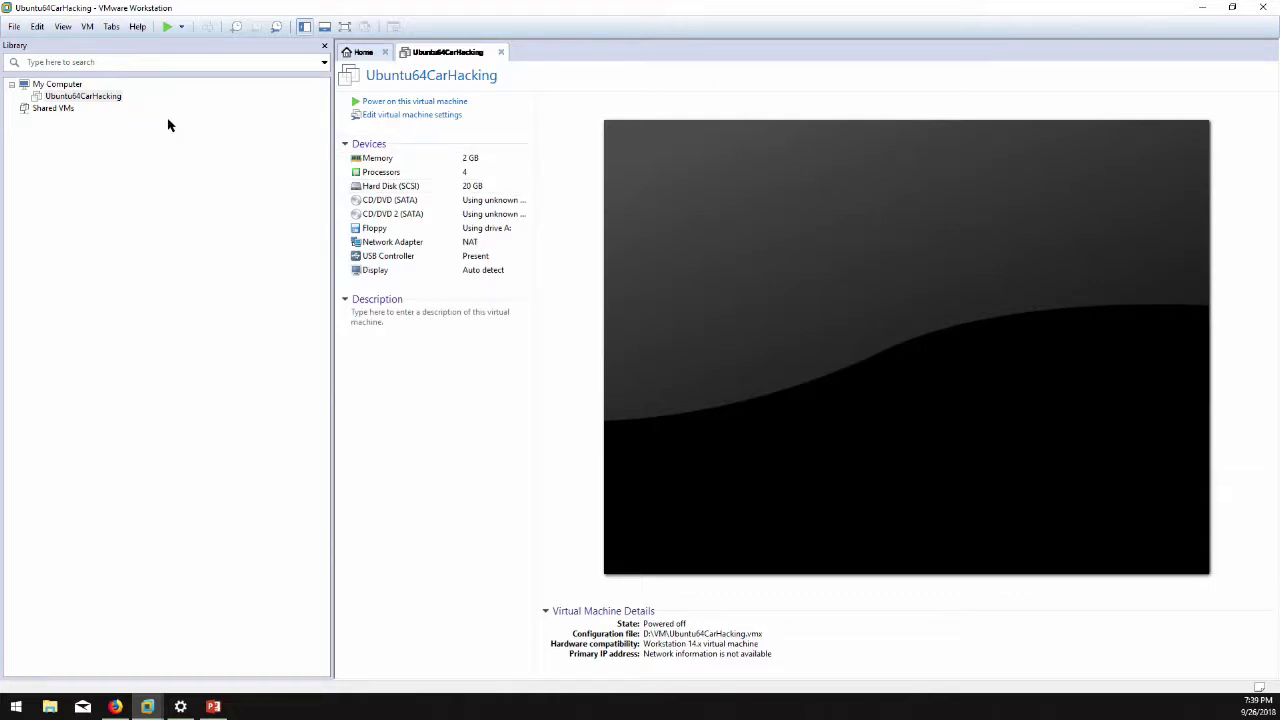
Power on the Ubuntu64CarHacking VM and show it maximized in full-screen view.
left_click(132, 98)
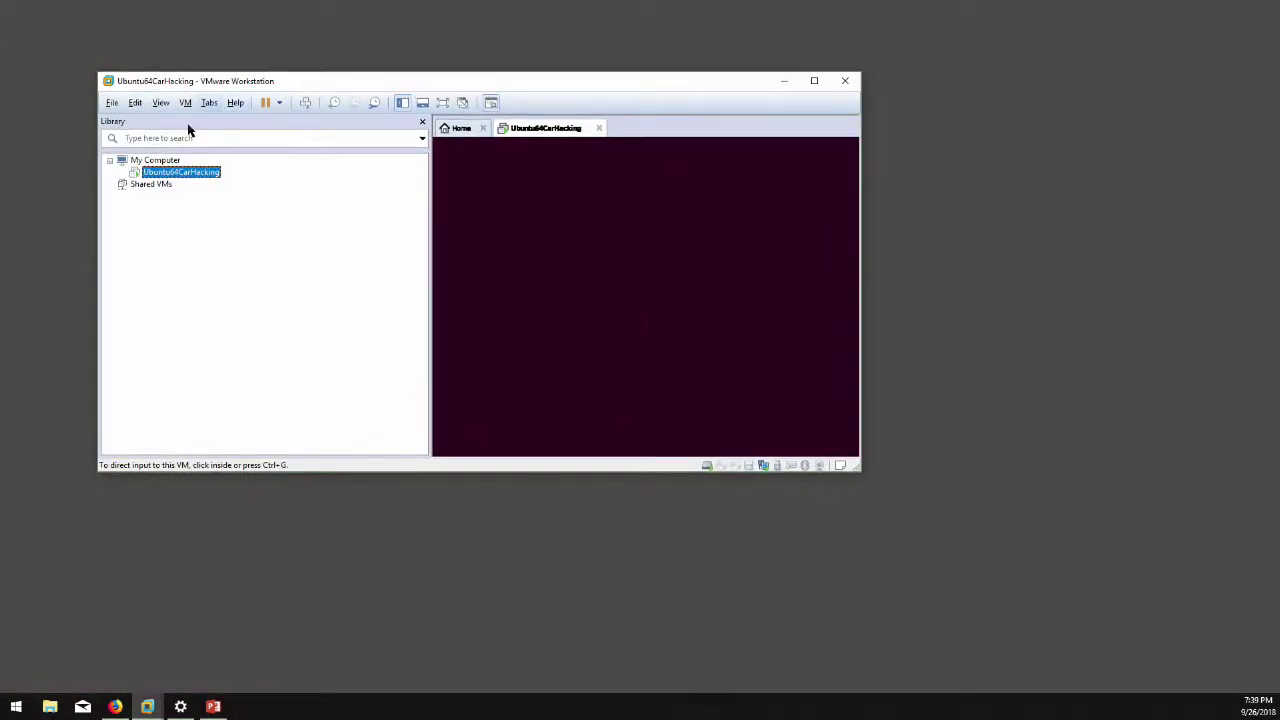
double_click(222, 80)
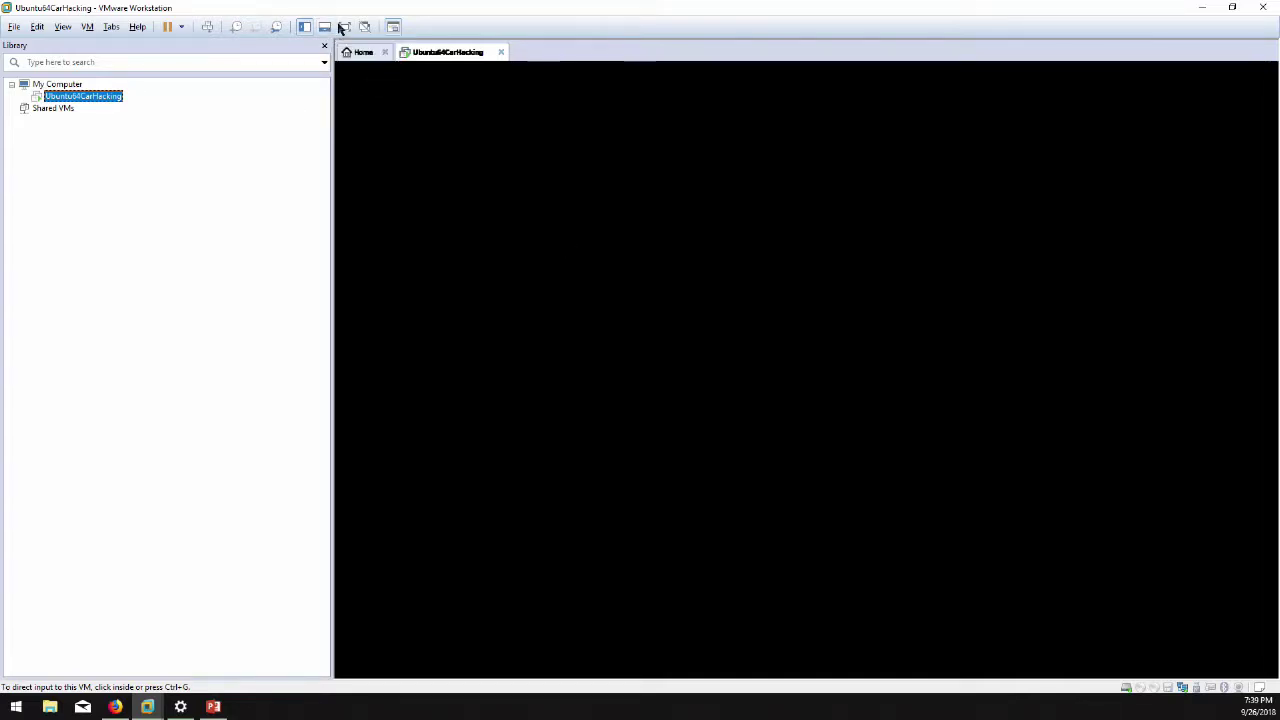
left_click(343, 27)
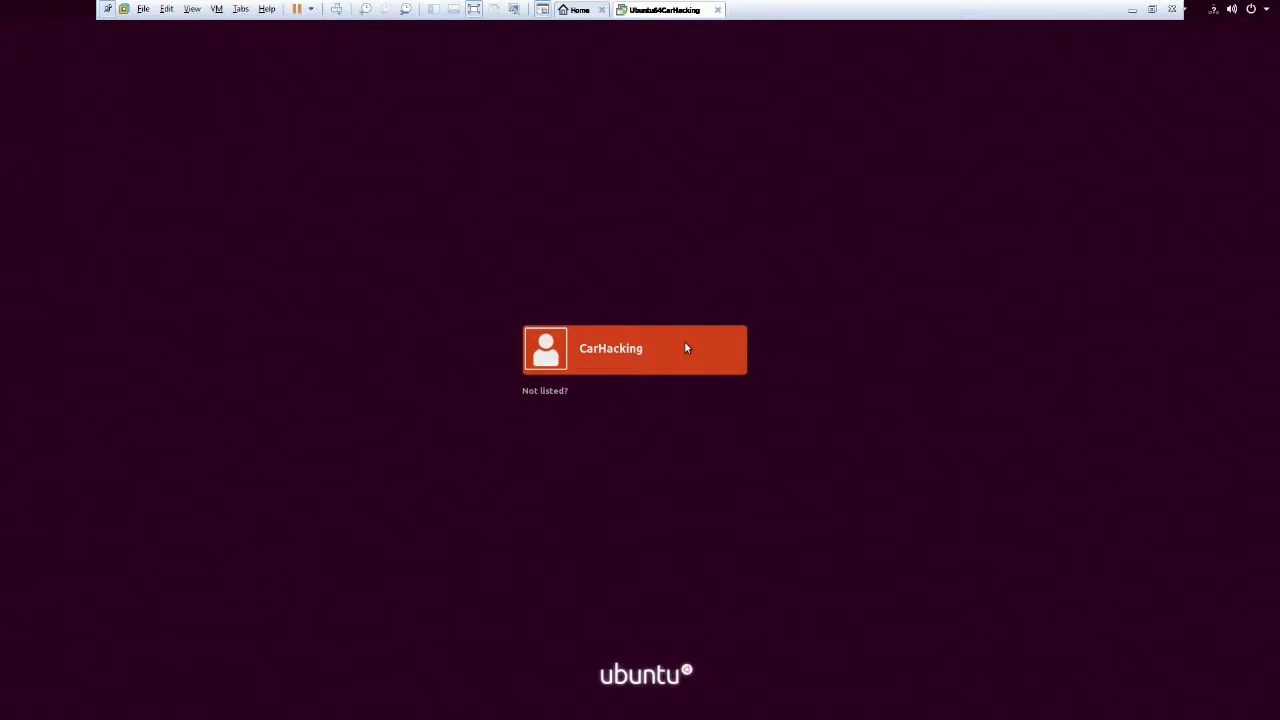
Sign in to the CarHacking account with its password.
left_click(685, 348)
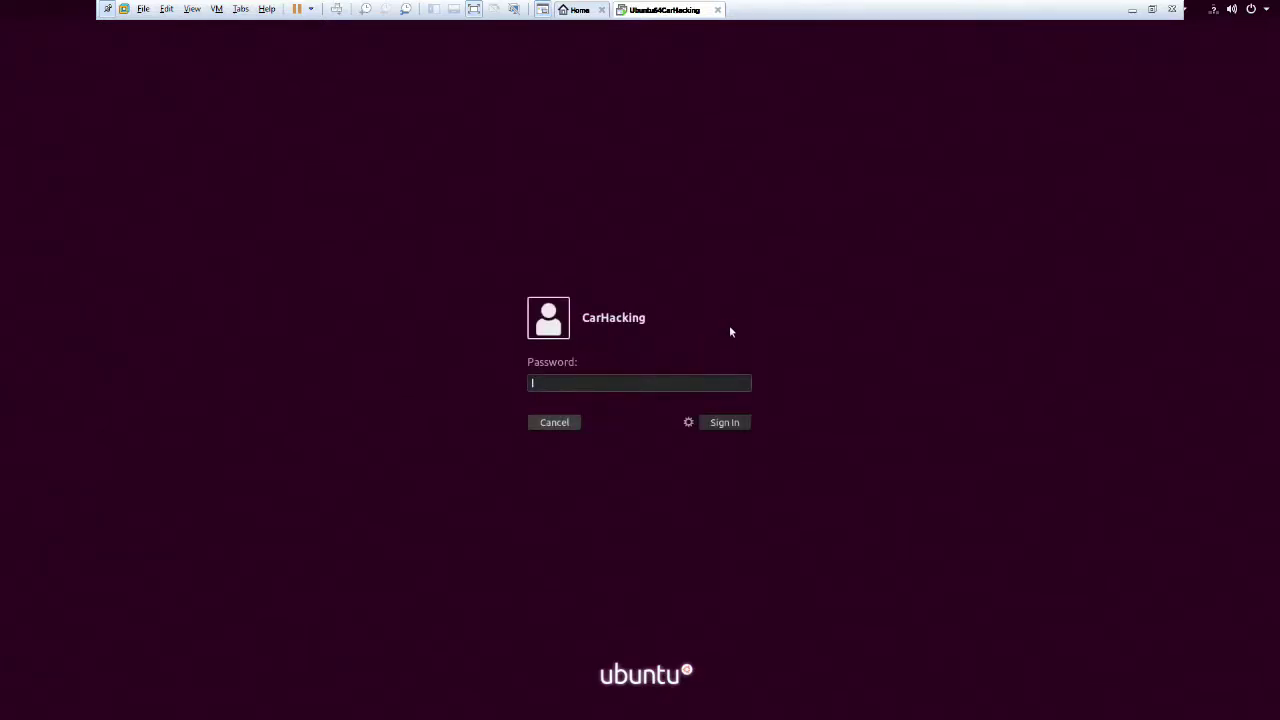
type("●●●●●●●●●●")
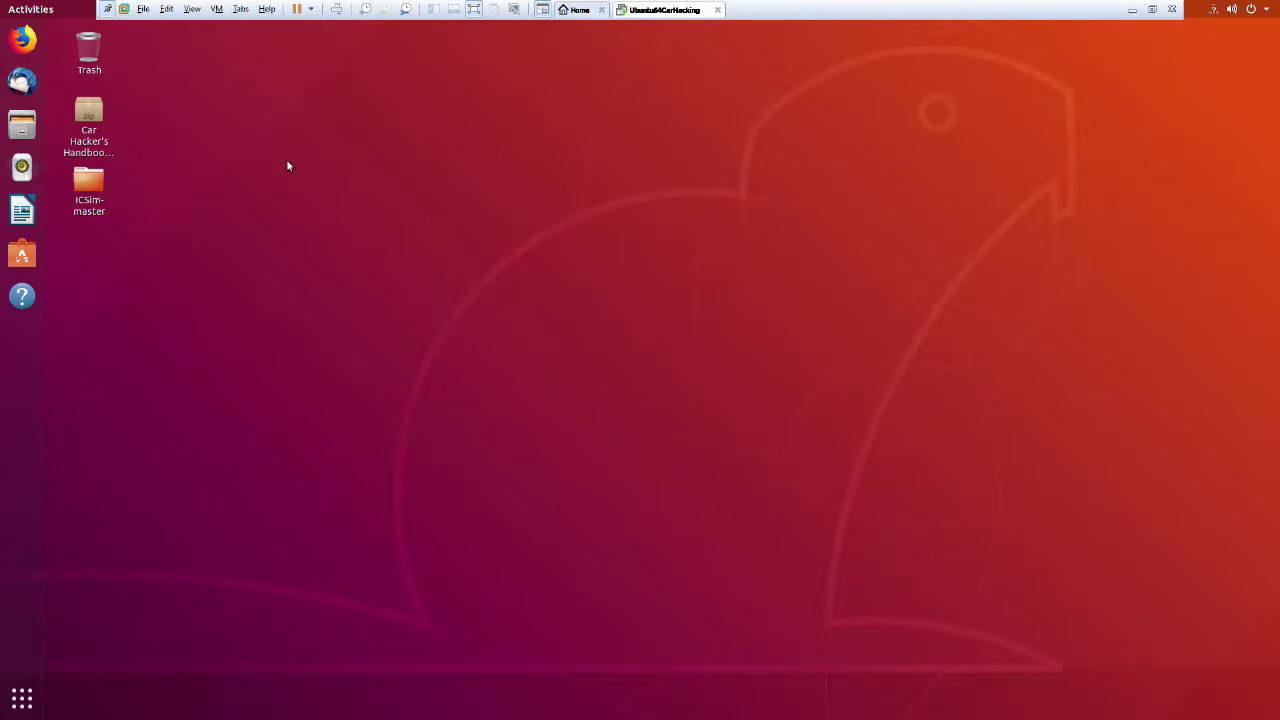
Clear a stray search, then launch Terminal from the application search.
key("super")
type("nal")
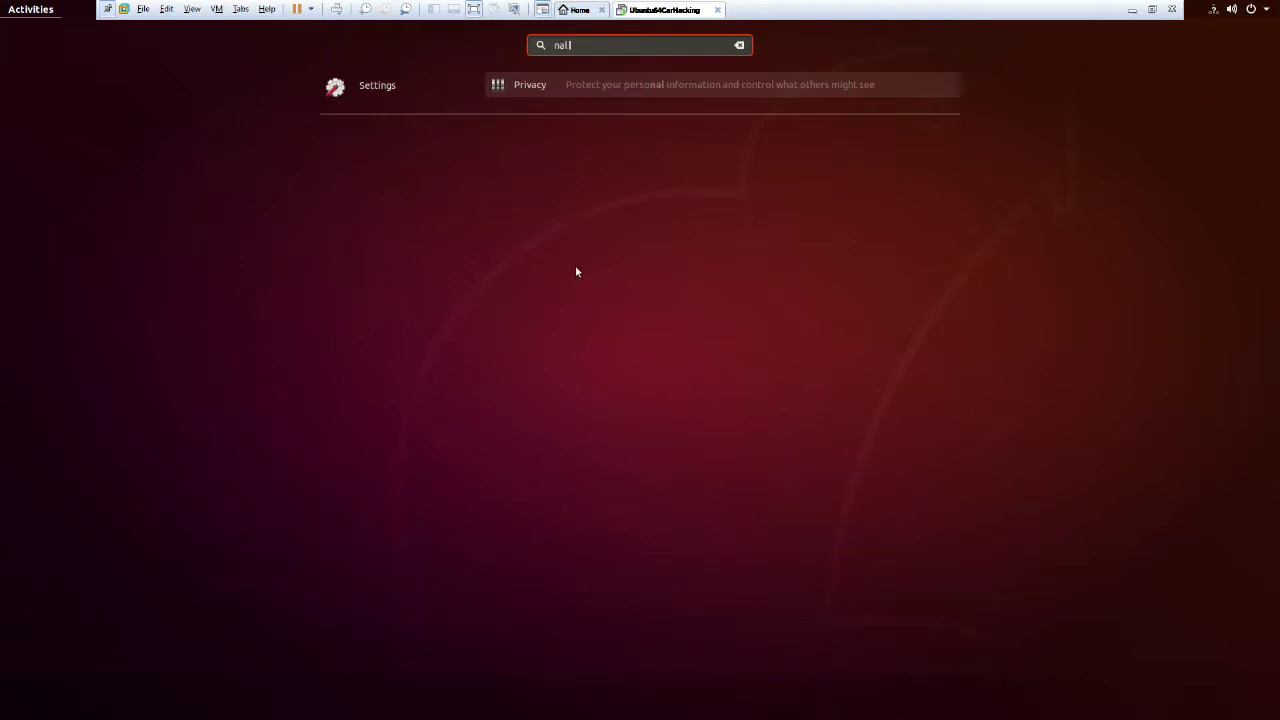
key("BackSpace")
key("BackSpace")
key("BackSpace")
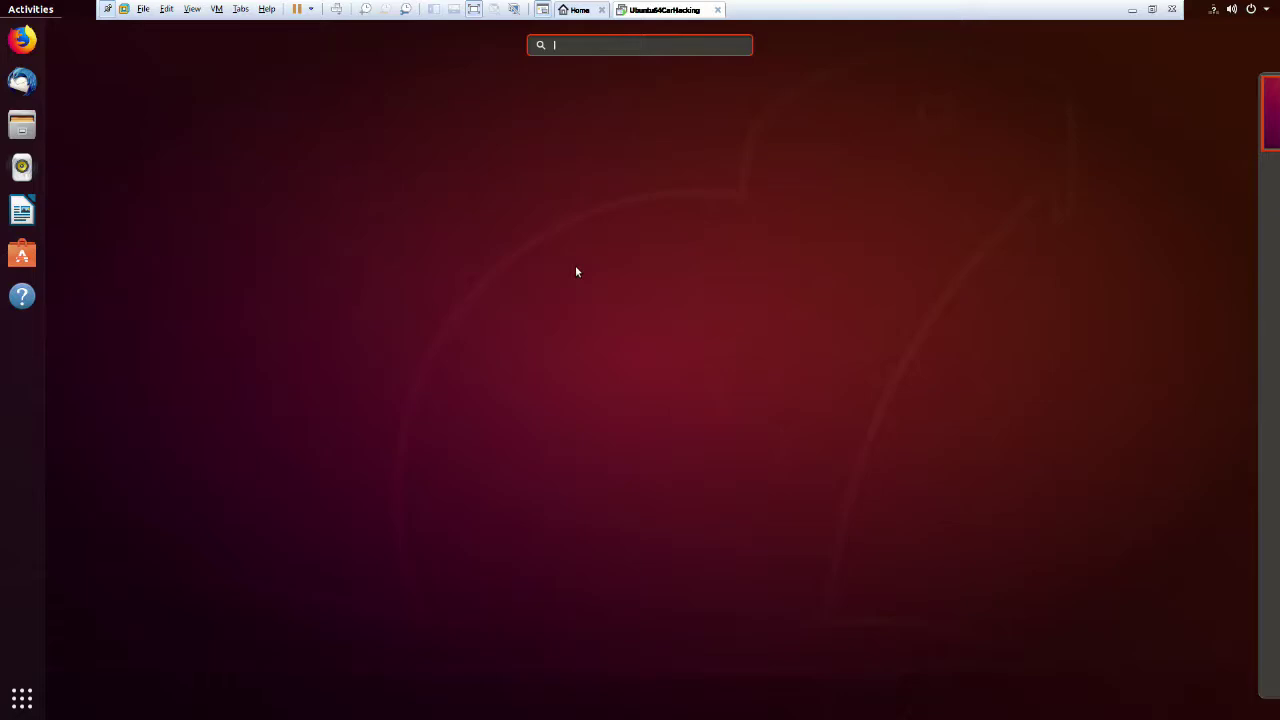
key("Escape")
key("super")
type("terminall")
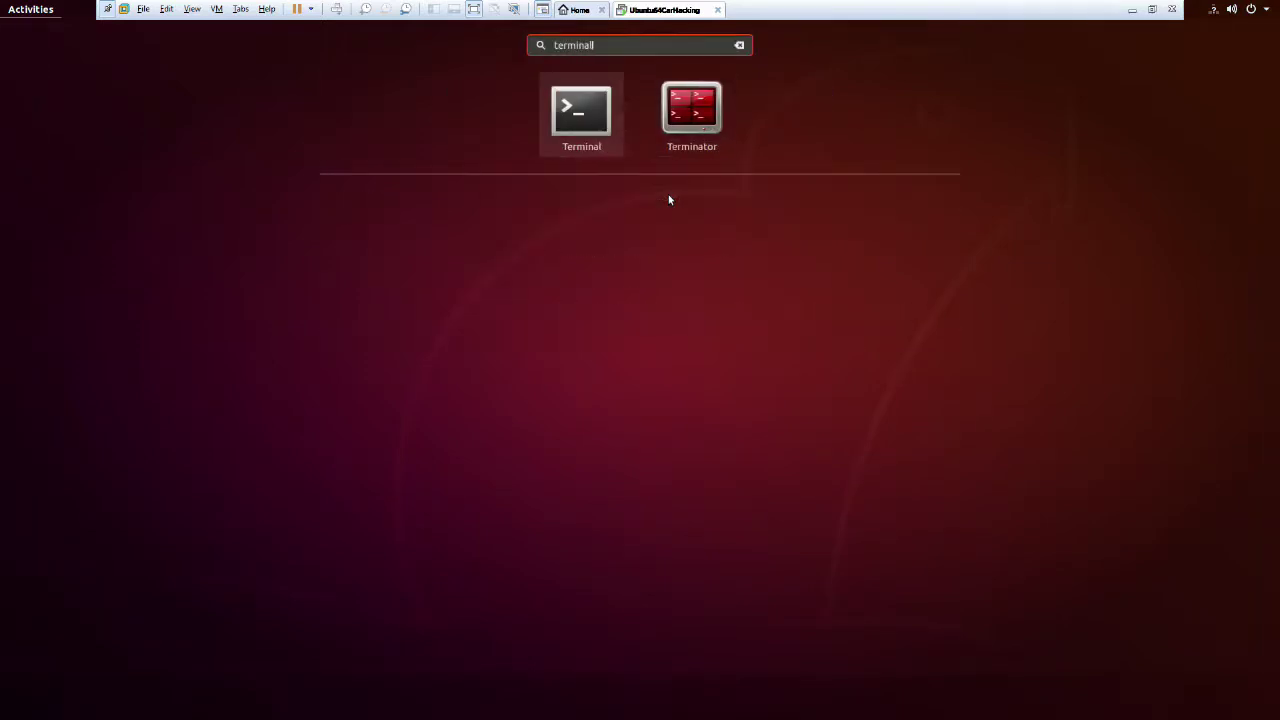
key("Return")
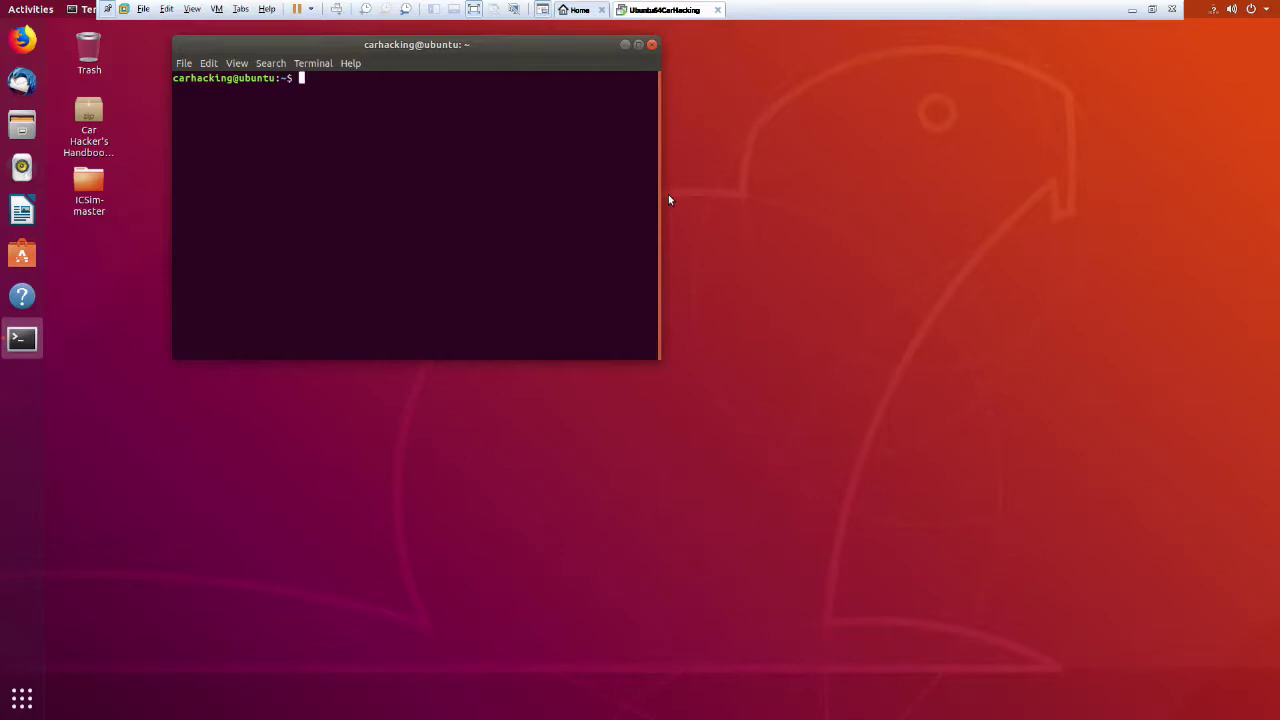
Maximize the terminal window and enlarge its text size.
double_click(573, 45)
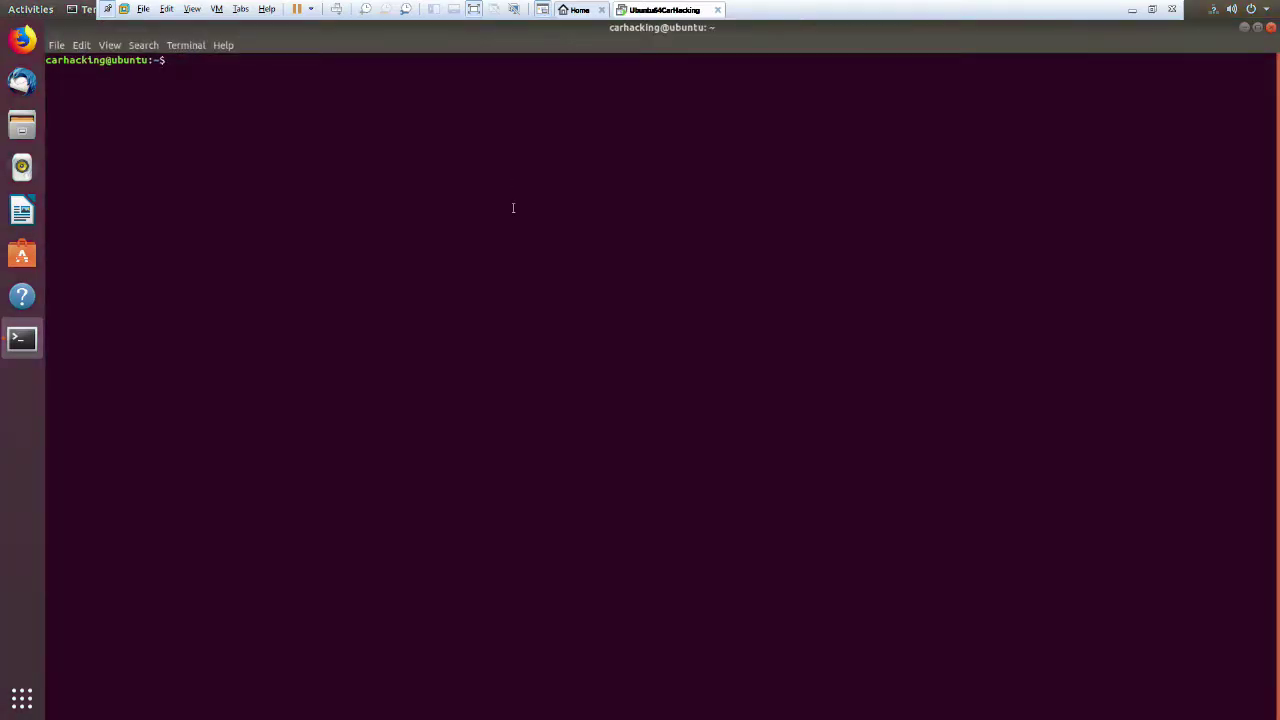
key("ctrl+plus")
key("ctrl+plus")
key("ctrl+plus")
key("ctrl+plus")
key("ctrl+plus")
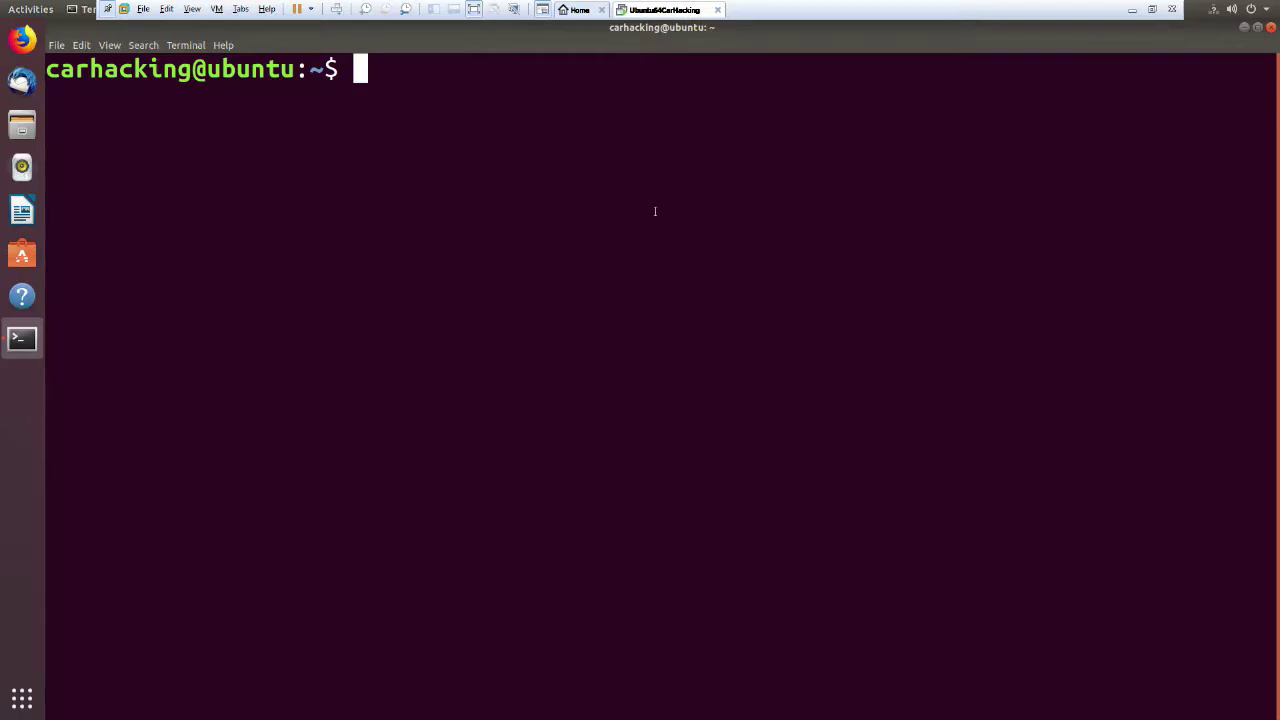
Start a cd command, correcting the mistyped ICSim folder letters.
type("cdIc")
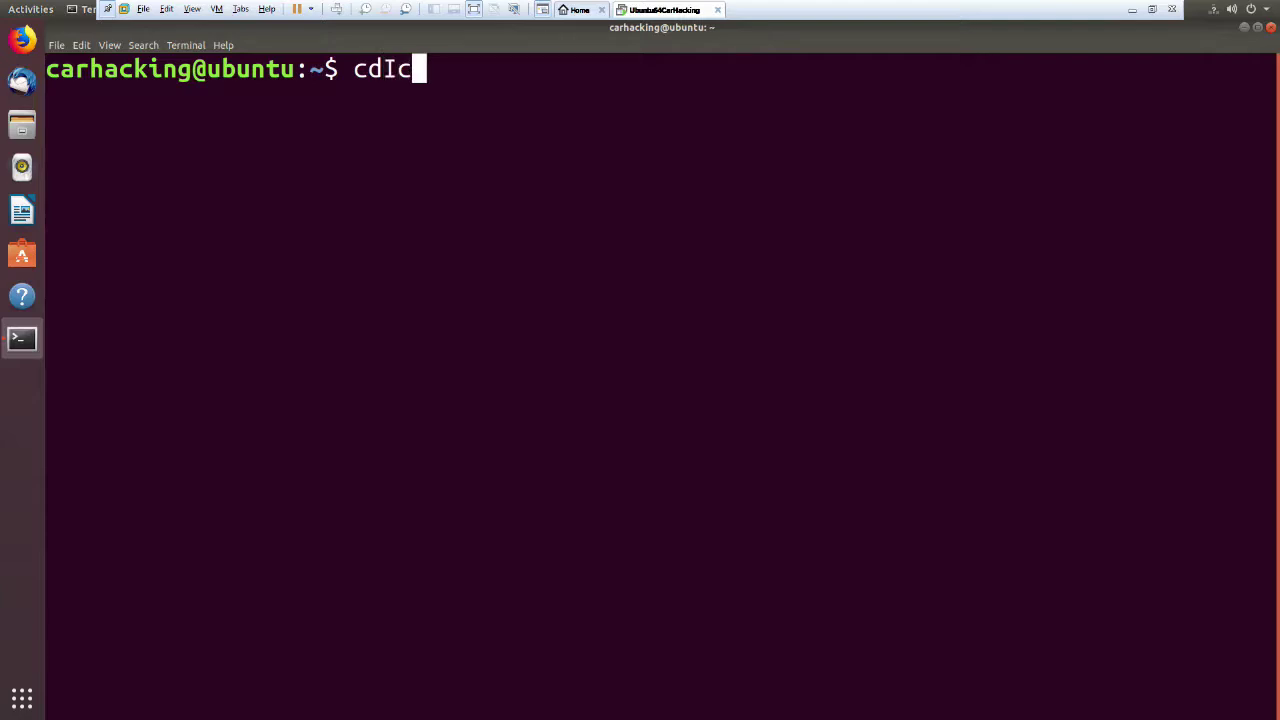
key("BackSpace")
key("BackSpace")
type("IC")
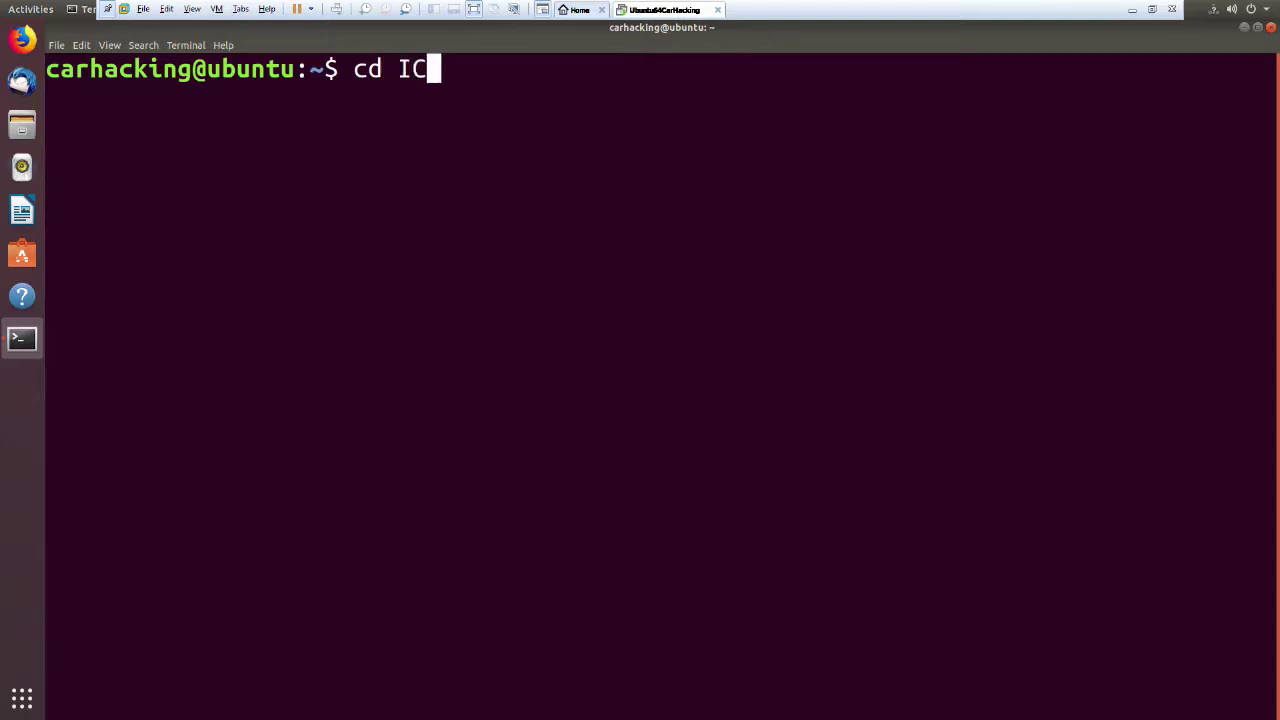
key("BackSpace")
key("BackSpace")
key("Tab")
key("Tab")
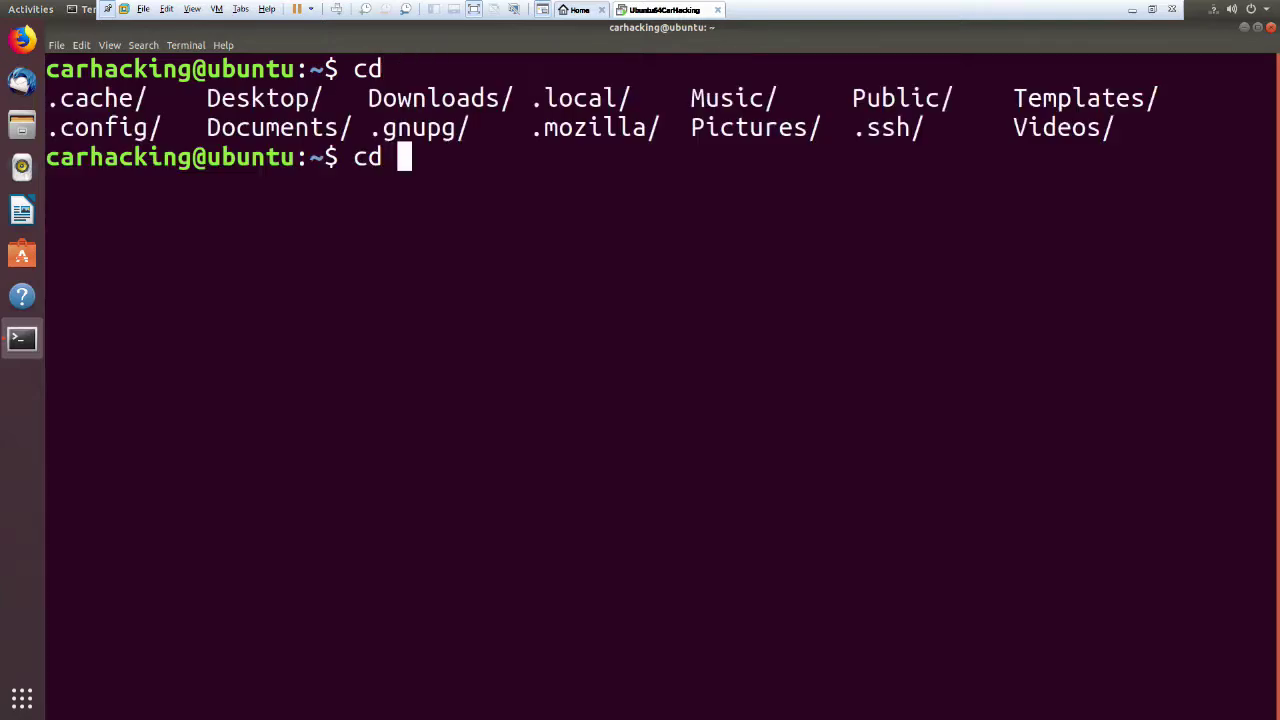
key("BackSpace")
key("BackSpace")
key("BackSpace")
type("c")
key("BackSpace")
type("cd")
Change into ~/Desktop/ICSim-master and list its files with ls.
type("De")
key("Tab")
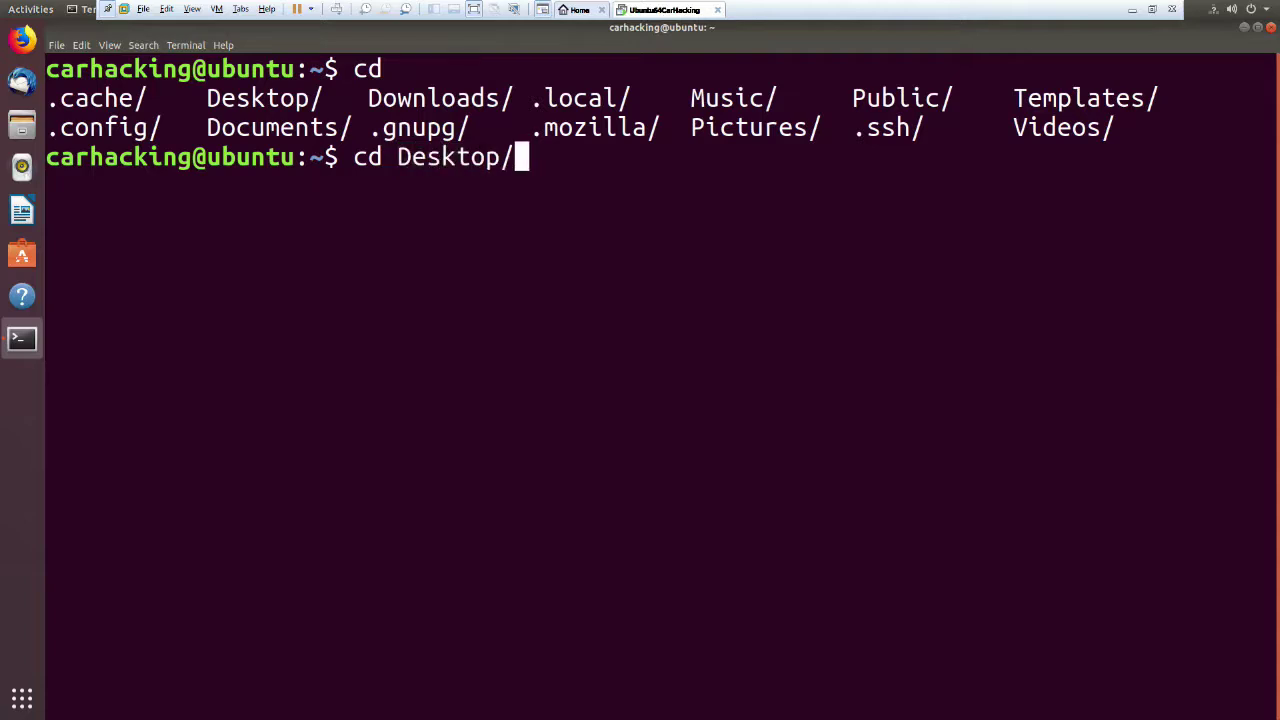
type("Ic")
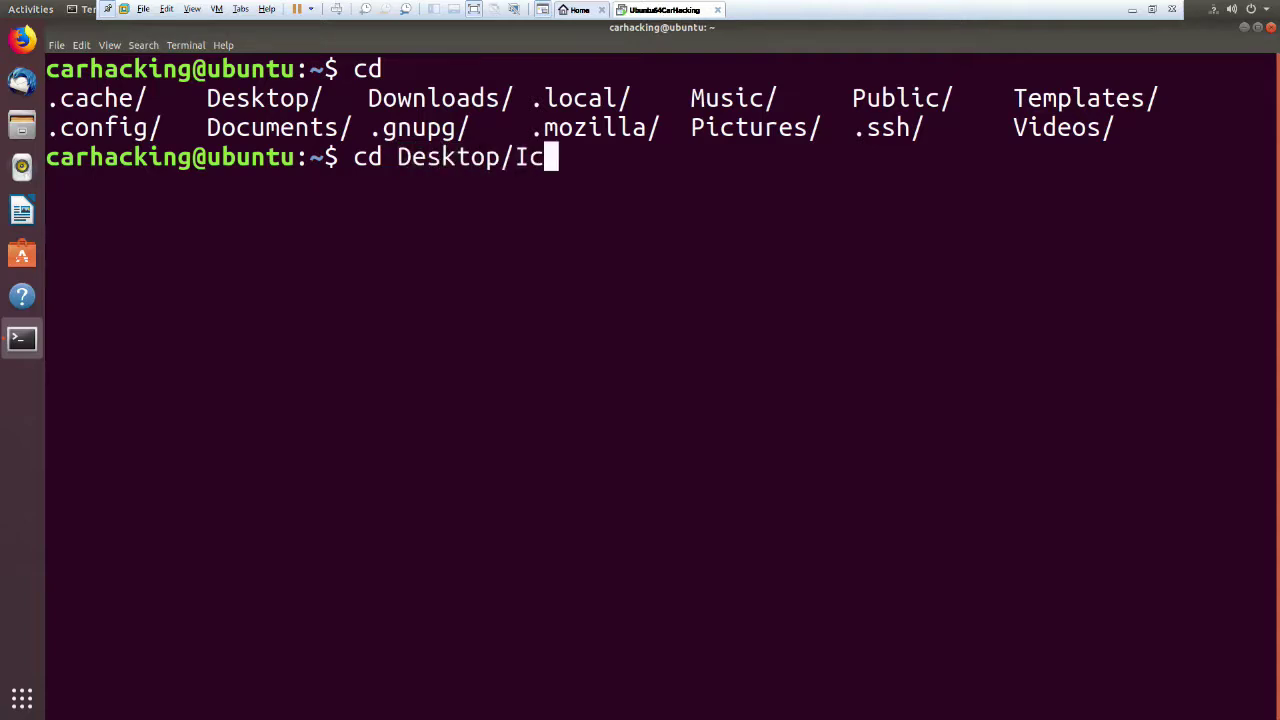
key("Tab")
key("Return")
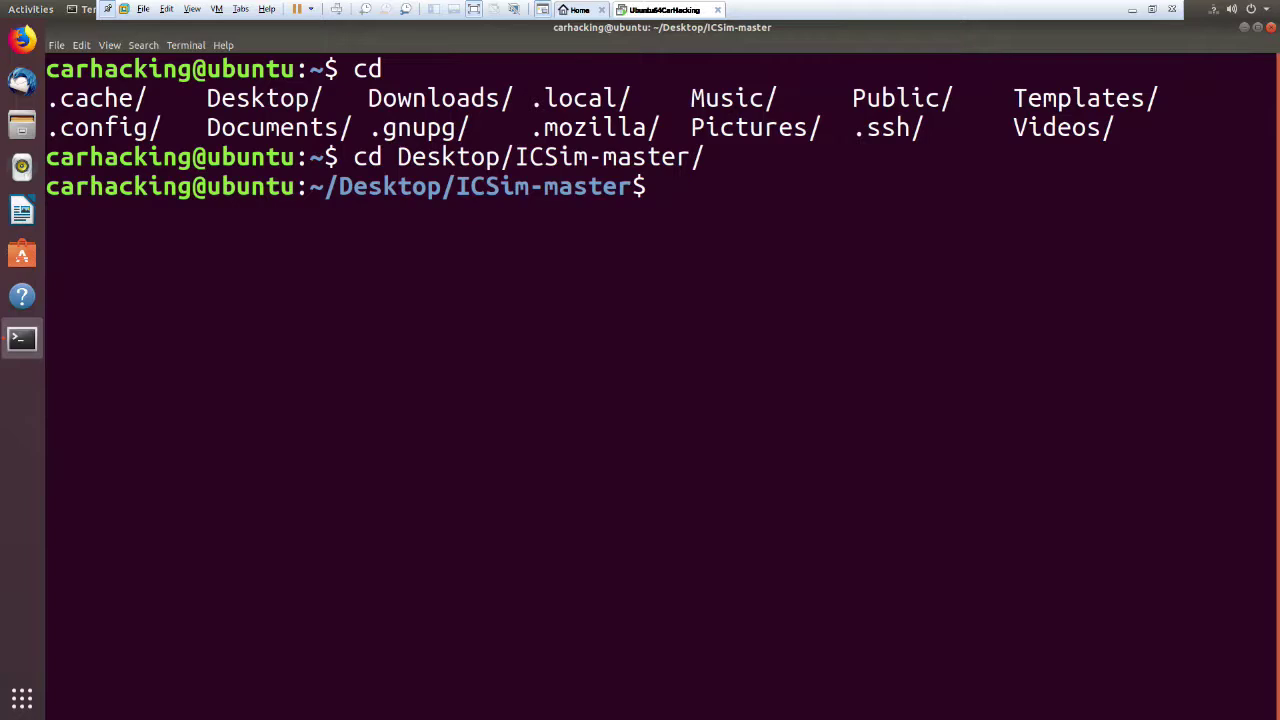
type("ls")
key("Return")
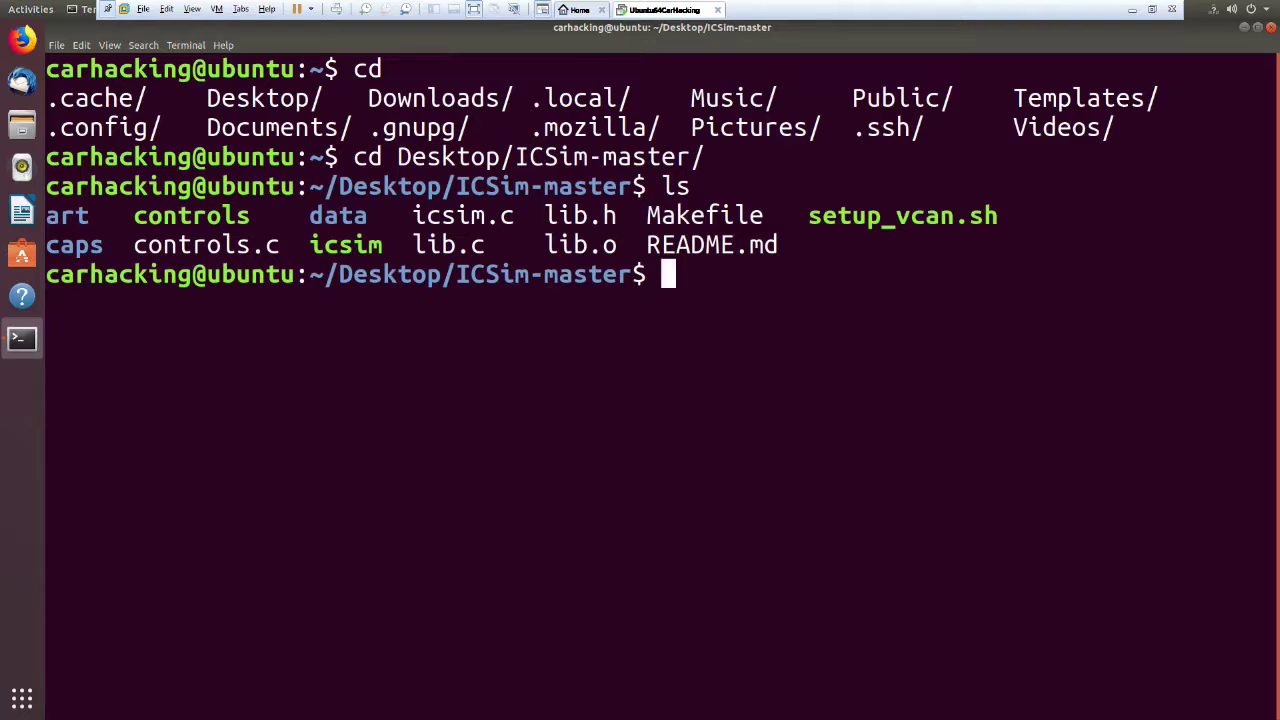
Run ./setup_vcan.sh, entering the administrator password for sudo.
type("./")
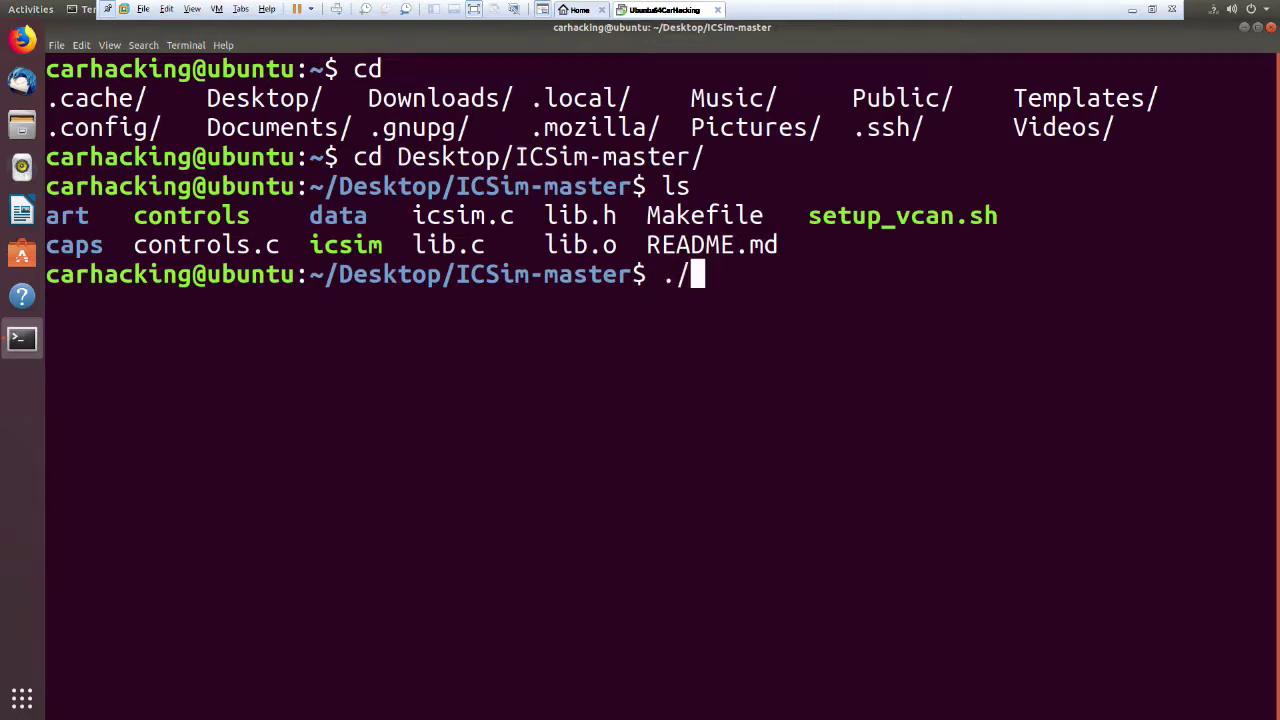
type("setup_vcan.sh")
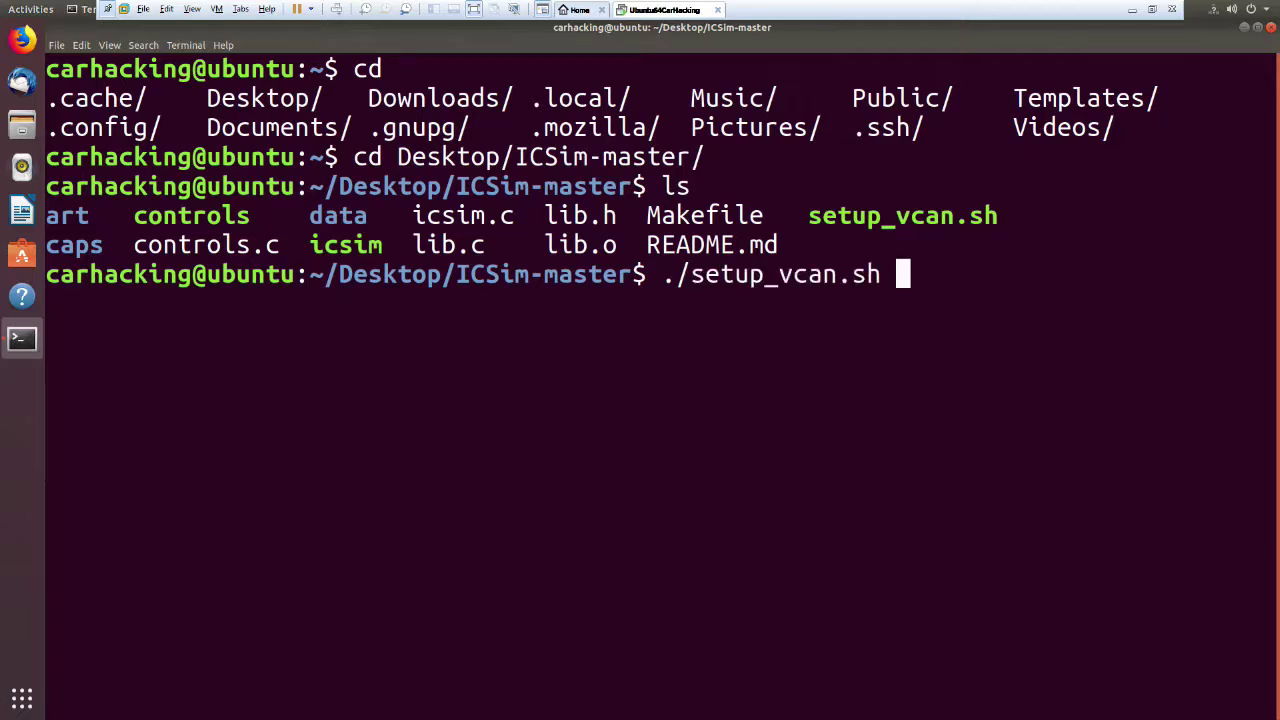
key("Return")
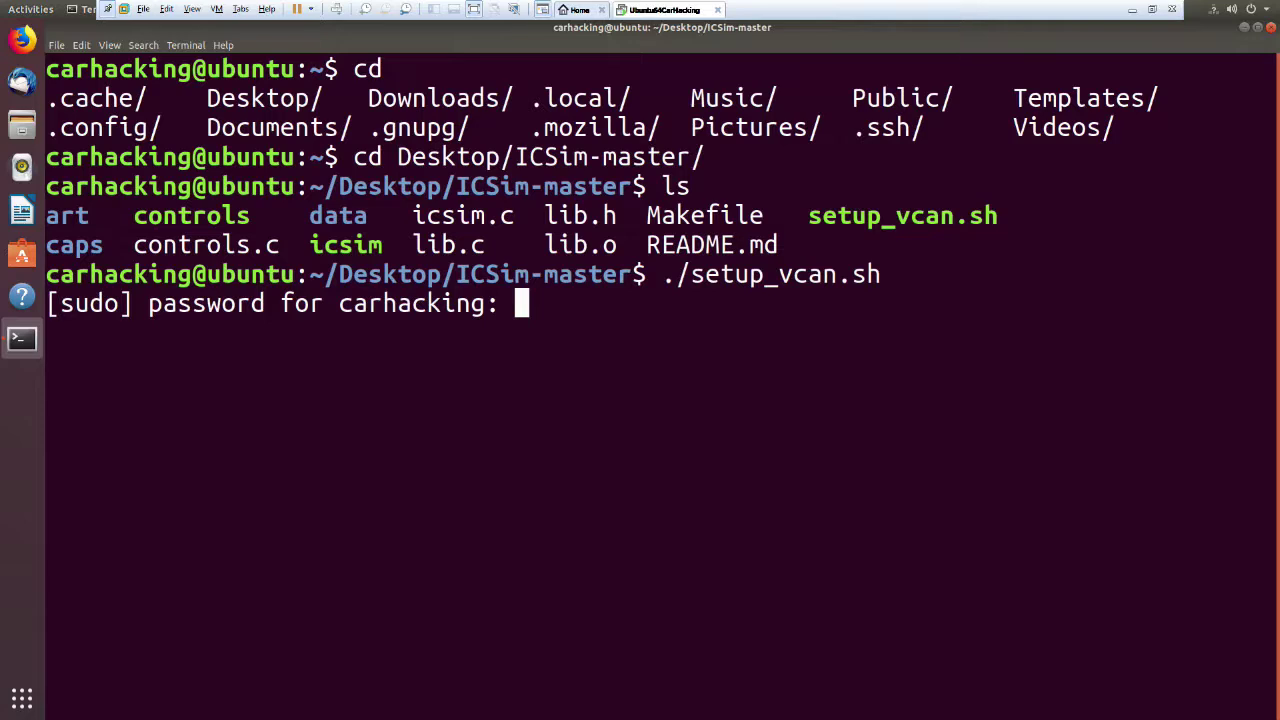
key("Return")
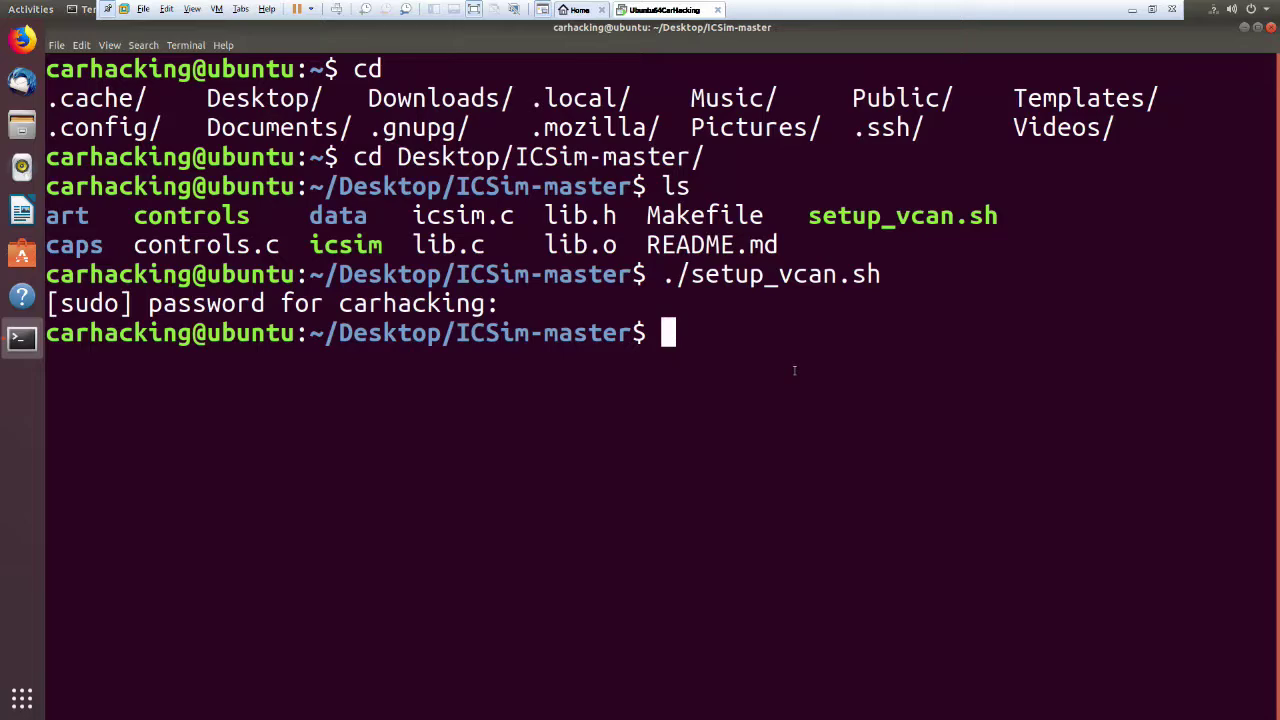
Run ifconfig to confirm vcan0 is up, leaving an empty prompt afterwards.
type("ifconfig")
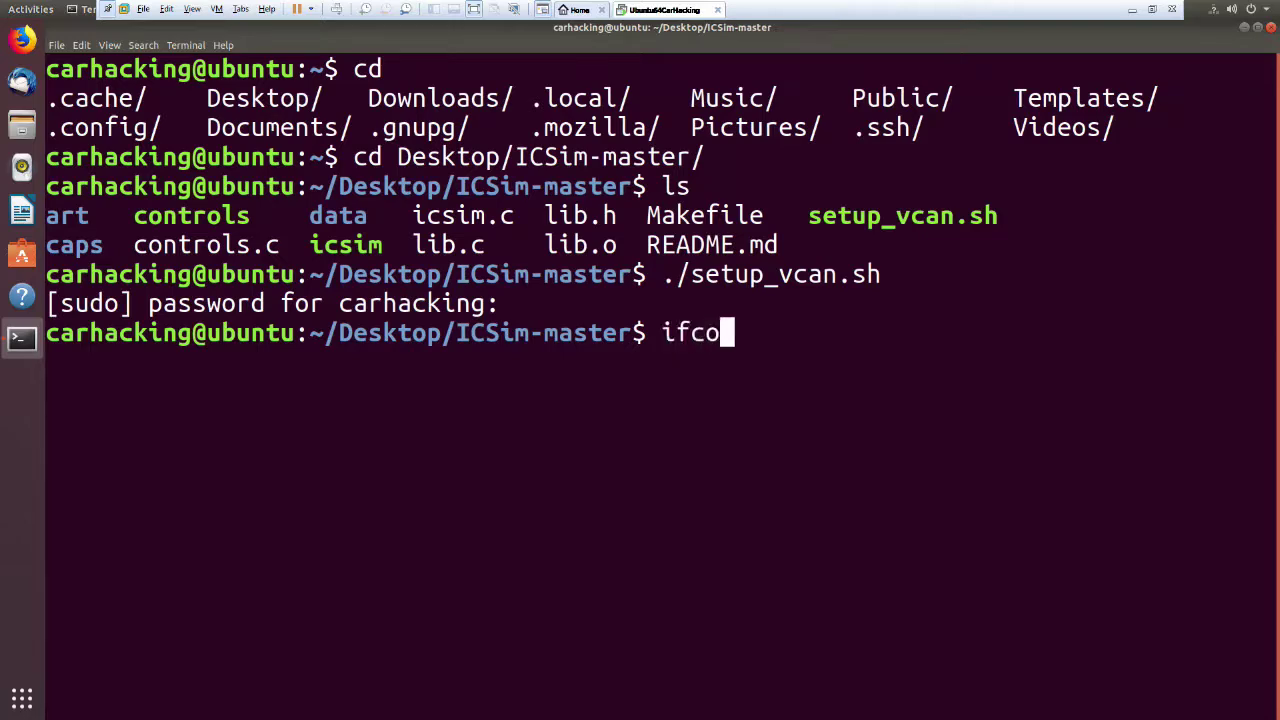
key("Return")
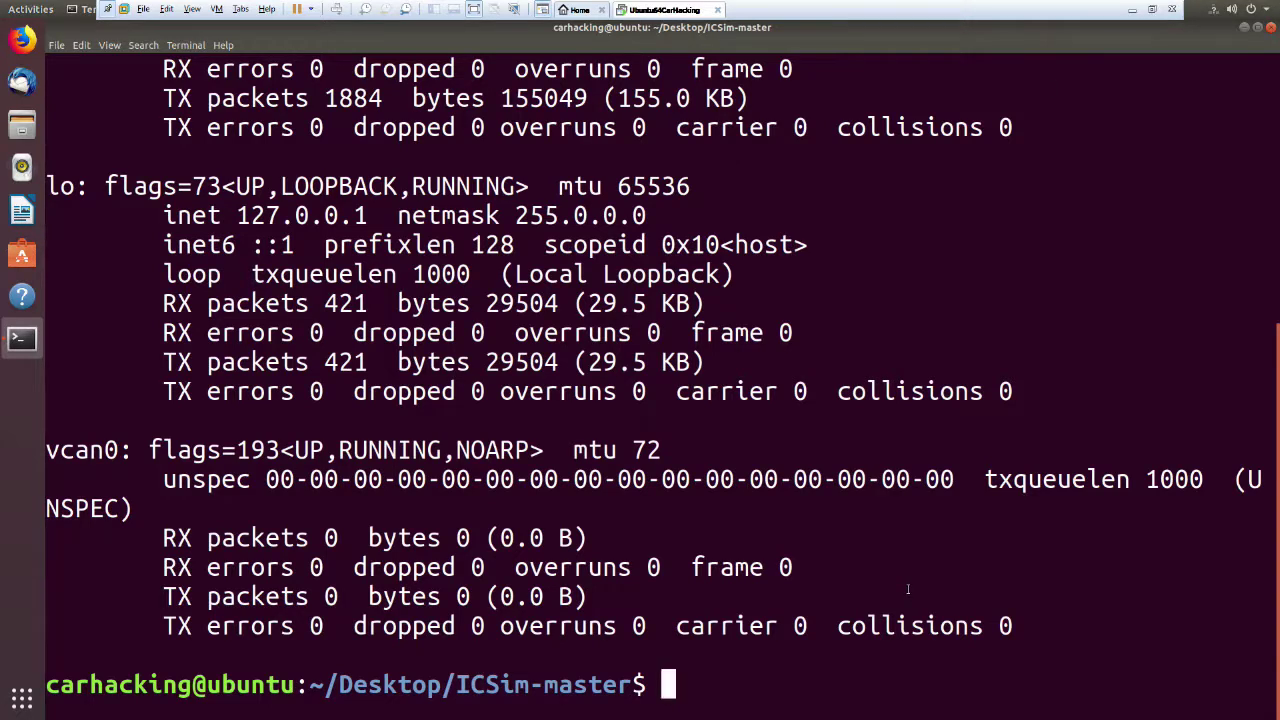
key("Up")
key("Down")
Run ./icsim without arguments to view its -r, -s and -d usage options.
type("./")
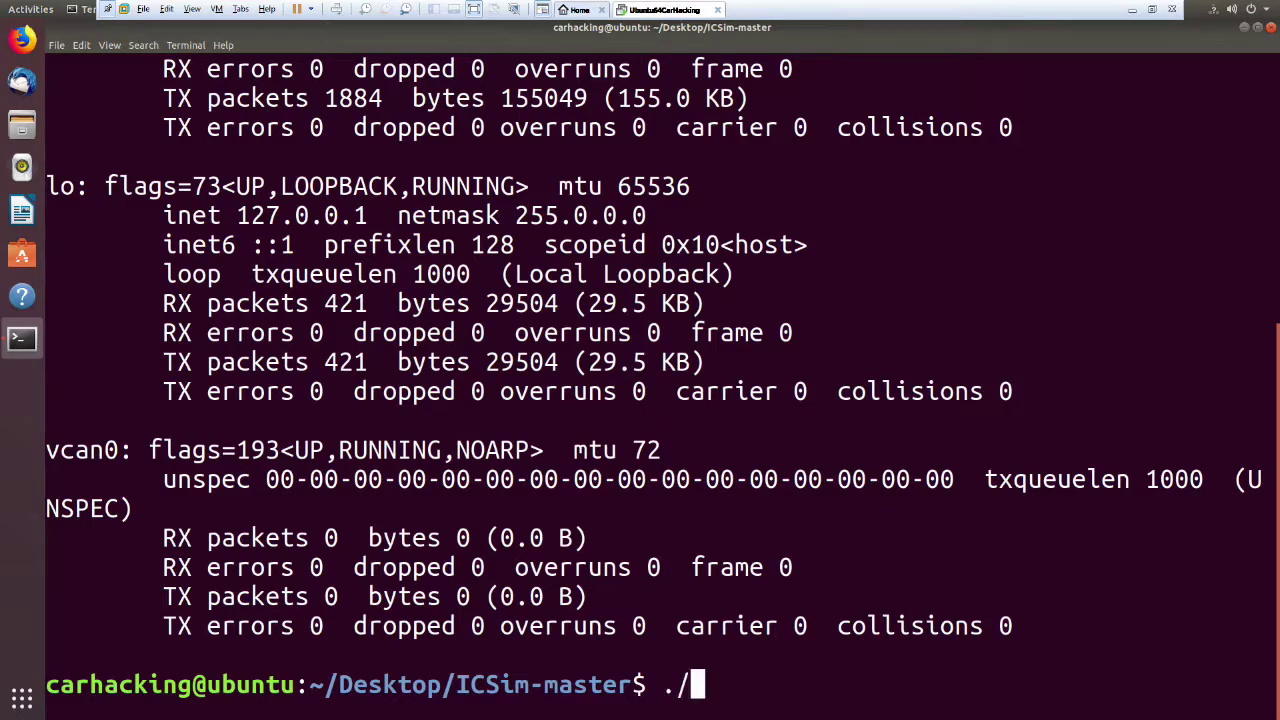
type("icsim")
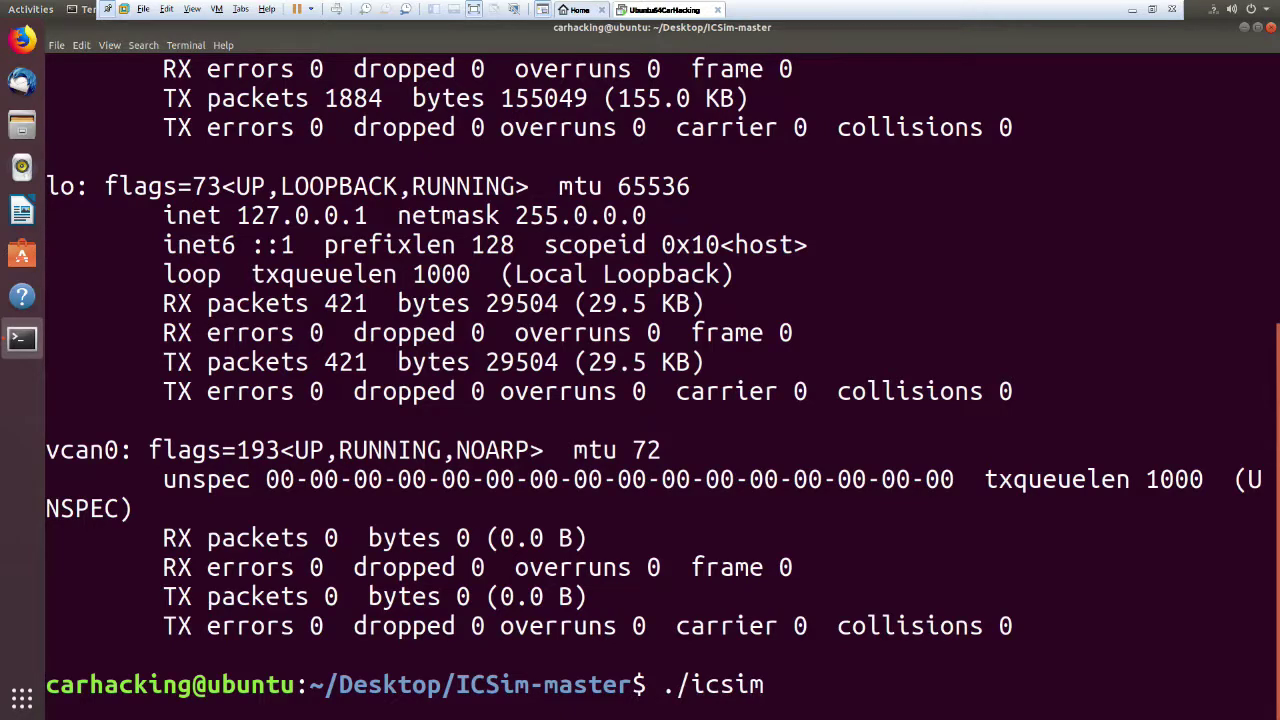
key("Return")
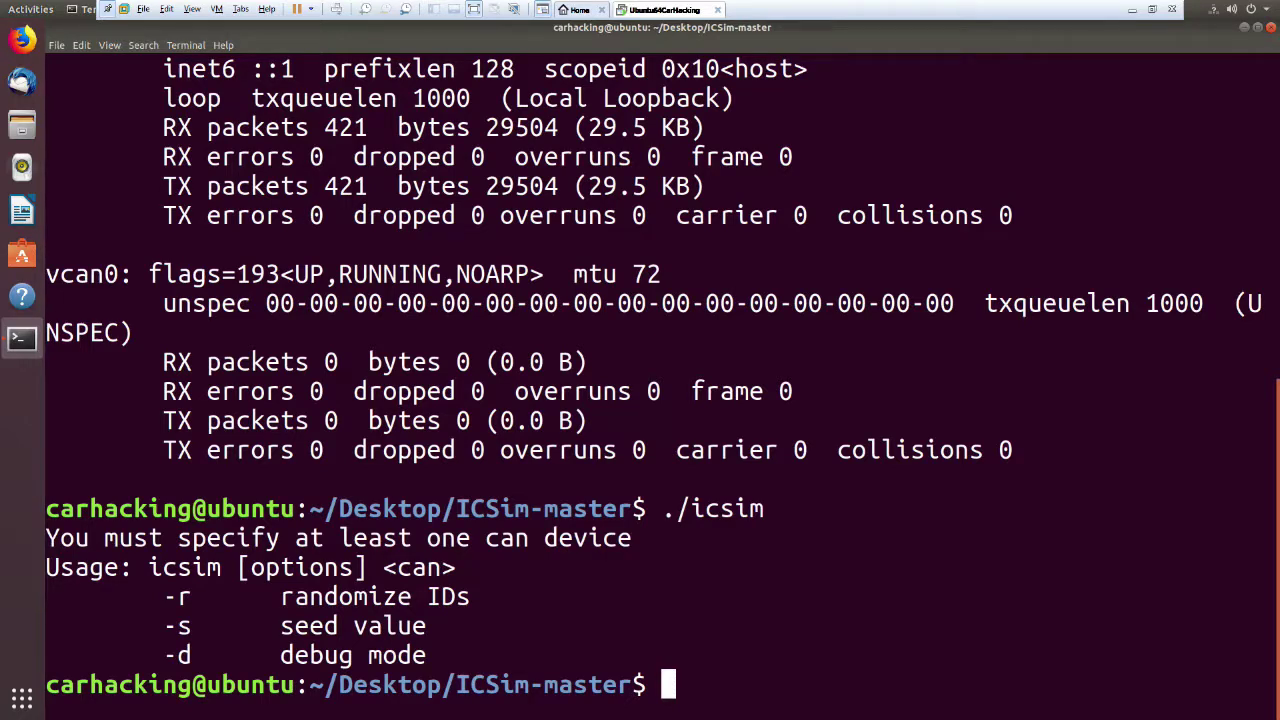
Launch ./icsim -s 0 vcan0 to open the IC Simulator speedometer.
type("./ic")
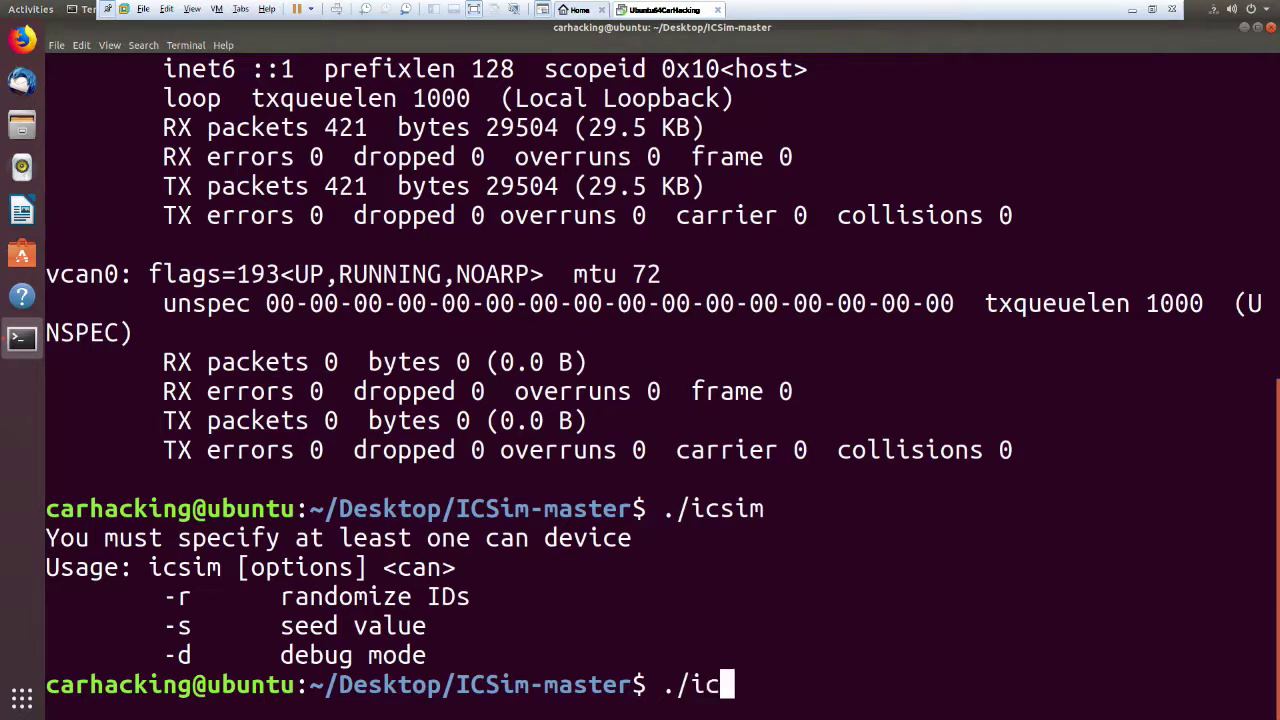
type("sim -s 0")
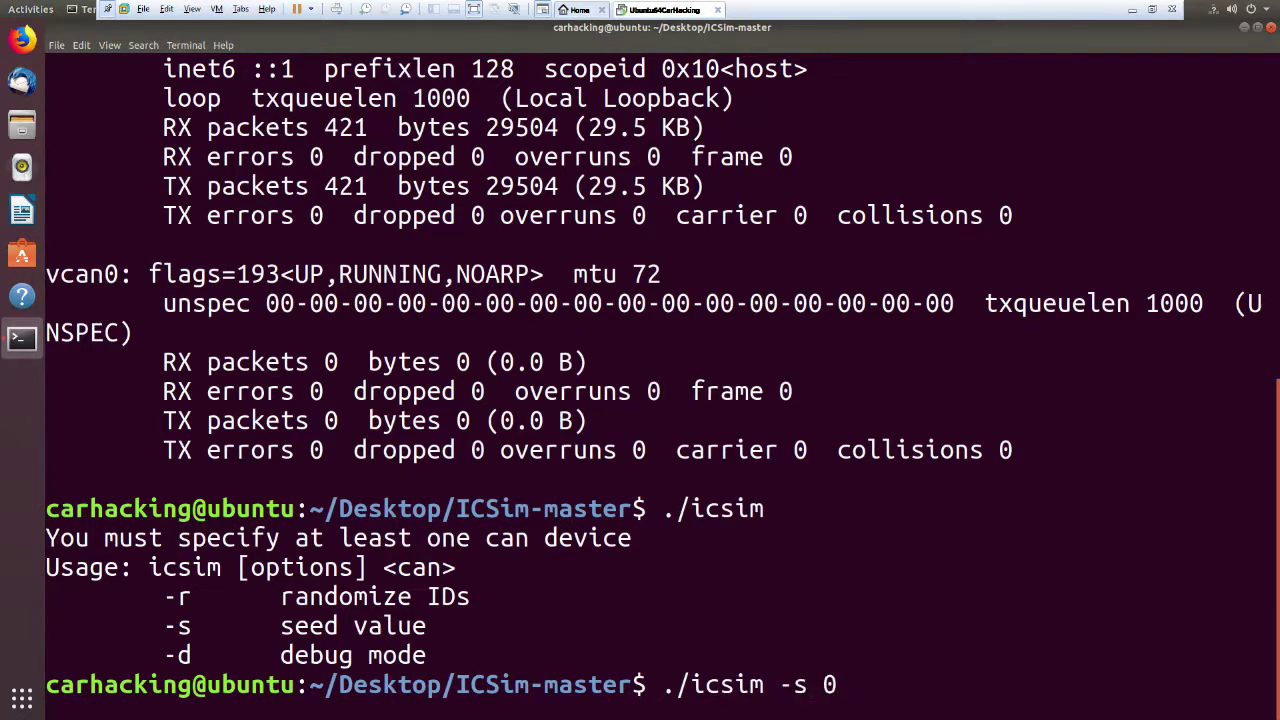
type(" vcan0")
key("Return")
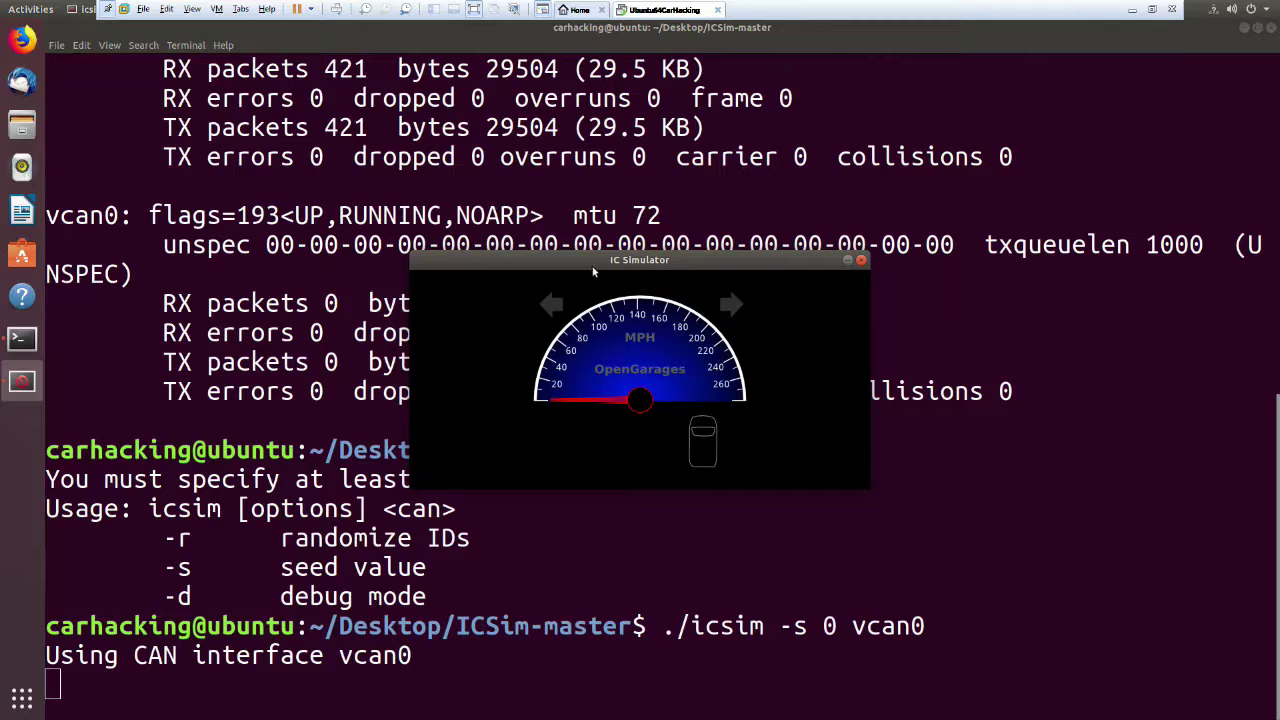
Park the IC Simulator window at the top-left and refocus the icsim terminal.
left_click_drag(591, 267, 271, 109)
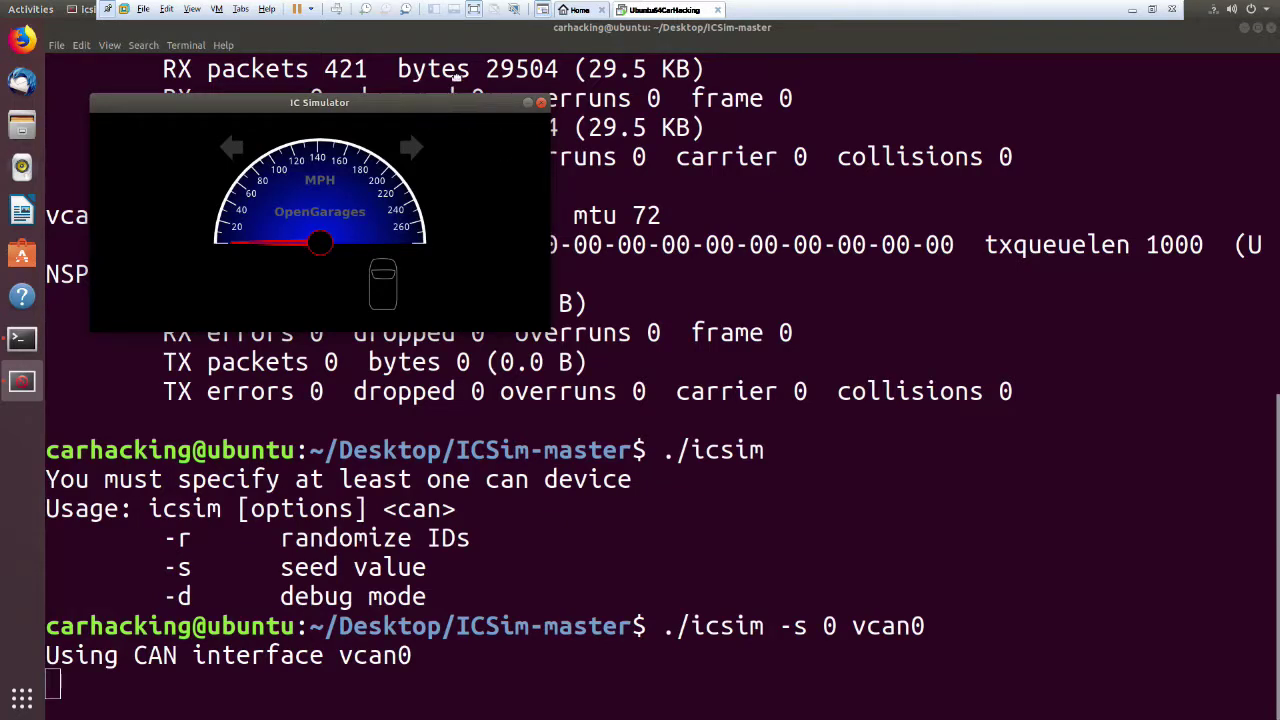
left_click_drag(457, 69, 420, 50)
left_click(957, 612)
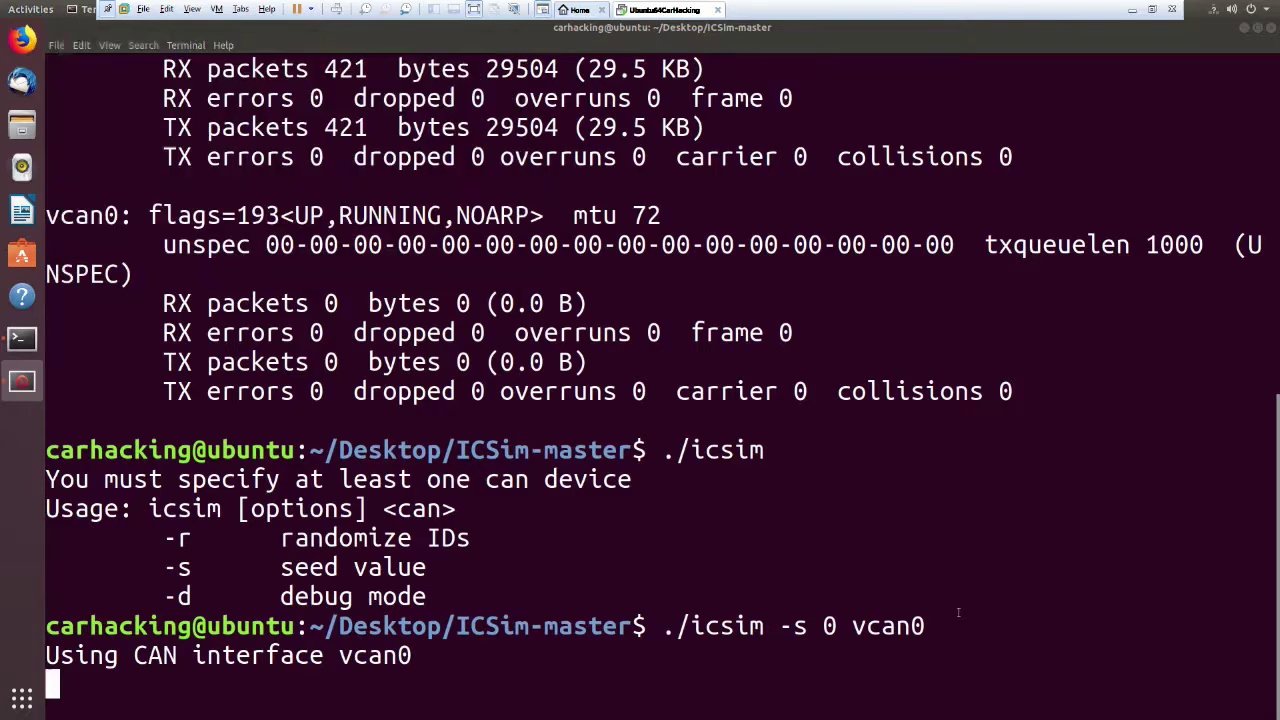
Launch Terminator from an Activities search for 'terminal'.
key("super")
type("terminal")
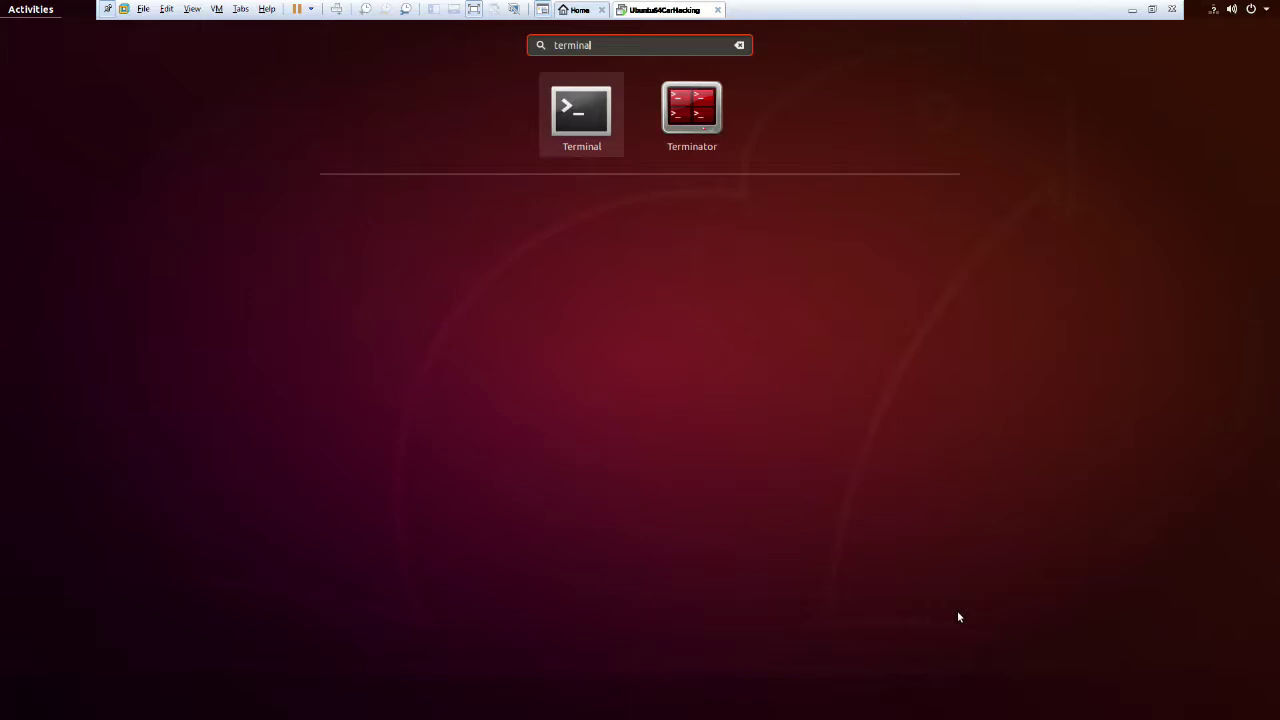
key("Right")
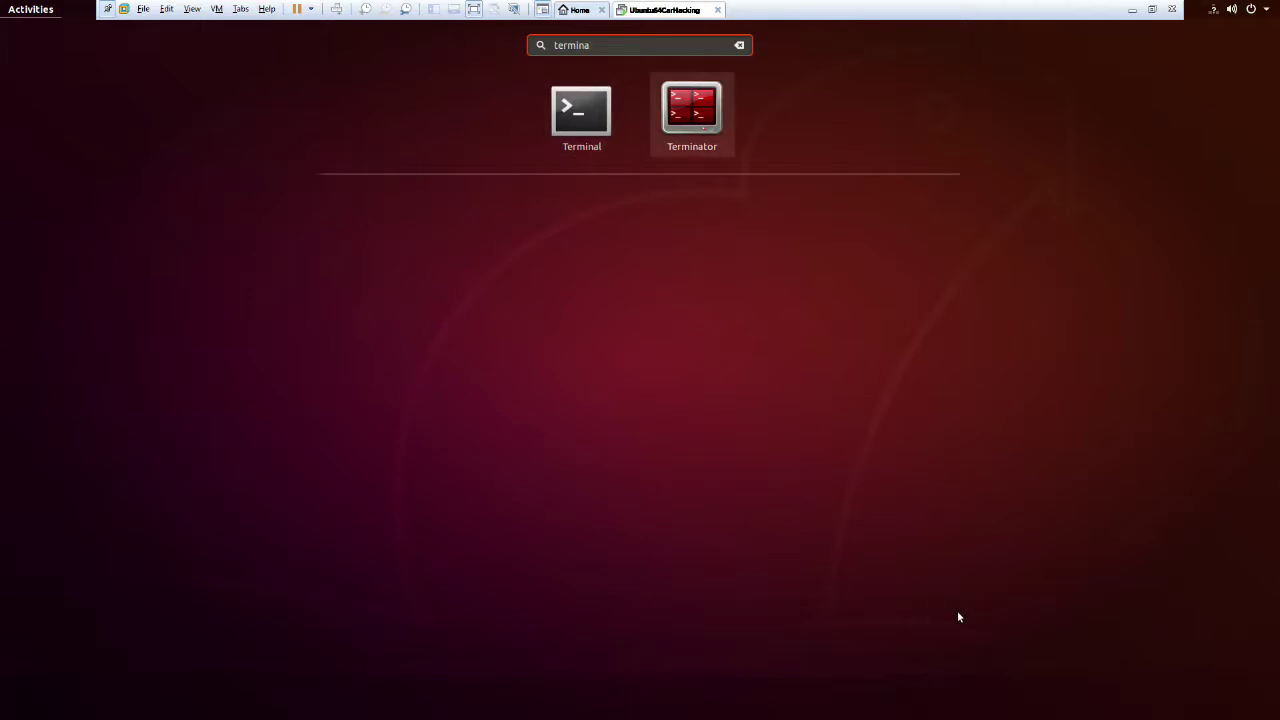
key("Return")
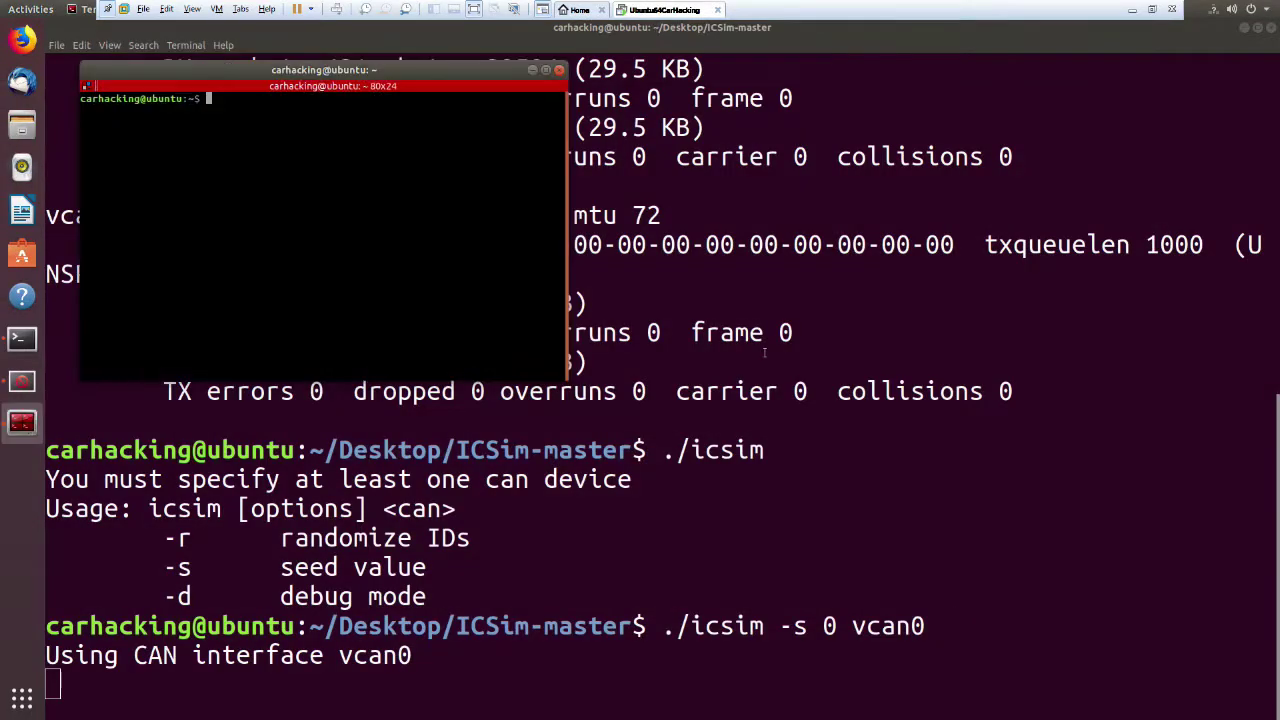
Minimize the icsim terminal and stretch Terminator wide below the IC Simulator.
left_click(1244, 29)
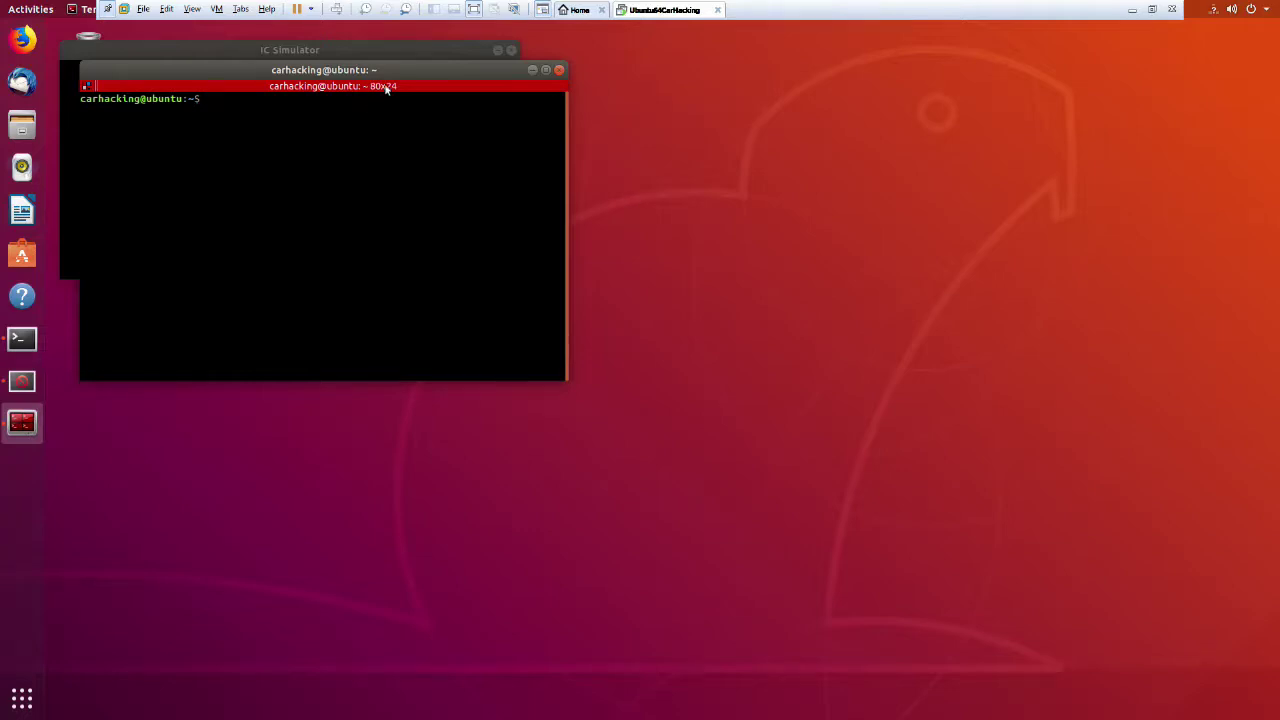
left_click_drag(372, 70, 348, 288)
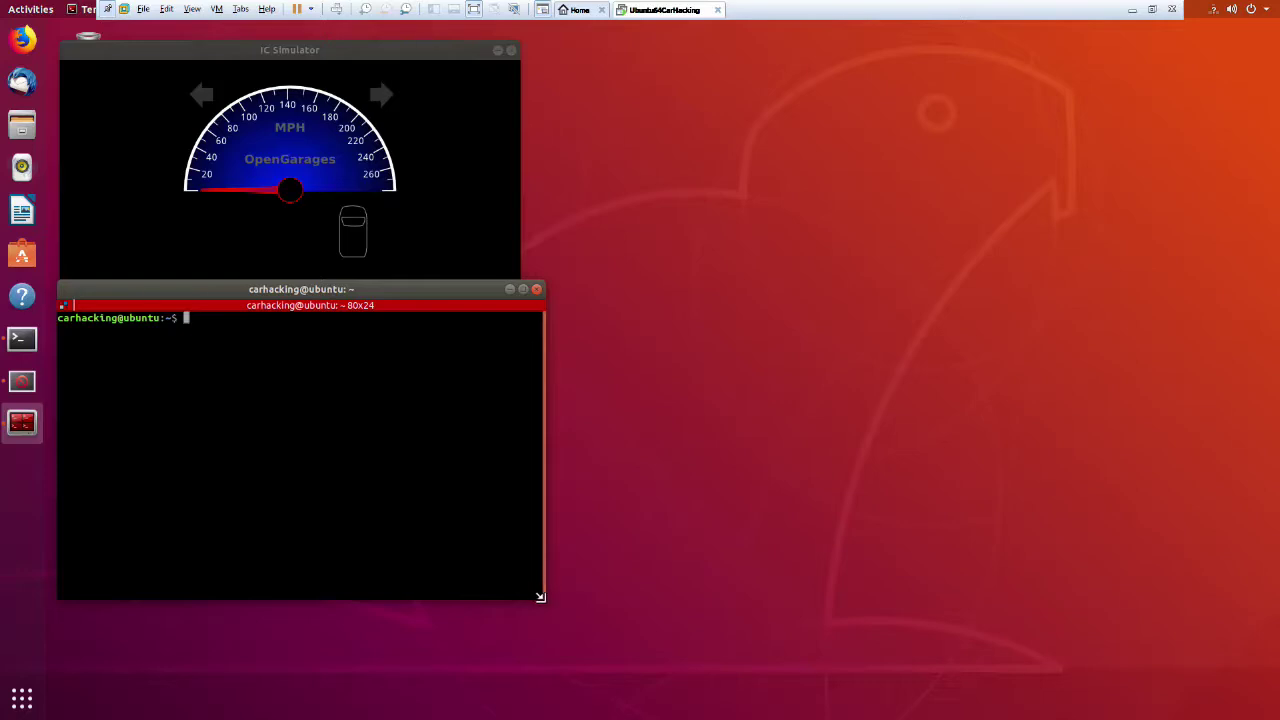
left_click_drag(539, 601, 1268, 710)
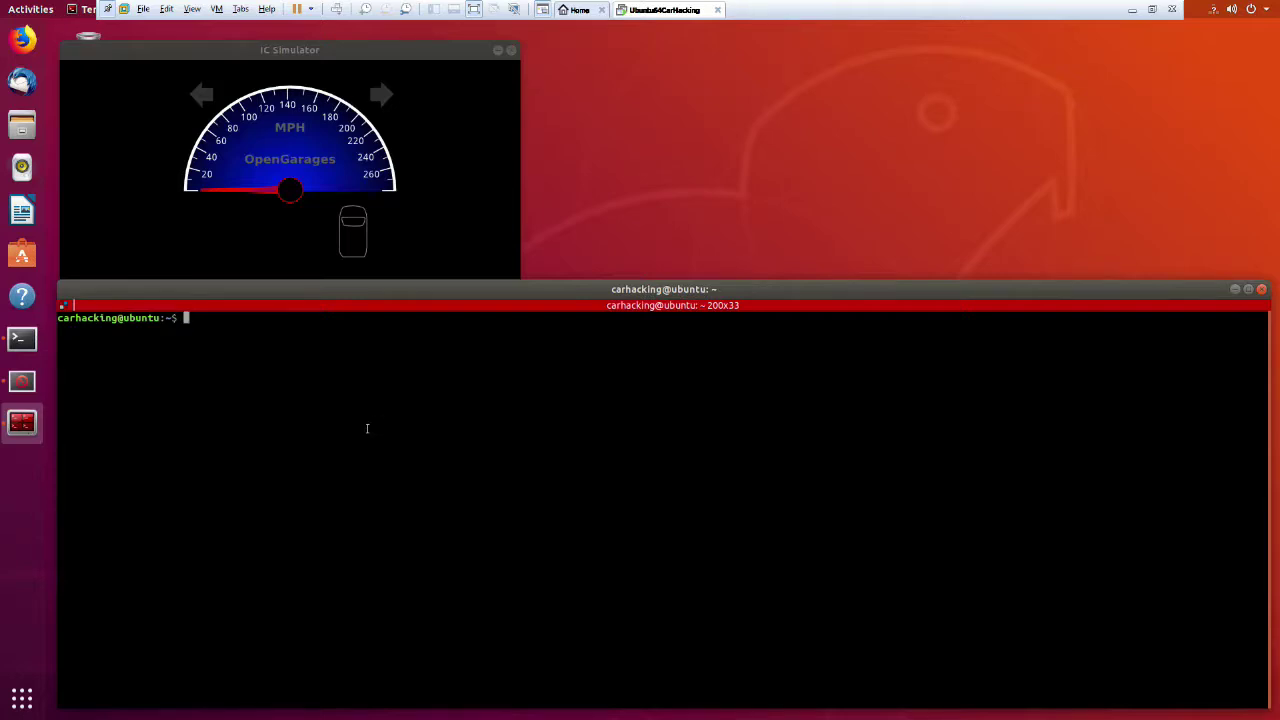
left_click_drag(378, 447, 387, 459)
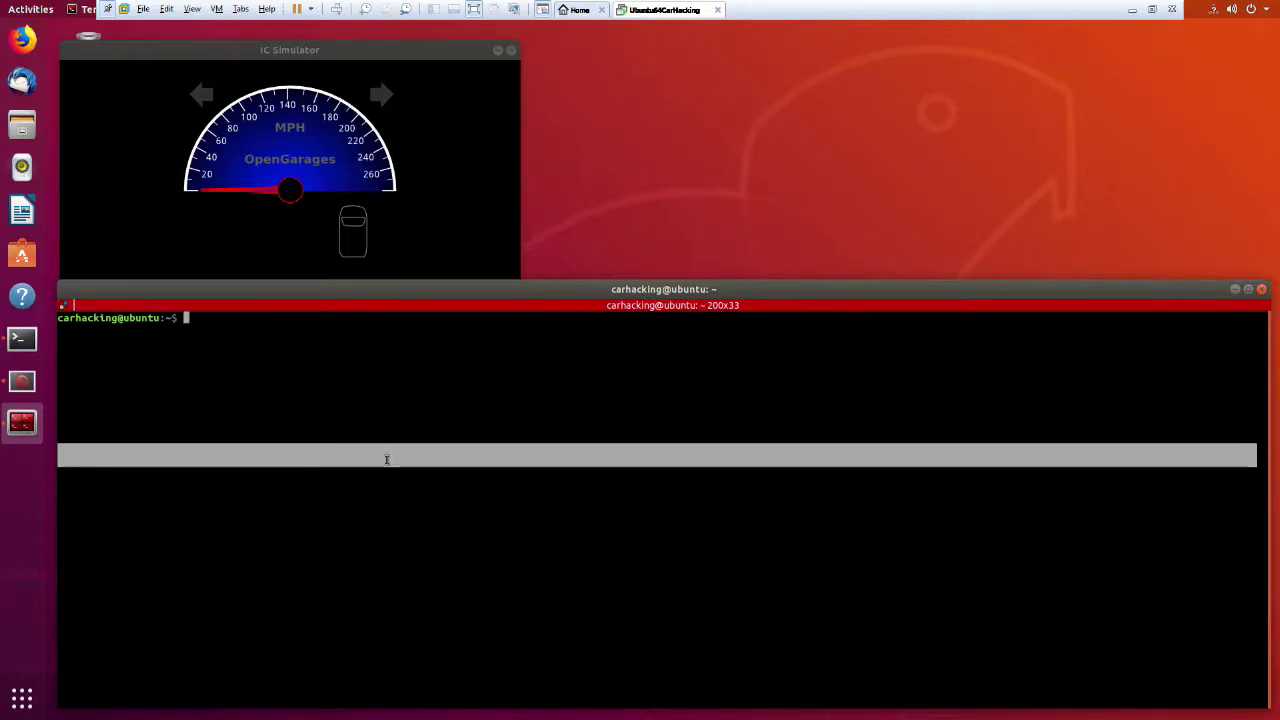
Split Terminator into a left pane and two stacked right panes.
right_click(386, 459)
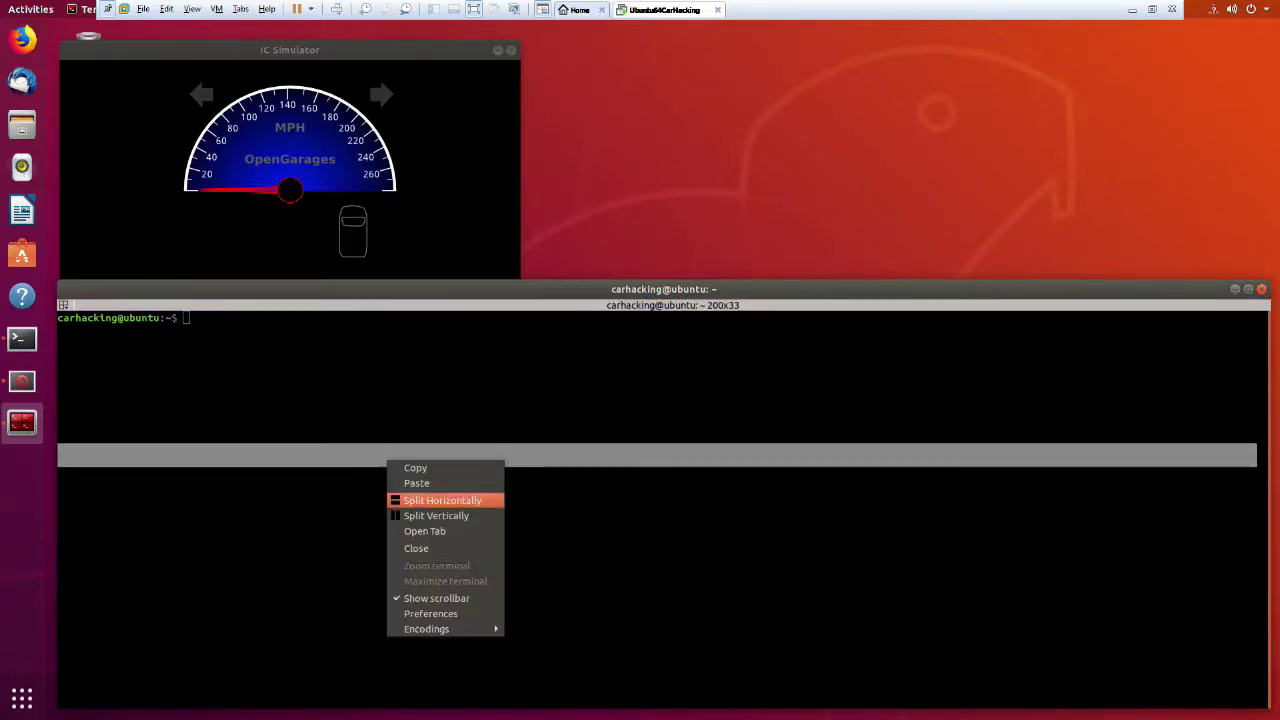
left_click(416, 515)
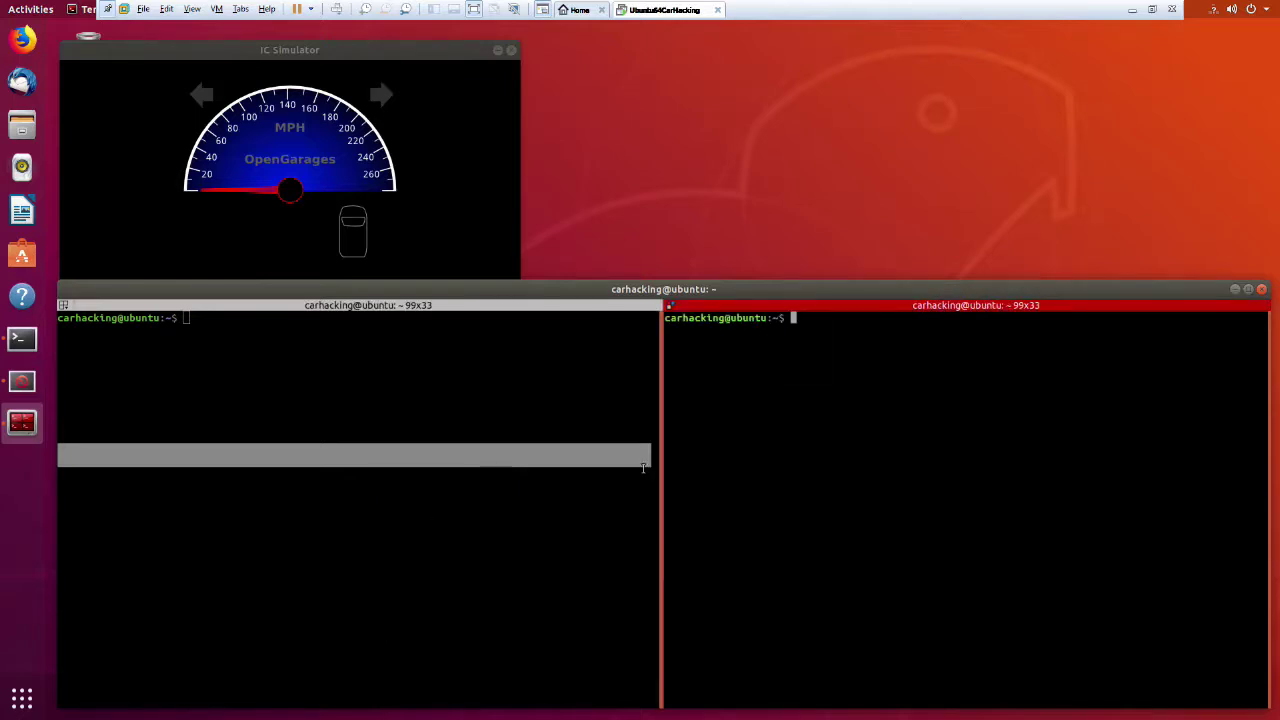
right_click(769, 531)
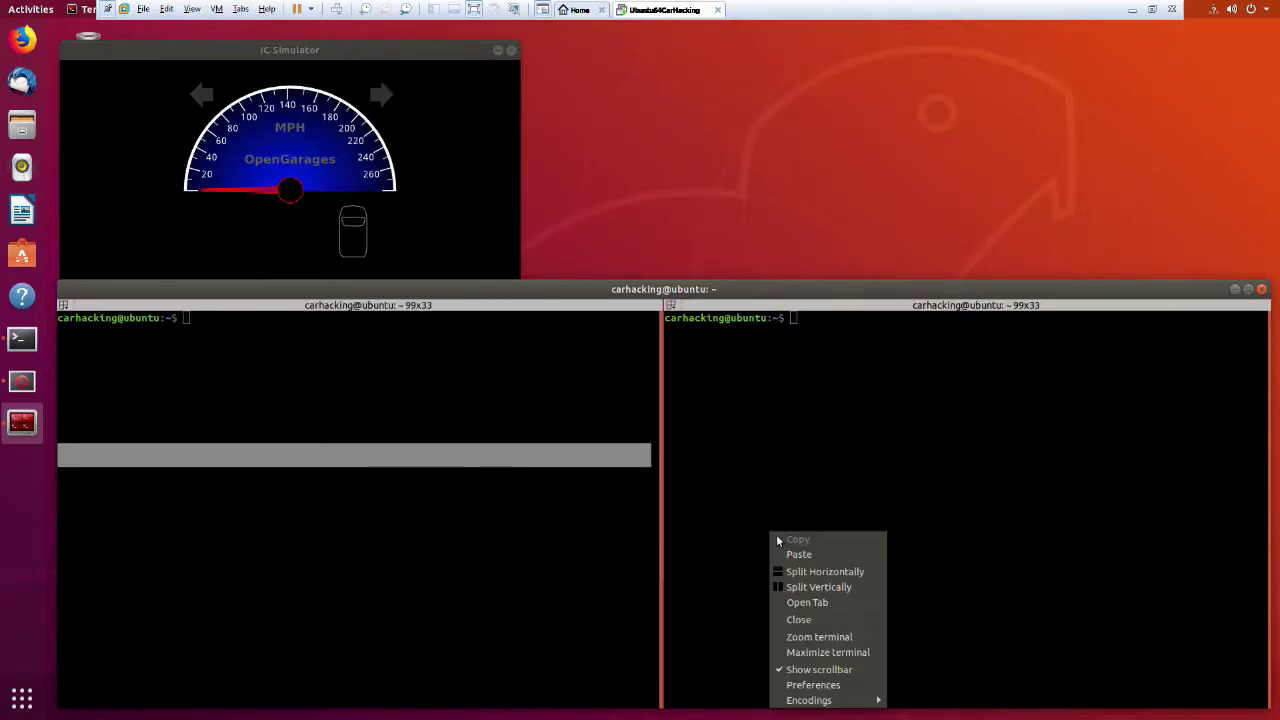
left_click(815, 572)
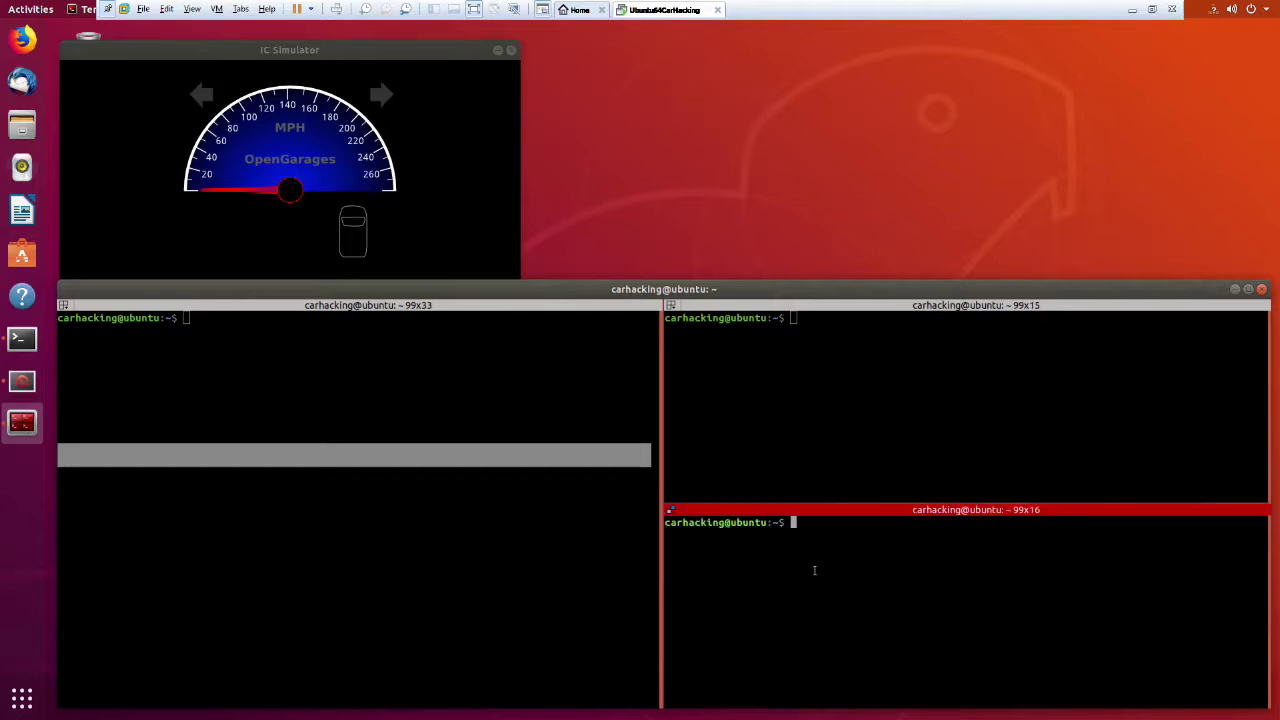
Enlarge the text in all three panes, deleting a stray + character.
left_click(533, 501)
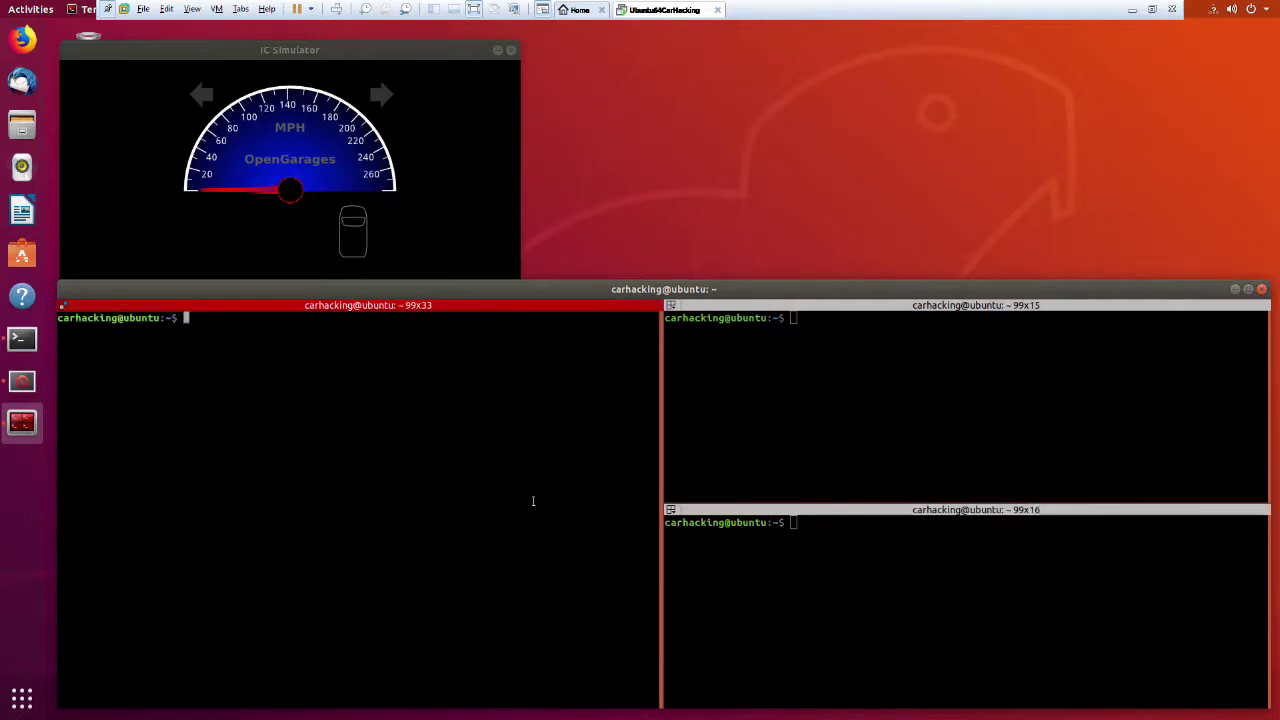
key("ctrl+plus")
key("ctrl+plus")
key("ctrl+plus")
key("ctrl+plus")
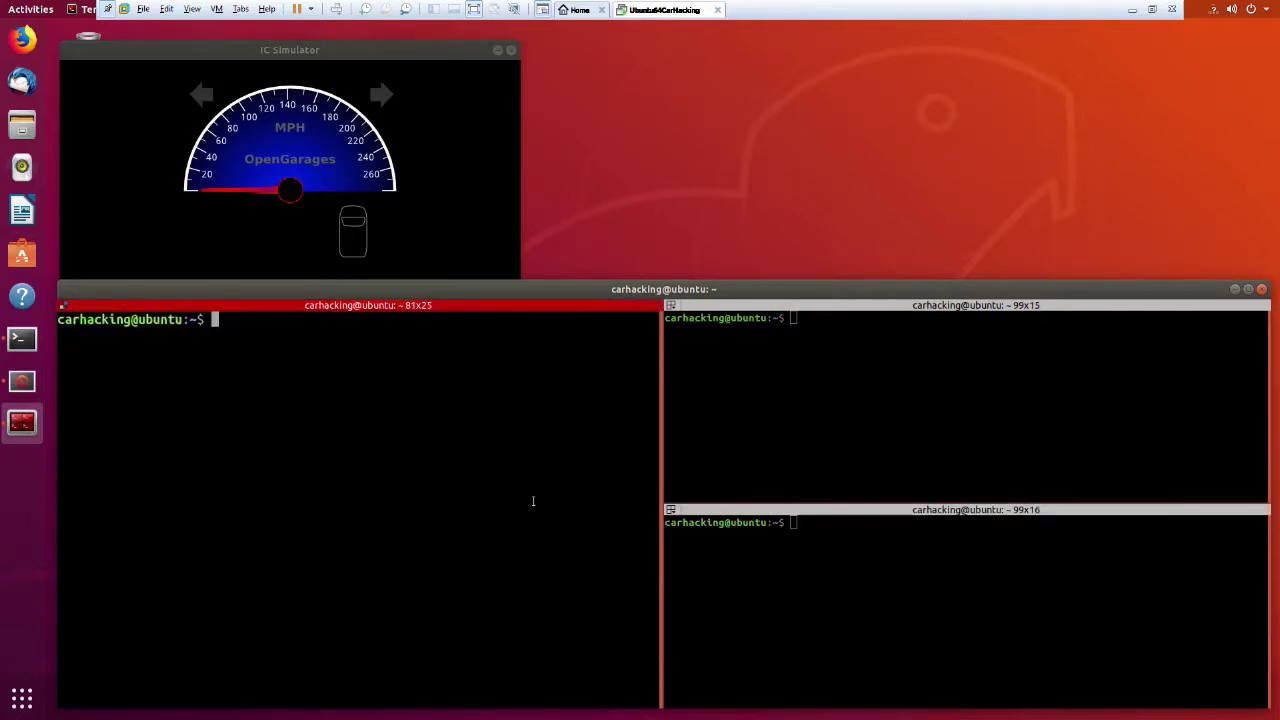
left_click(837, 446)
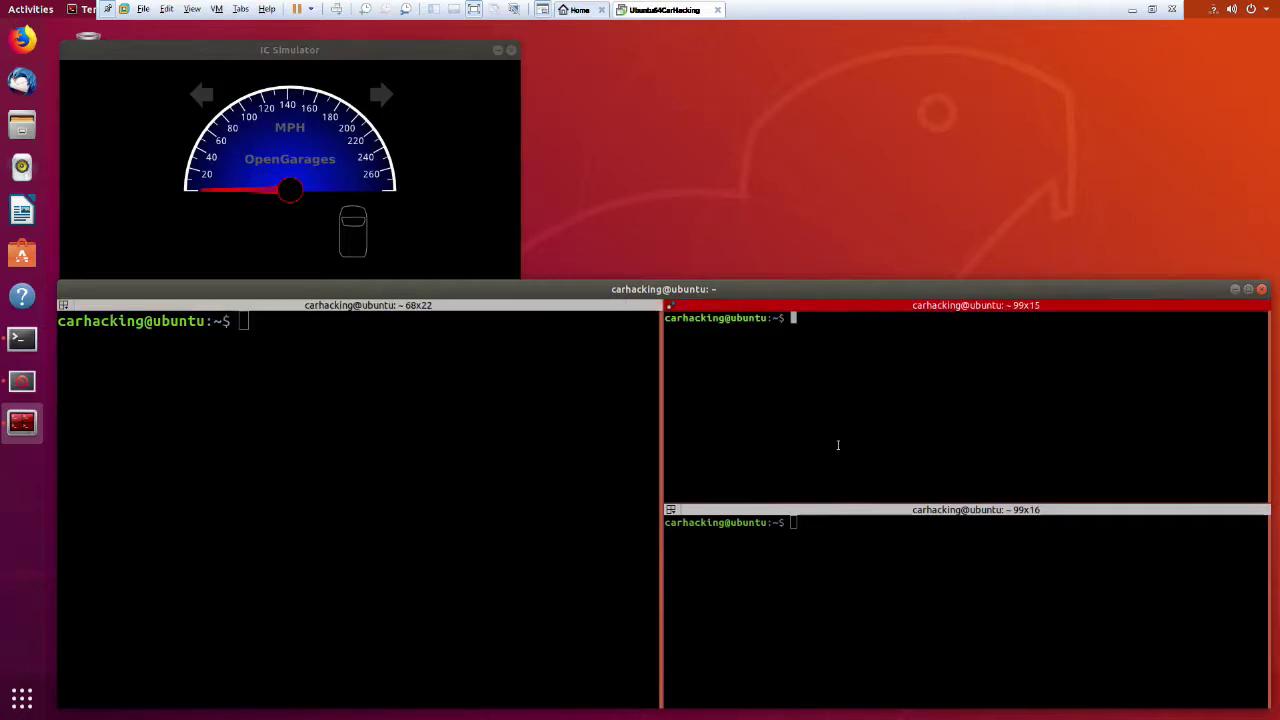
key("ctrl+plus")
key("ctrl+plus")
key("ctrl+plus")
key("ctrl+plus")
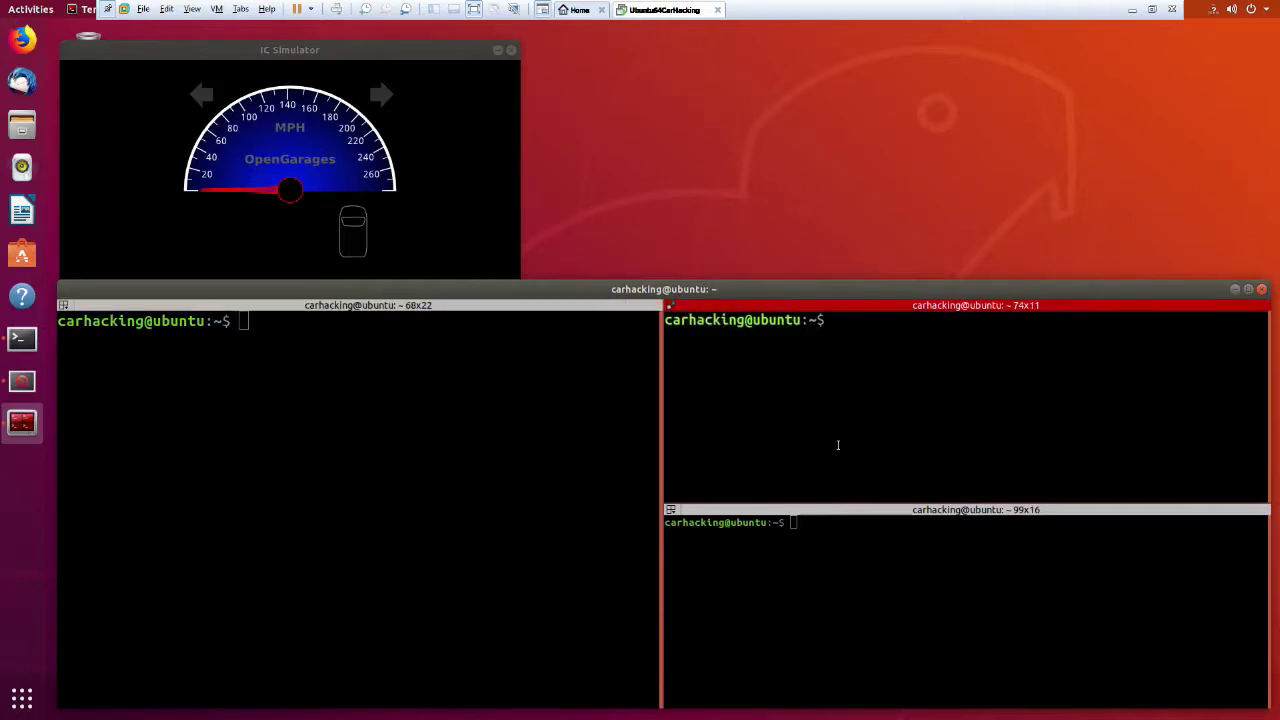
left_click(869, 682)
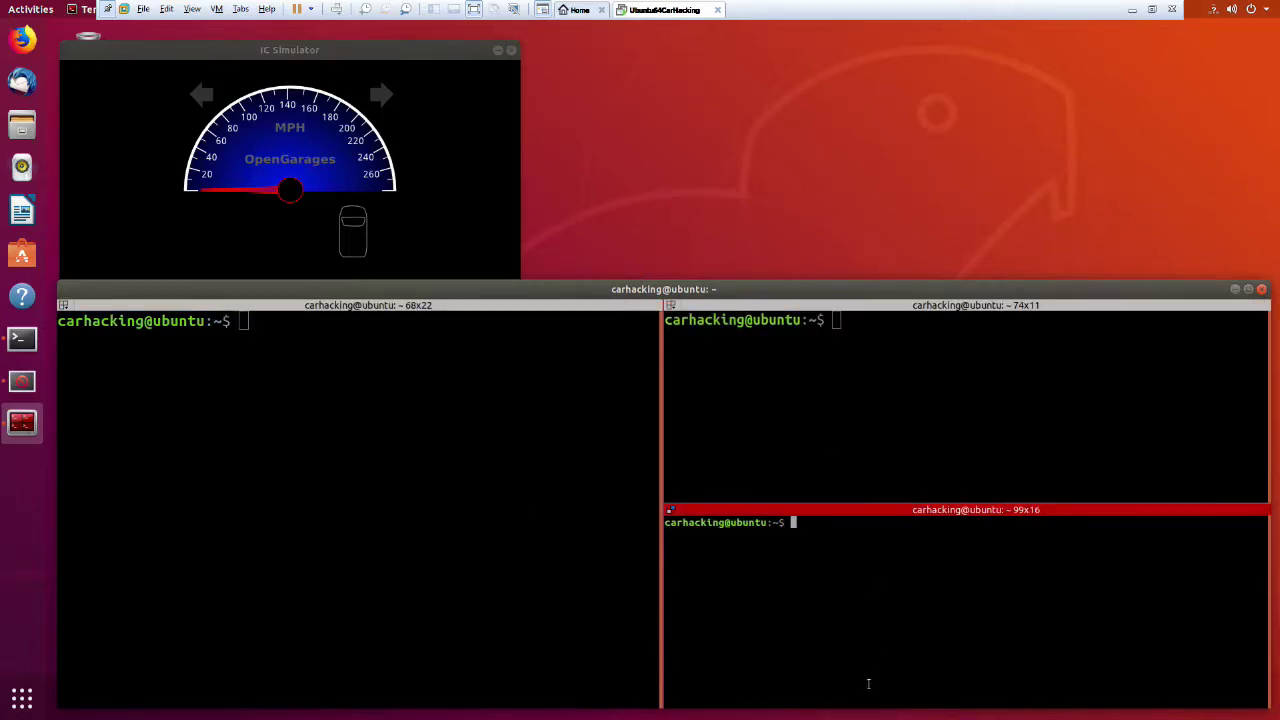
key("ctrl+plus")
key("ctrl+plus")
key("ctrl+plus")
type("+")
key("ctrl+plus")
key("BackSpace")
left_click(420, 209)
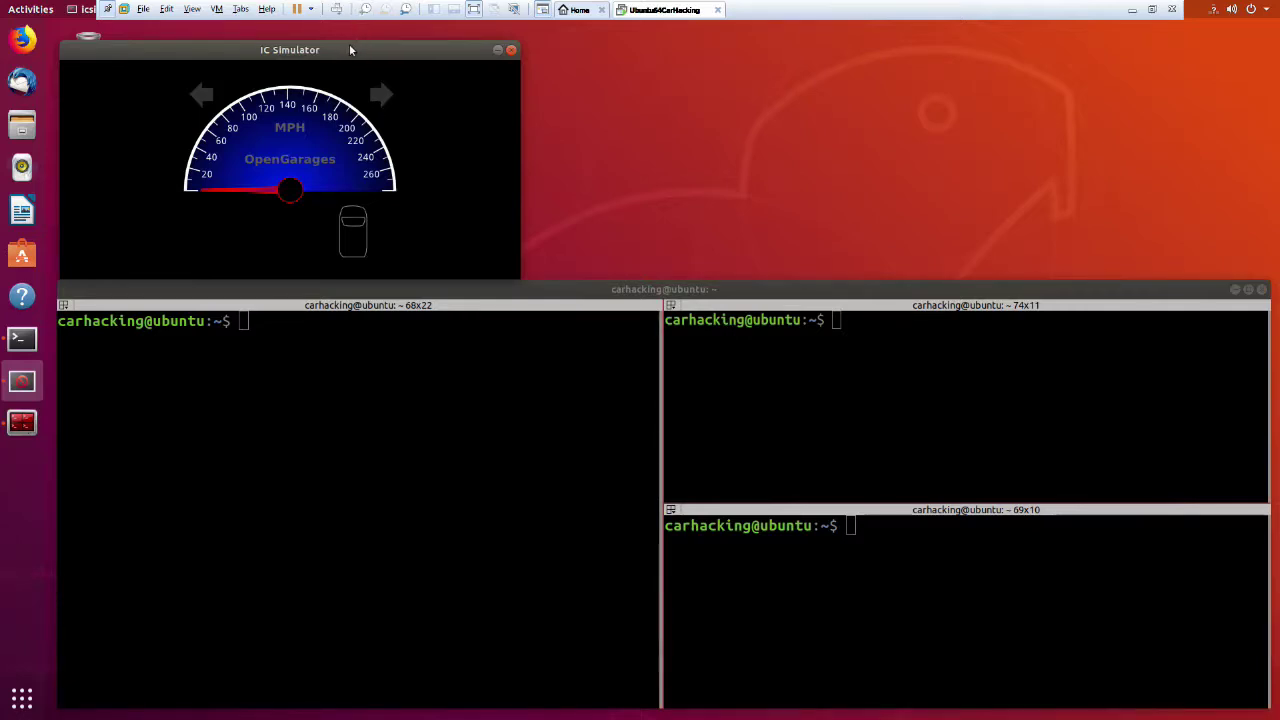
Move the IC Simulator to the top centre above Terminator and focus the left pane.
left_click_drag(349, 48, 688, 56)
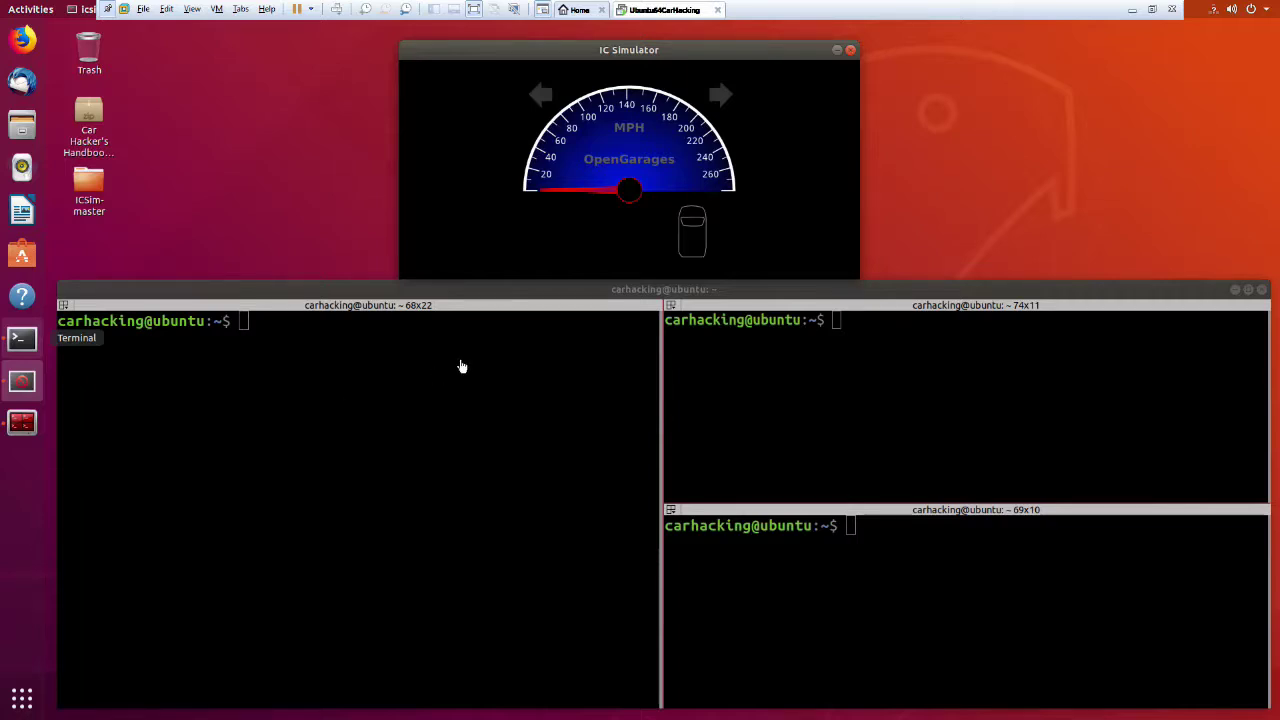
left_click(501, 482)
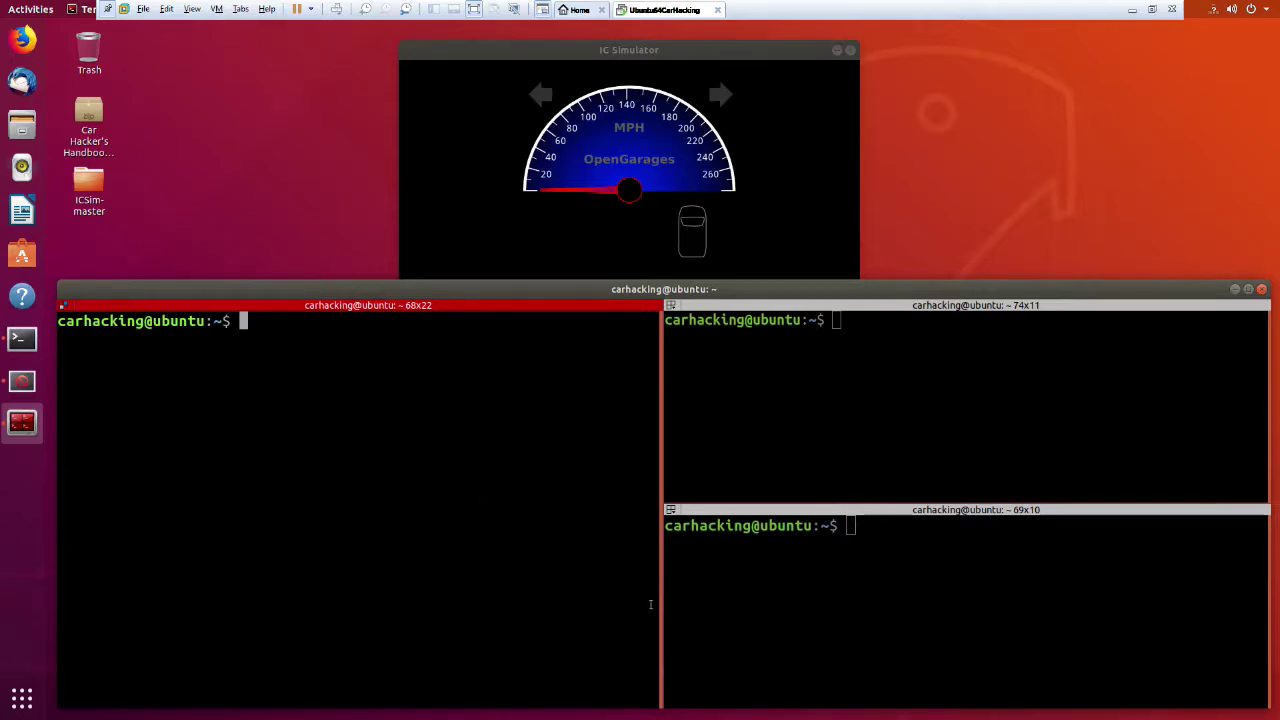
Show candump's help in larger text, then run candump -c -c vcan0 in the left pane.
type("dump")
key("BackSpace")
key("BackSpace")
key("BackSpace")
key("BackSpace")
type("candump")
key("Return")
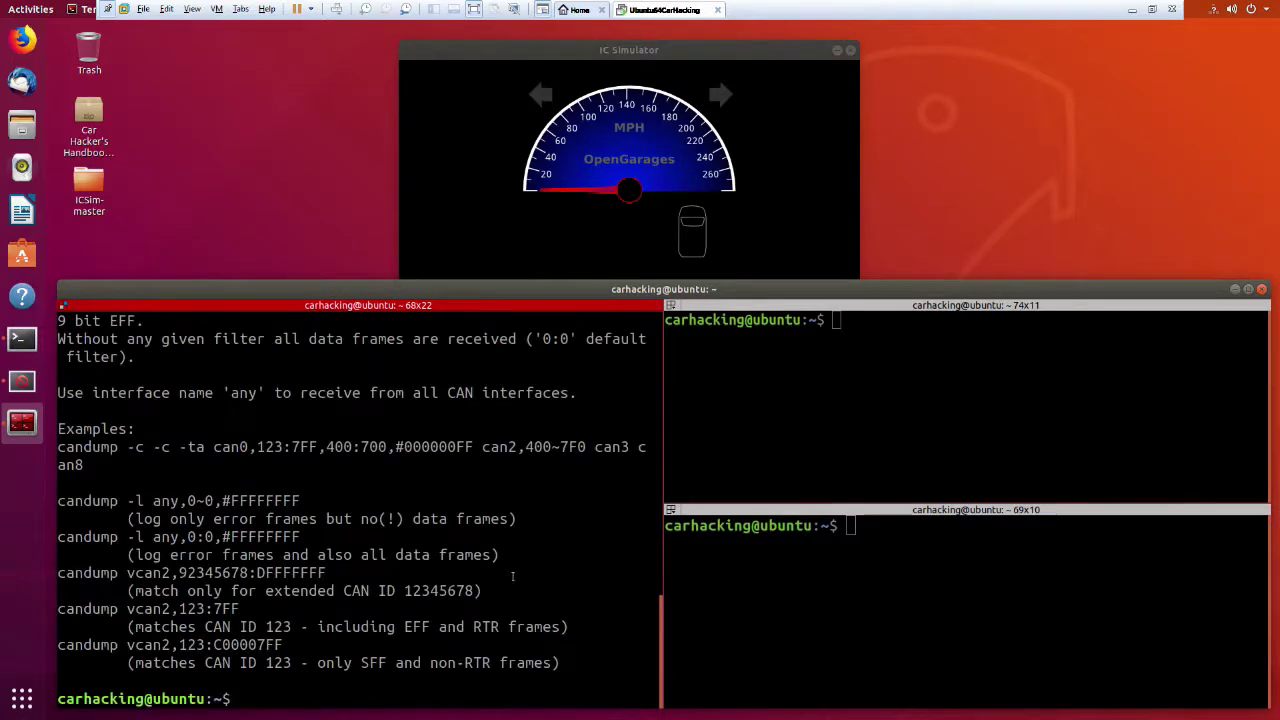
key("ctrl+plus")
key("ctrl+plus")
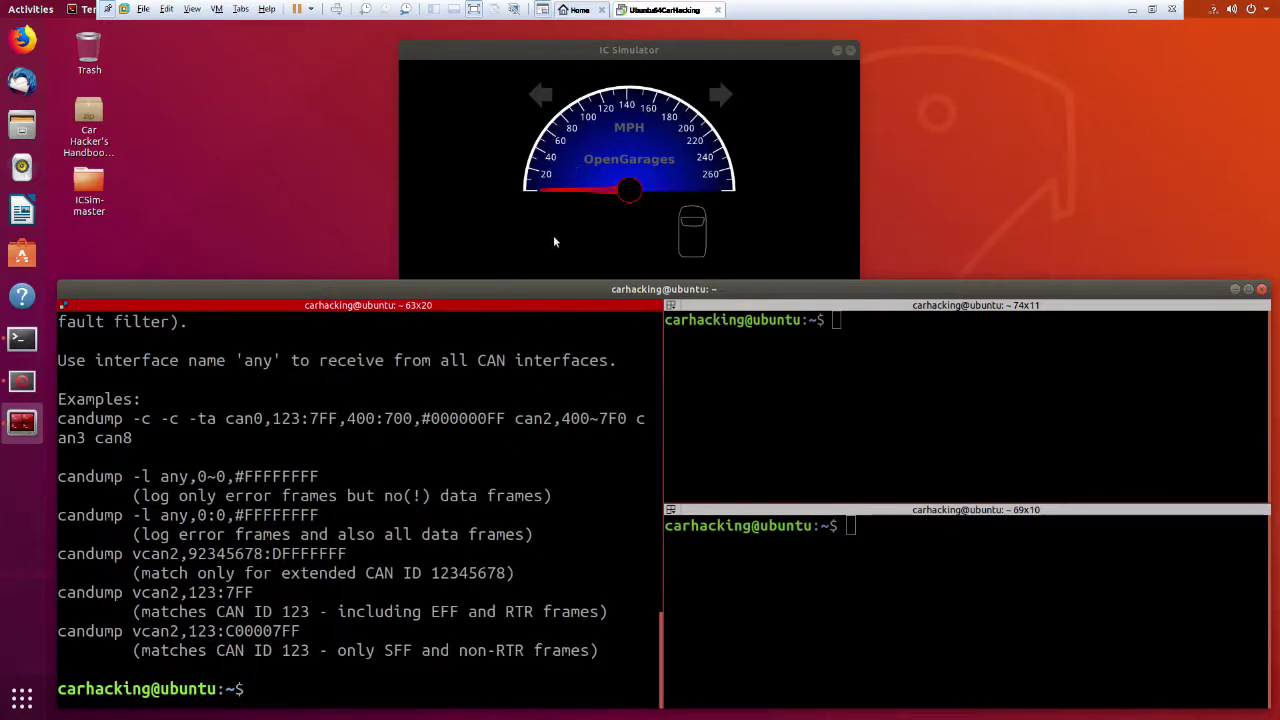
left_click_drag(547, 272, 555, 205)
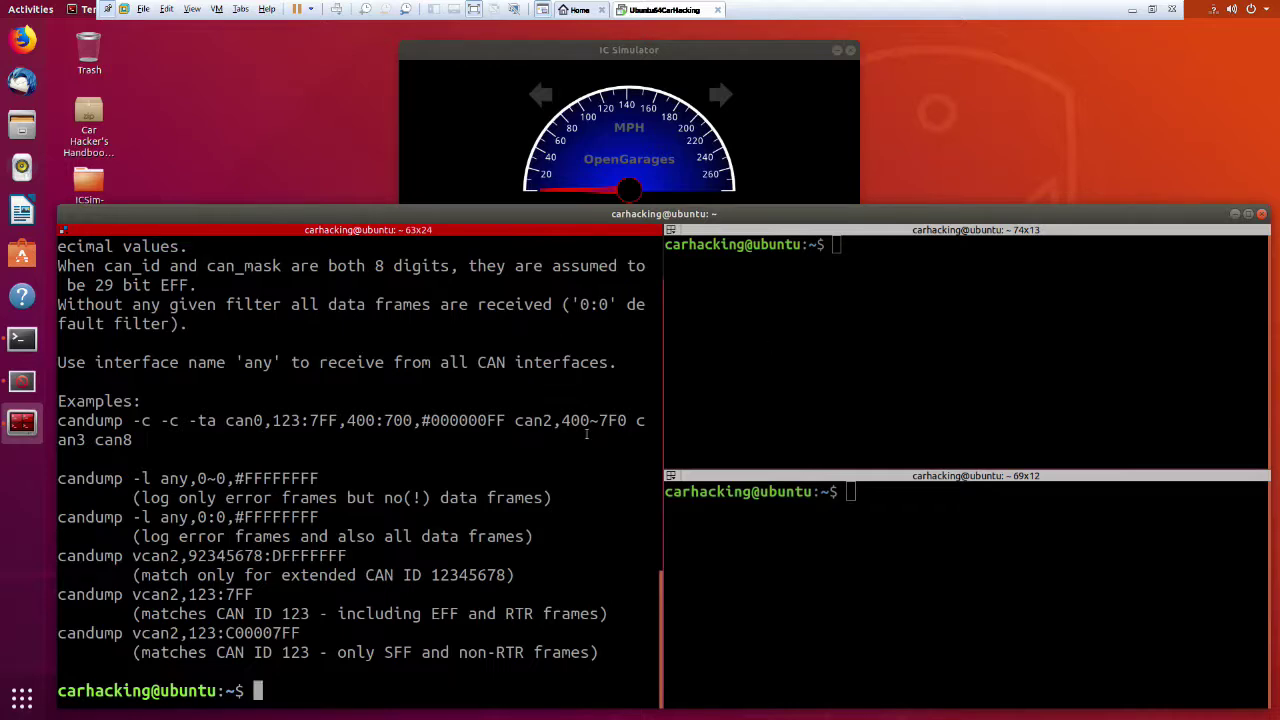
type("candump -c ")
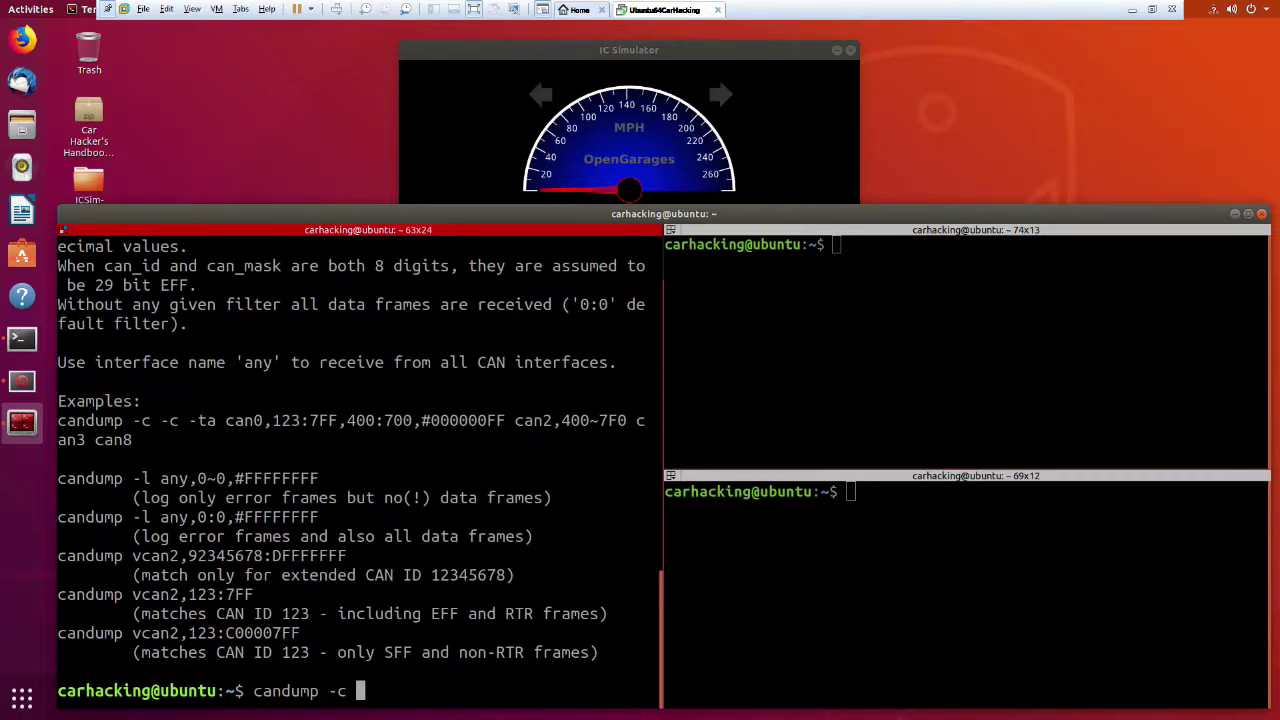
type("-c vcan0")
key("Return")
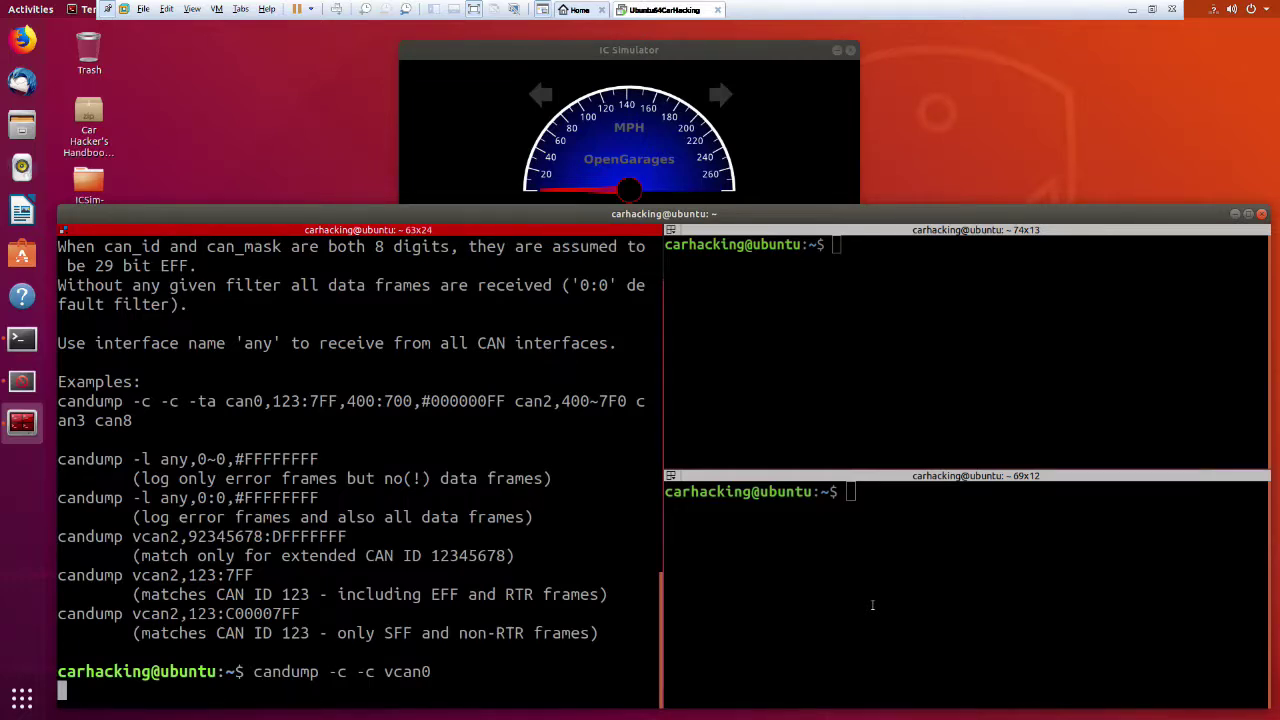
Show candump's usage help in the top-right pane.
left_click(1053, 535)
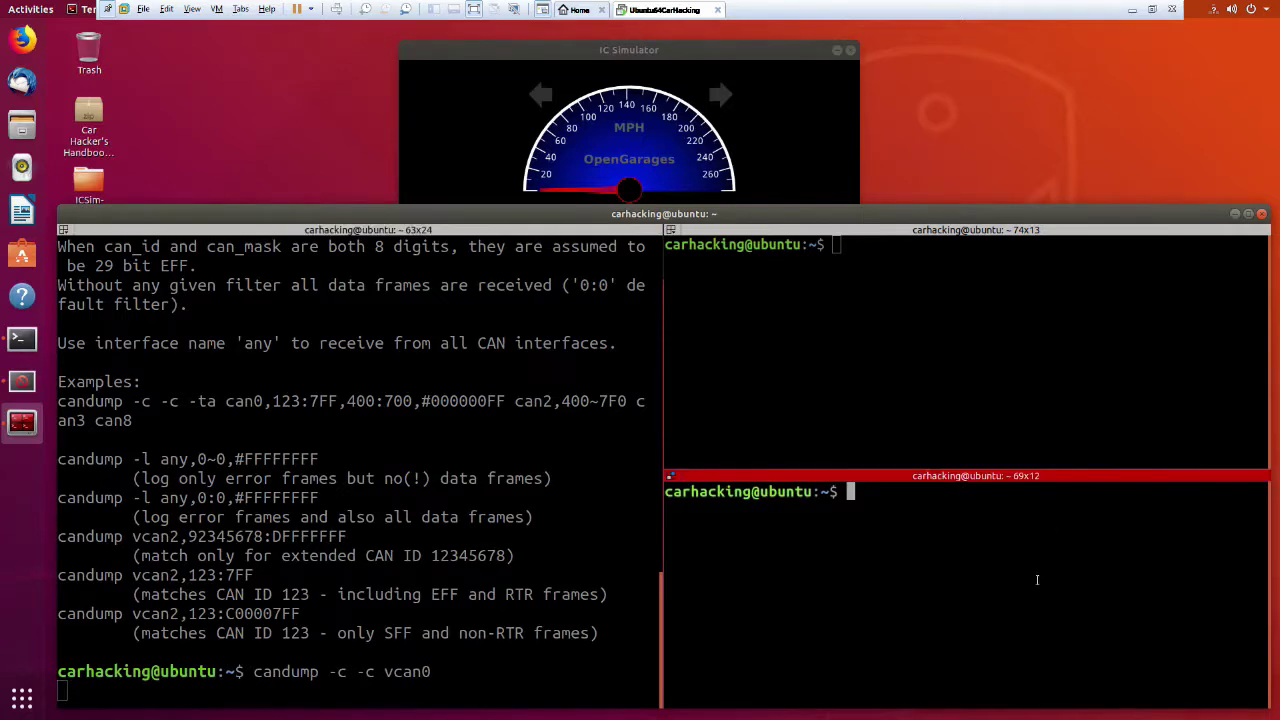
left_click(1067, 375)
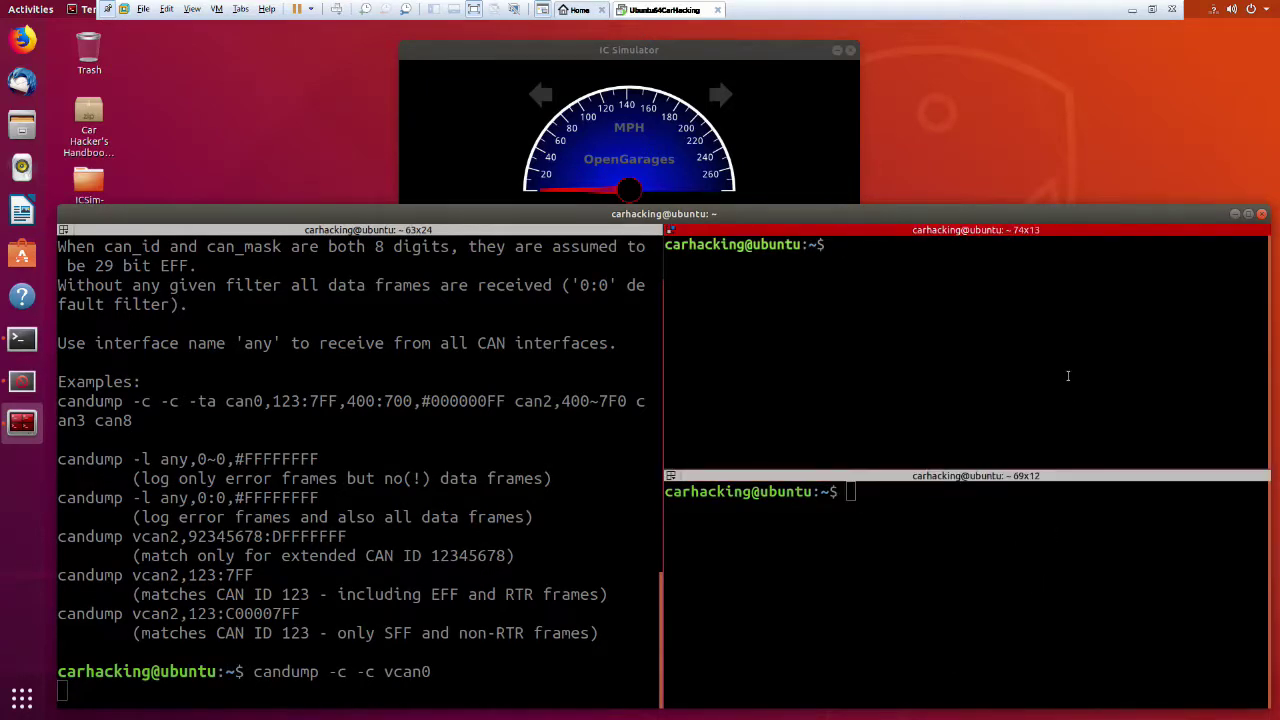
type("candump -l")
key("Return")
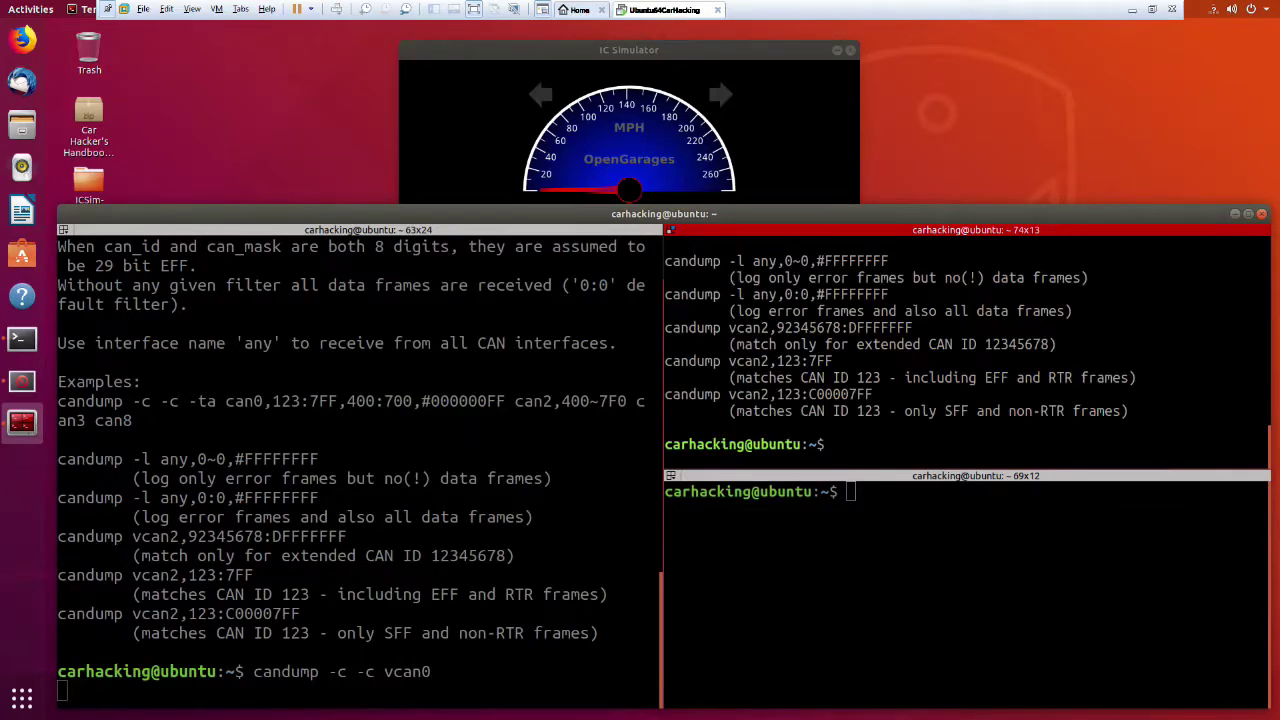
Run candump -l vcan0 to log traffic to candump-2018-09-26_174838.log.
key("Up")
type("-lvcan0")
key("Left")
key("Left")
key("Left")
key("Left")
key("Left")
key("Return")
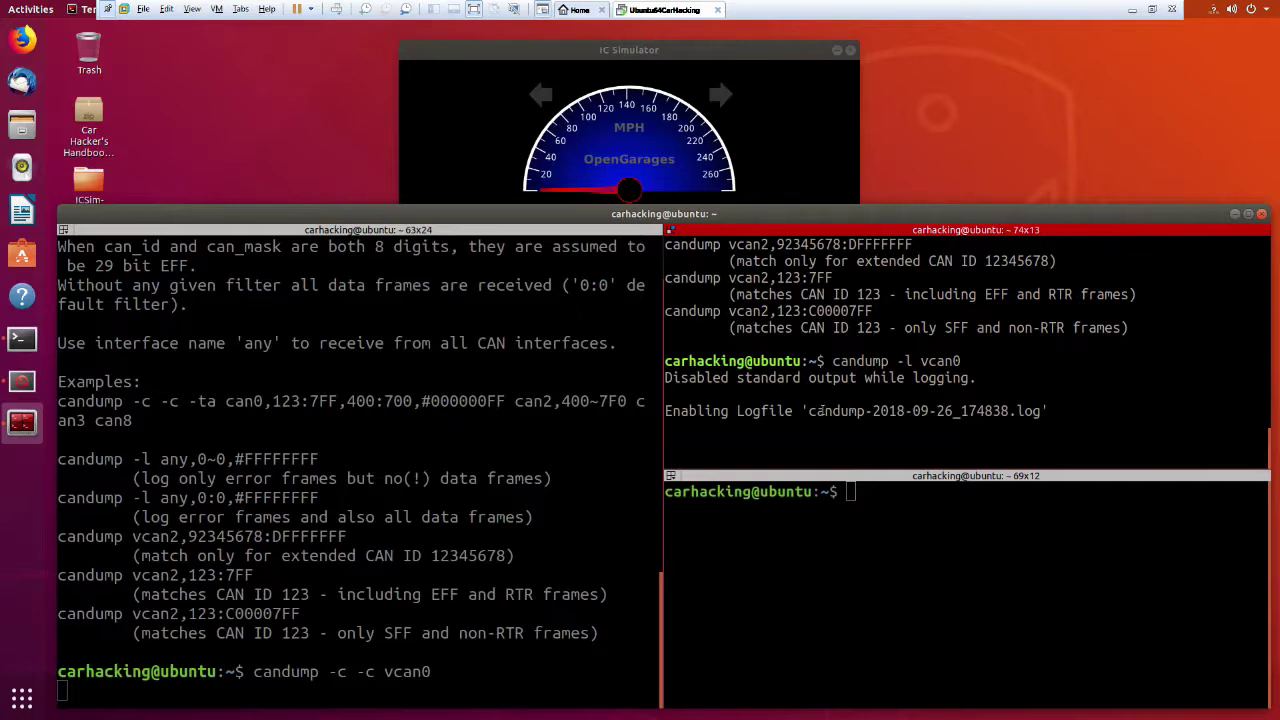
left_click_drag(810, 412, 1044, 412)
left_click(1044, 412)
left_click(1112, 617)
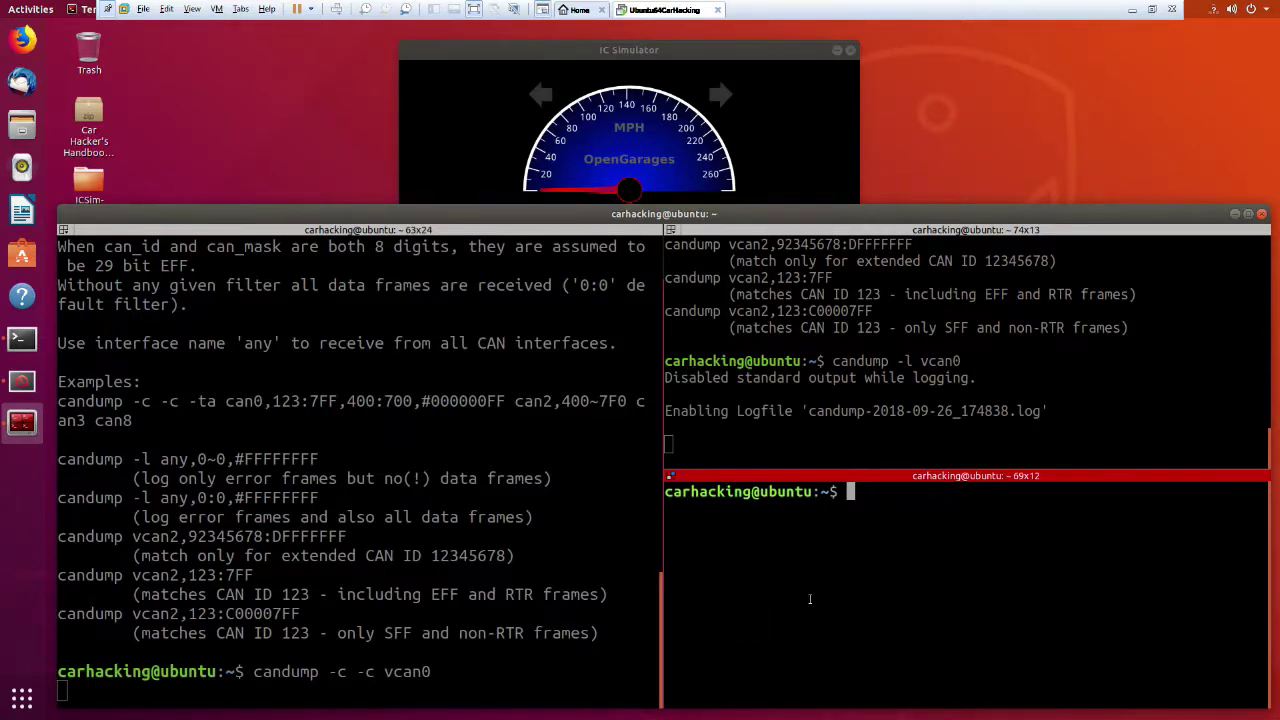
Show cangen's usage help in the bottom-right pane and drag its divider up to enlarge it.
type("cangen")
key("Return")
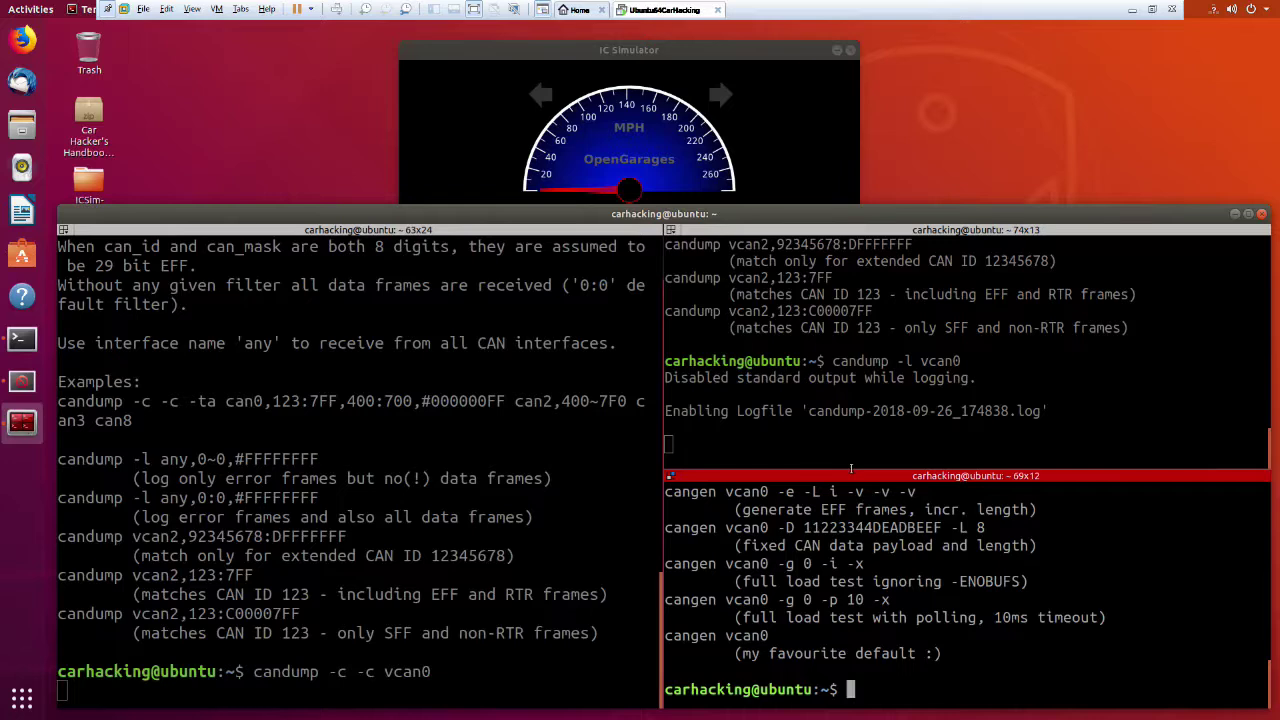
mouse_move(848, 468)
left_mouse_down()
mouse_move(861, 454)
mouse_move(858, 464)
left_mouse_up()
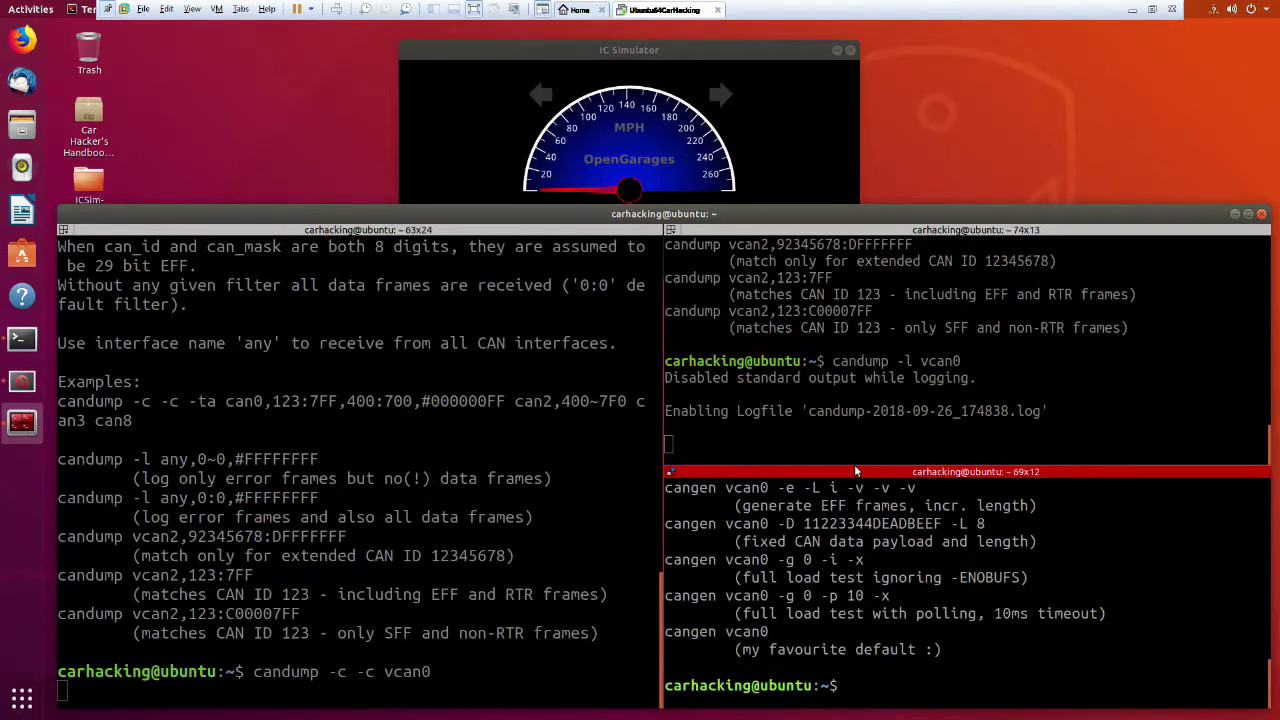
left_click(856, 463)
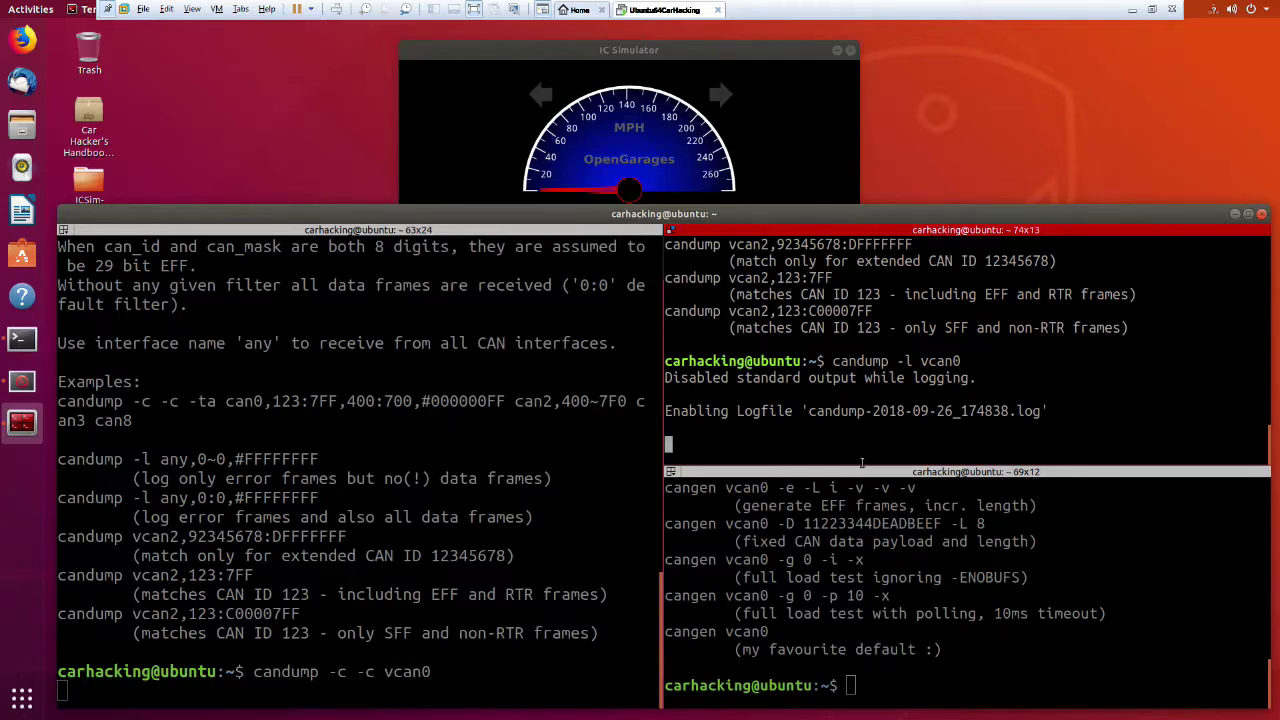
left_click(857, 471)
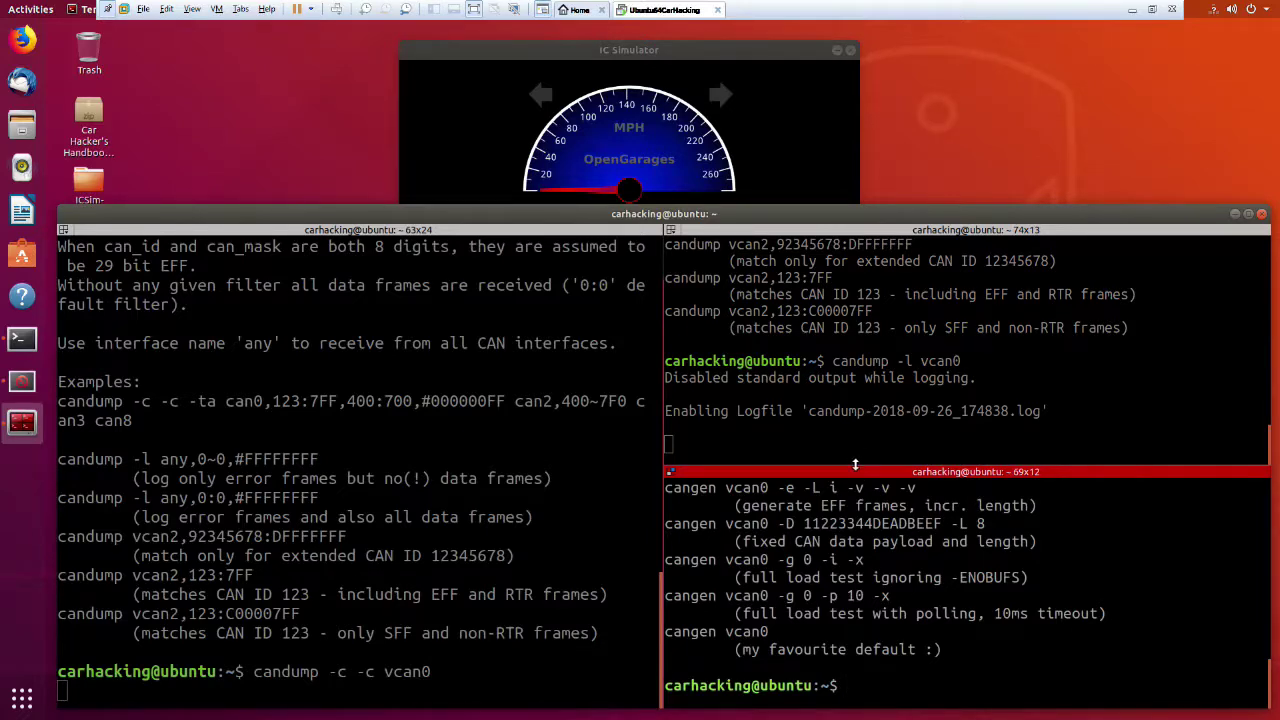
left_click_drag(857, 463, 830, 352)
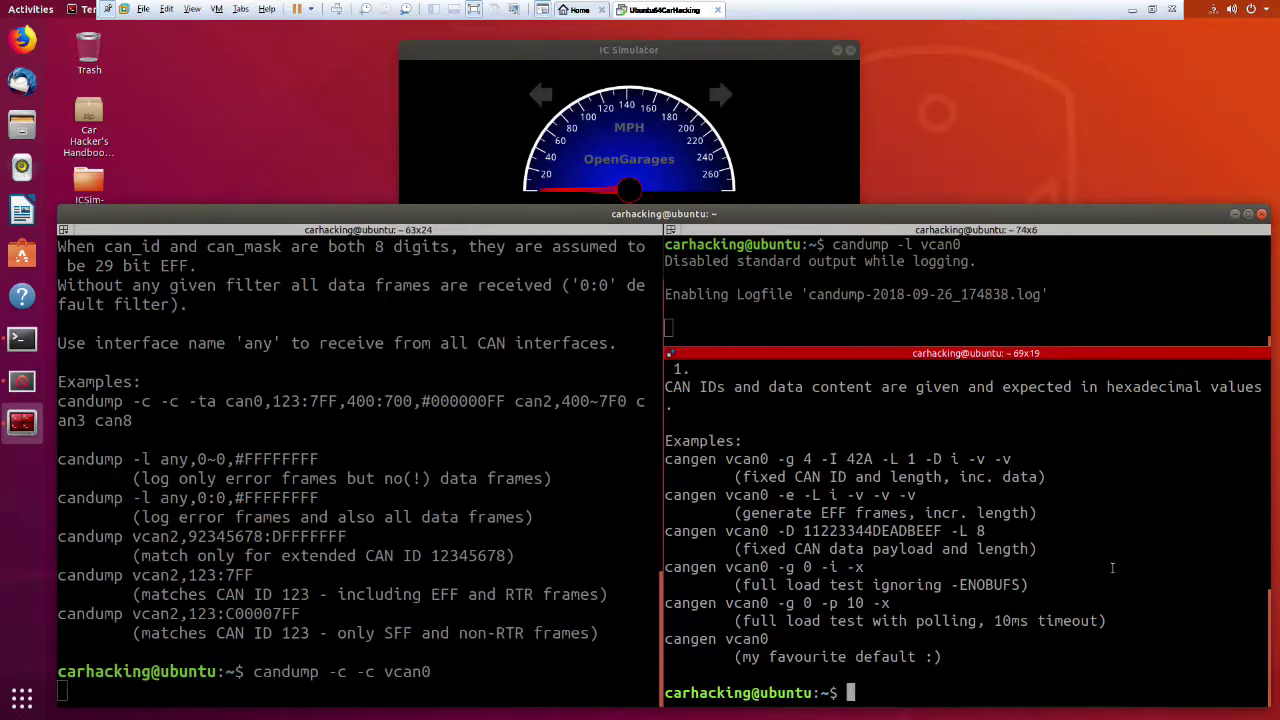
type("cangen")
key("BackSpace")
key("BackSpace")
key("BackSpace")
key("BackSpace")
key("BackSpace")
key("BackSpace")
double_click(1150, 476)
left_click(1168, 665)
Enter cangen -I i -D FFFF -L2 vcan0, correcting the vcn typo.
type("cange")
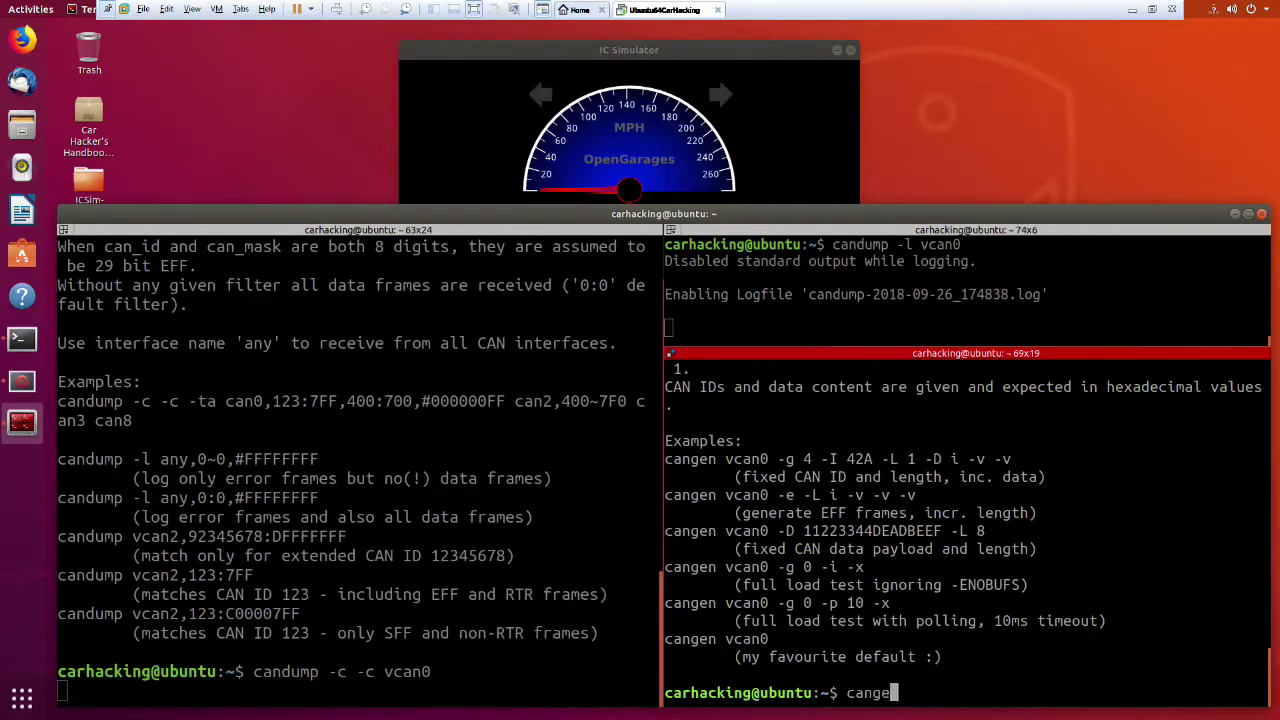
type("n -I i -D FFFF -L2")
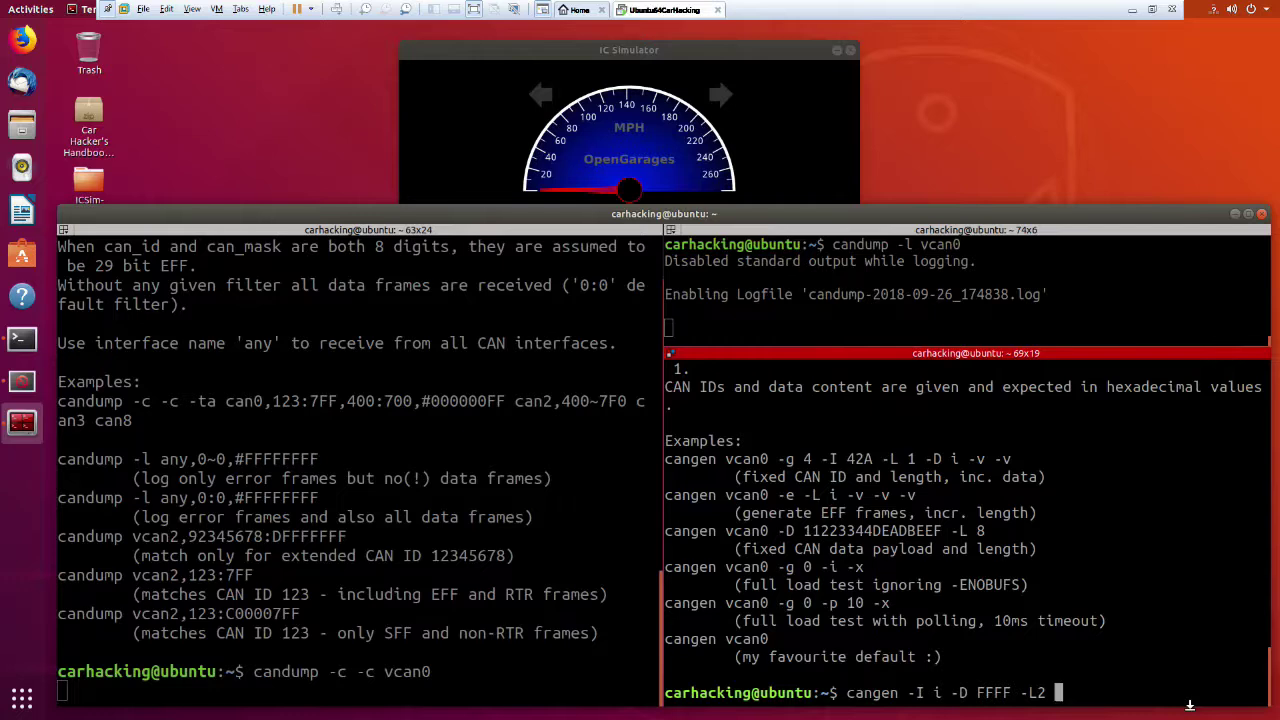
type(" vcn")
key("BackSpace")
type("an0")
Run cangen to flood vcan0 with incrementing IDs, then stop it.
key("Return")
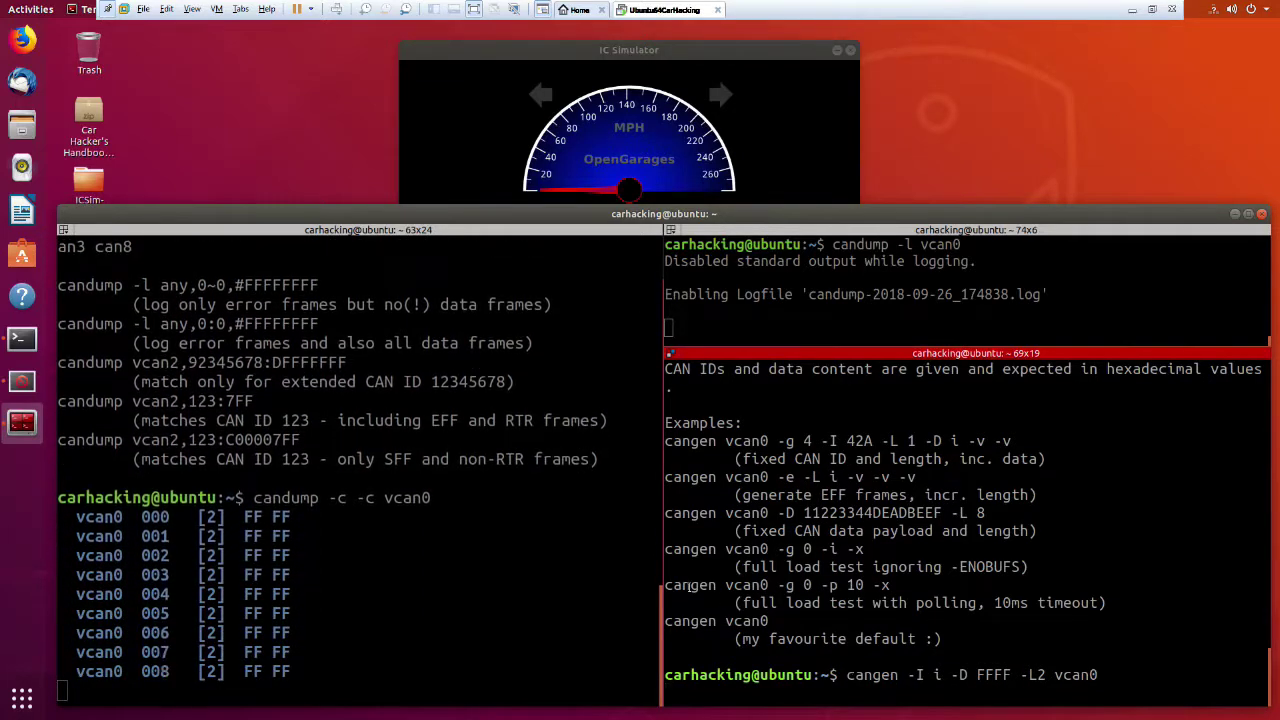
left_click(405, 540)
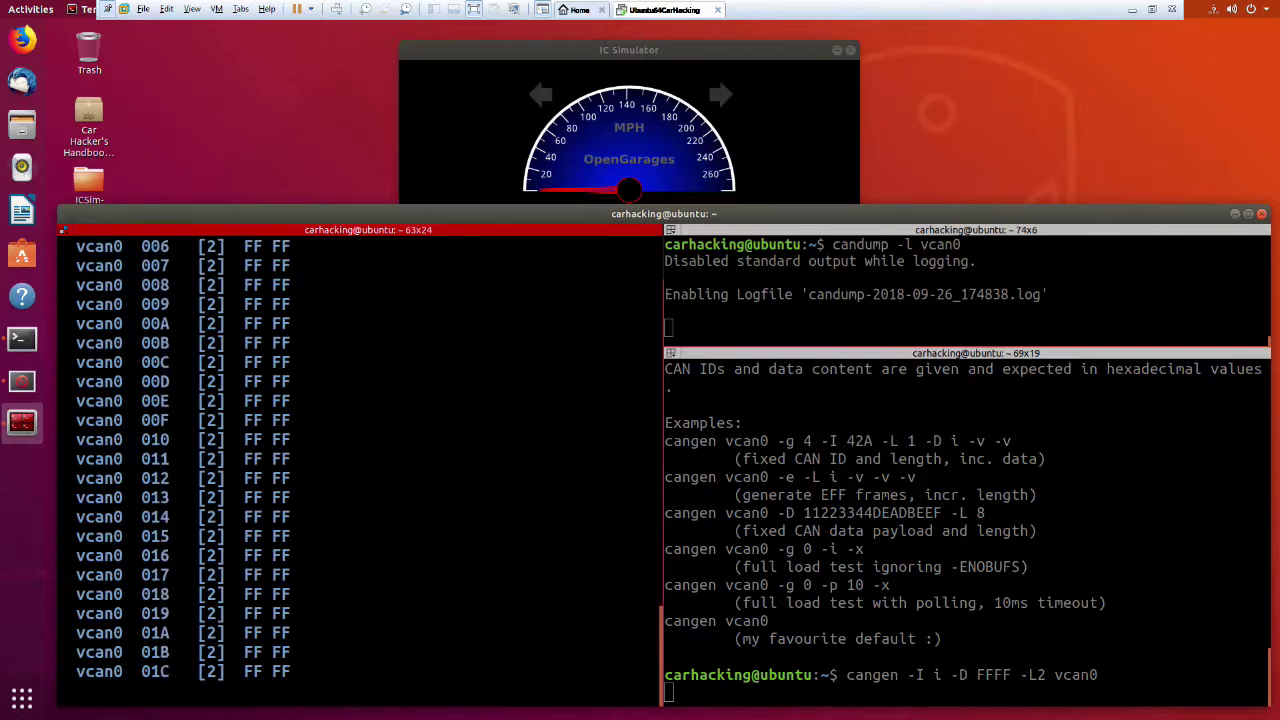
left_click(1188, 664)
key("ctrl+c")
Recall the cangen command and insert -g 20 before vcan0.
key("Up")
key("Left")
key("Left")
key("Left")
key("Left")
key("Left")
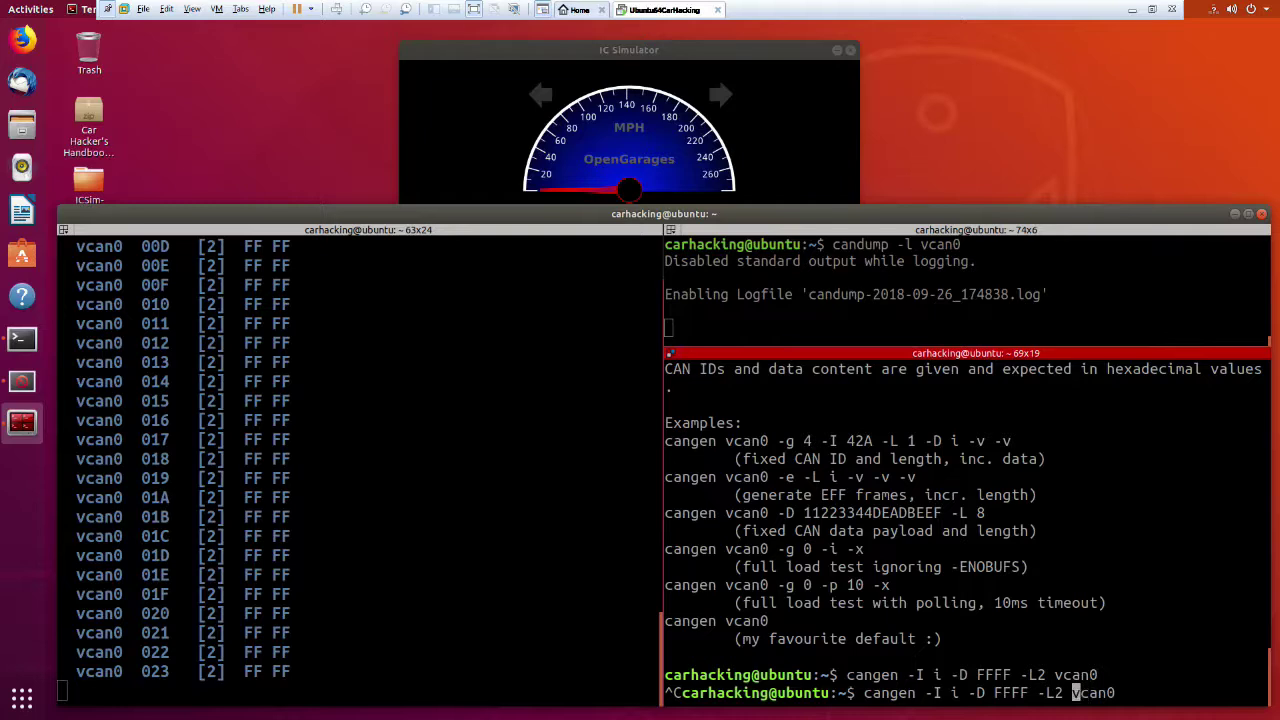
type("-g 20")
Run cangen with a 20 ms gap until the IC Simulator's turn signals light, then stop it.
key("Return")
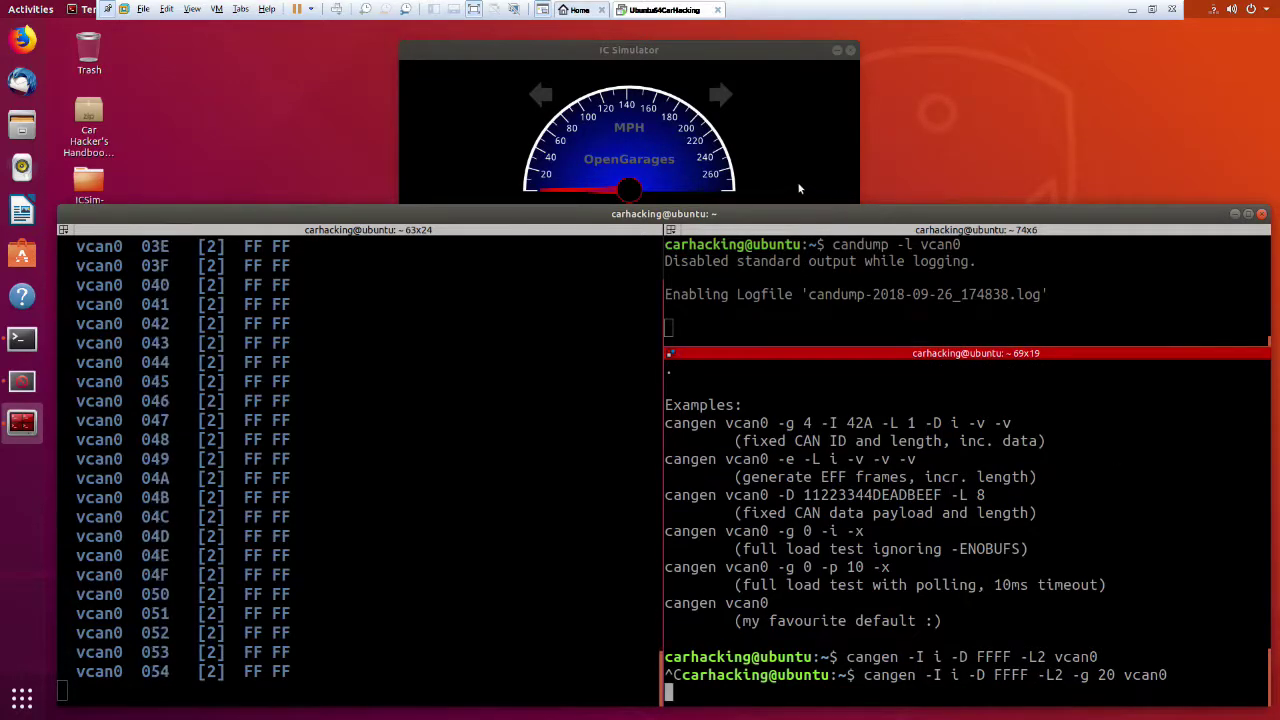
left_click(799, 188)
left_click(1041, 433)
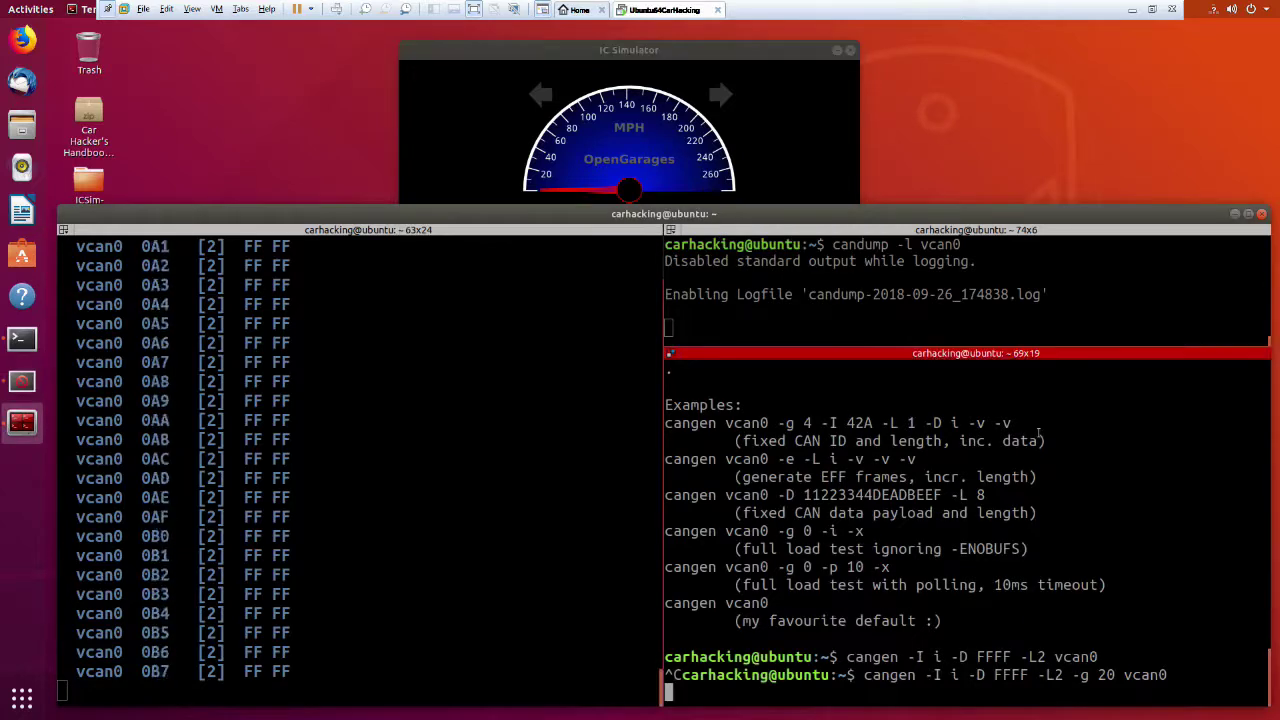
left_click(806, 145)
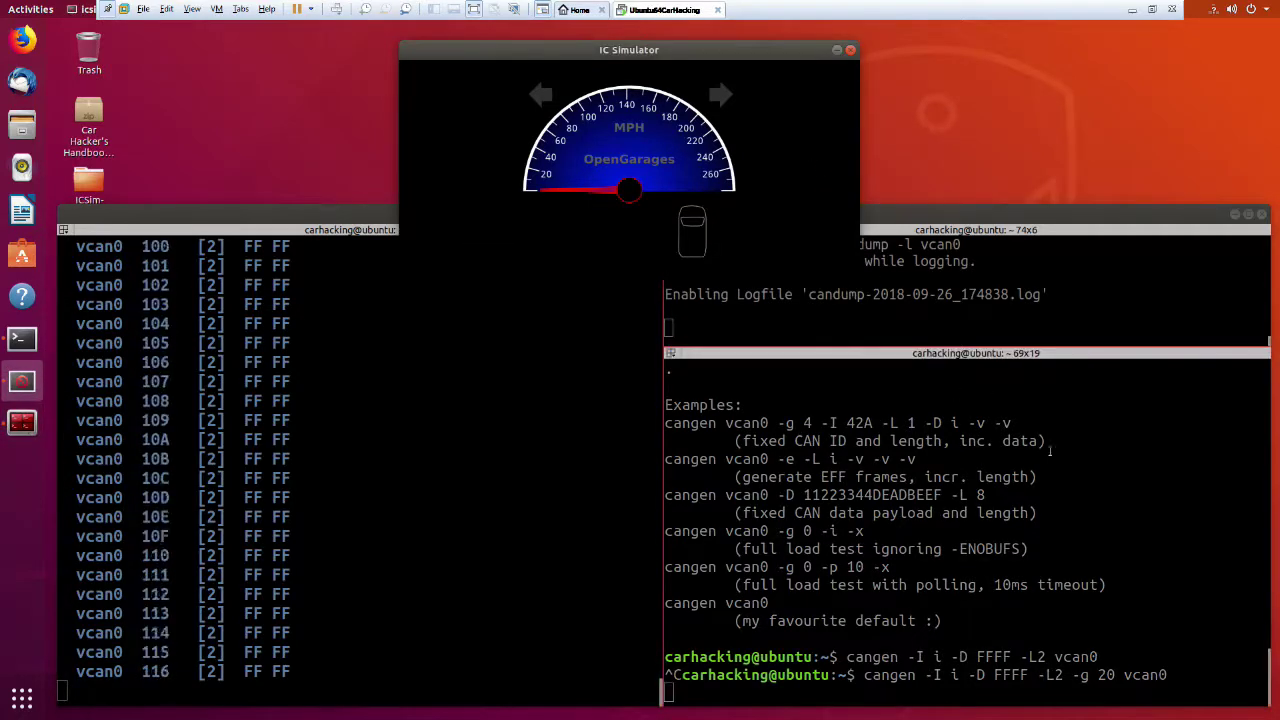
left_click(1132, 489)
key("ctrl+c")
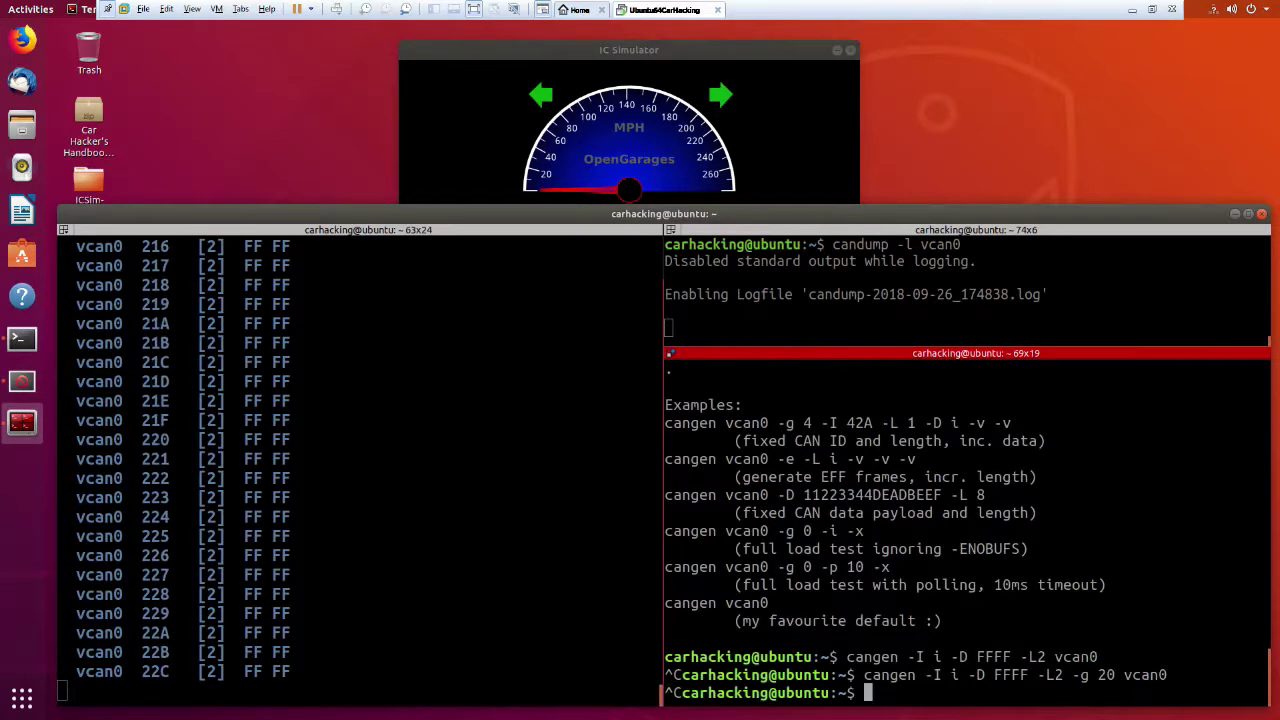
left_click(804, 143)
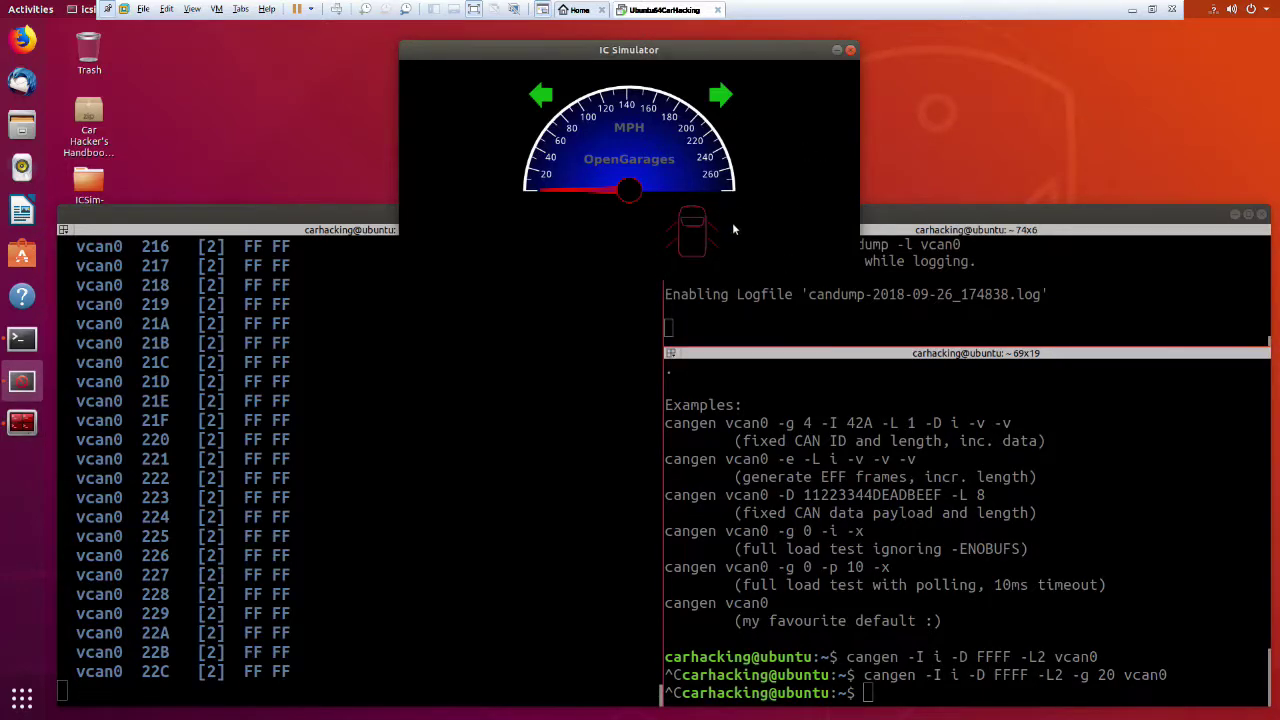
left_click(1013, 294)
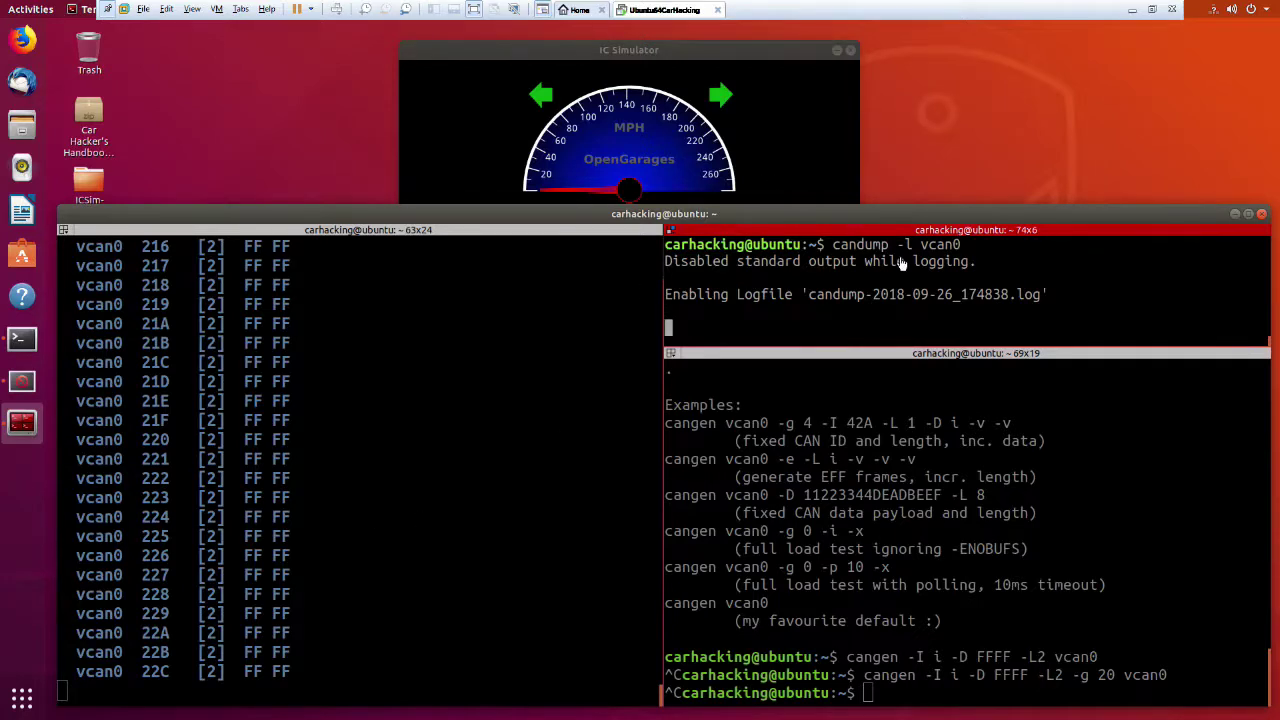
Stop candump logging and open candump-2018-09-26_174838.log in gedit.
key("ctrl+c")
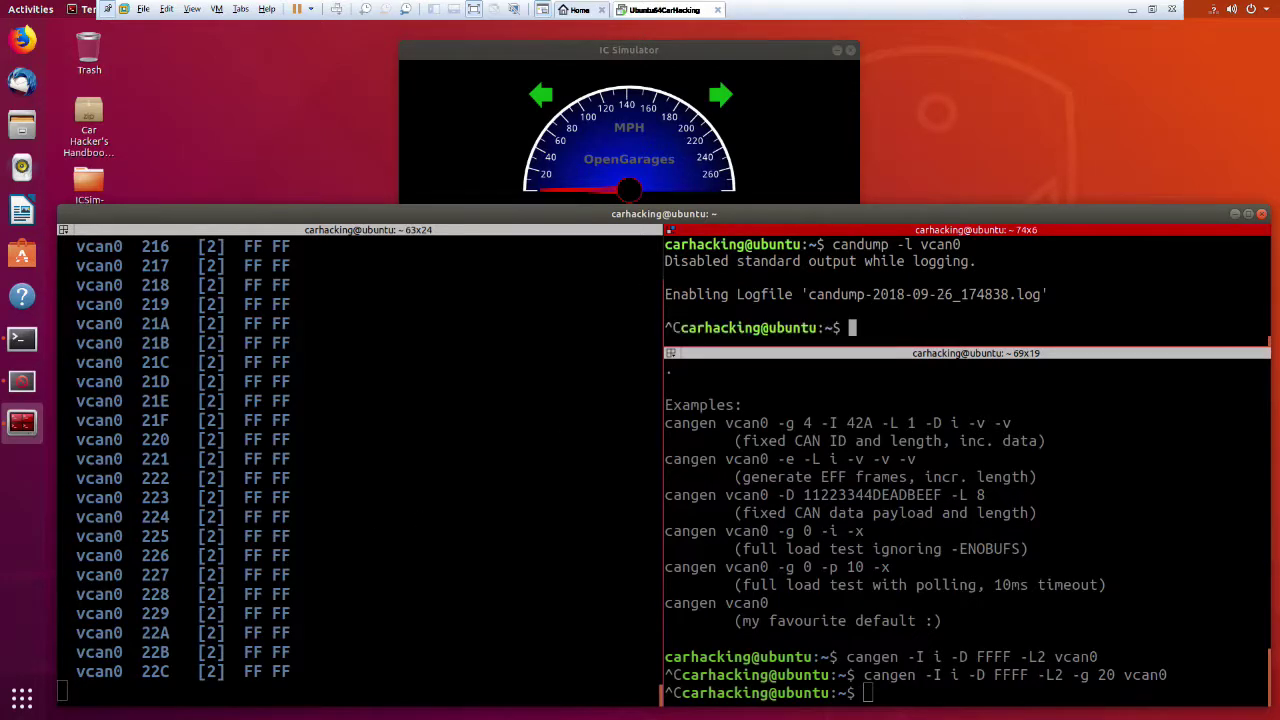
type("gedit")
type("cand")
key("Tab")
key("Return")
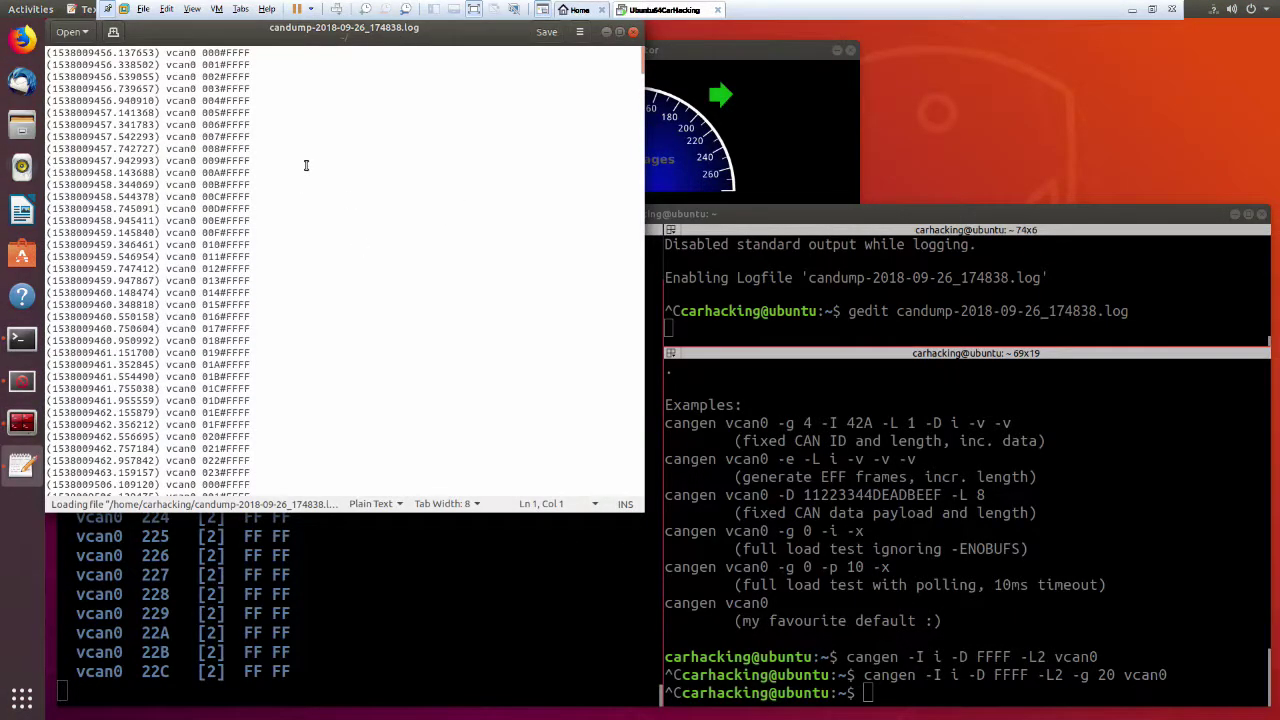
Move the gedit window aside and turn on line numbers.
left_click_drag(300, 38, 934, 148)
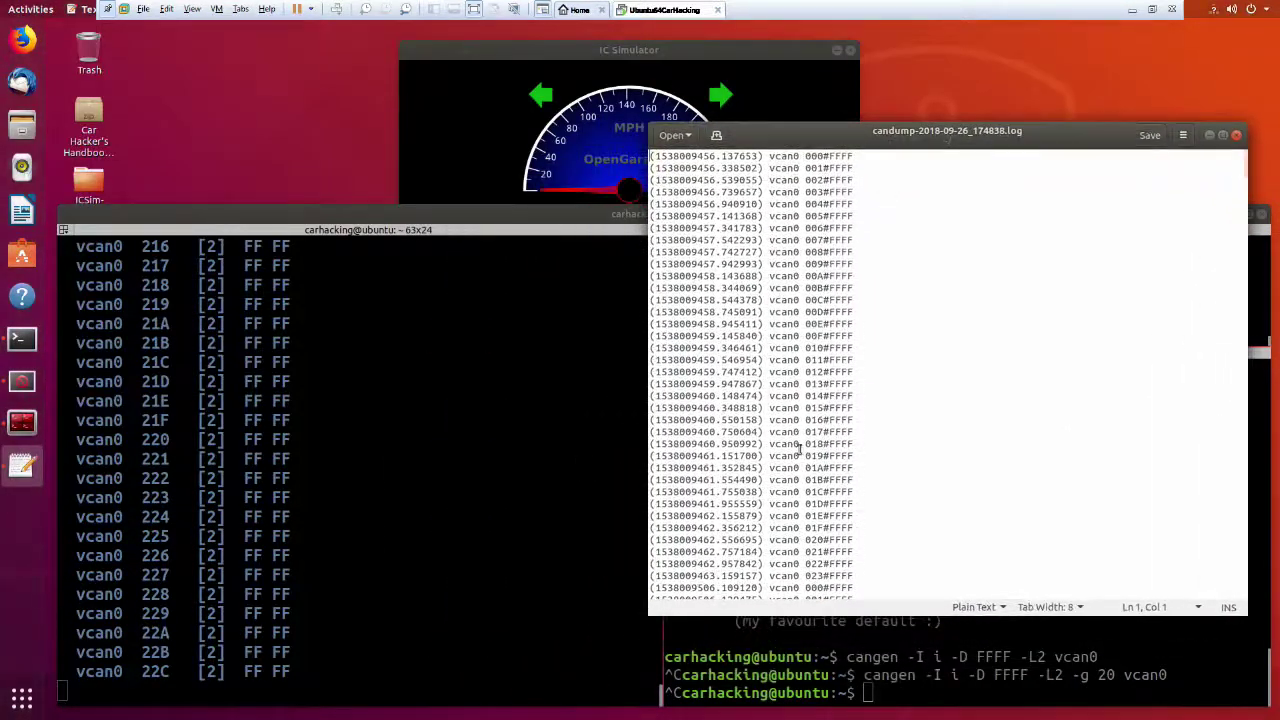
left_click(1158, 606)
left_click(1135, 521)
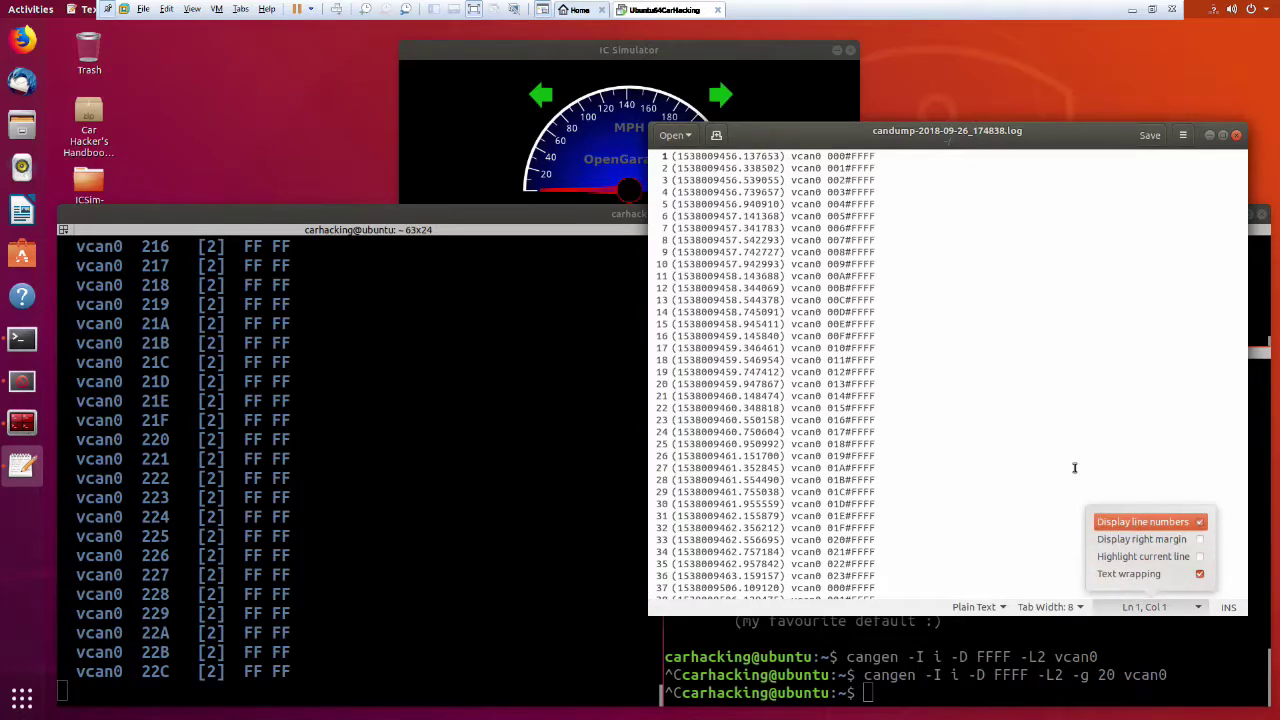
left_click(977, 469)
Scroll down to place the caret at the end of line 588, then scroll back up.
scroll(951, 434, "down", 10)
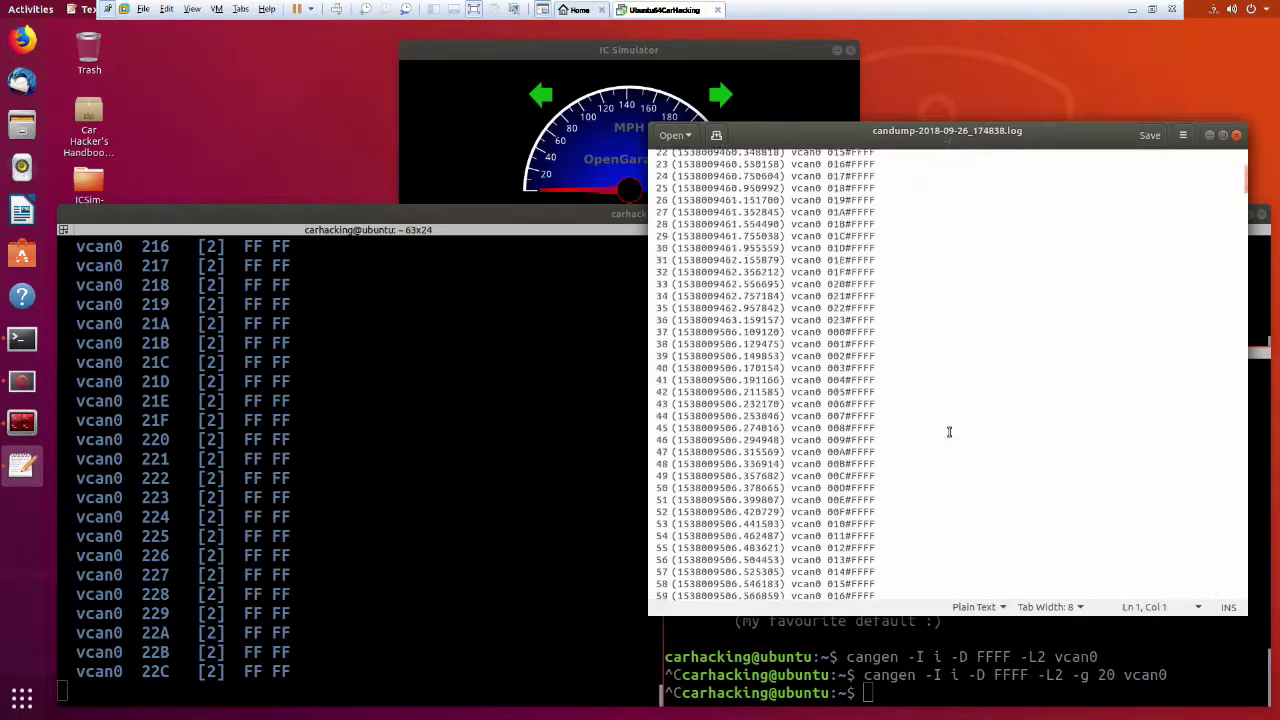
scroll(944, 412, "down", 20)
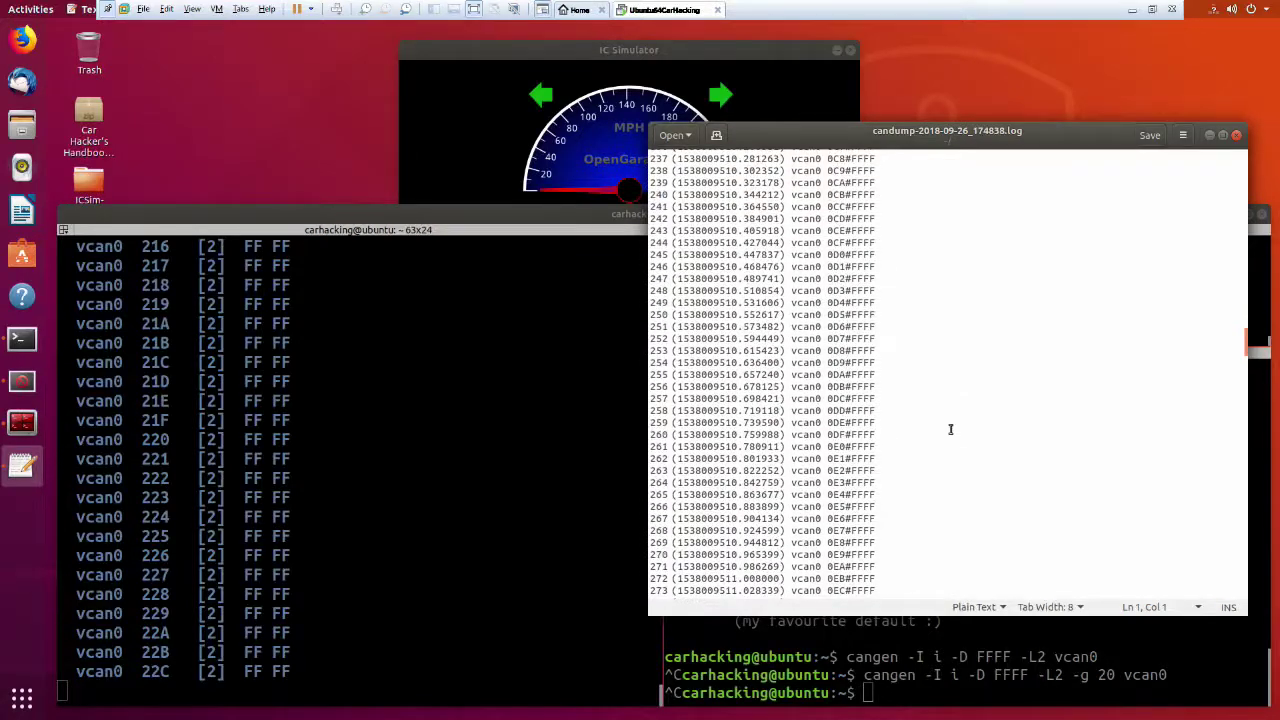
scroll(950, 424, "down", 20)
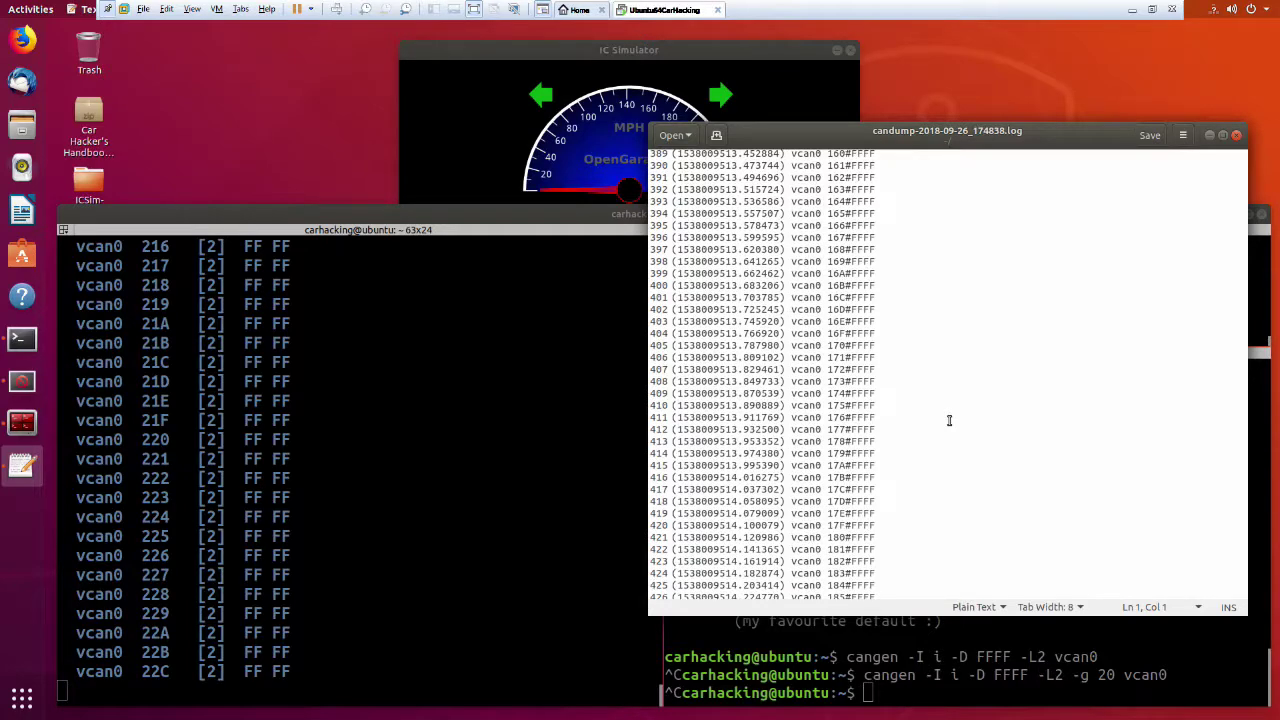
scroll(946, 410, "down", 19)
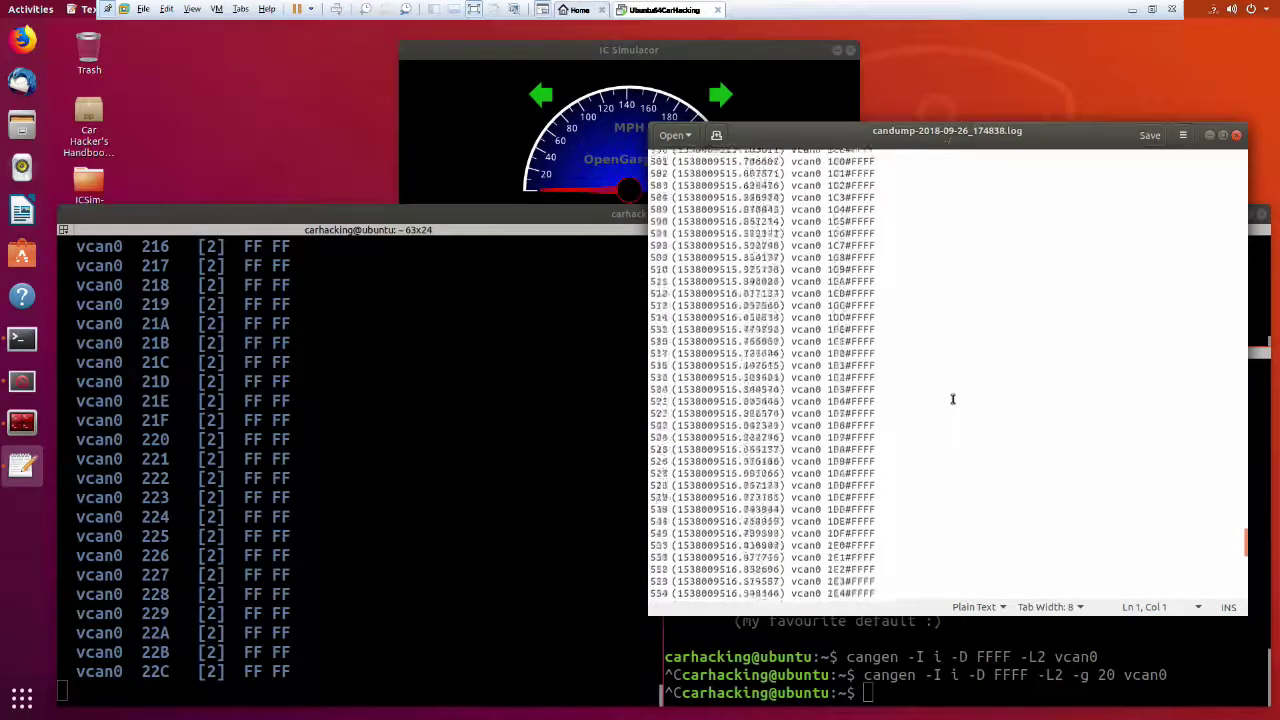
scroll(953, 398, "down", 8)
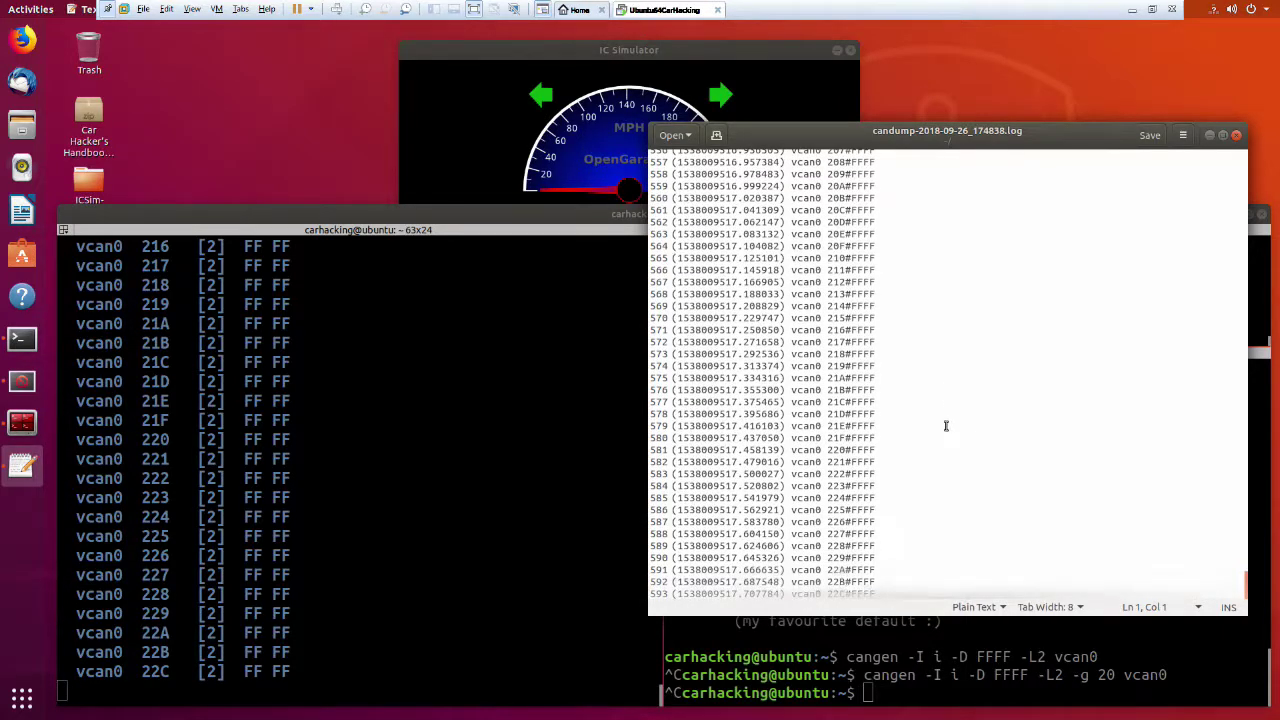
left_click(987, 529)
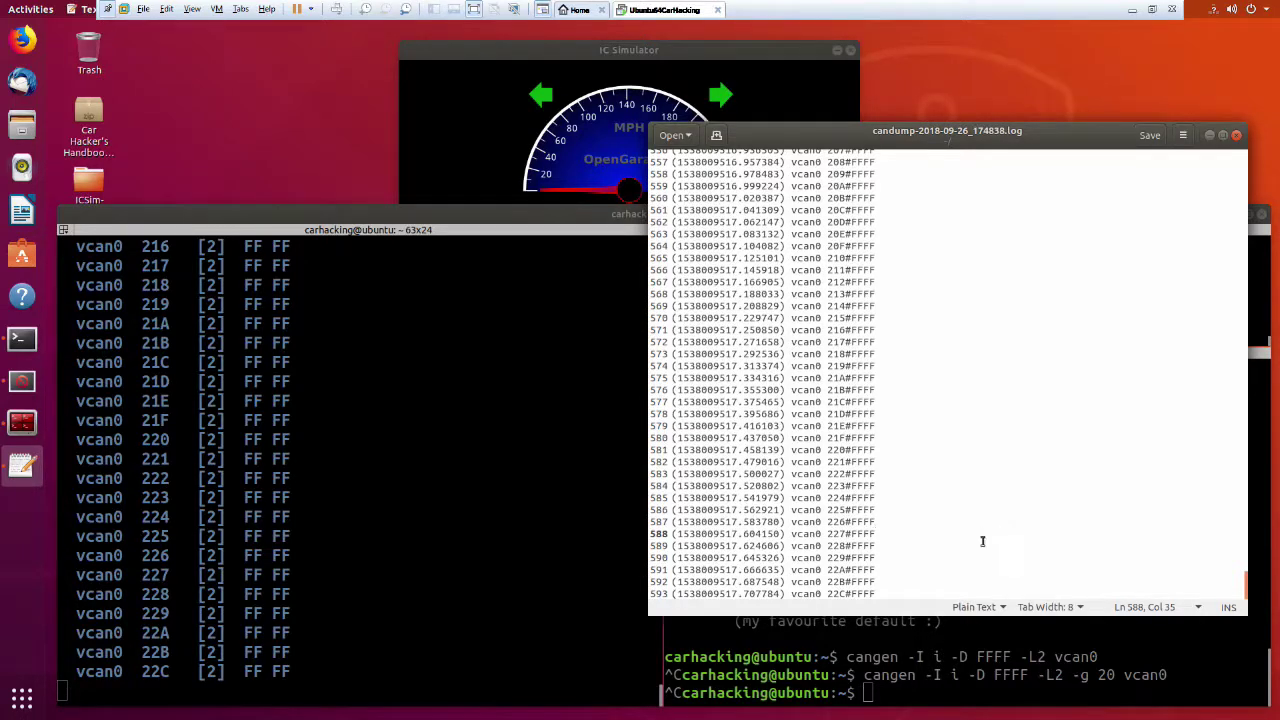
scroll(982, 541, "up", 3)
scroll(982, 541, "up", 20)
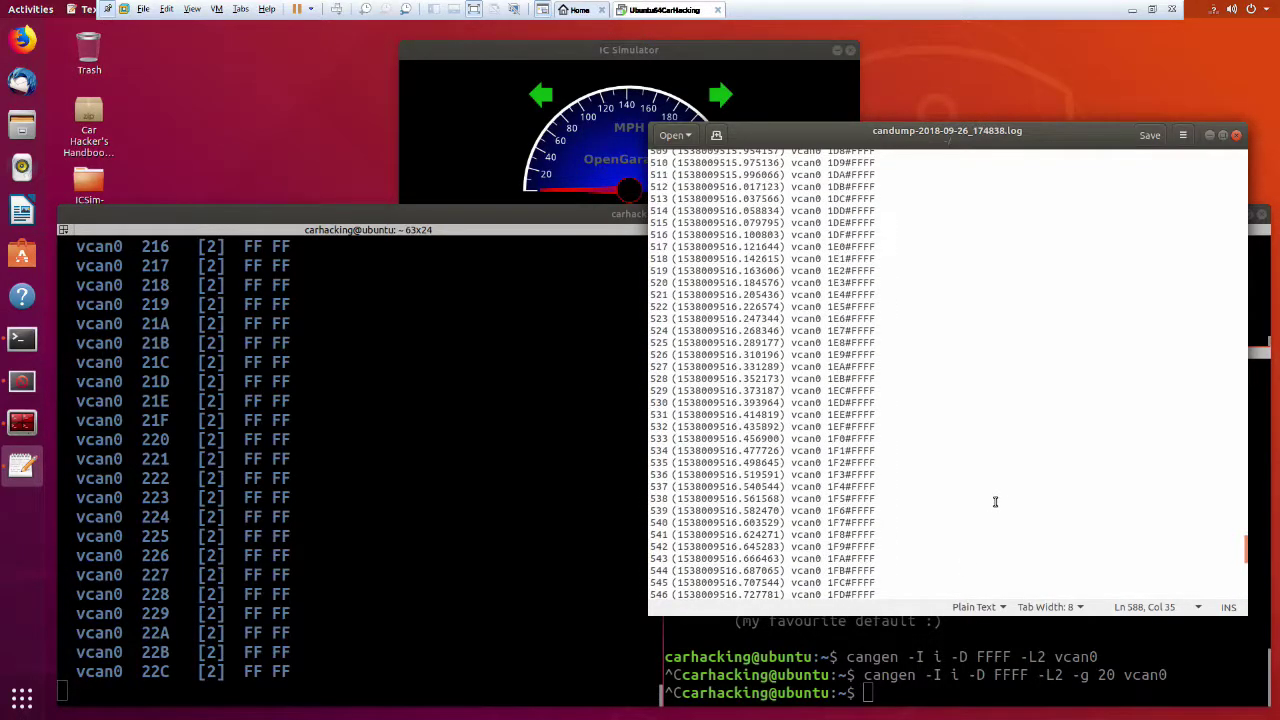
scroll(996, 493, "up", 4)
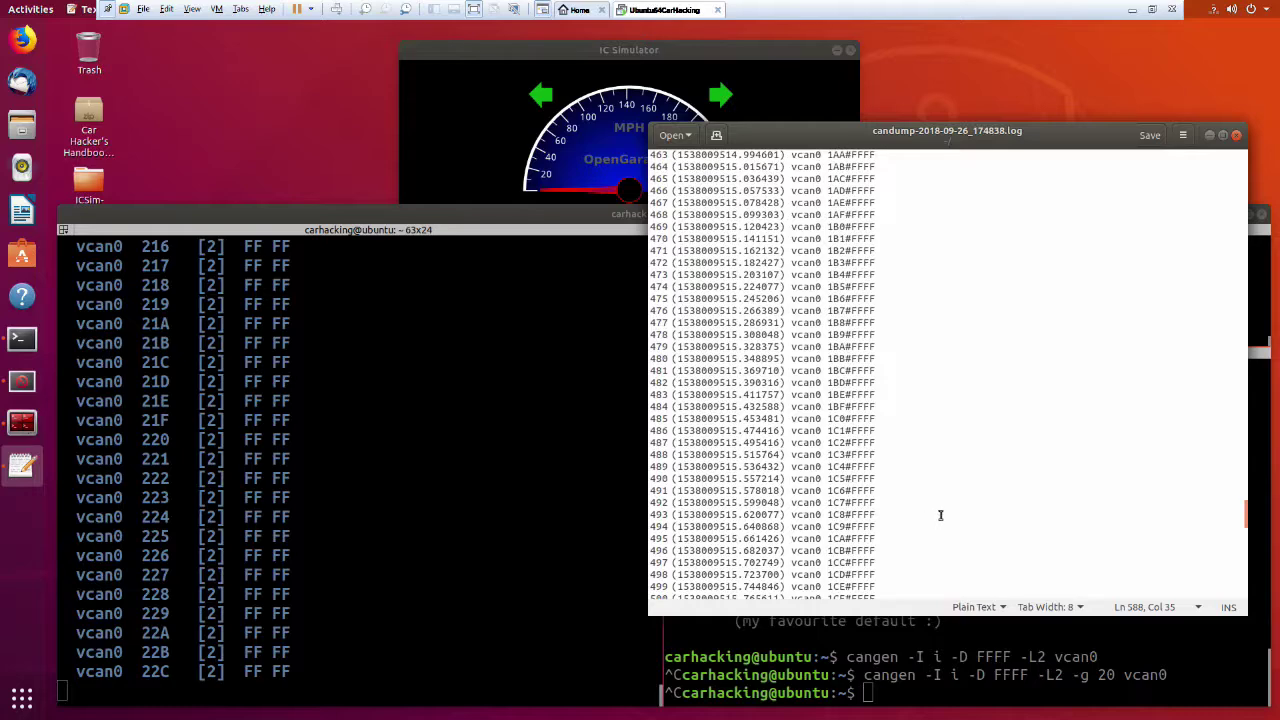
scroll(945, 505, "up", 20)
scroll(949, 502, "up", 20)
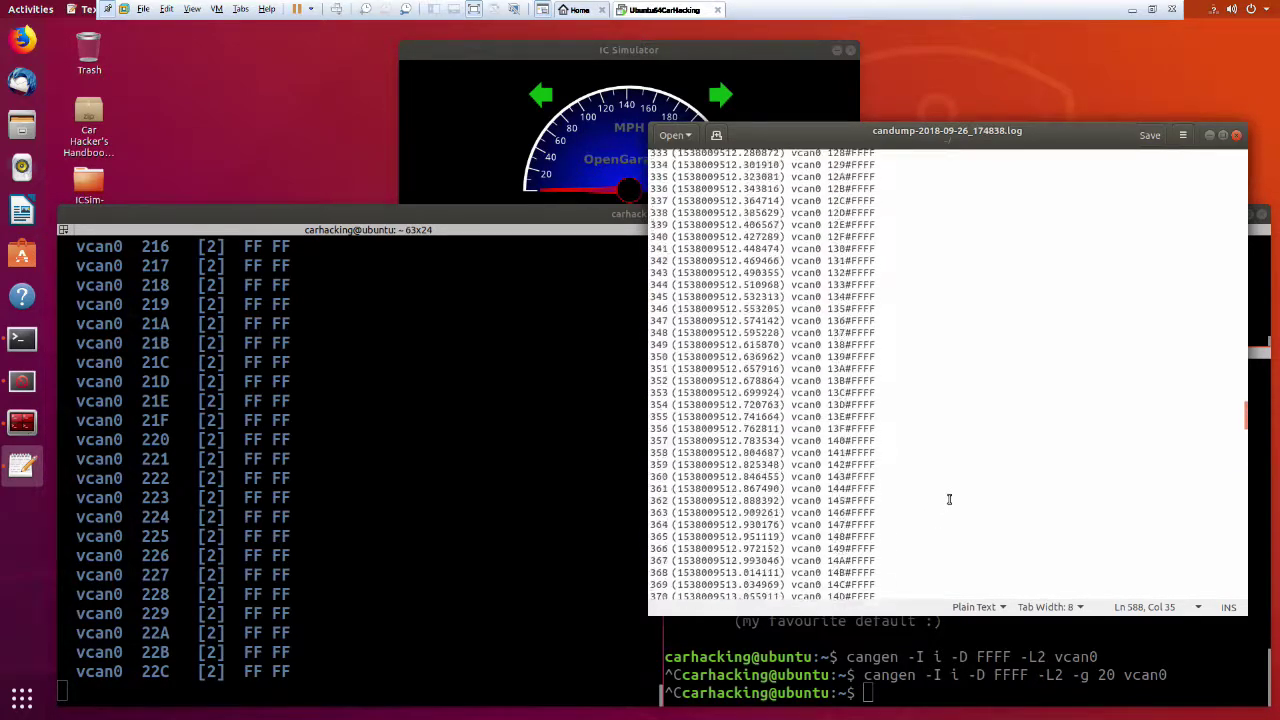
scroll(946, 458, "up", 19)
scroll(950, 460, "up", 6)
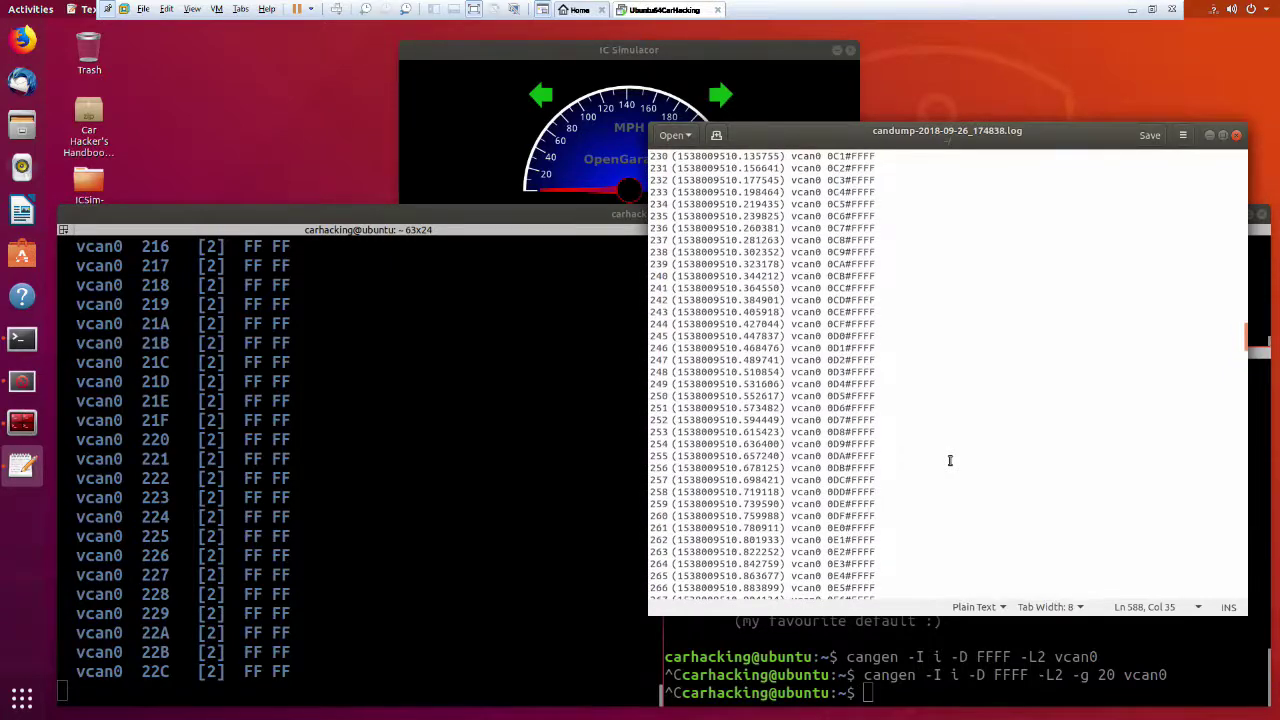
scroll(950, 460, "up", 7)
Delete the log lines before the 0C5 entry in candump-2018-09-26_174838.log and save it.
left_click_drag(818, 128, 1095, 190)
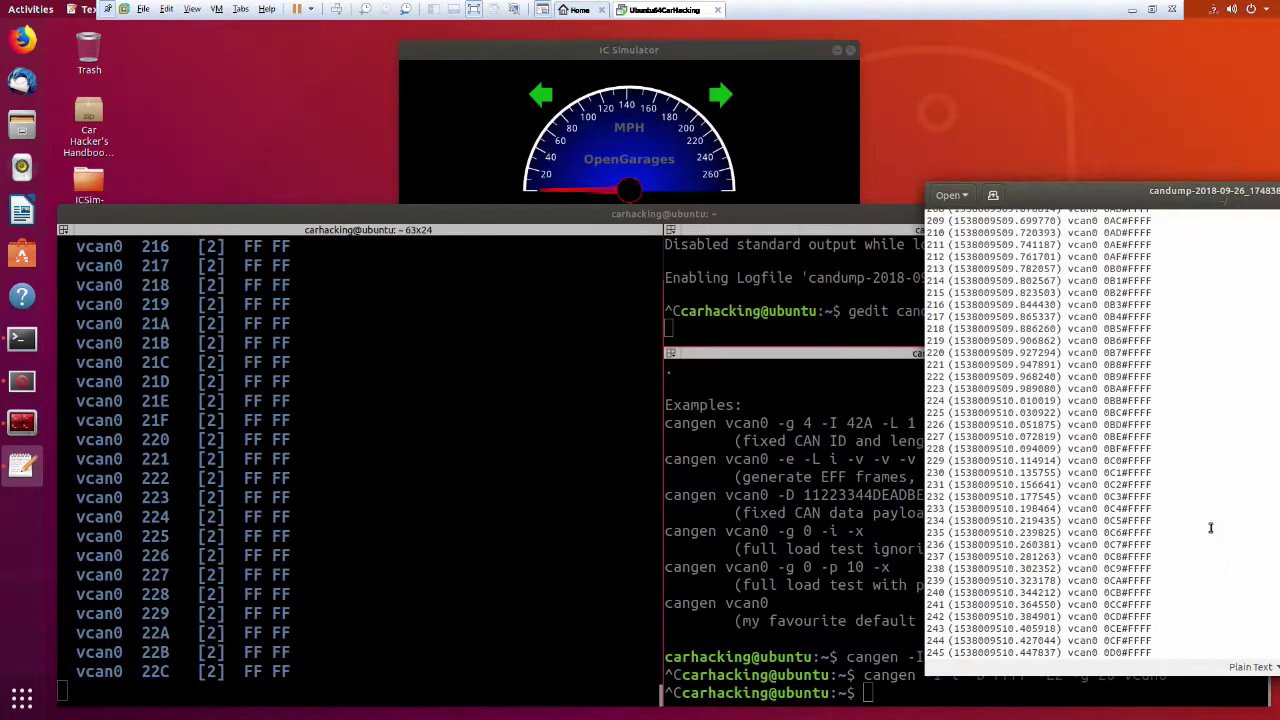
scroll(1212, 530, "up", 3)
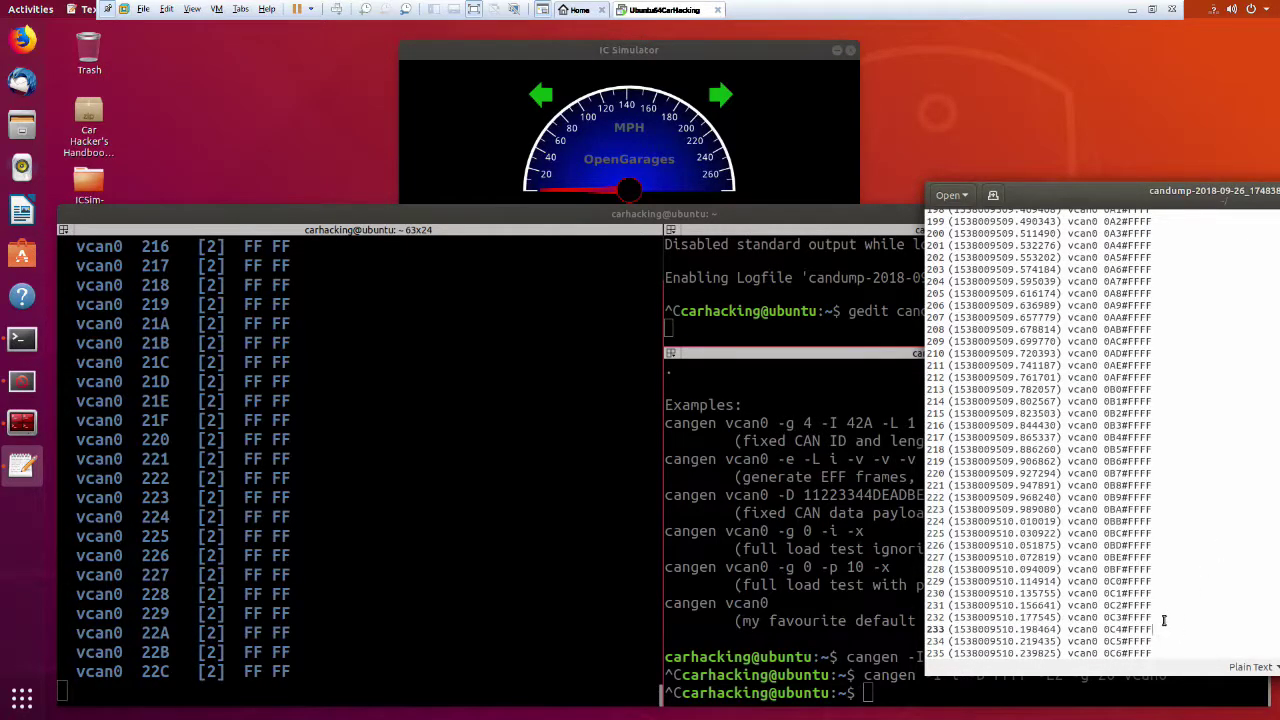
left_click_drag(1160, 630, 1063, 70)
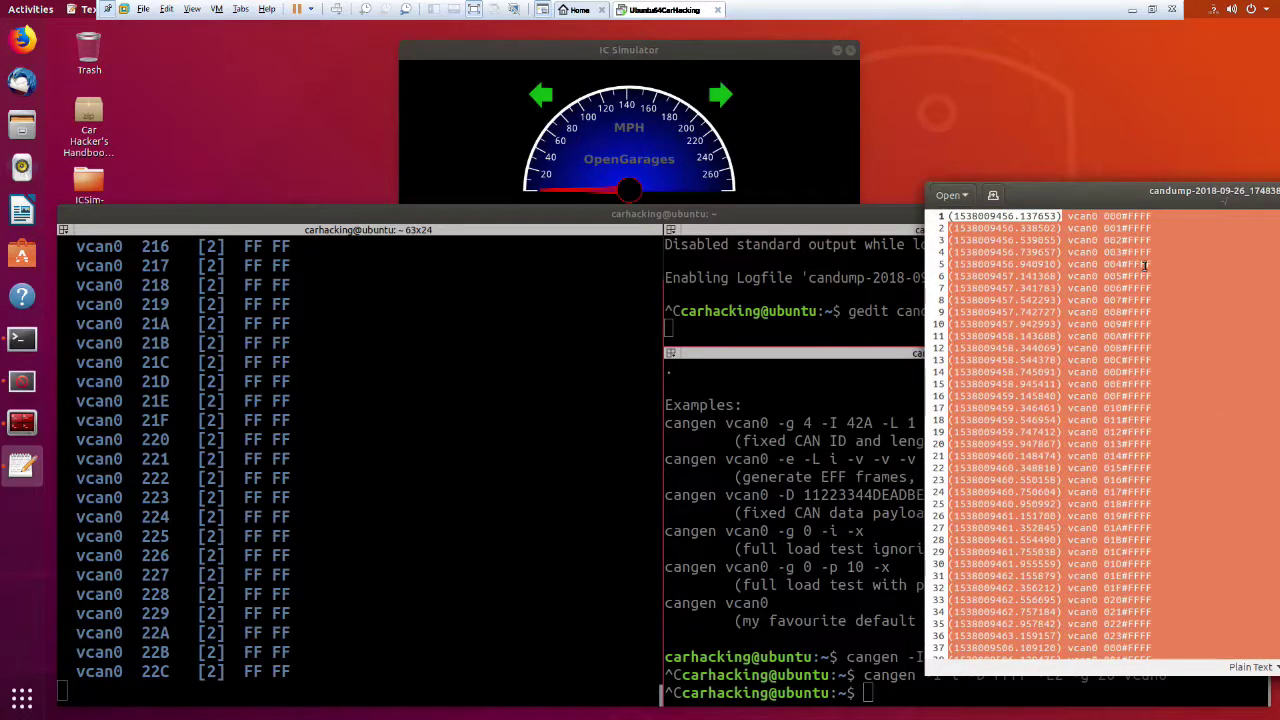
left_click_drag(1104, 197, 700, 168)
left_click_drag(541, 148, 530, 140)
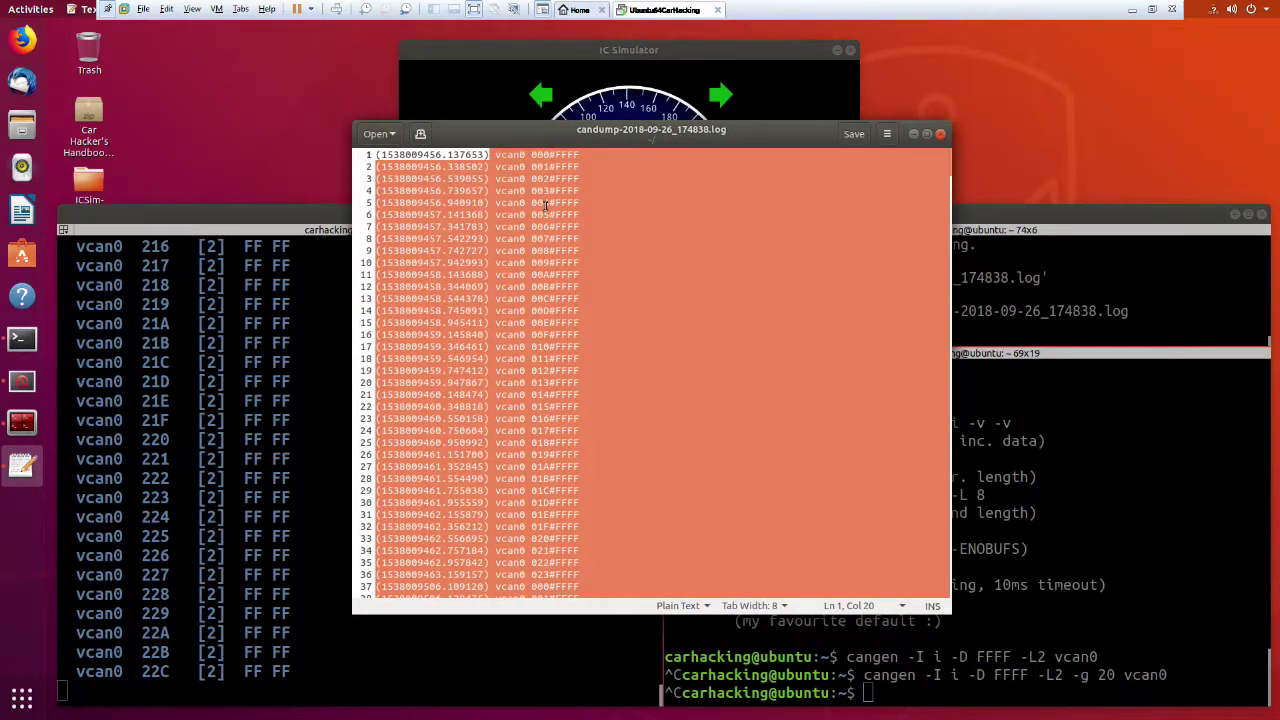
key("shift+Left")
key("shift+Left")
key("shift+Left")
key("shift+Left")
key("shift+Left")
key("shift+Left")
key("shift+Left")
key("shift+Left")
key("shift+Left")
key("shift+Left")
key("shift+Left")
key("shift+Left")
key("shift+Left")
key("shift+Left")
key("shift+Left")
key("shift+Left")
key("shift+Left")
key("shift+Left")
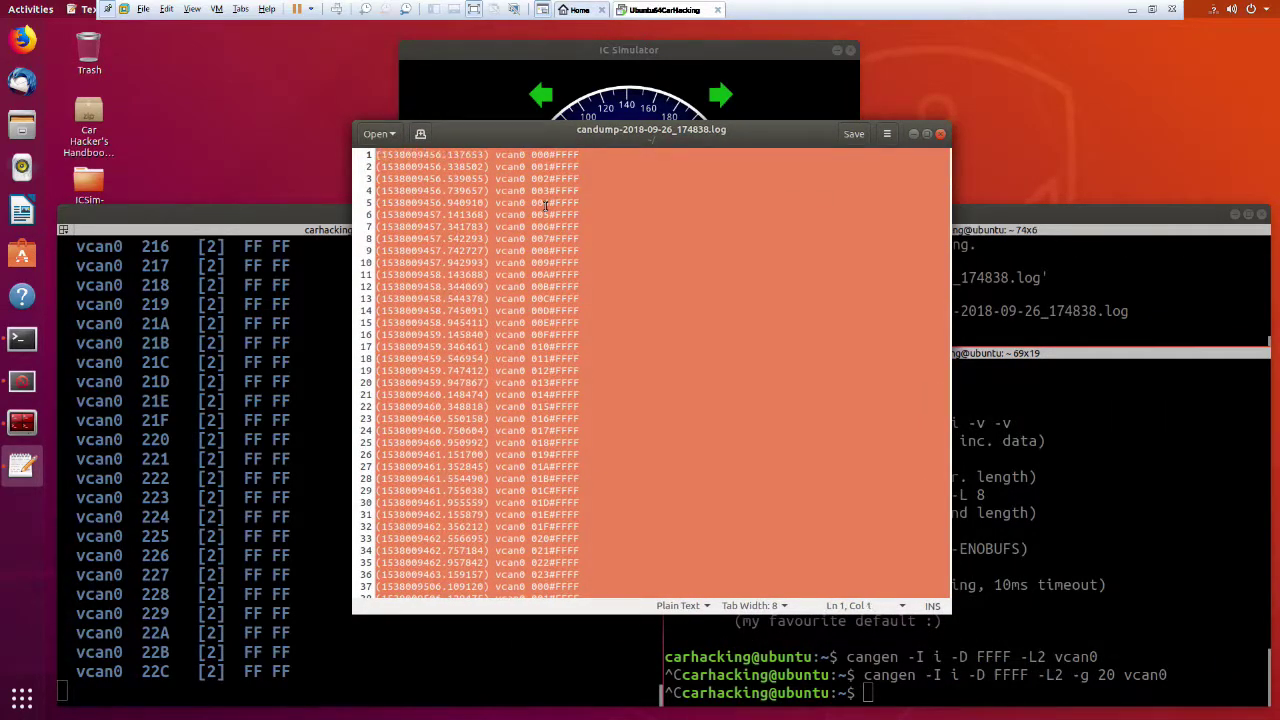
key("Delete")
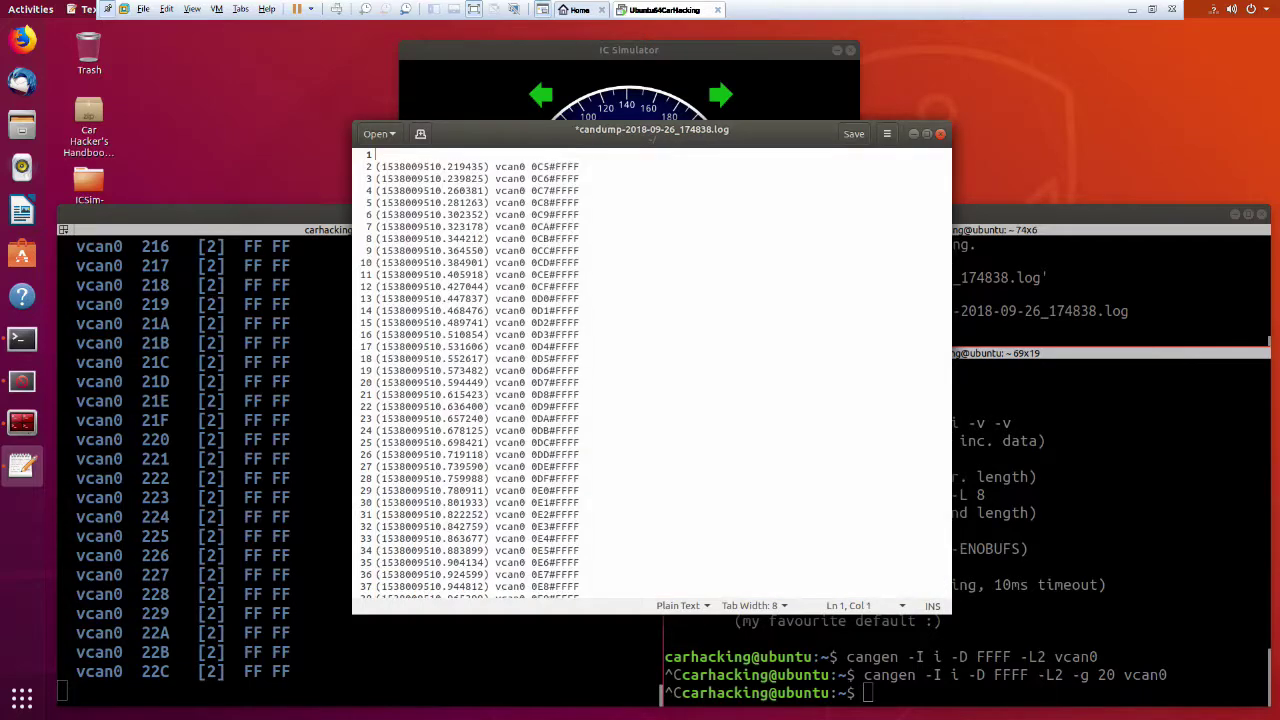
key("ctrl+s")
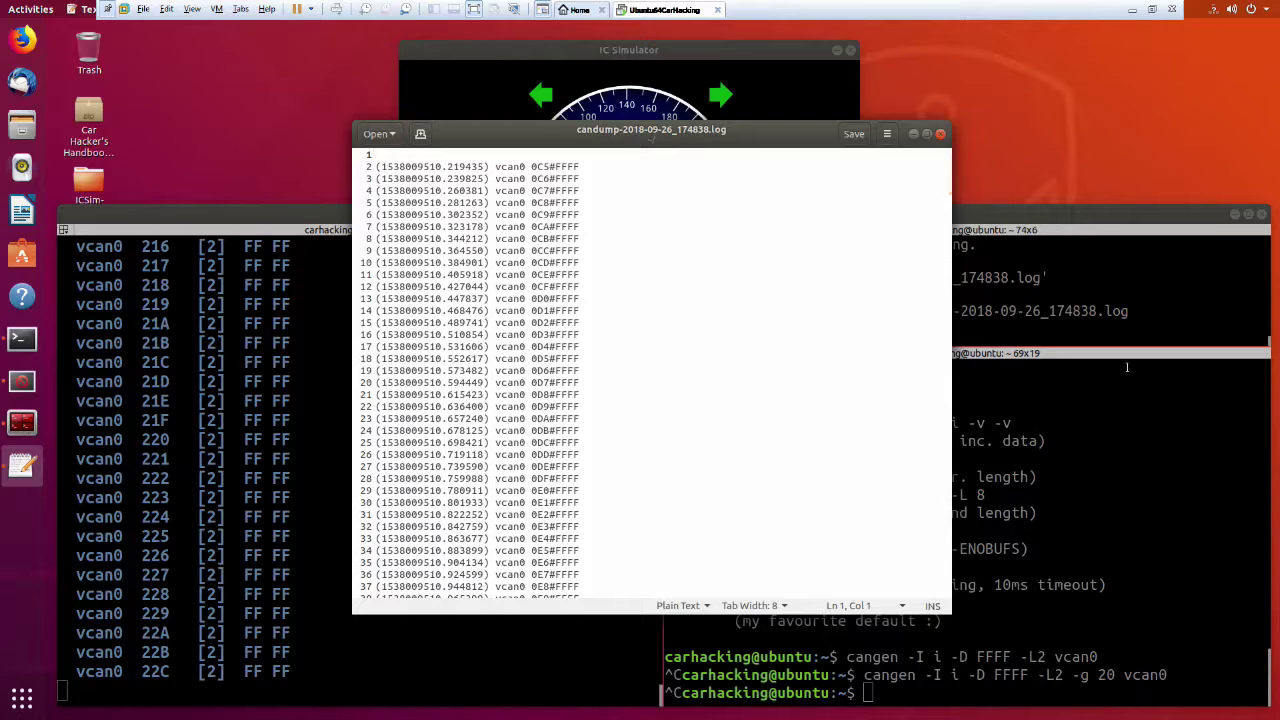
In the bottom terminal pane, rerun cangen -I i -D 0000 -L2 -g 5 vcan0.
left_click(1140, 311)
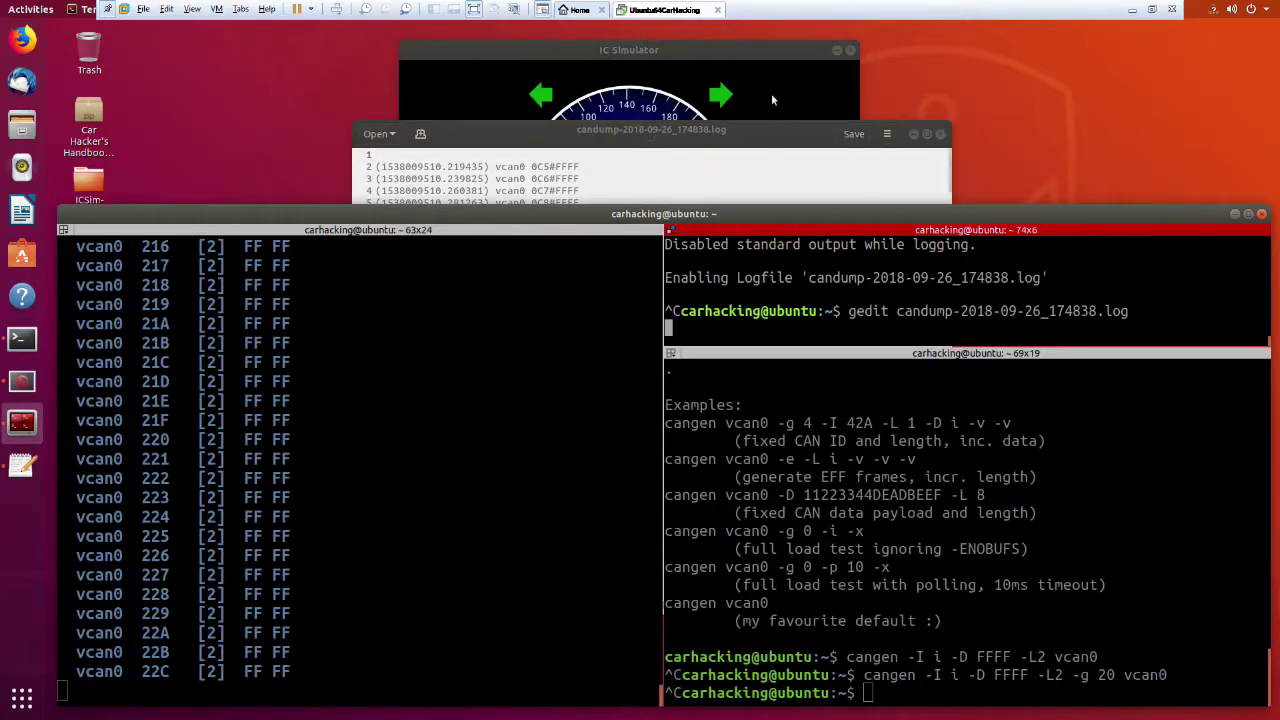
left_click(1103, 522)
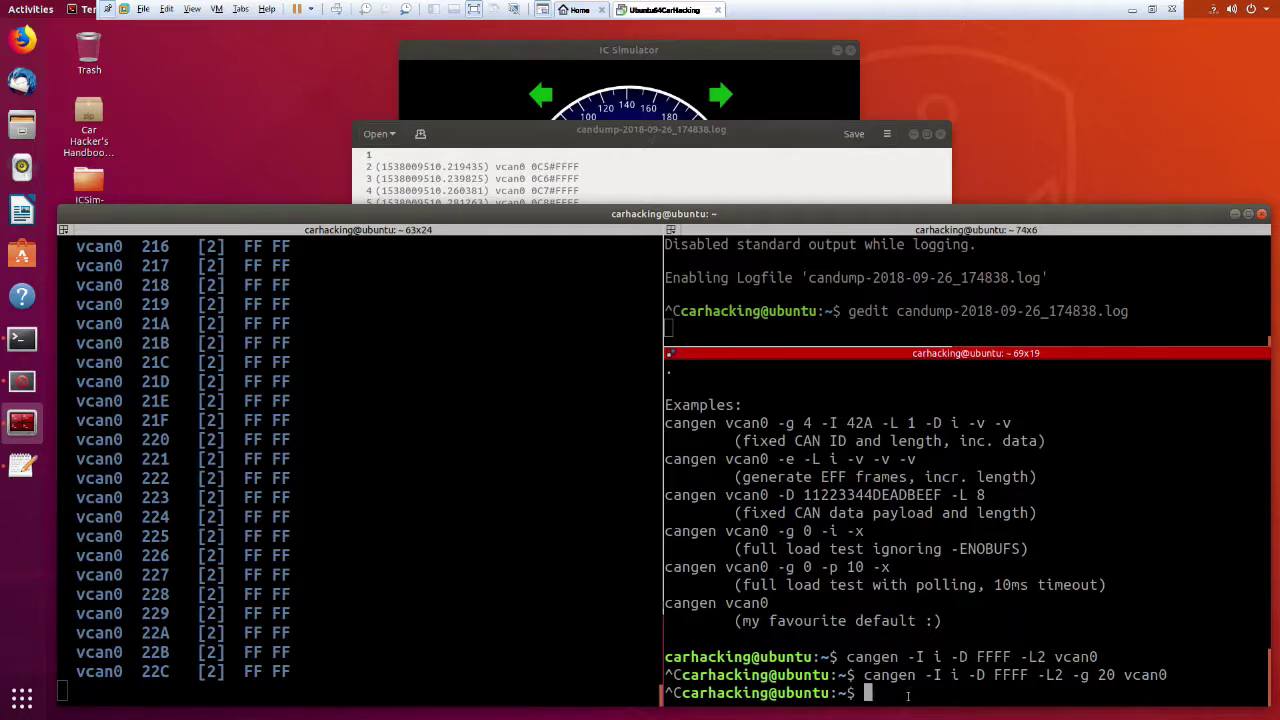
key("Up")
key("Left")
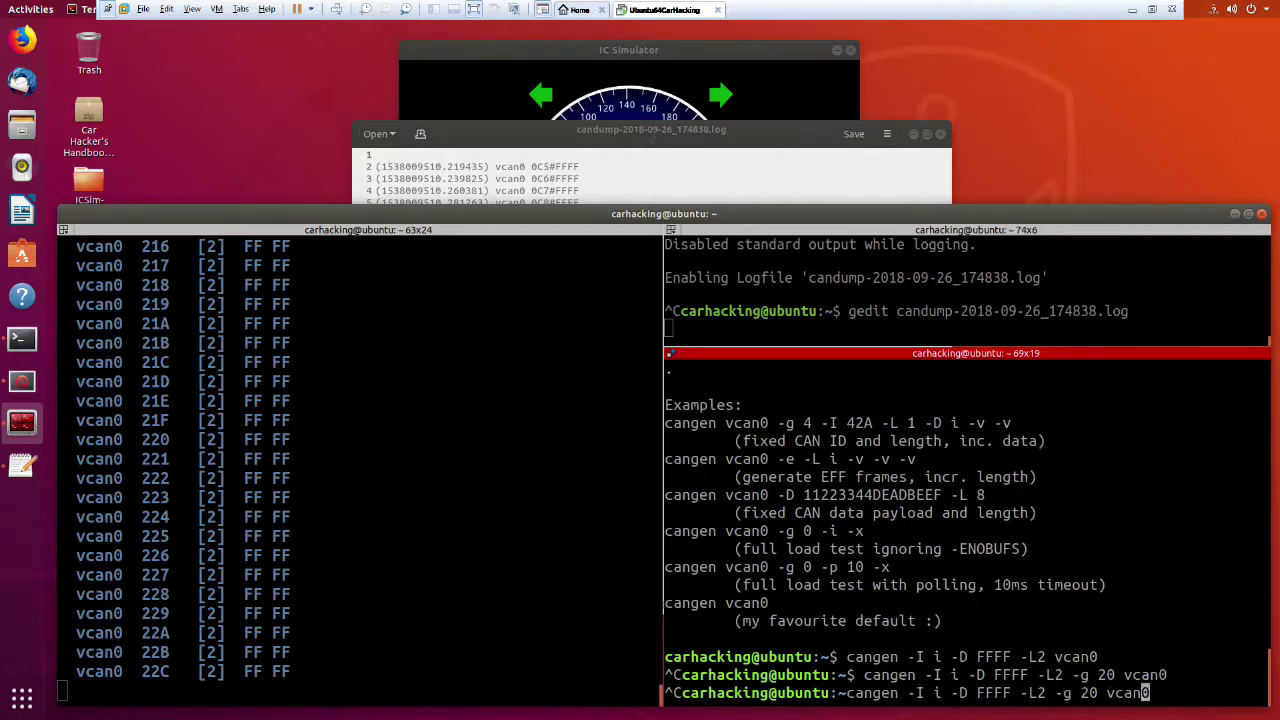
key("Left")
key("Left")
key("Left")
key("Left")
key("Left")
key("Left")
key("BackSpace")
key("BackSpace")
type("5")
key("Left")
key("Left")
key("Left")
key("Left")
key("Left")
key("Left")
key("Left")
key("Left")
key("Left")
key("Left")
key("Right")
key("BackSpace")
key("BackSpace")
key("BackSpace")
key("BackSpace")
type("0000")
key("Return")
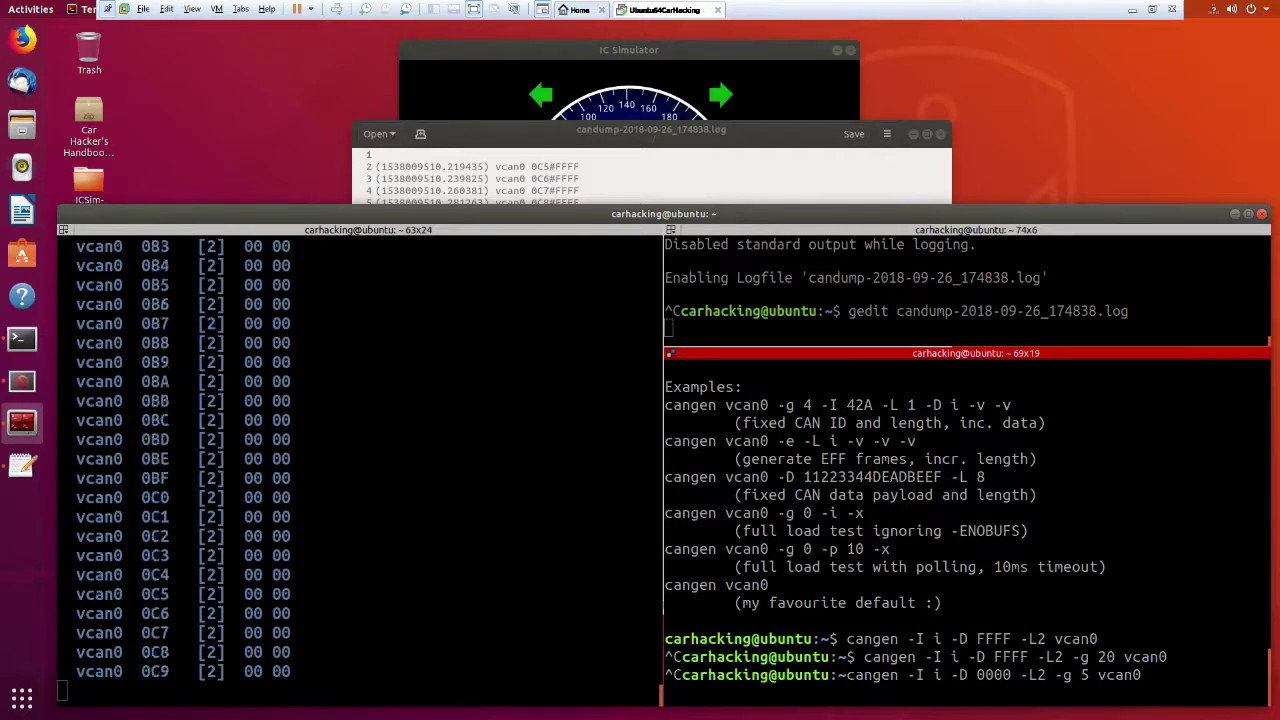
Stop the cangen generator and bring the terminal in front of the IC Simulator.
key("ctrl+c")
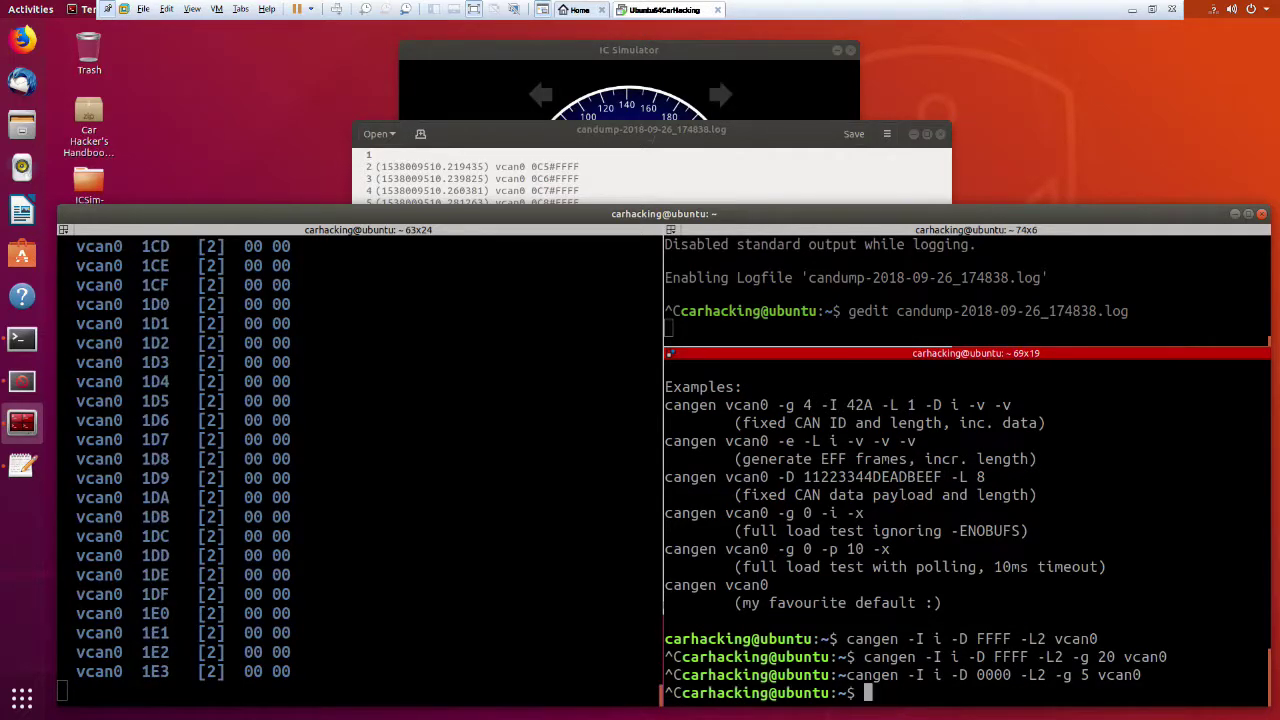
left_click(691, 76)
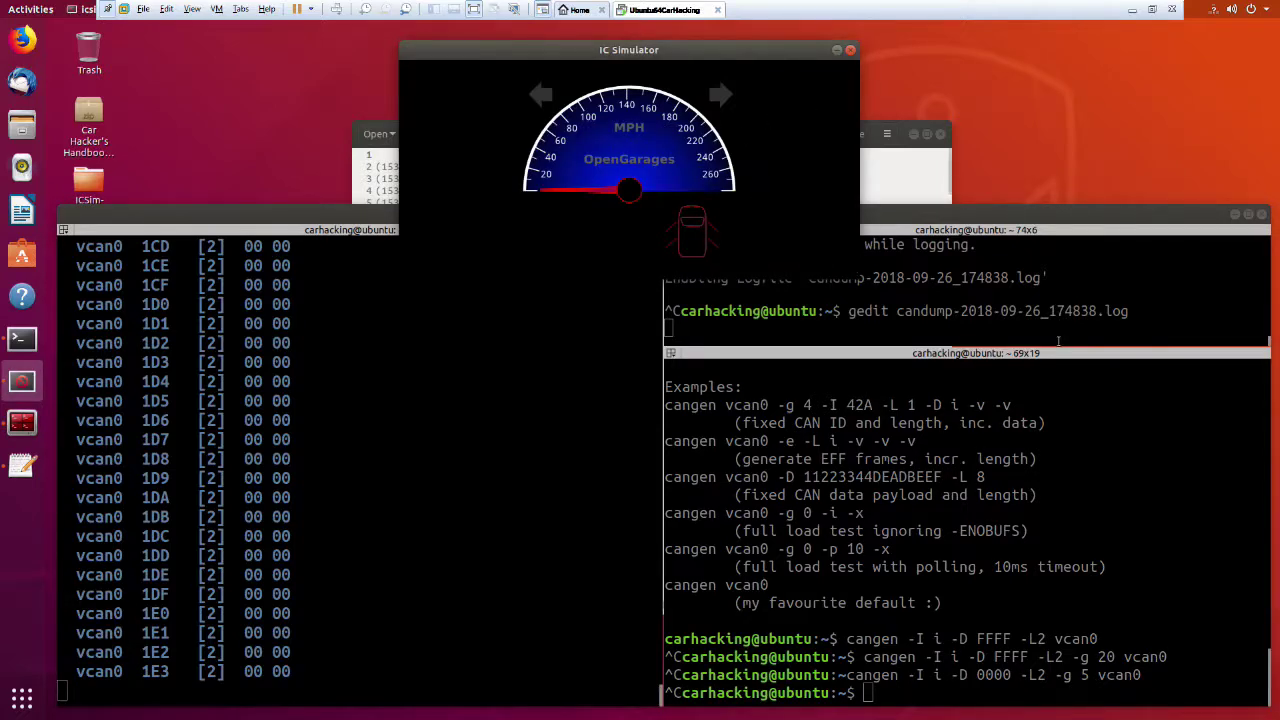
left_click(1088, 311)
Enter canplayer at the lower-right shell prompt without running it.
left_click(1113, 517)
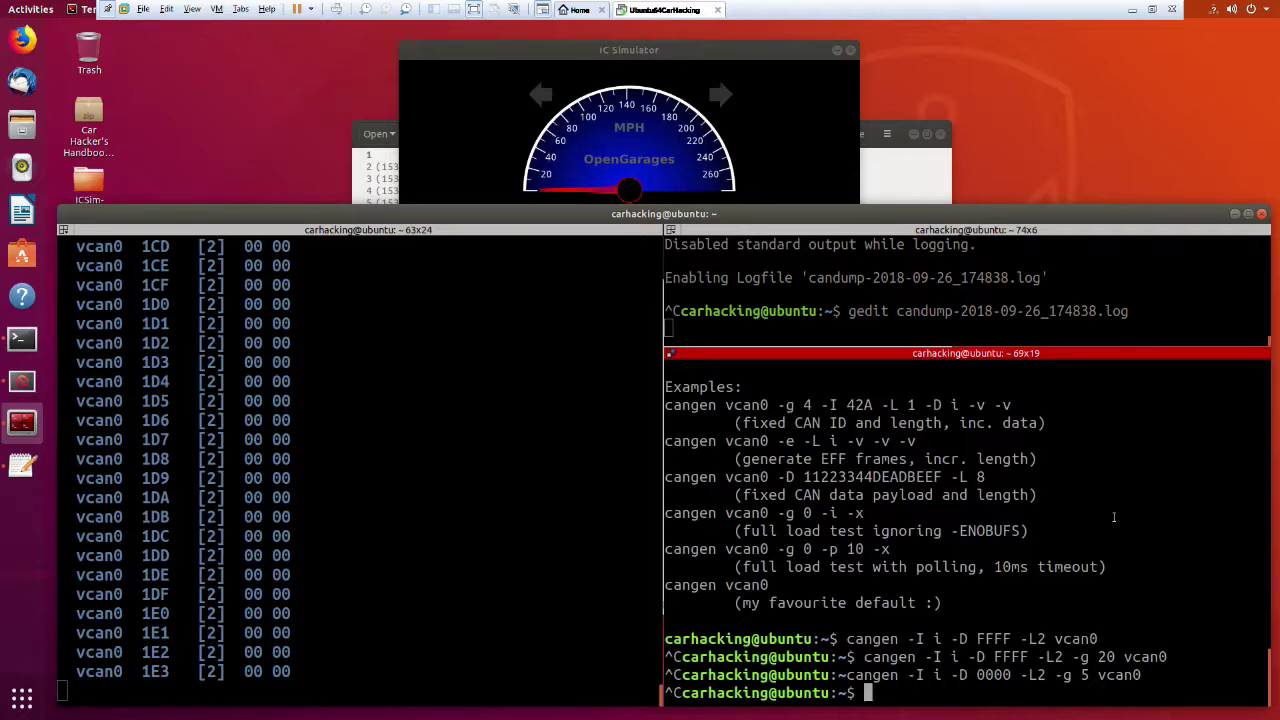
key("Up")
key("Up")
key("Down")
key("Down")
type("canplayer")
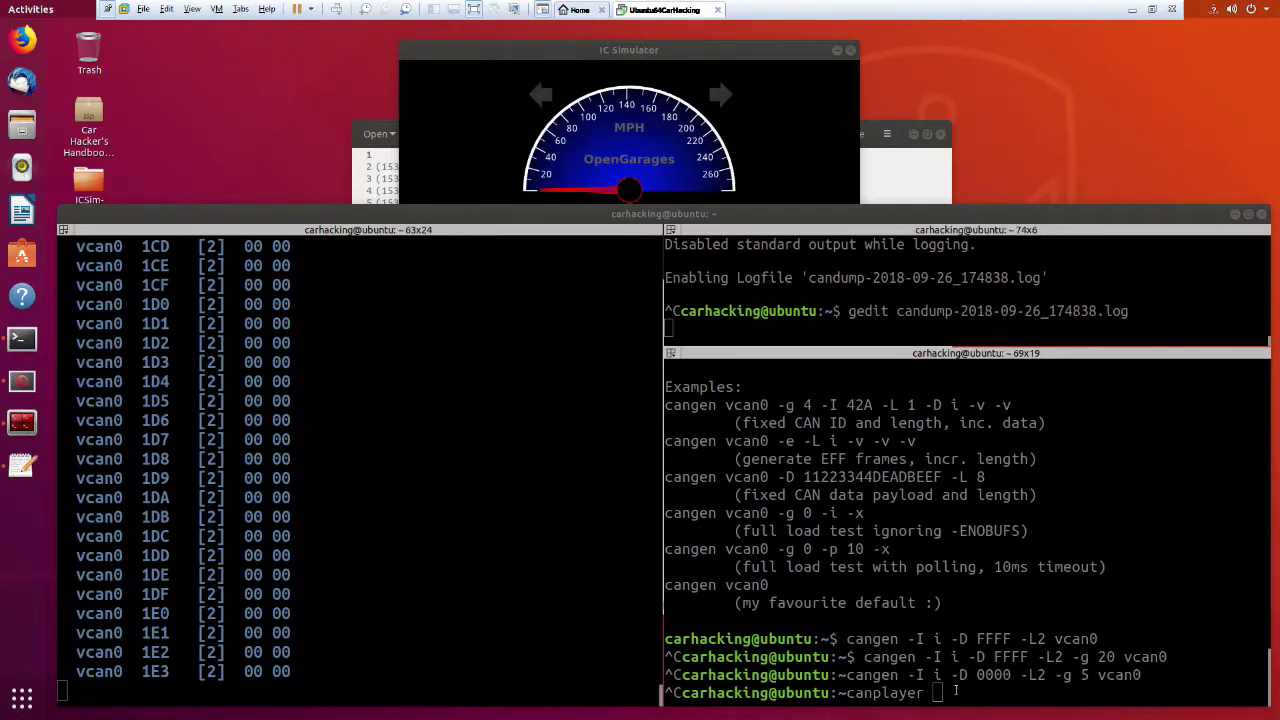
Run canplayer with no arguments, then stop the hanging command.
left_click(1014, 627)
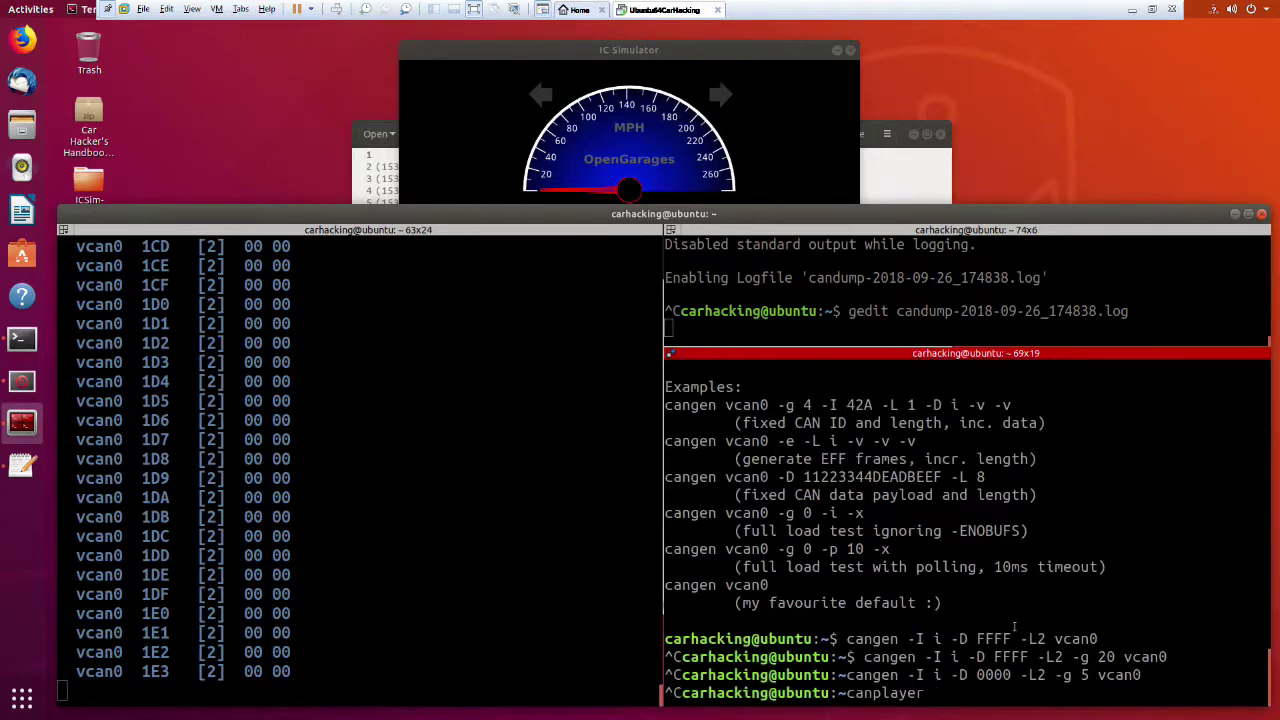
key("Return")
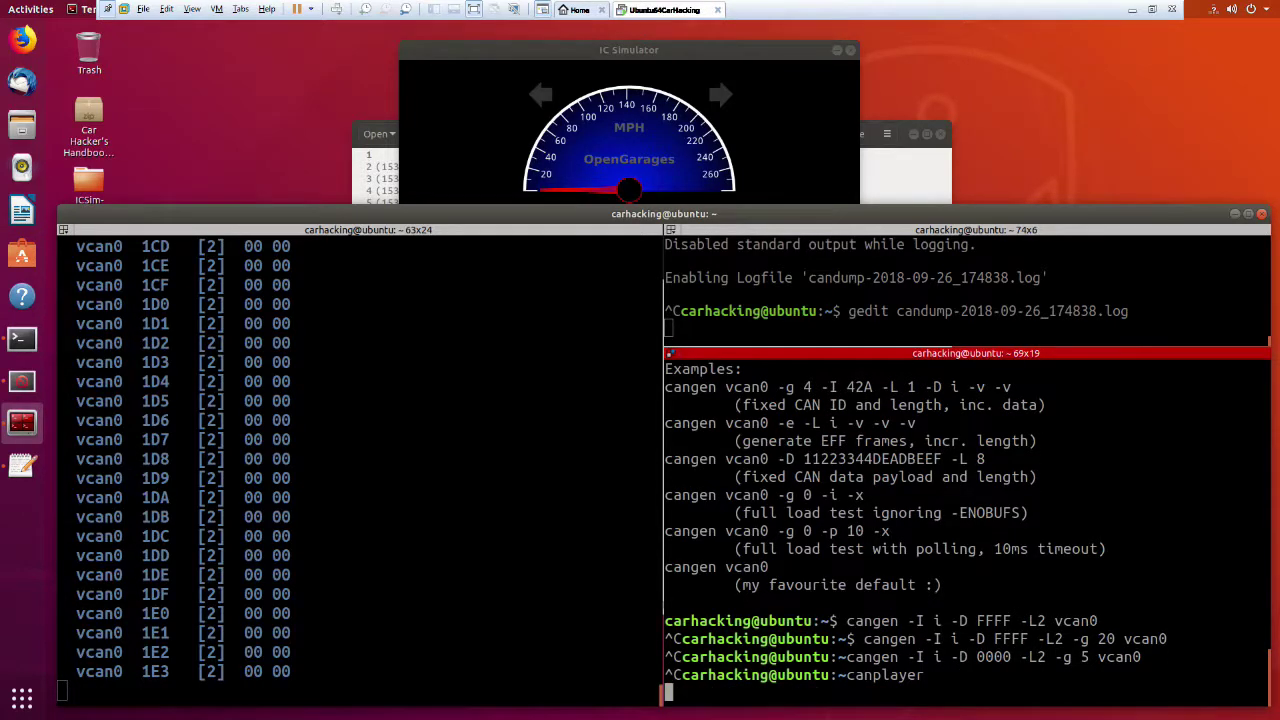
key("ctrl+c")
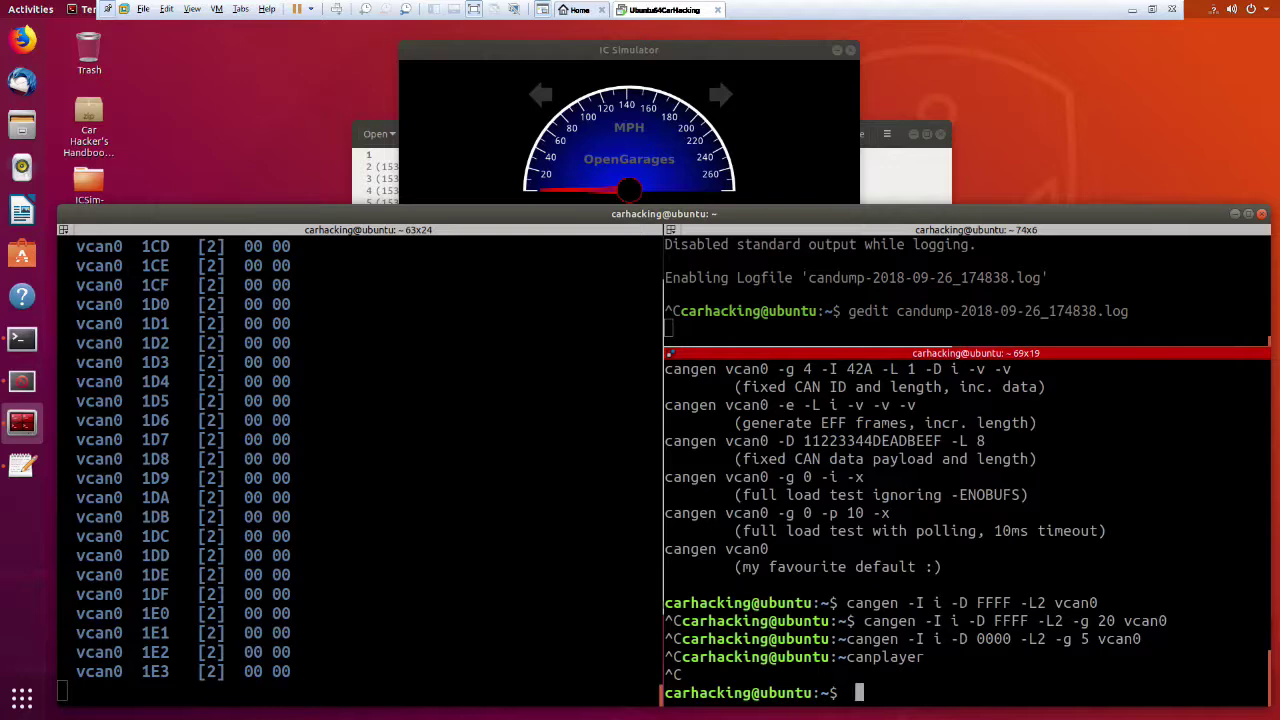
key("BackSpace")
Run canplayer -h and scroll through its usage help.
key("Up")
type("-h")
key("Return")
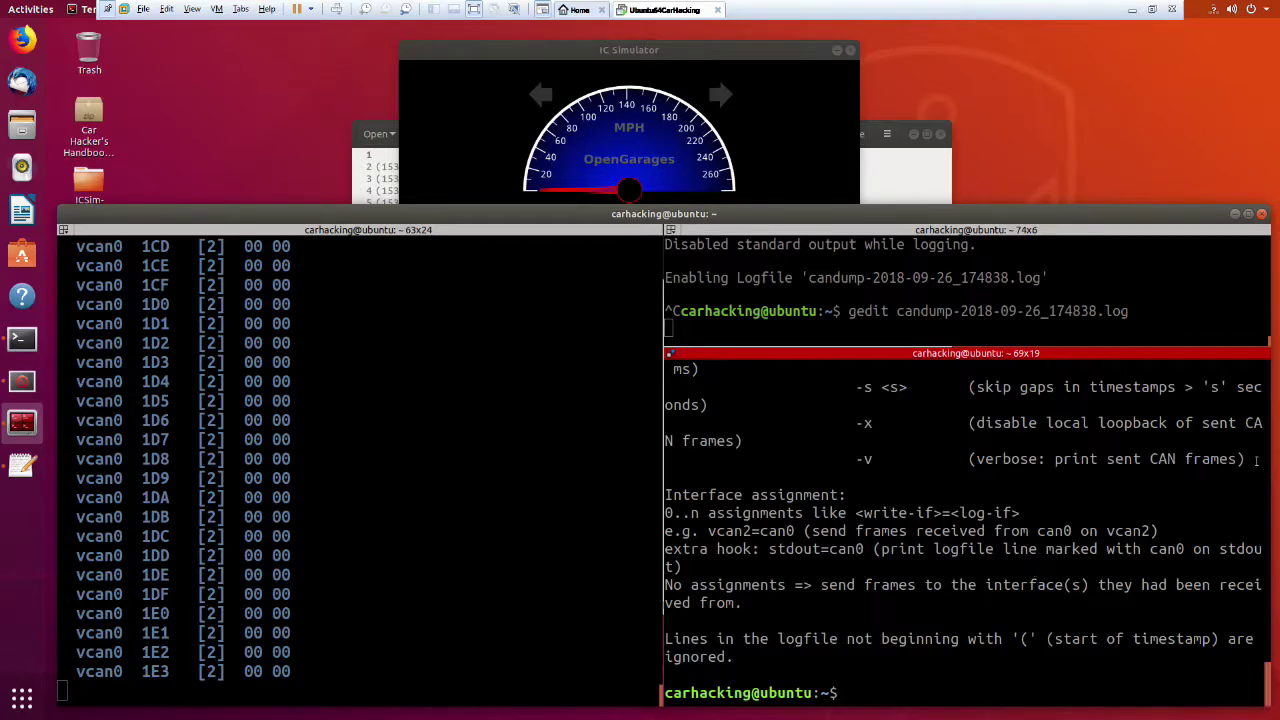
scroll(1052, 545, "up", 2)
scroll(1052, 548, "up", 2)
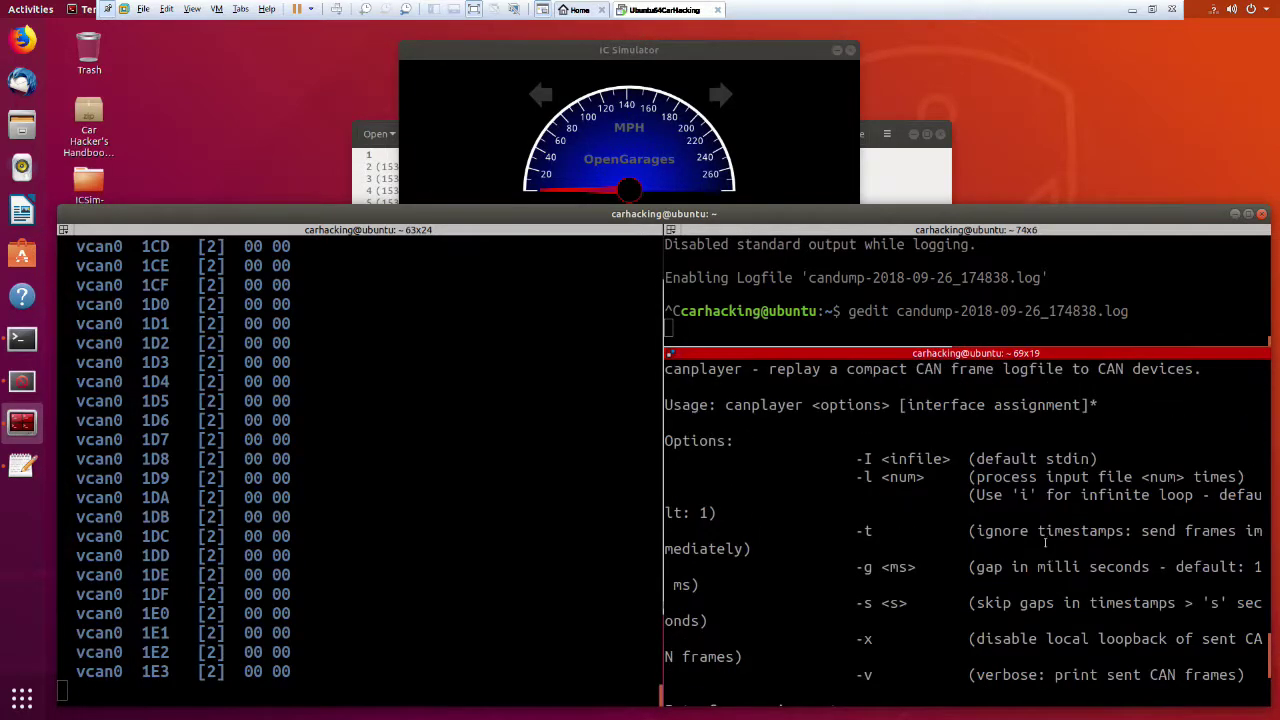
scroll(962, 598, "down", 1)
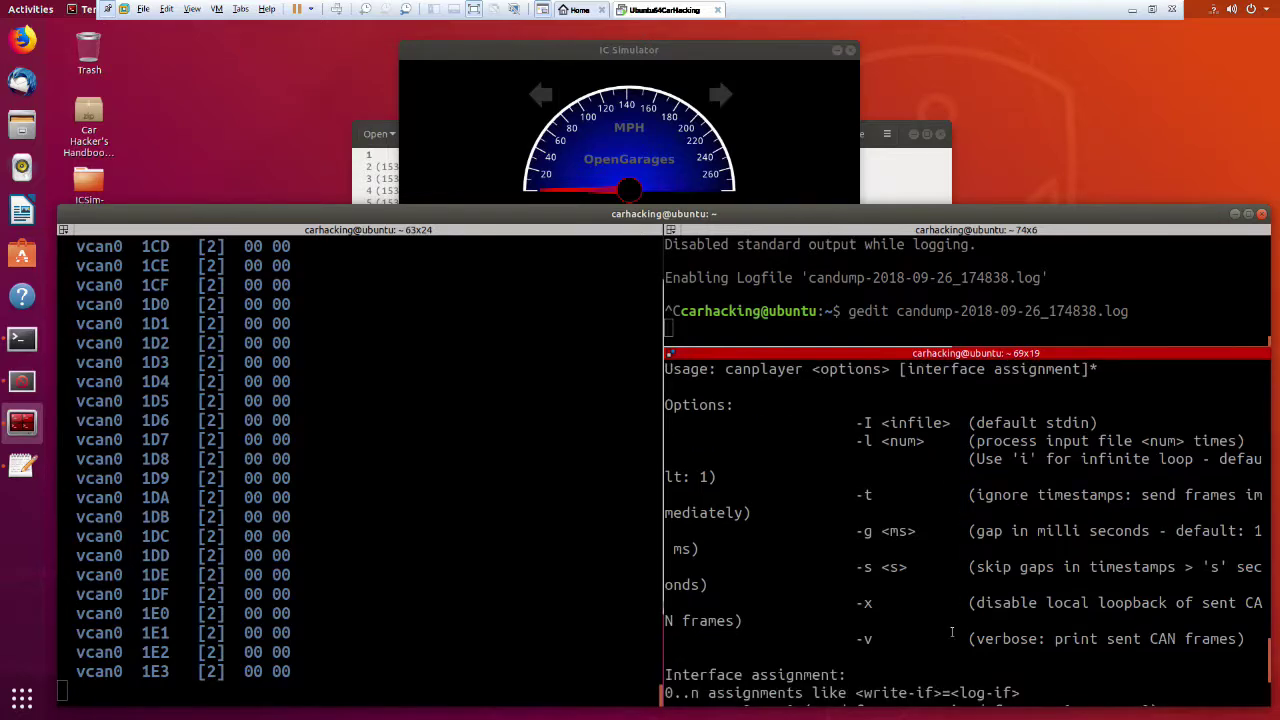
Run cangen -I candump-2018-09-26_174838.log vcan0 to send random 0CA frames.
type("cangen ")
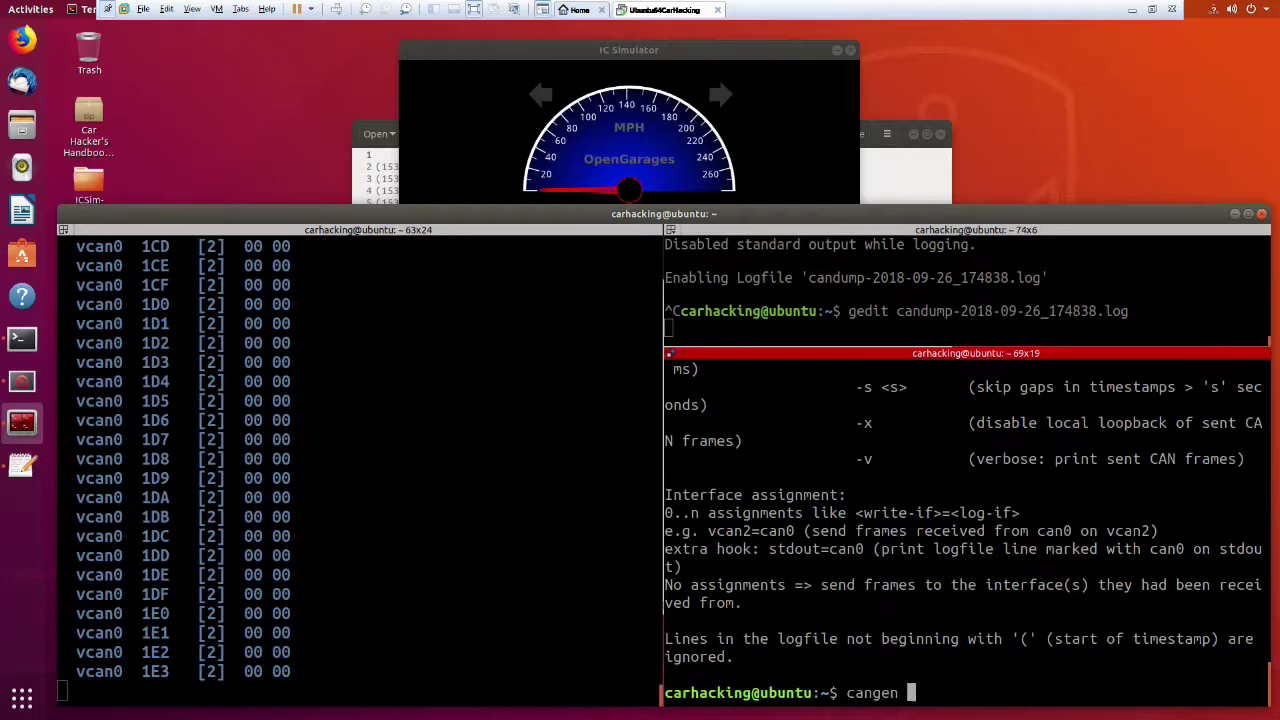
type("-I ca")
key("Tab")
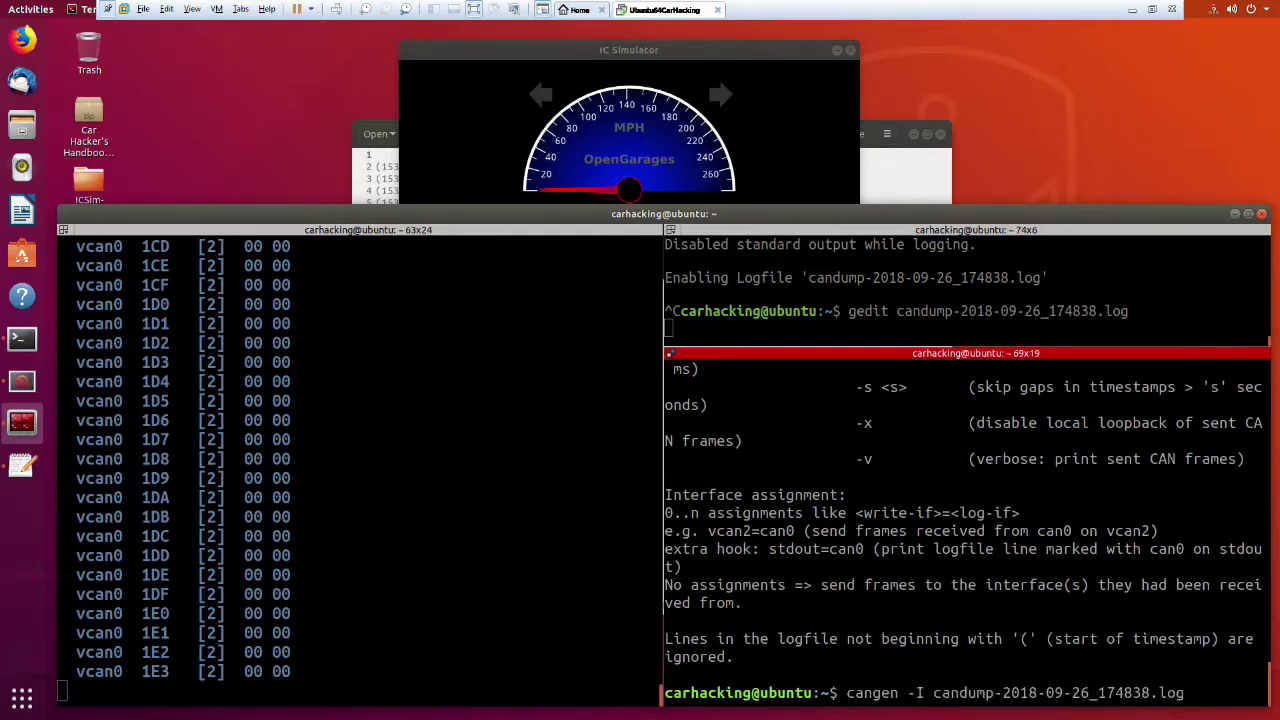
type("vcan0")
key("Return")
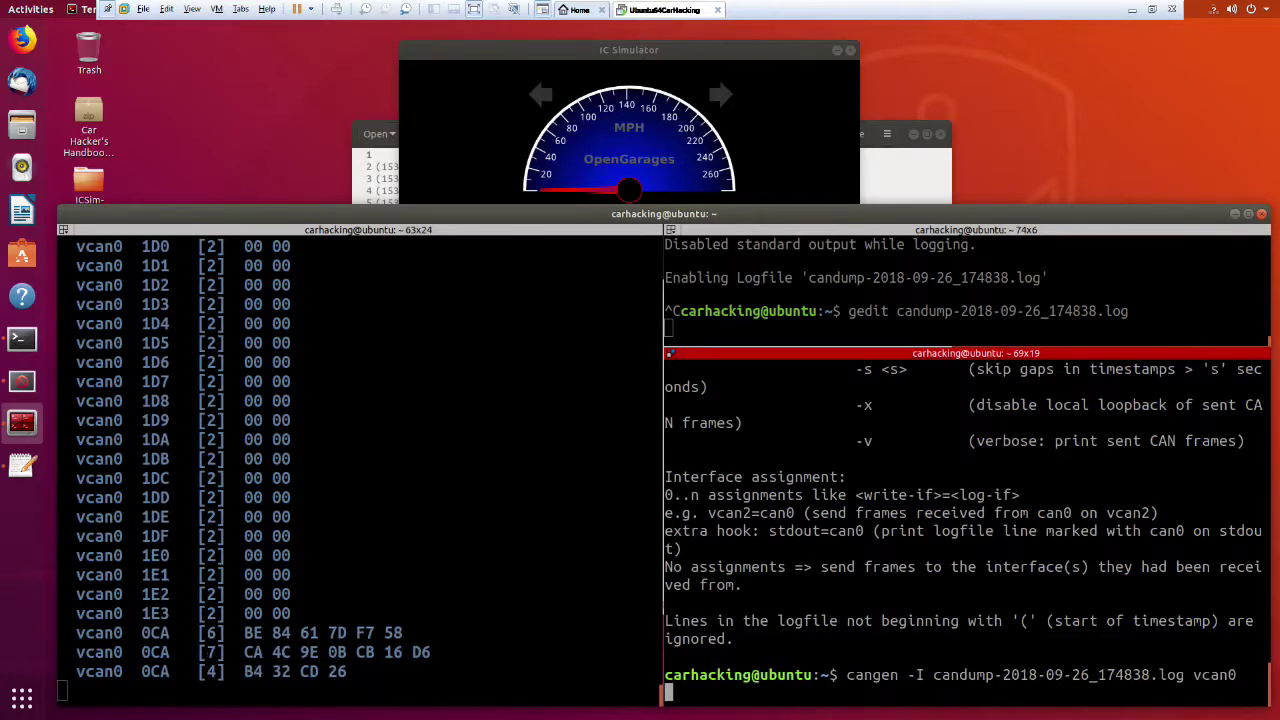
Stop both the candump capture and the running cangen.
left_click(511, 479)
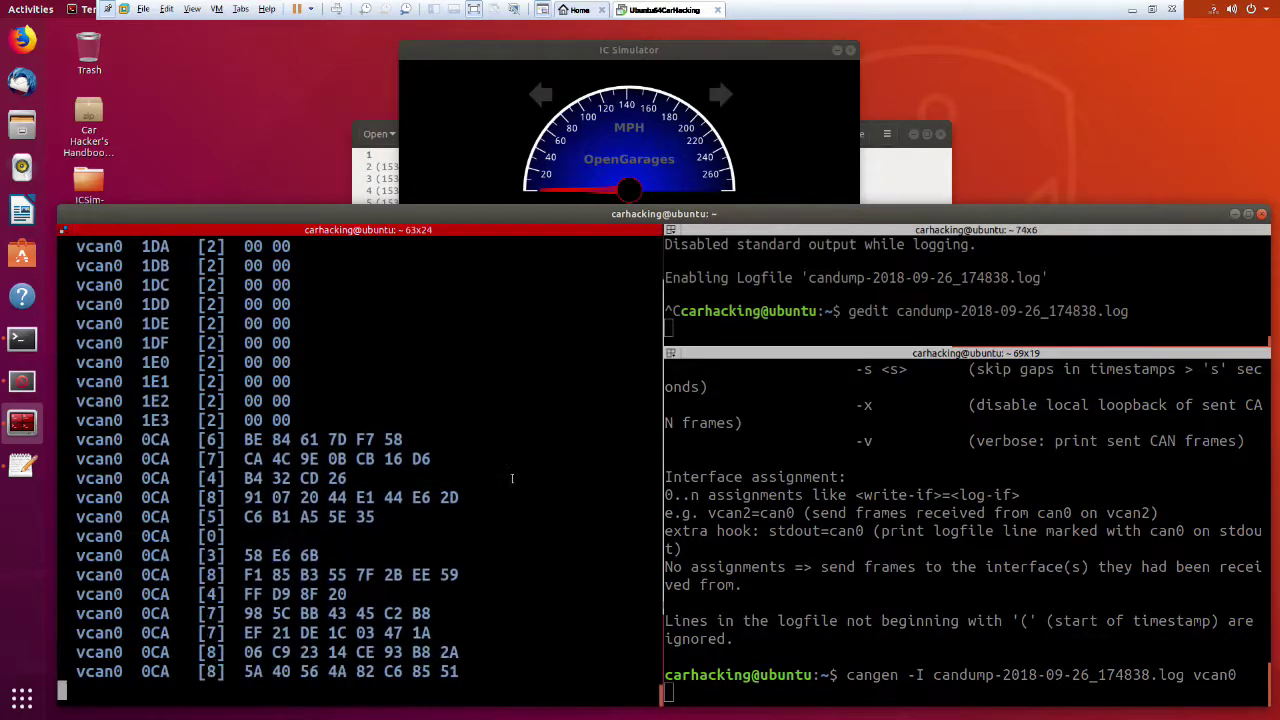
key("ctrl+c")
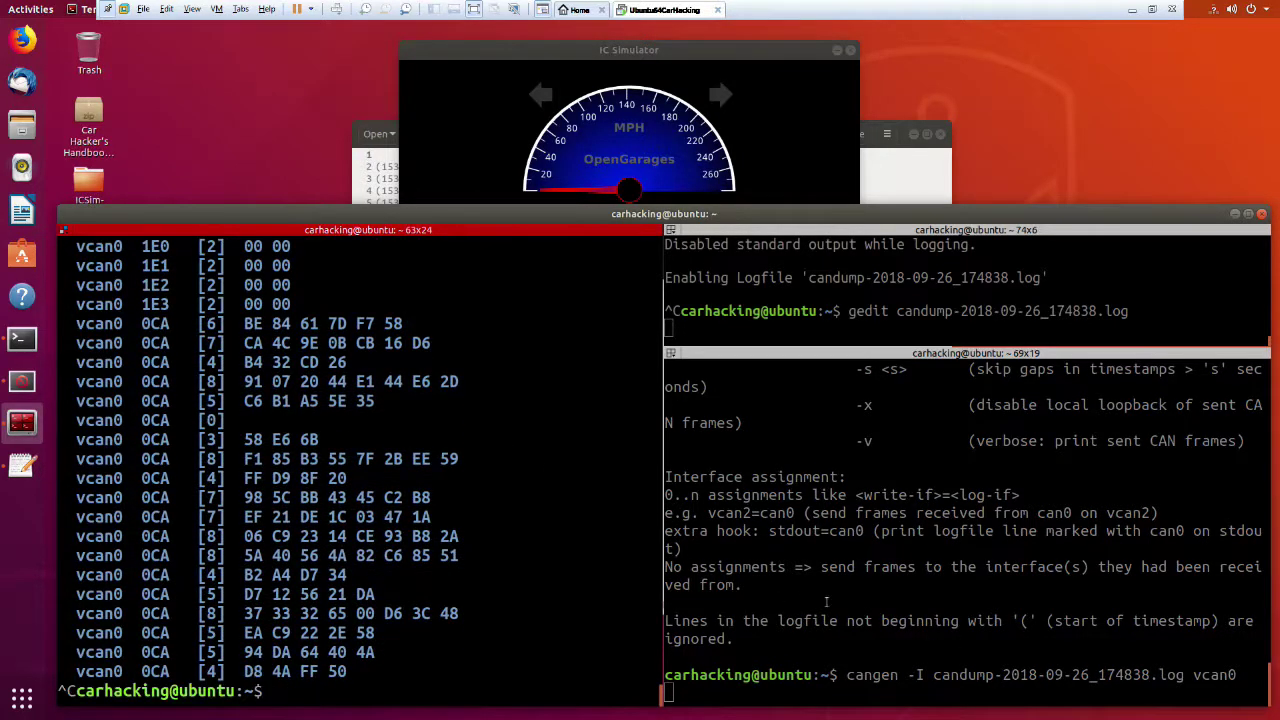
left_click(880, 610)
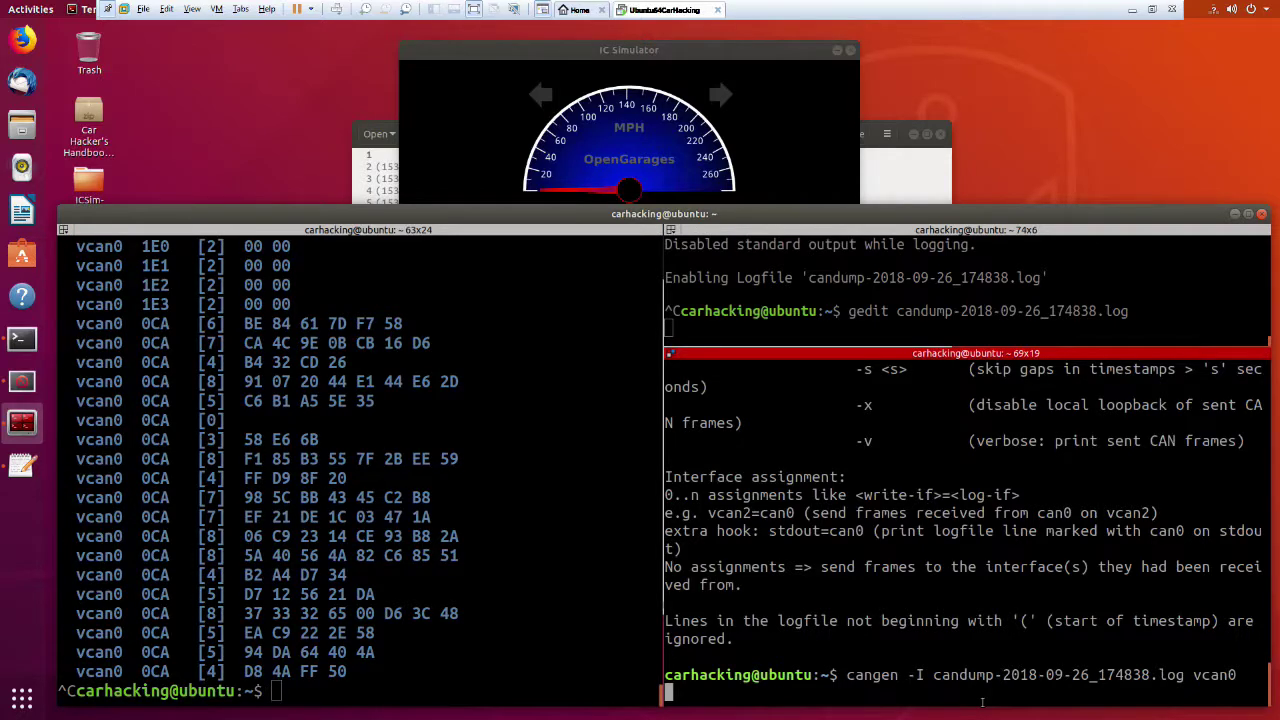
key("Up")
key("Down")
key("Down")
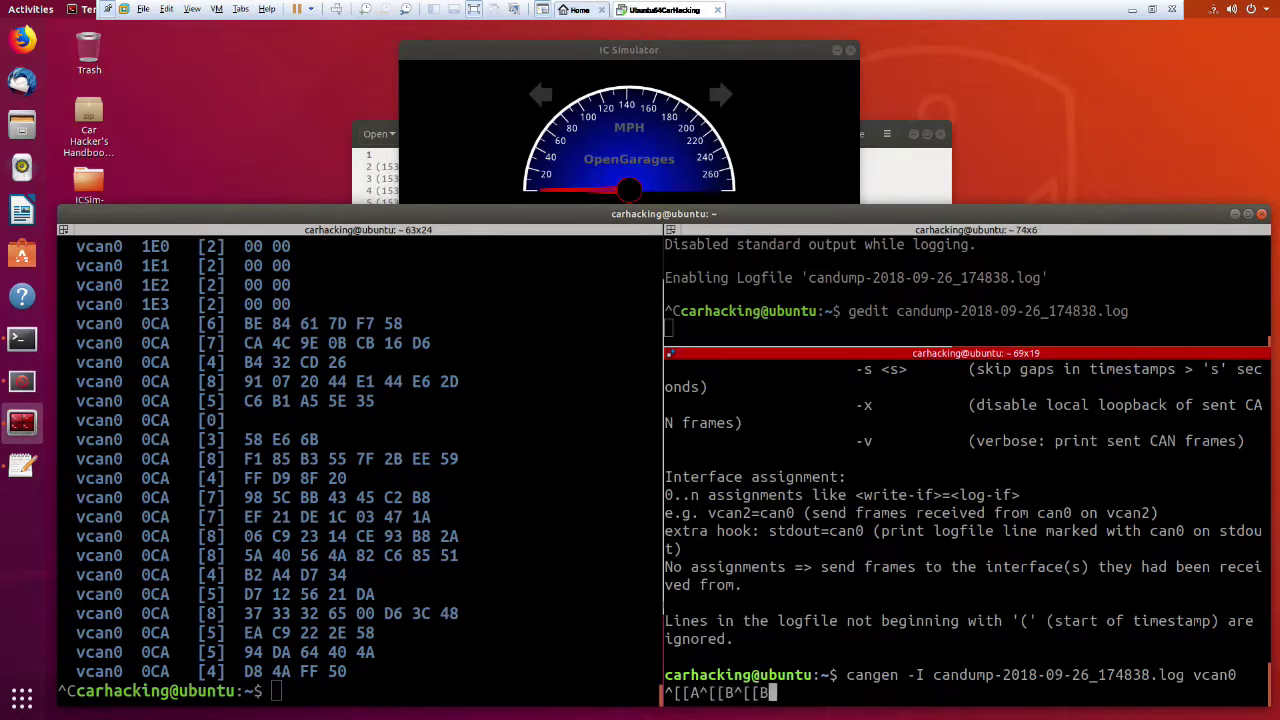
key("BackSpace")
key("BackSpace")
key("BackSpace")
key("BackSpace")
key("BackSpace")
key("BackSpace")
key("BackSpace")
key("BackSpace")
key("BackSpace")
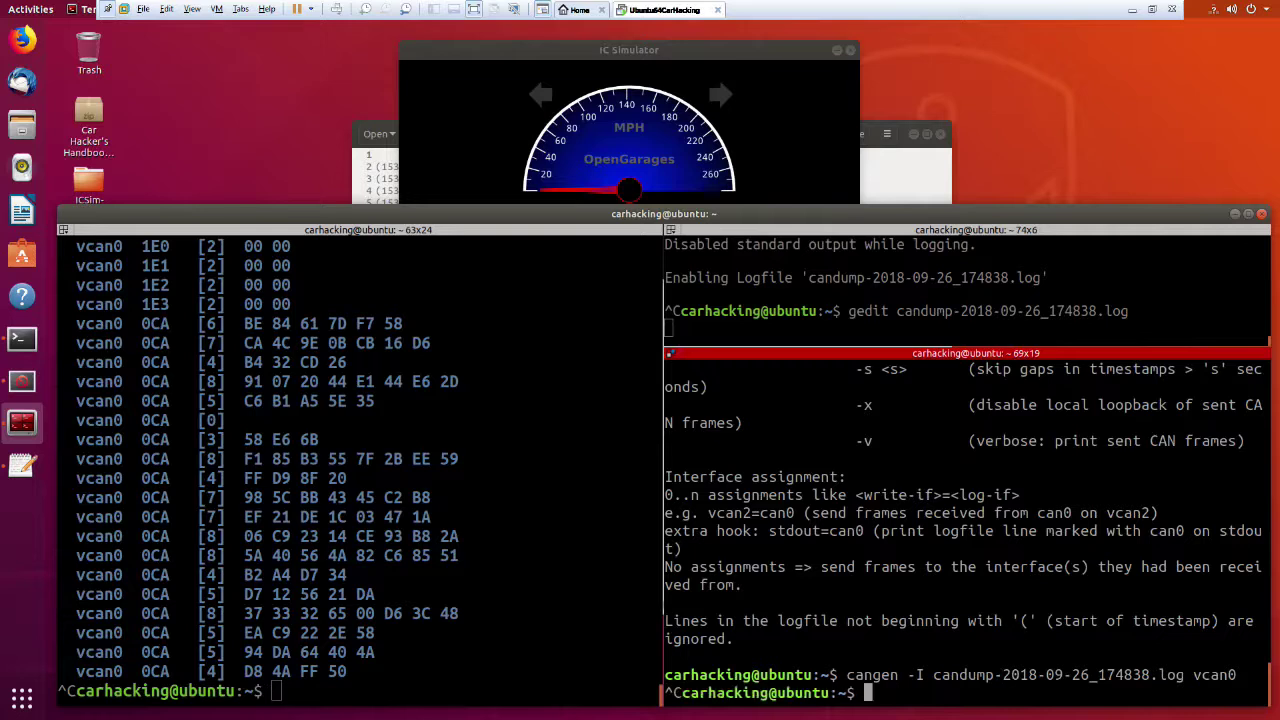
Replay the log with canplayer -I candump-2018-09-26_174838.log vcan0=vcan0.
key("Up")
key("ctrl+u")
type("canplayer -I ")
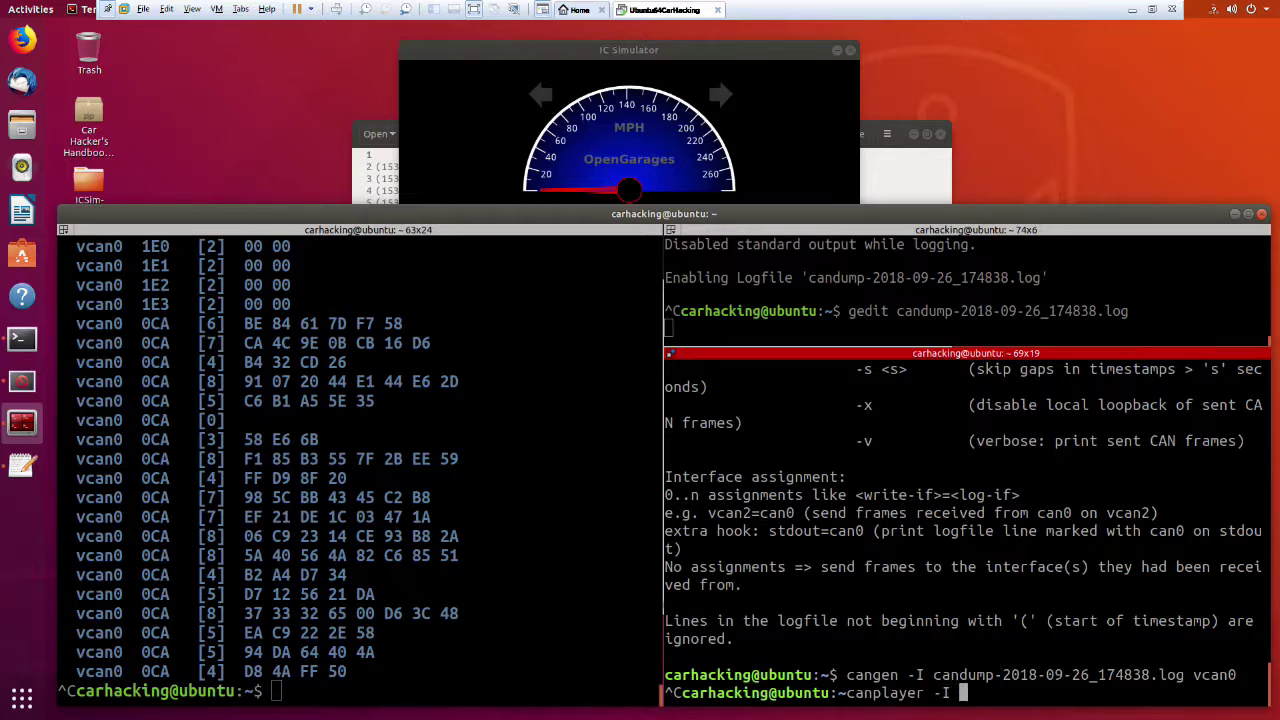
type("ca")
key("Tab")
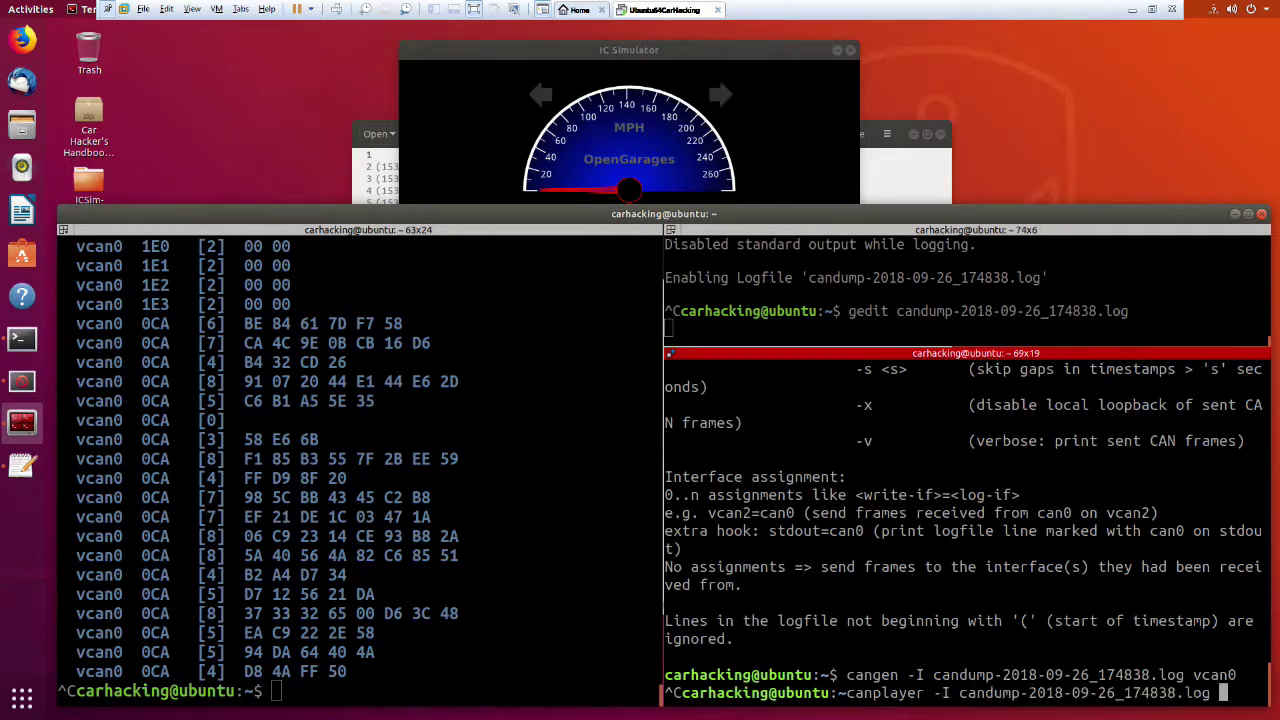
type("vcan0")
key("ctrl+u")
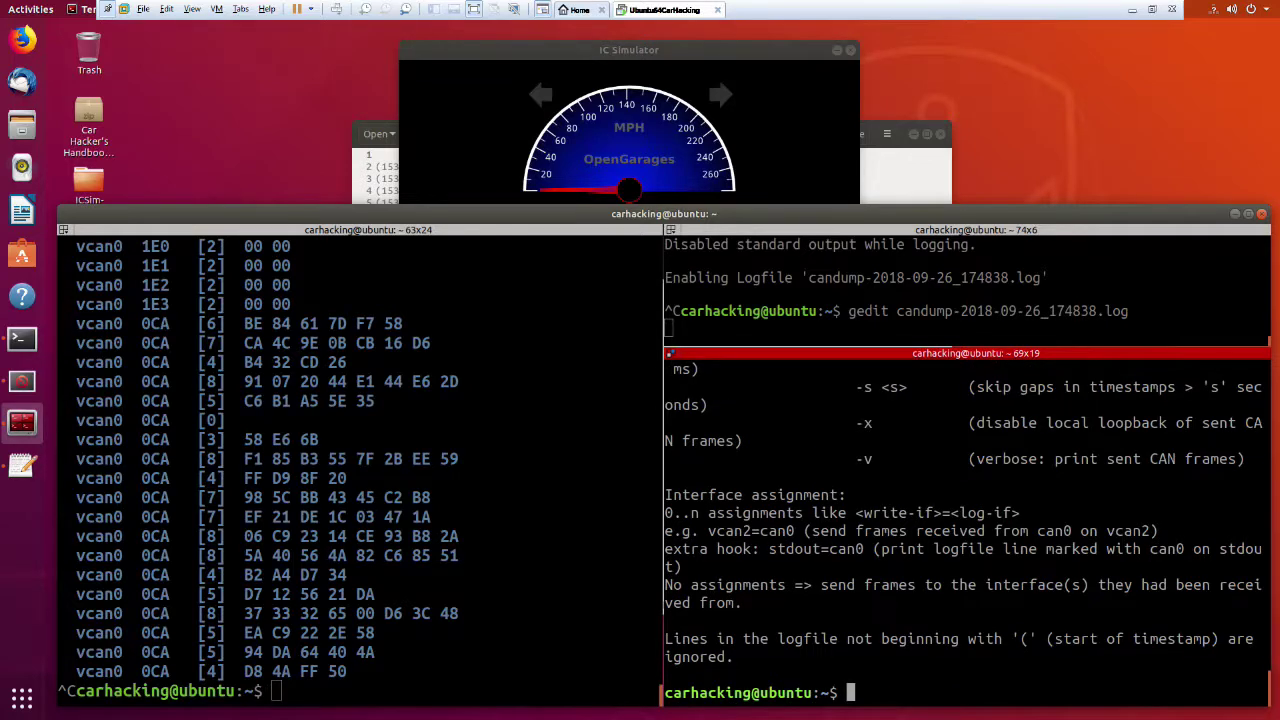
key("ctrl+y")
type("=vcan0")
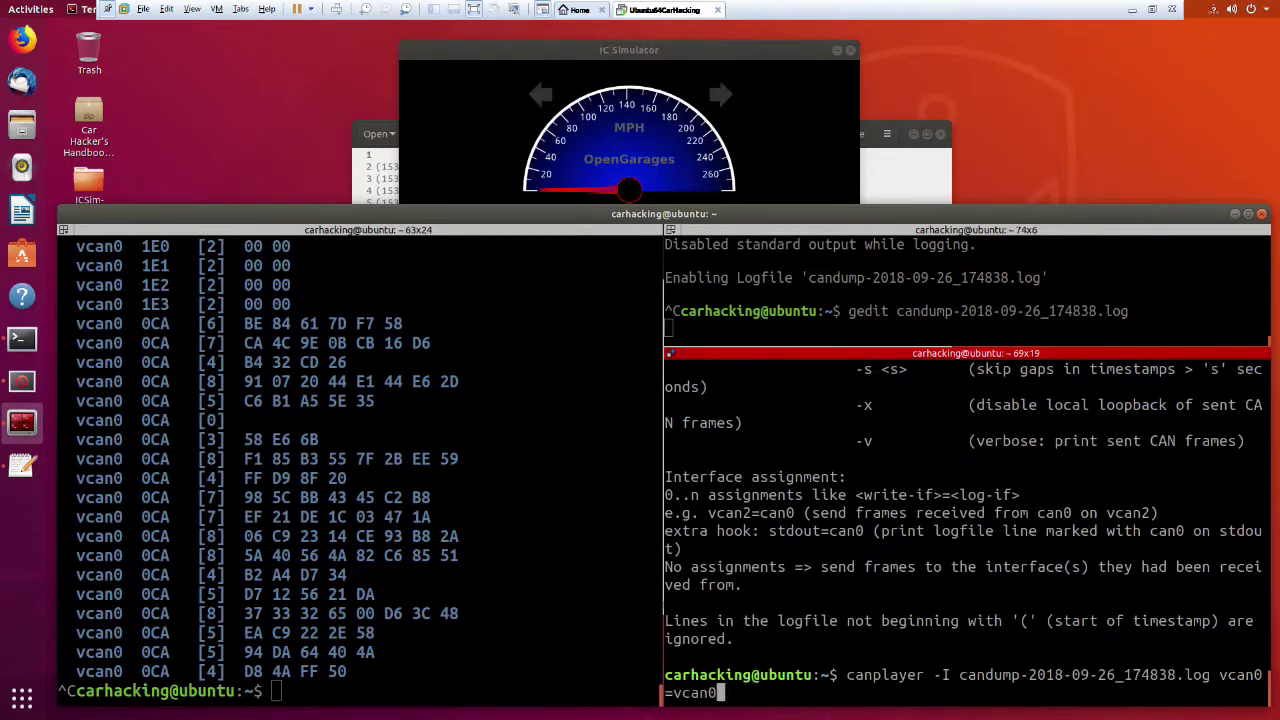
key("Return")
Restart candump in the left shell to watch the replayed FF FF frames.
left_click(554, 625)
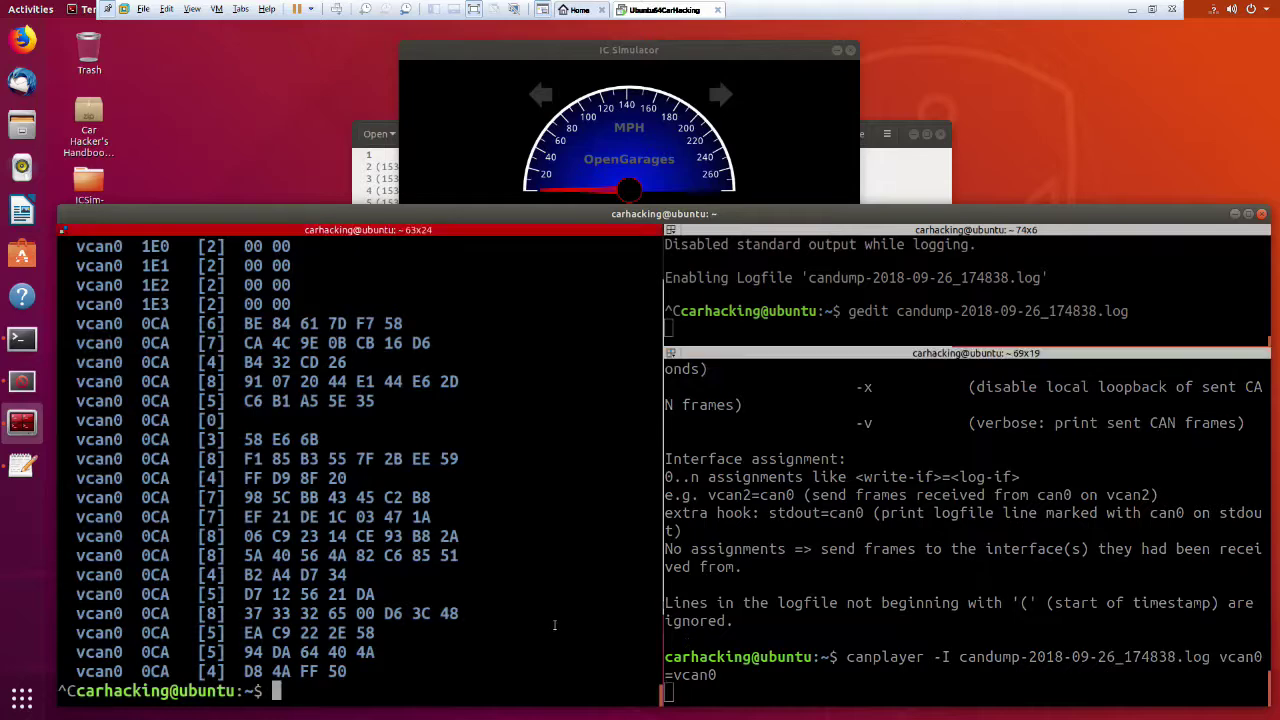
key("Up")
key("Return")
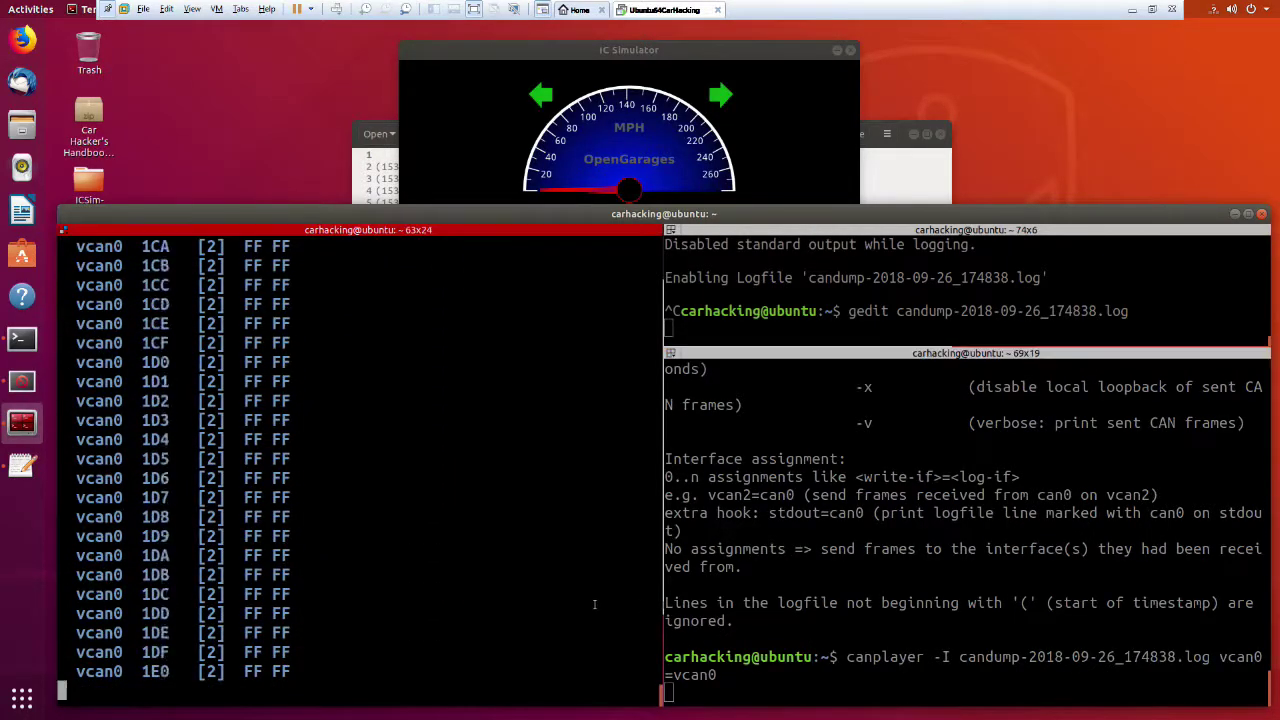
left_click(818, 656)
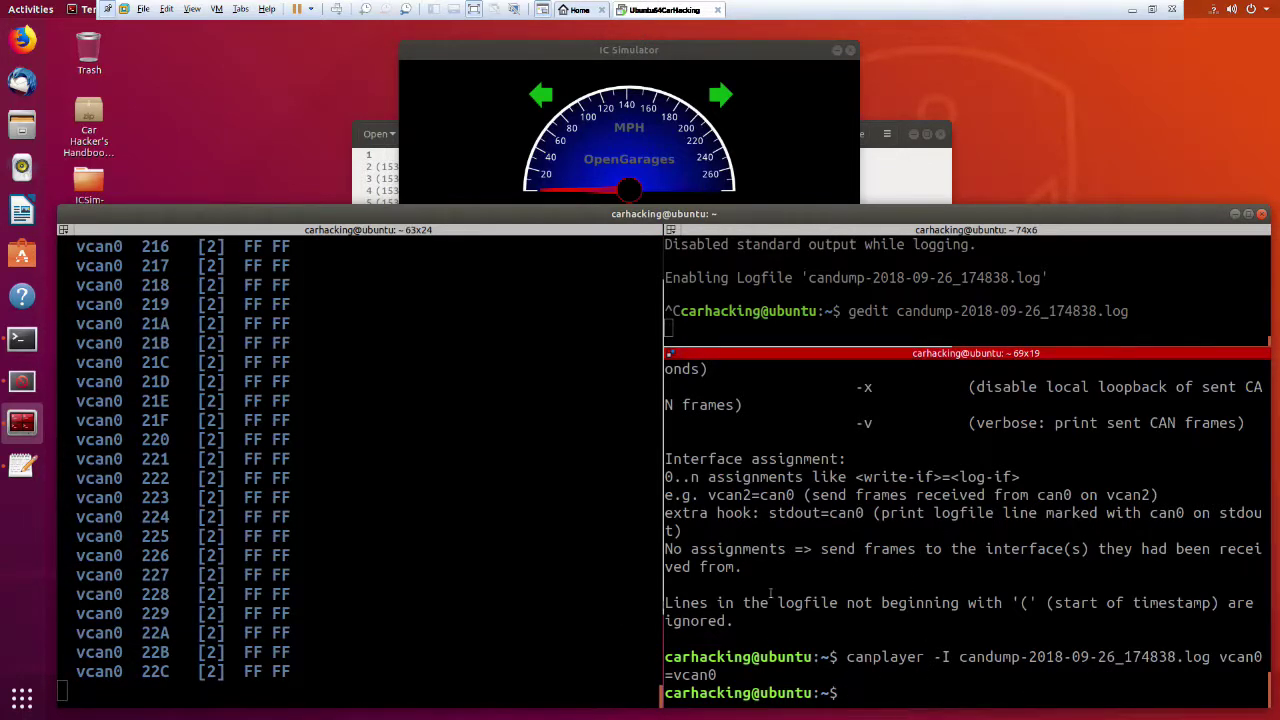
left_click(533, 545)
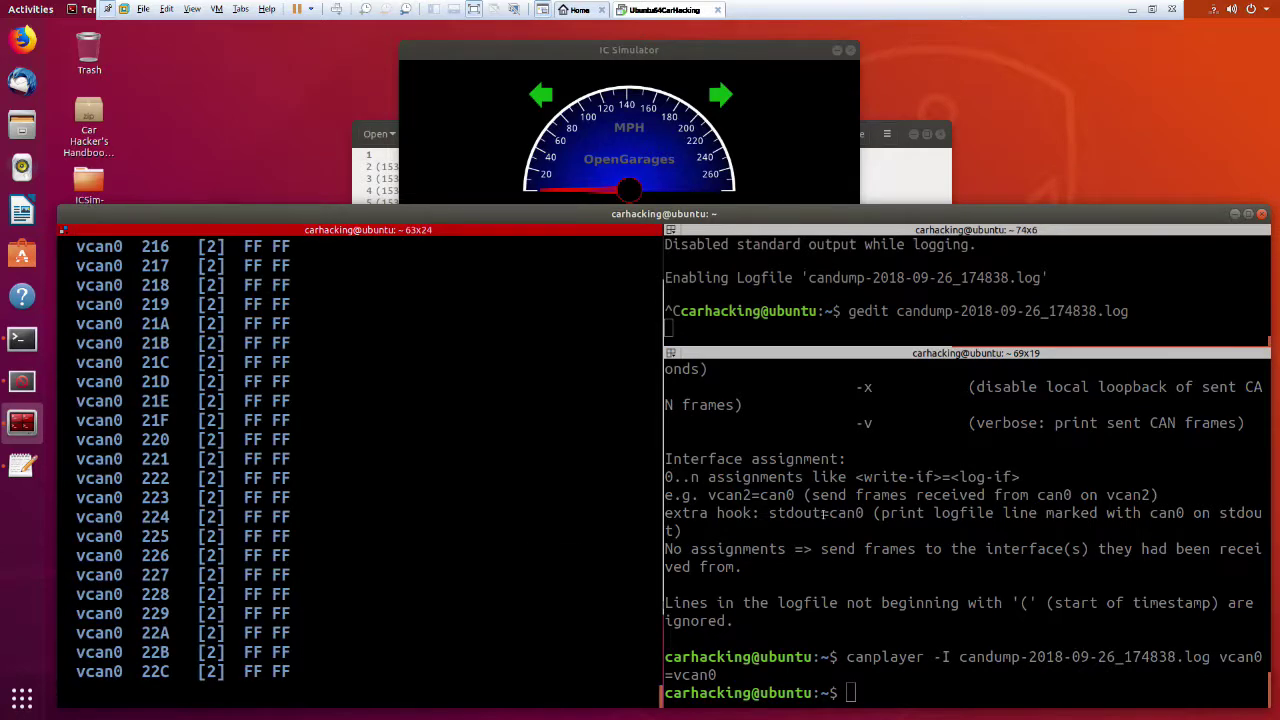
left_click(886, 566)
Browse the lower-right shell's history back to the cangen -g 20 command.
key("Up")
key("ctrl+w")
key("ctrl+w")
key("ctrl+w")
type("?")
key("Up")
key("Up")
key("Up")
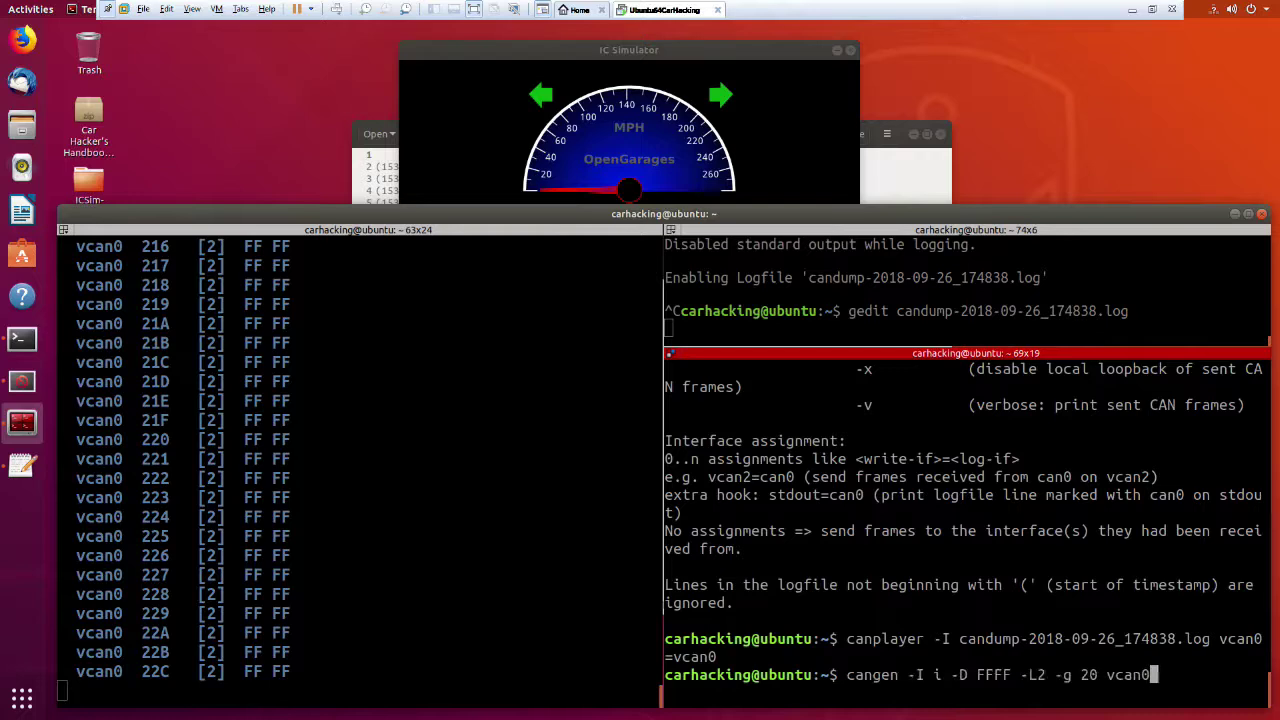
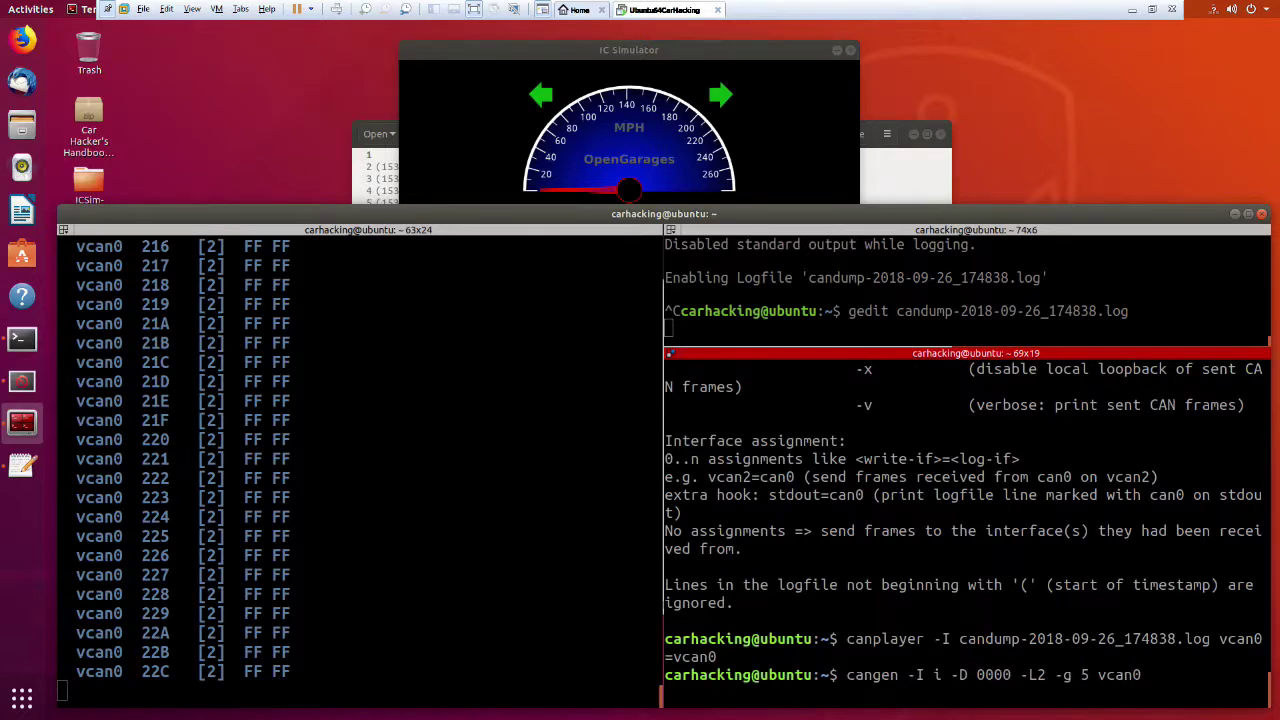
Run cangen briefly on vcan0 to send 00 00 frames, then stop it.
key("Return")
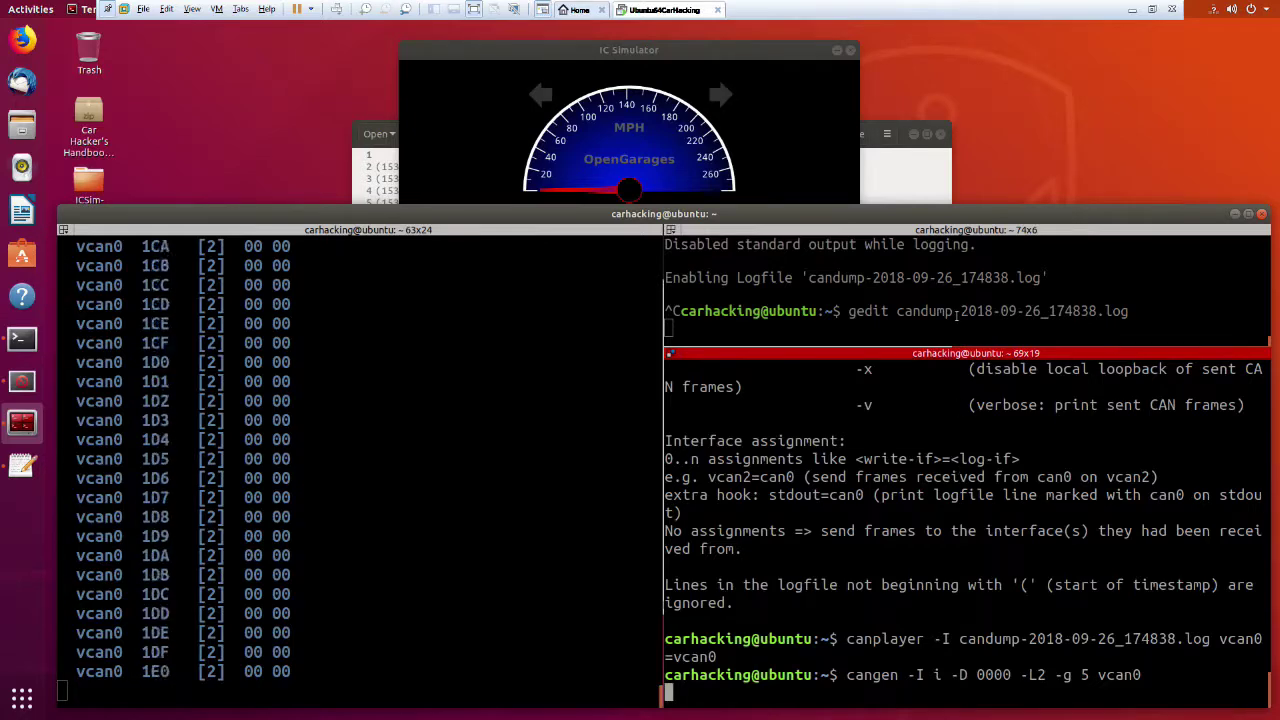
key("ctrl+c")
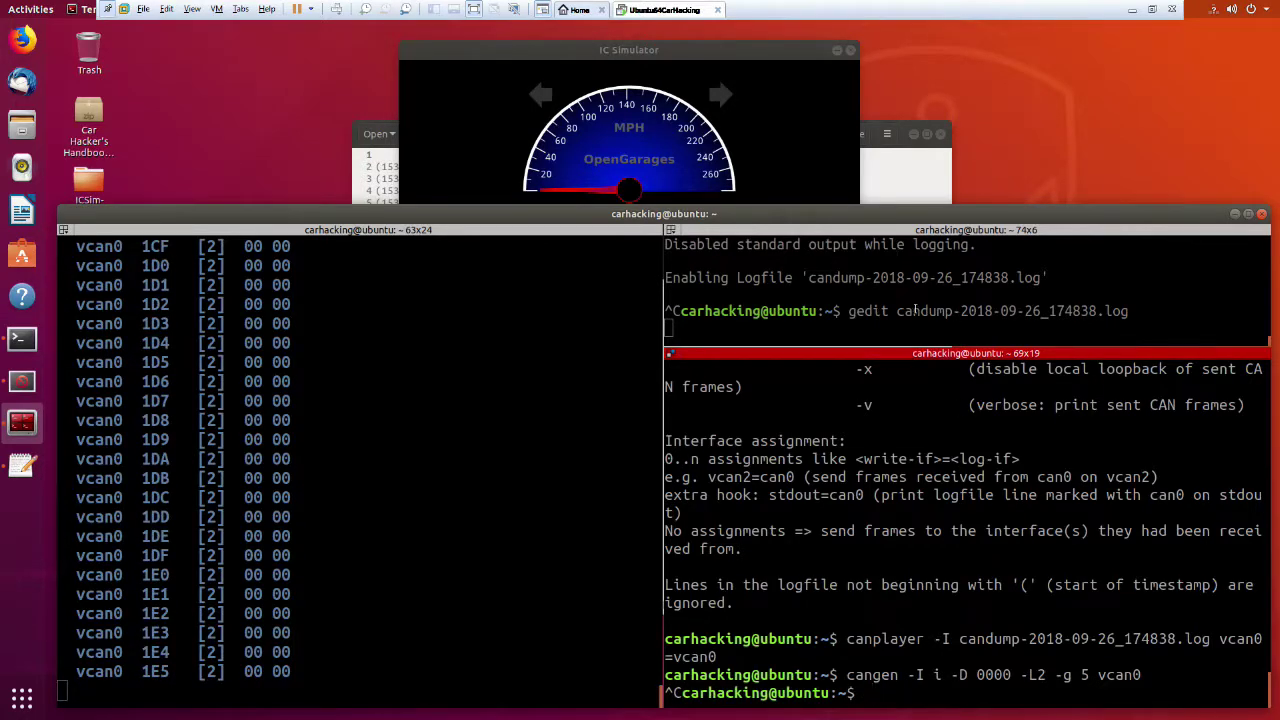
left_click(914, 311)
Append an extra 'F' to the 12B#FFFF frame on line 104 of the candump log.
left_click(892, 177)
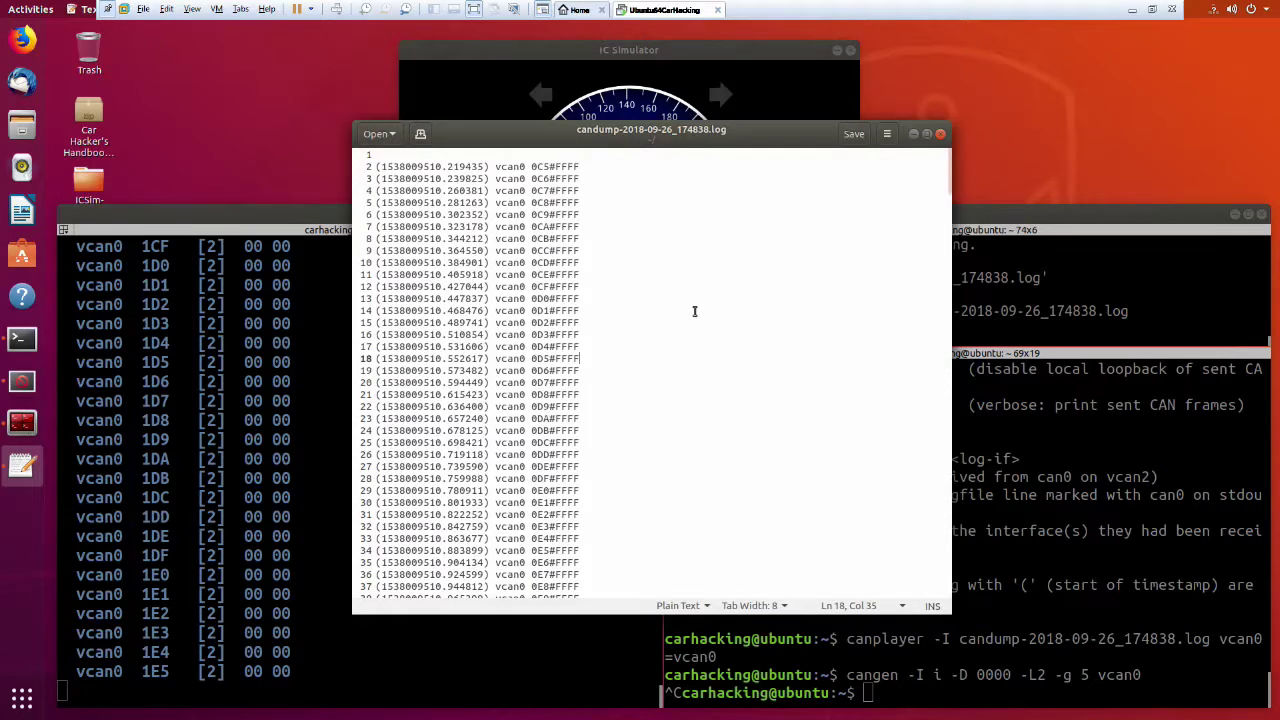
left_click_drag(634, 480, 597, 716)
left_click(687, 460)
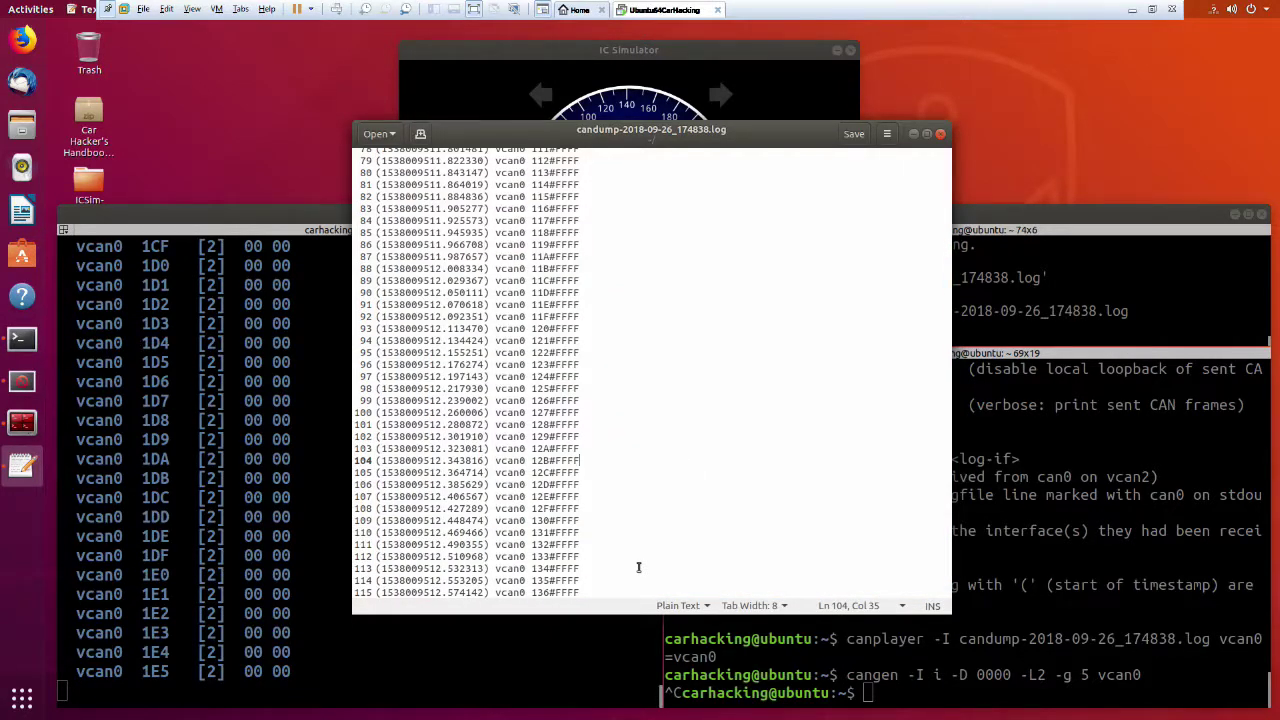
type("FF")
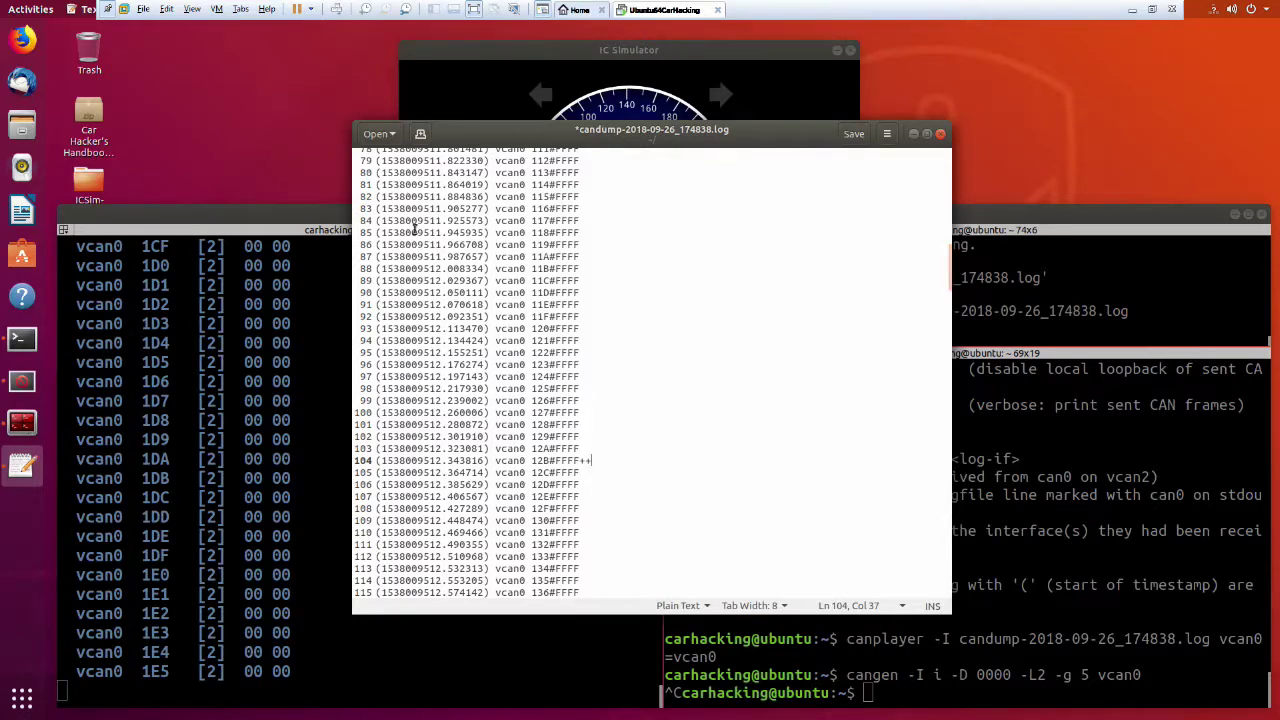
Trial-delete log lines 55–84, undo it, and move the gedit window aside.
scroll(669, 459, "up", 4)
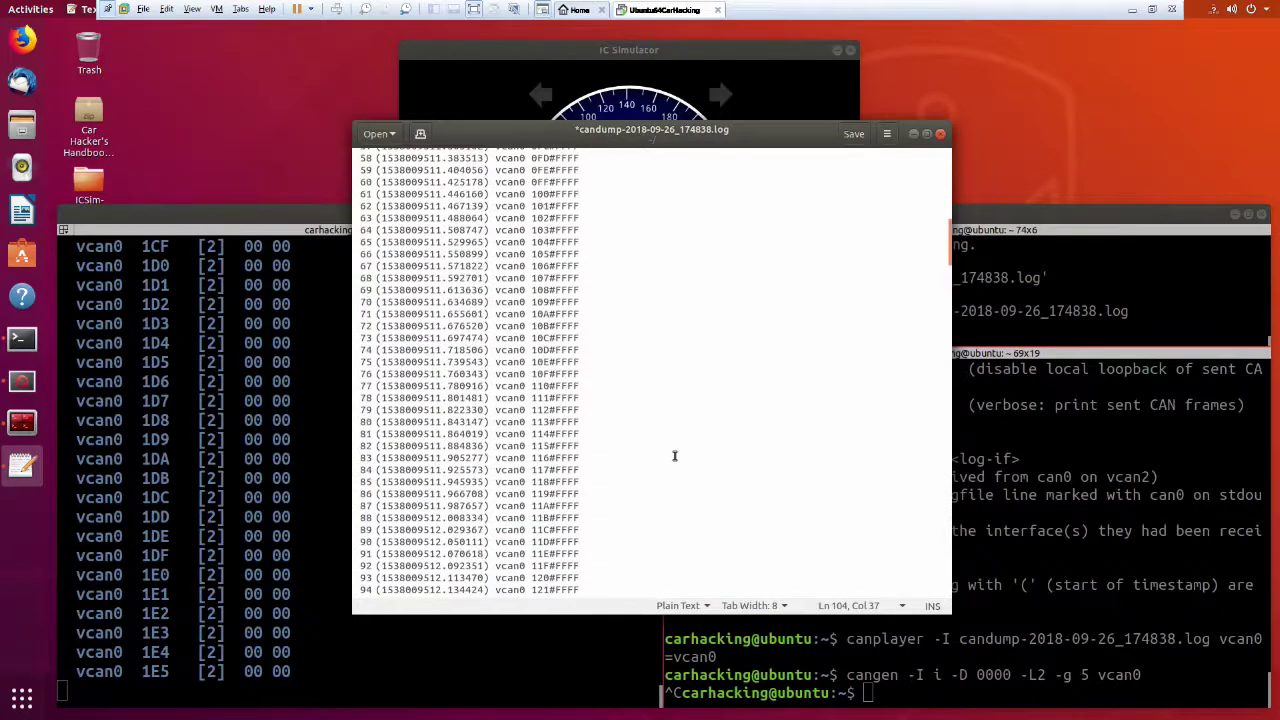
left_click(676, 457)
scroll(680, 451, "up", 1)
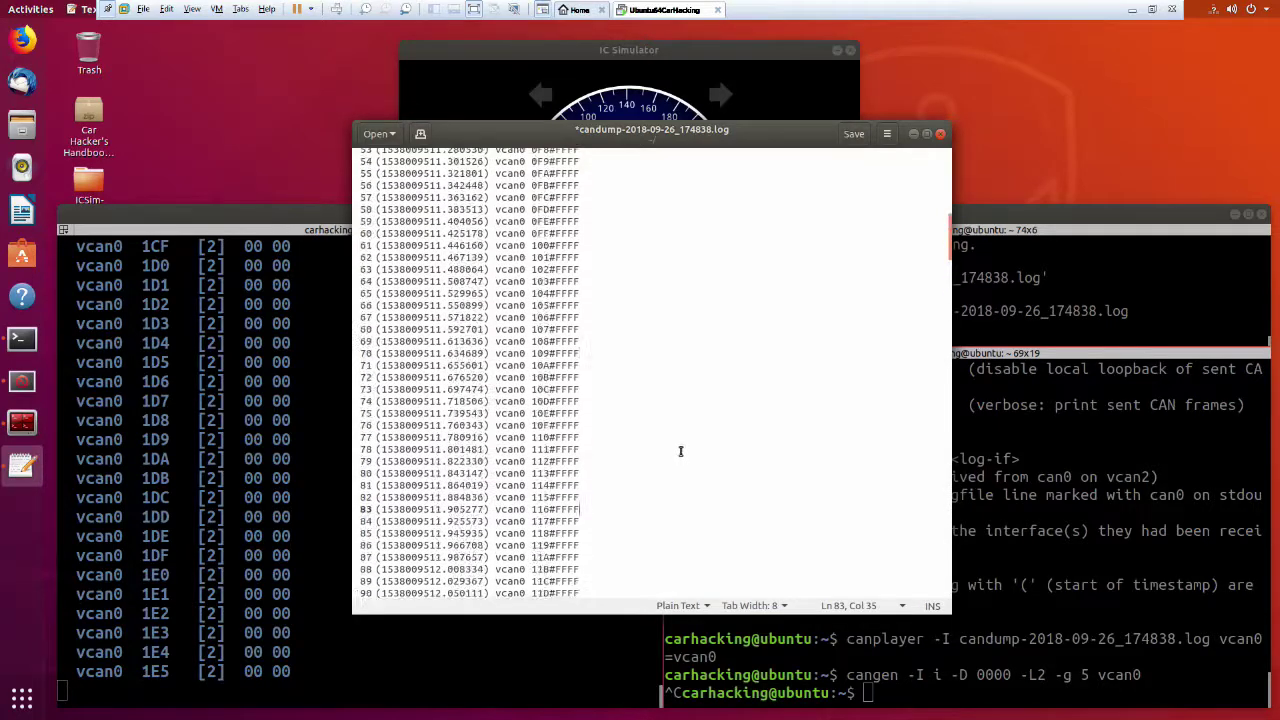
scroll(656, 488, "down", 8)
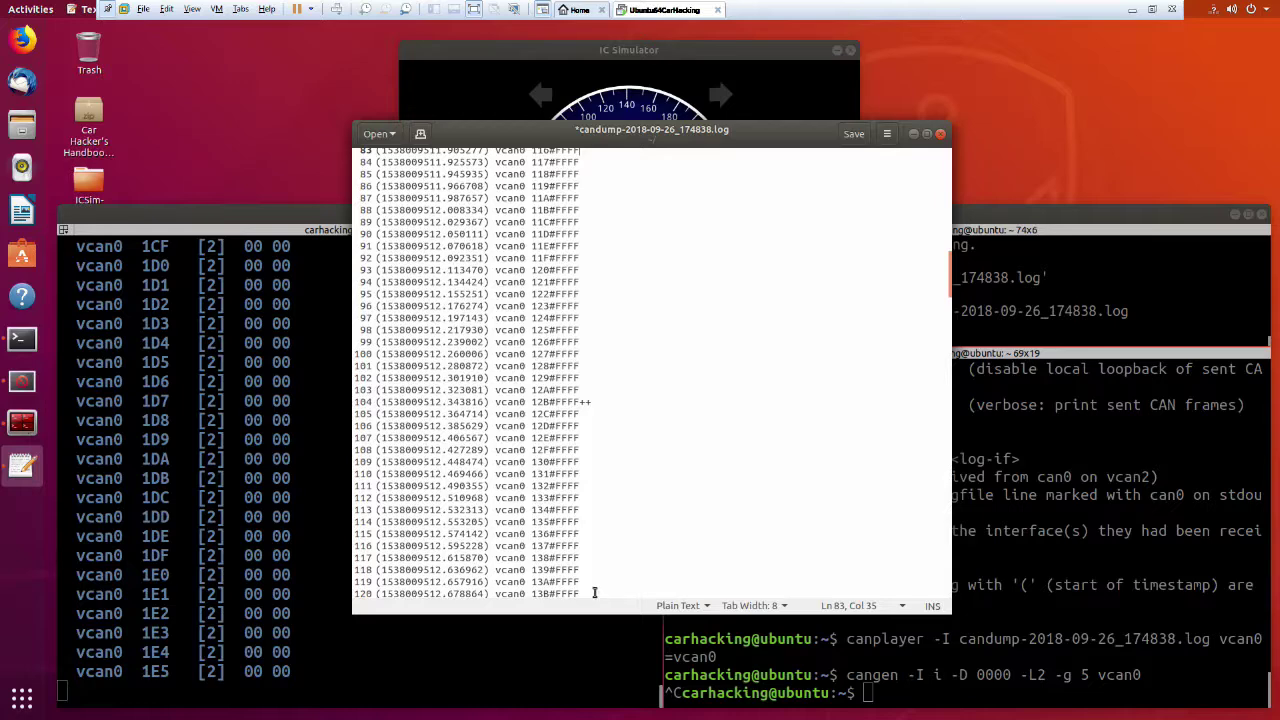
left_click_drag(594, 593, 286, 236)
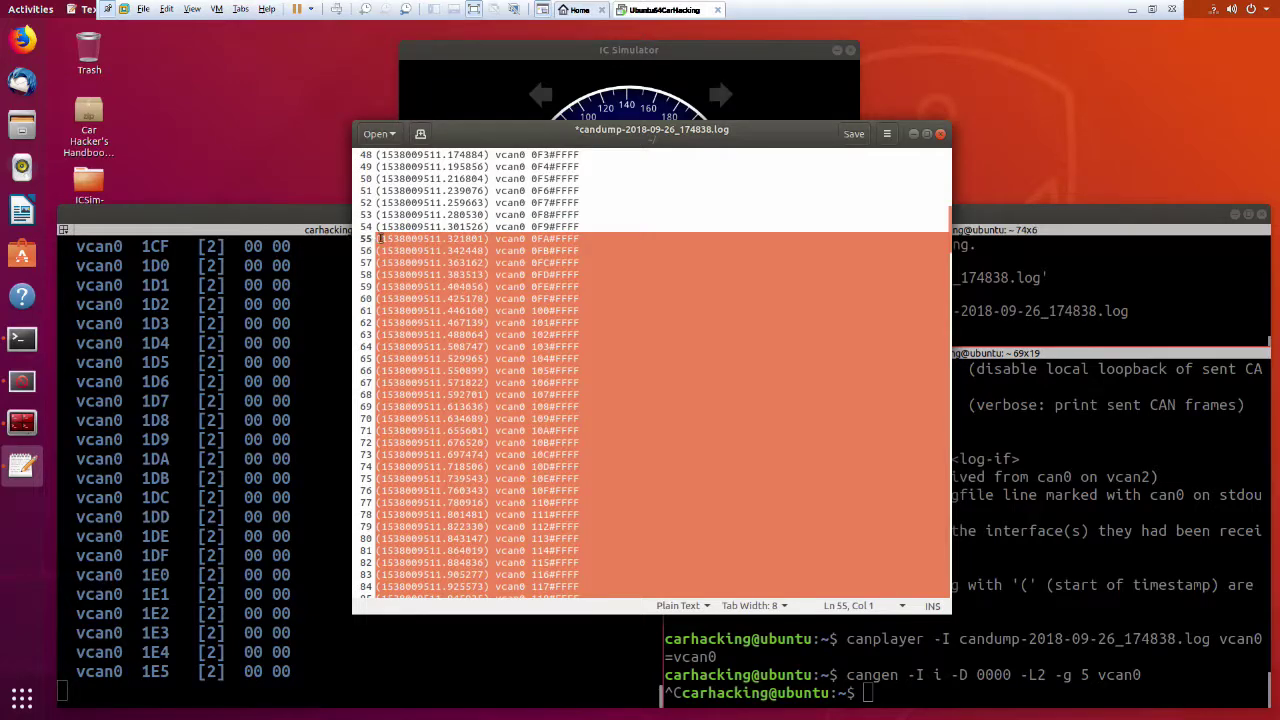
key("Delete")
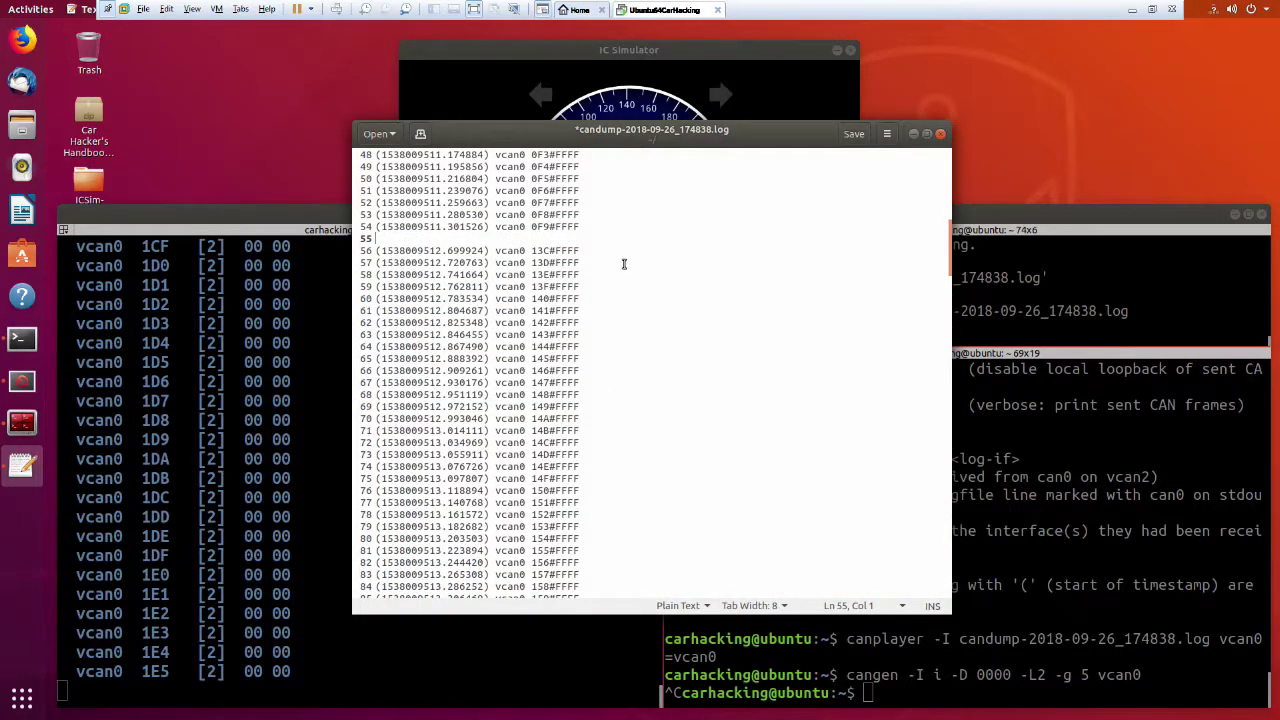
key("ctrl+z")
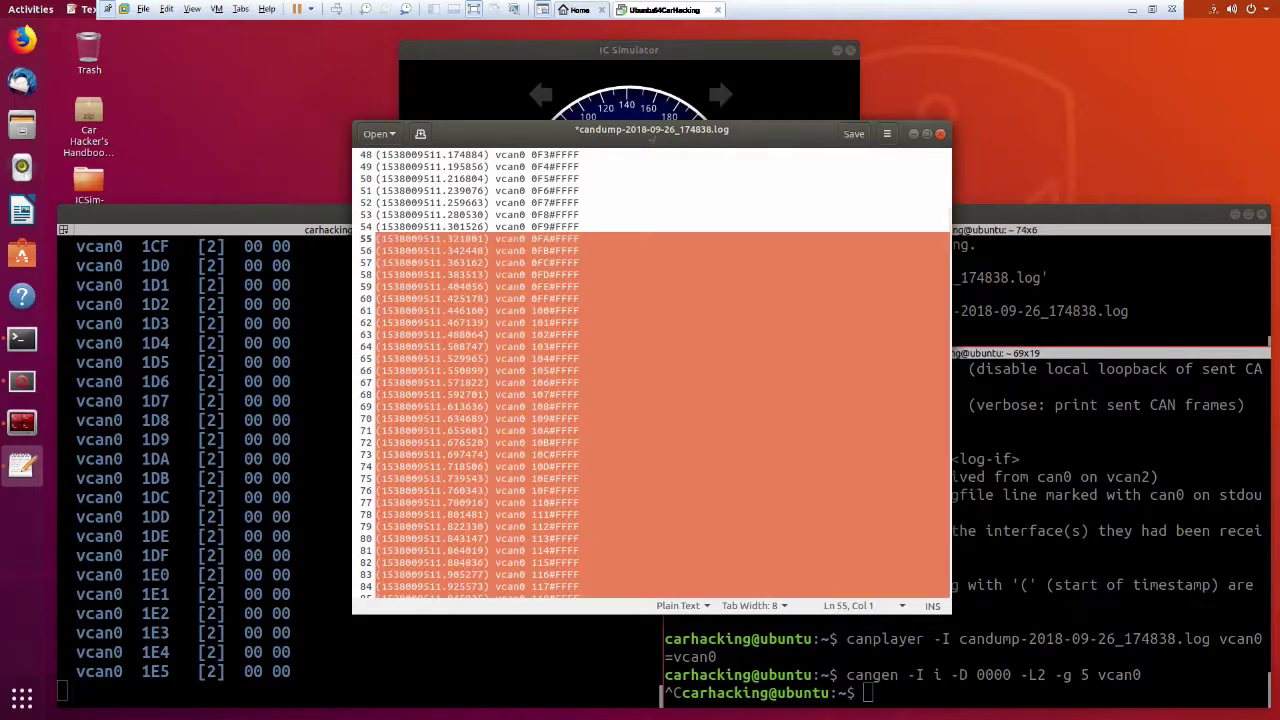
left_click_drag(746, 125, 1212, 206)
Delete every log line after the 141#FFFF frame on line 126 and save the file.
left_click(1190, 368)
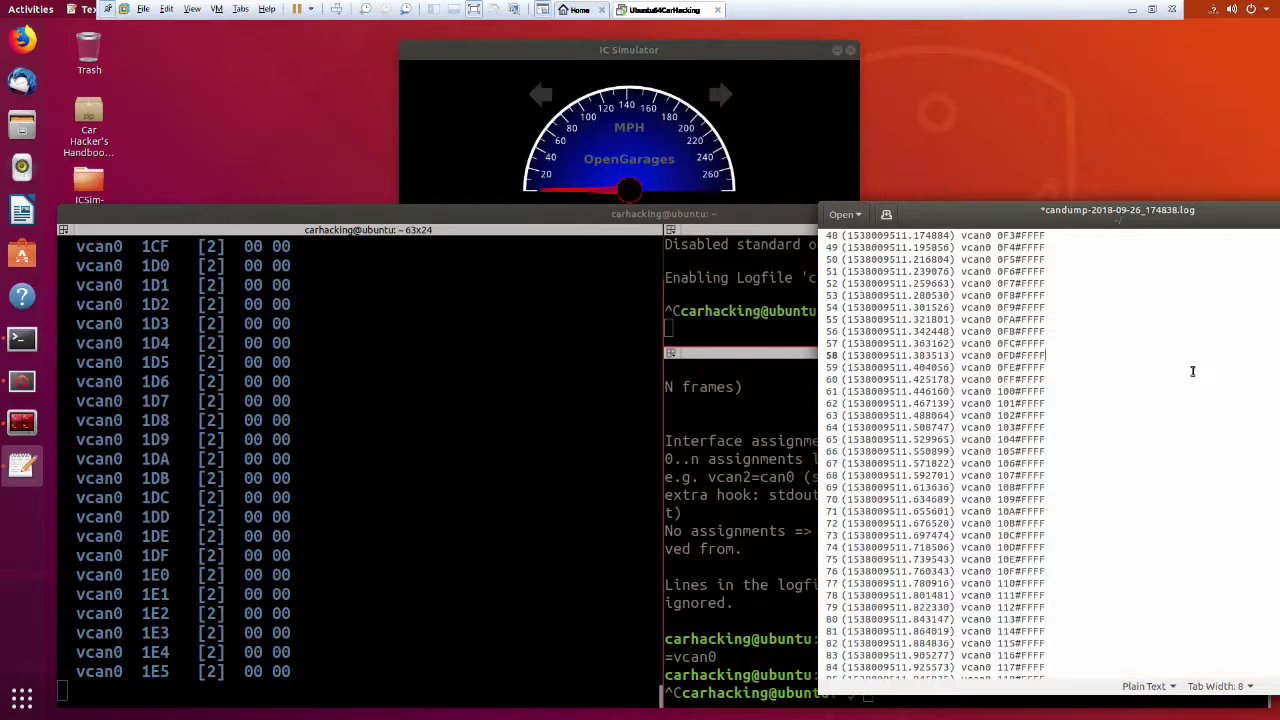
scroll(1134, 470, "down", 15)
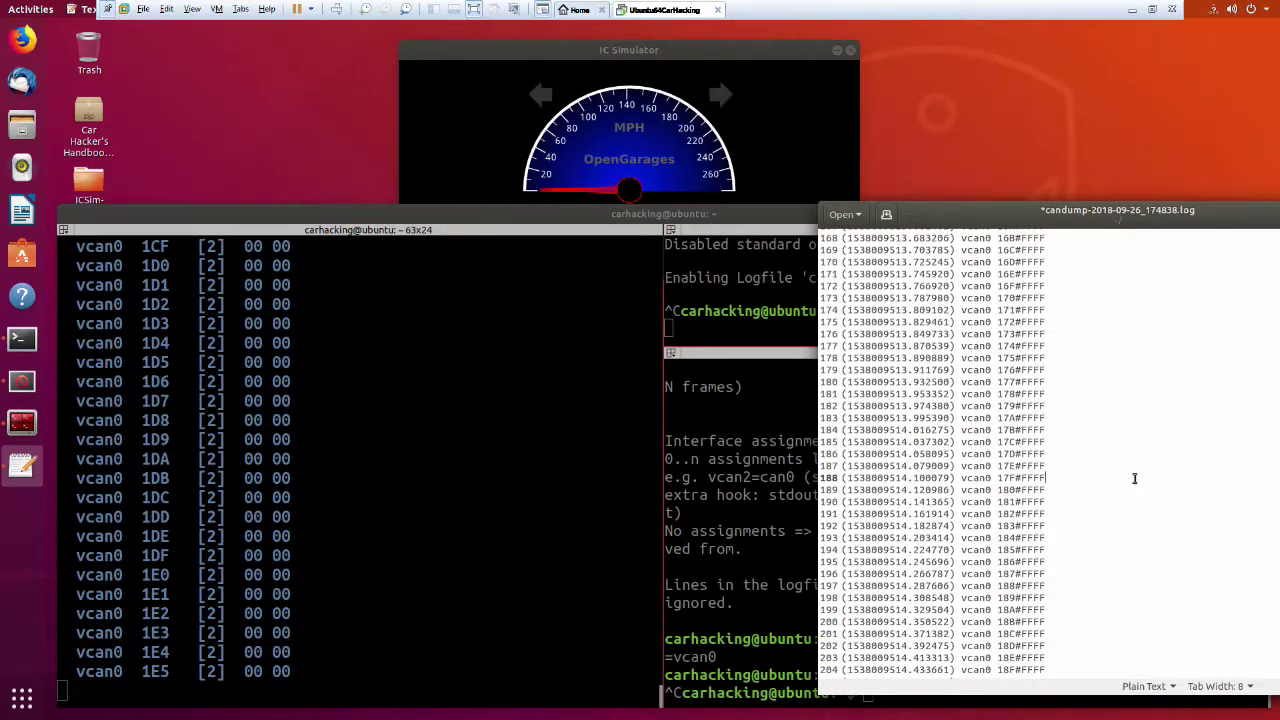
key("ctrl+End")
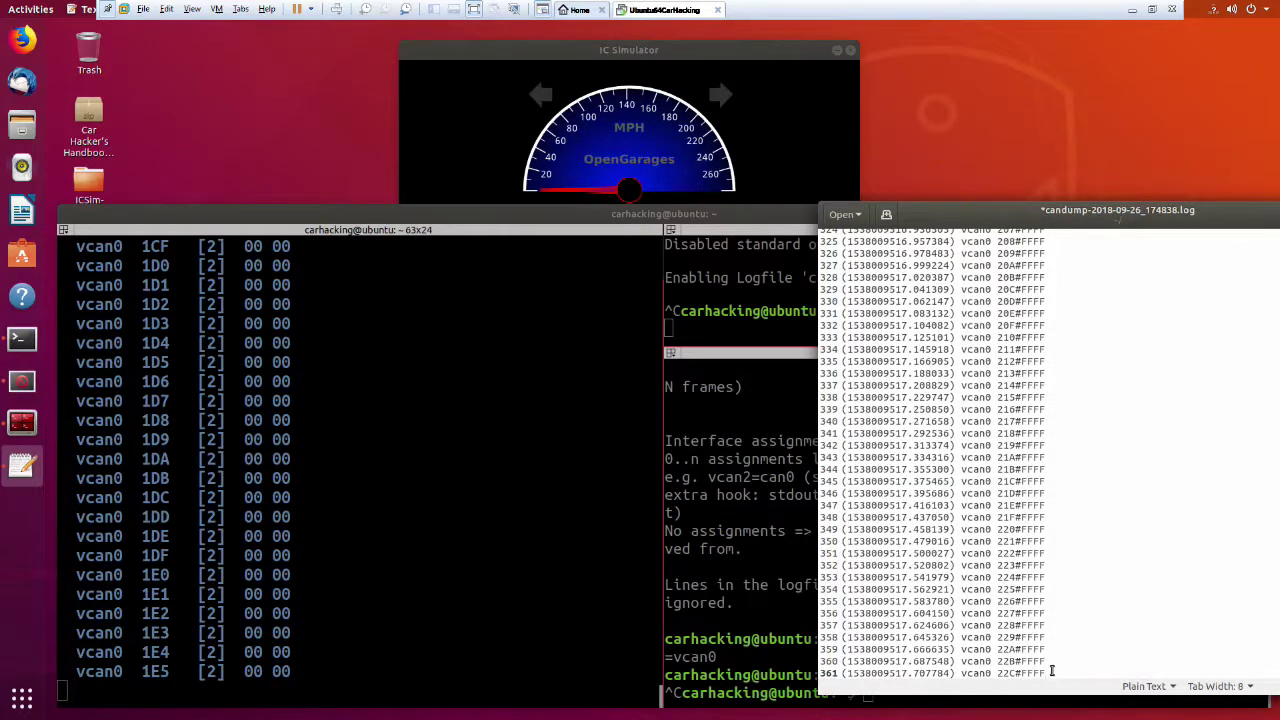
left_click_drag(1047, 657, 938, 200)
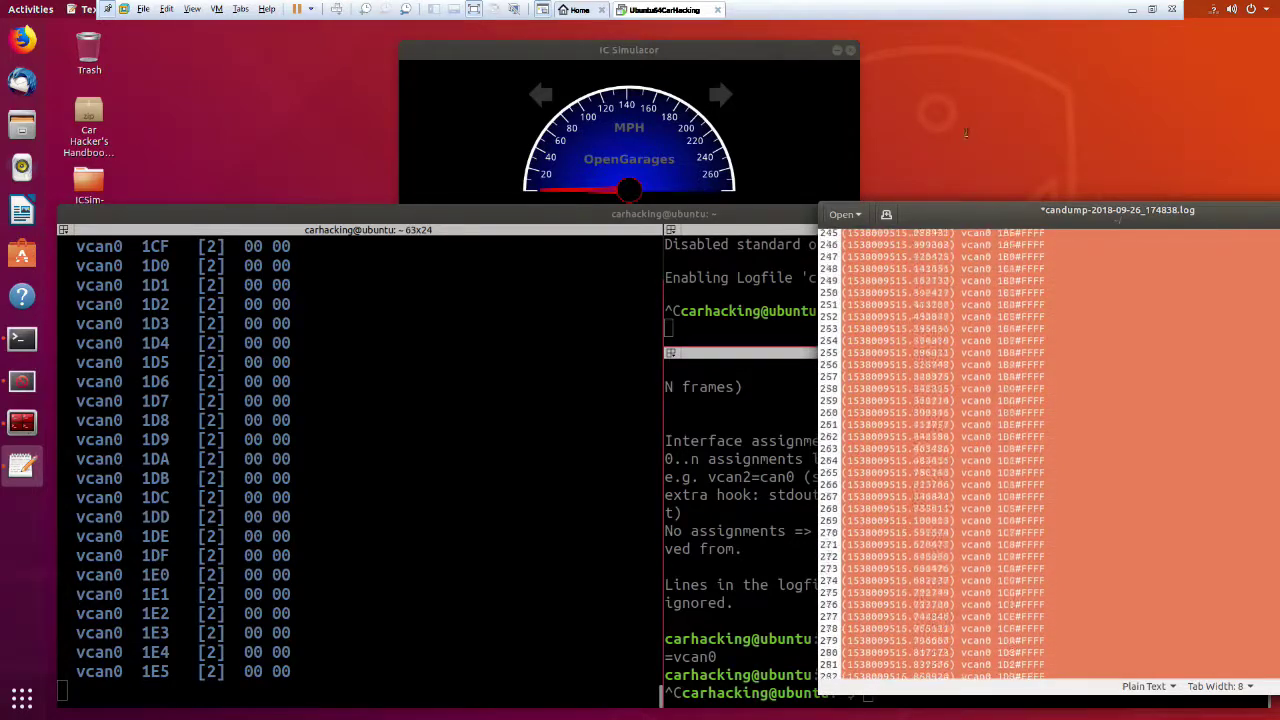
left_click_drag(973, 86, 972, 30)
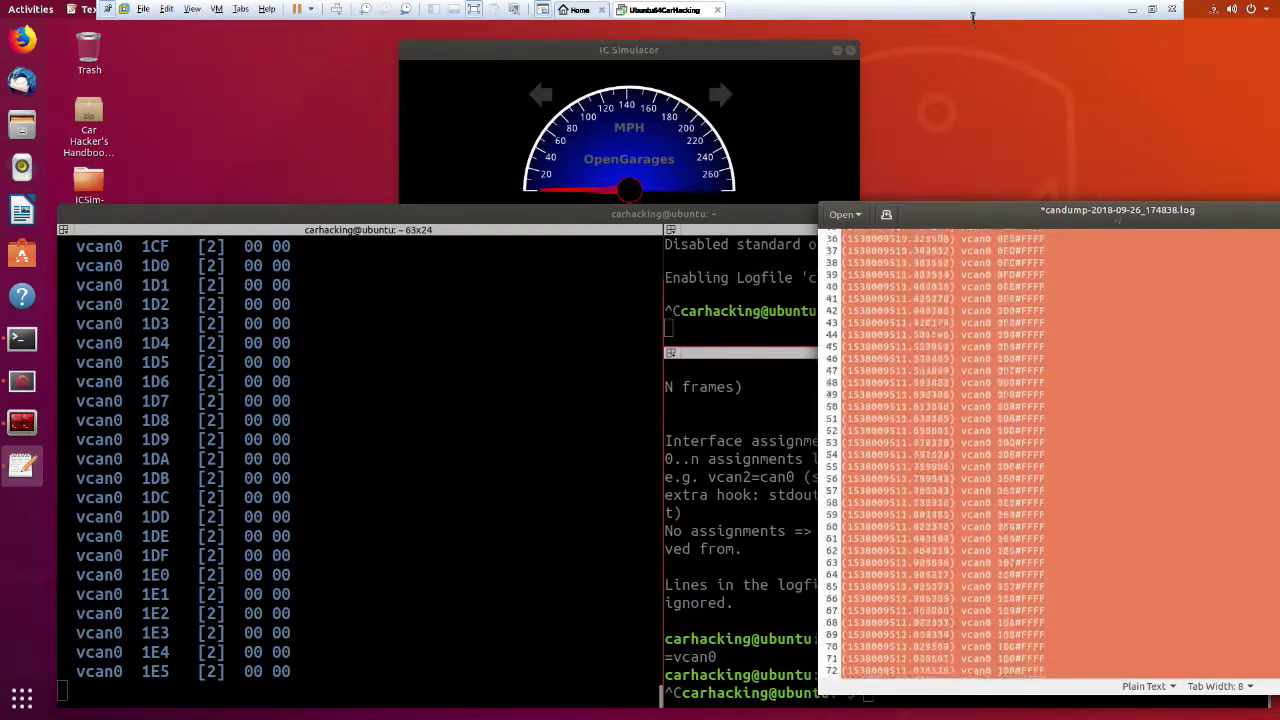
left_click_drag(969, 133, 870, 528)
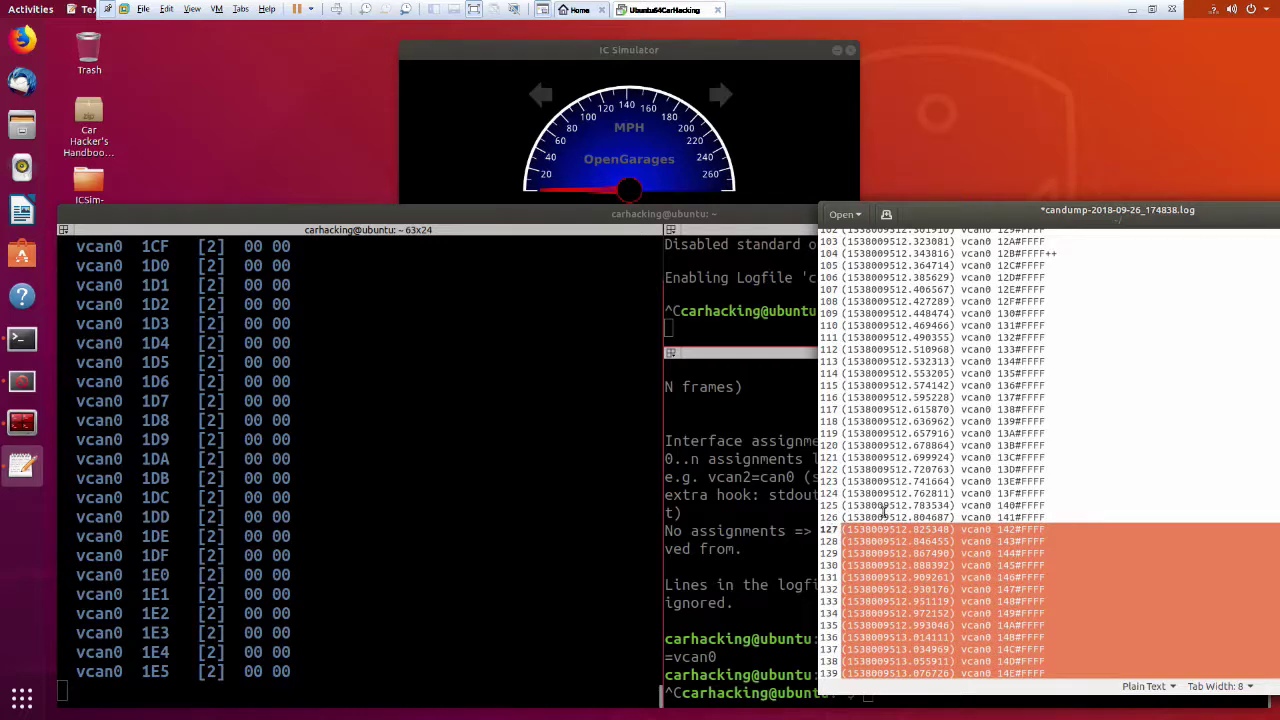
key("Delete")
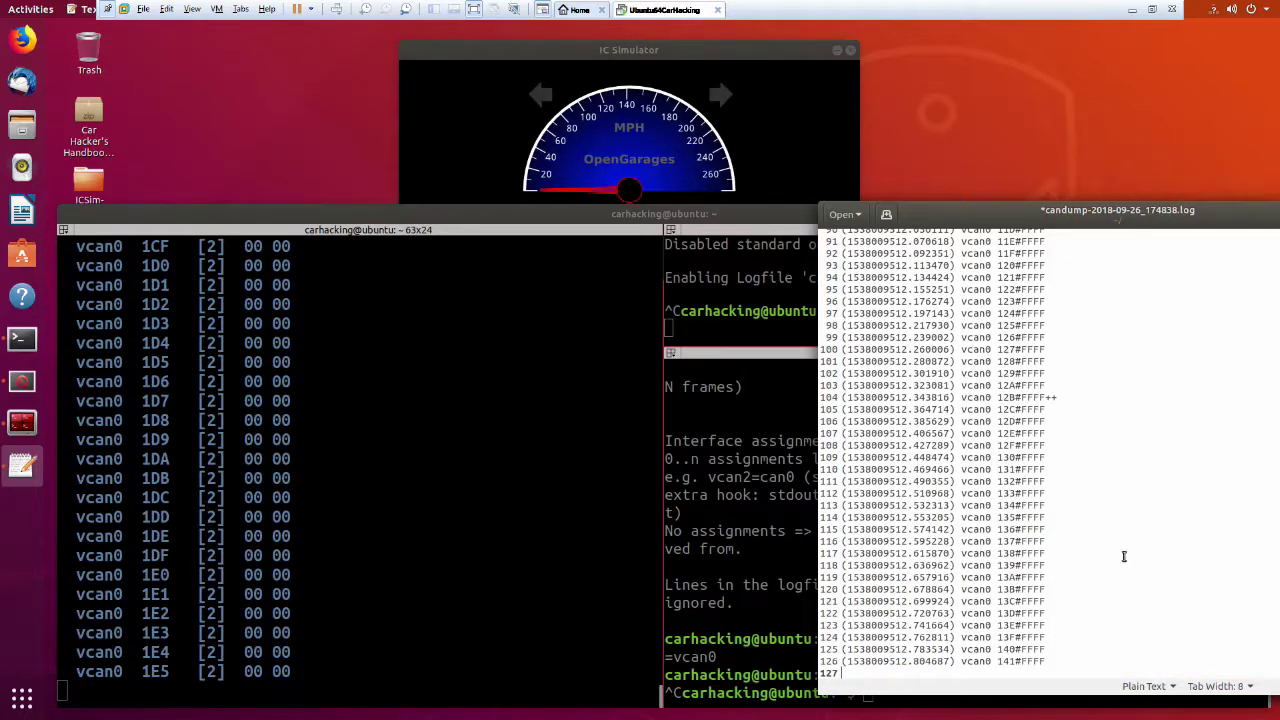
key("ctrl+s")
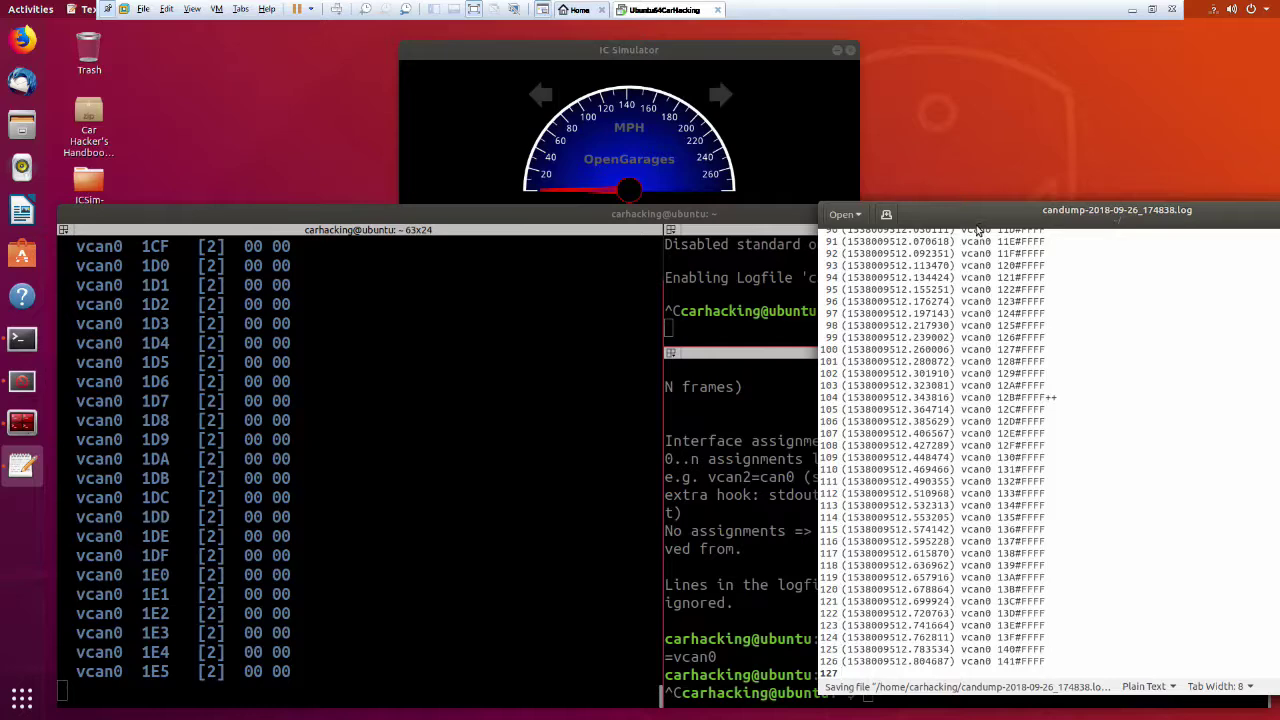
left_click_drag(924, 216, 304, 166)
Replay the edited log onto vcan0 with canplayer -I; it fails on the malformed 12B#FFFF frame.
left_click(1021, 429)
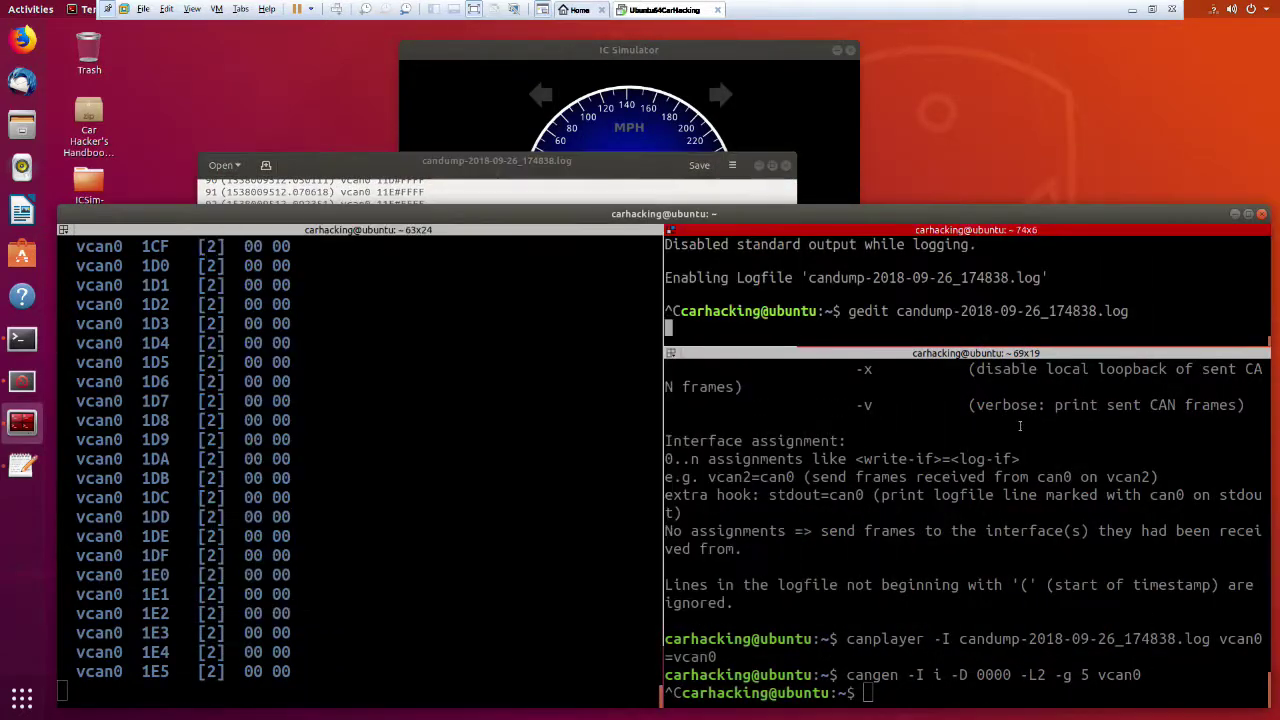
left_click(1185, 659)
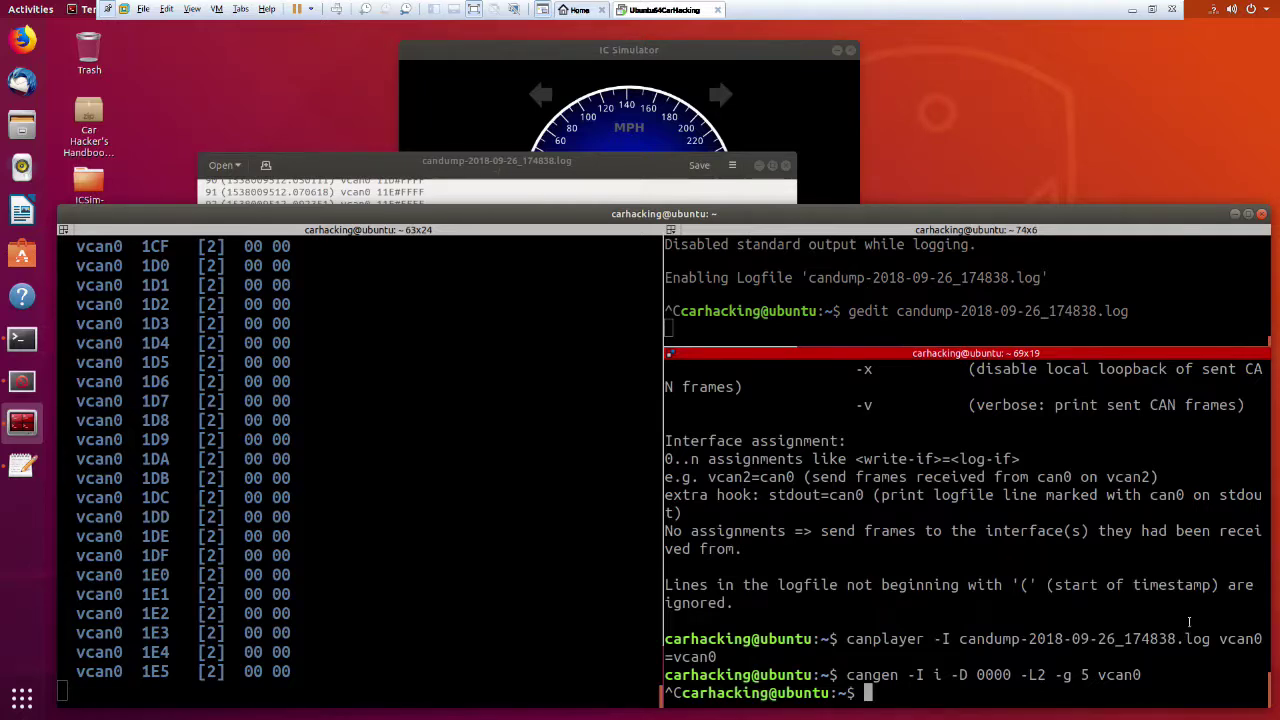
key("Up")
key("Up")
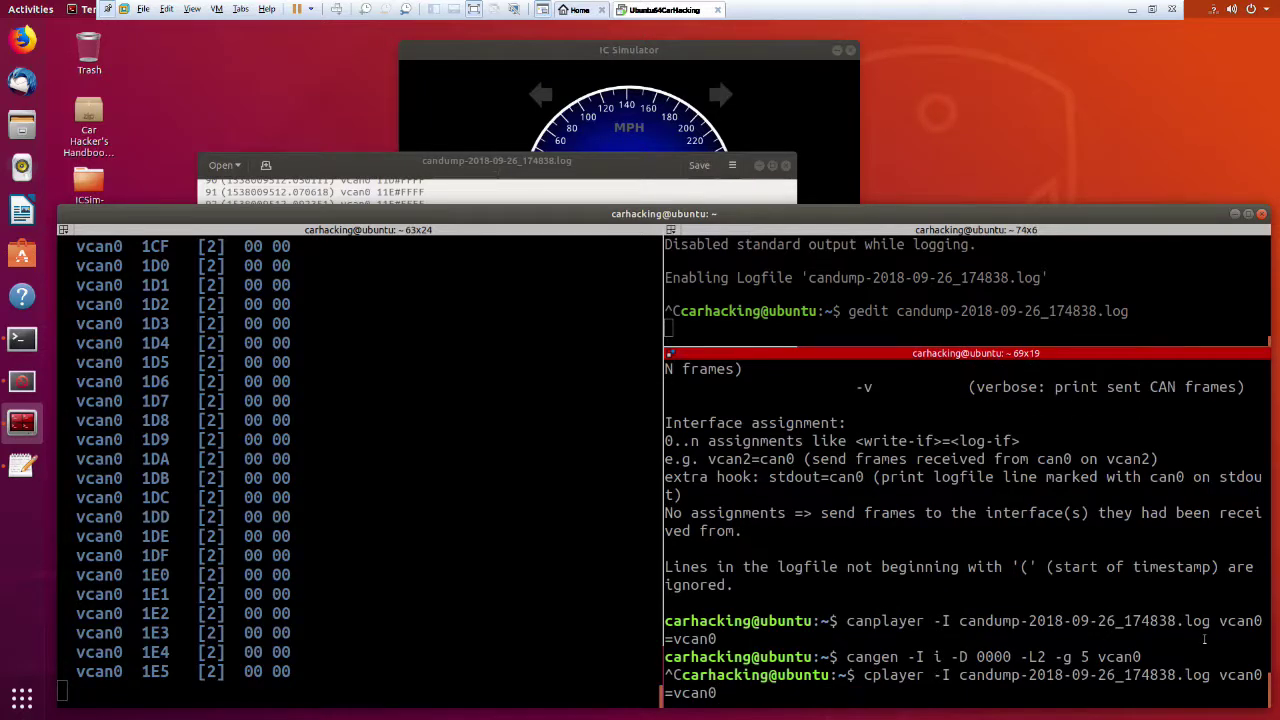
key("Return")
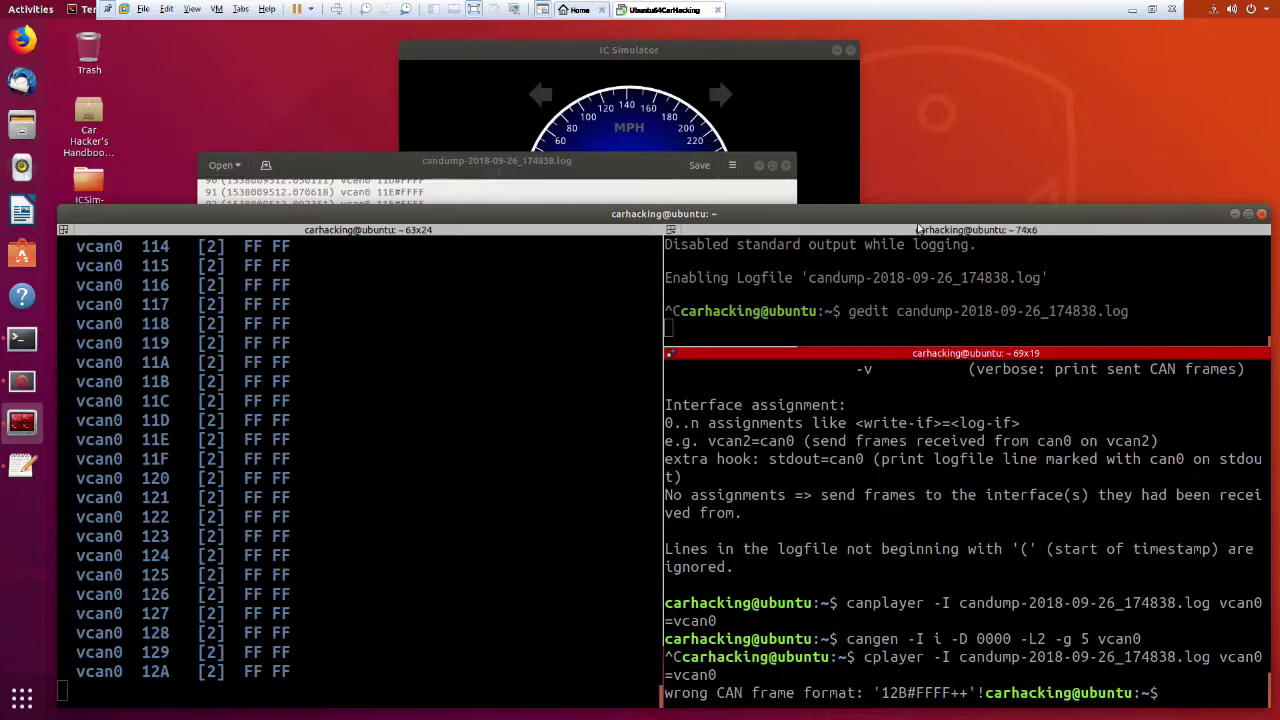
Restore the full candump log in gedit by pasting over all contents, and save.
left_click(640, 166)
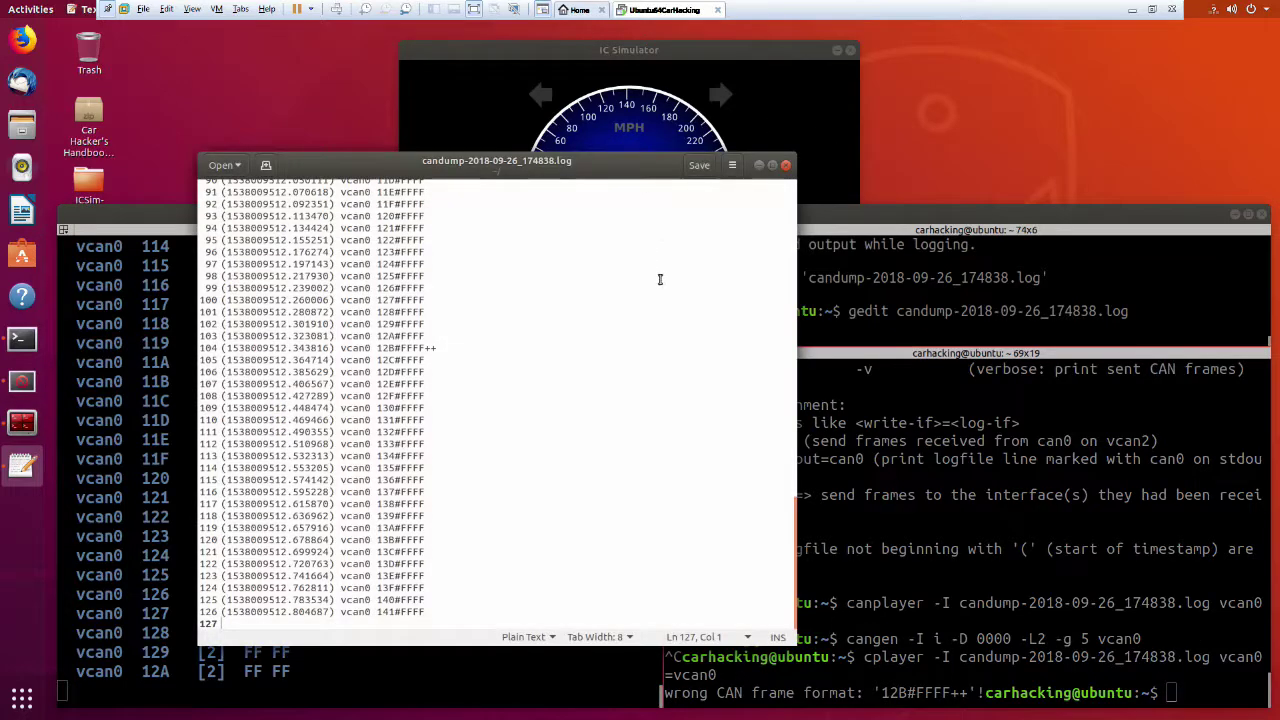
key("ctrl+a")
key("ctrl+v")
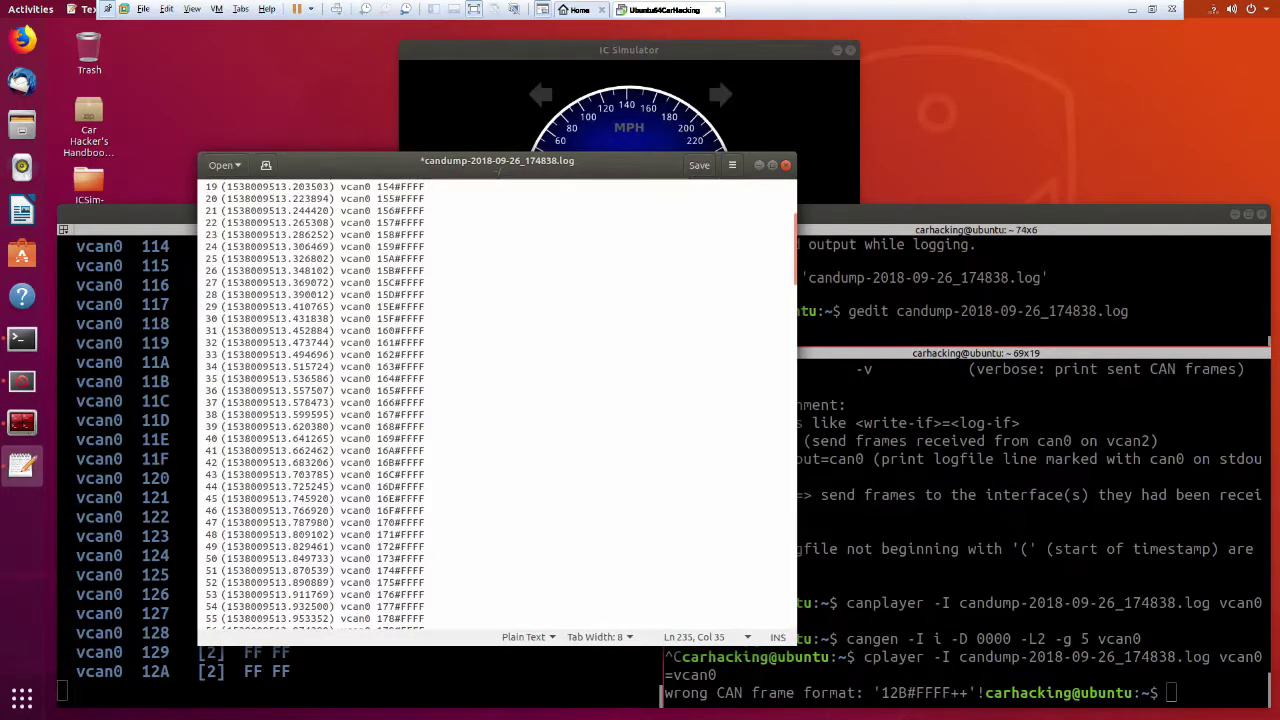
key("ctrl+s")
Replay the restored log with canplayer again and recall the replay command.
left_click(993, 581)
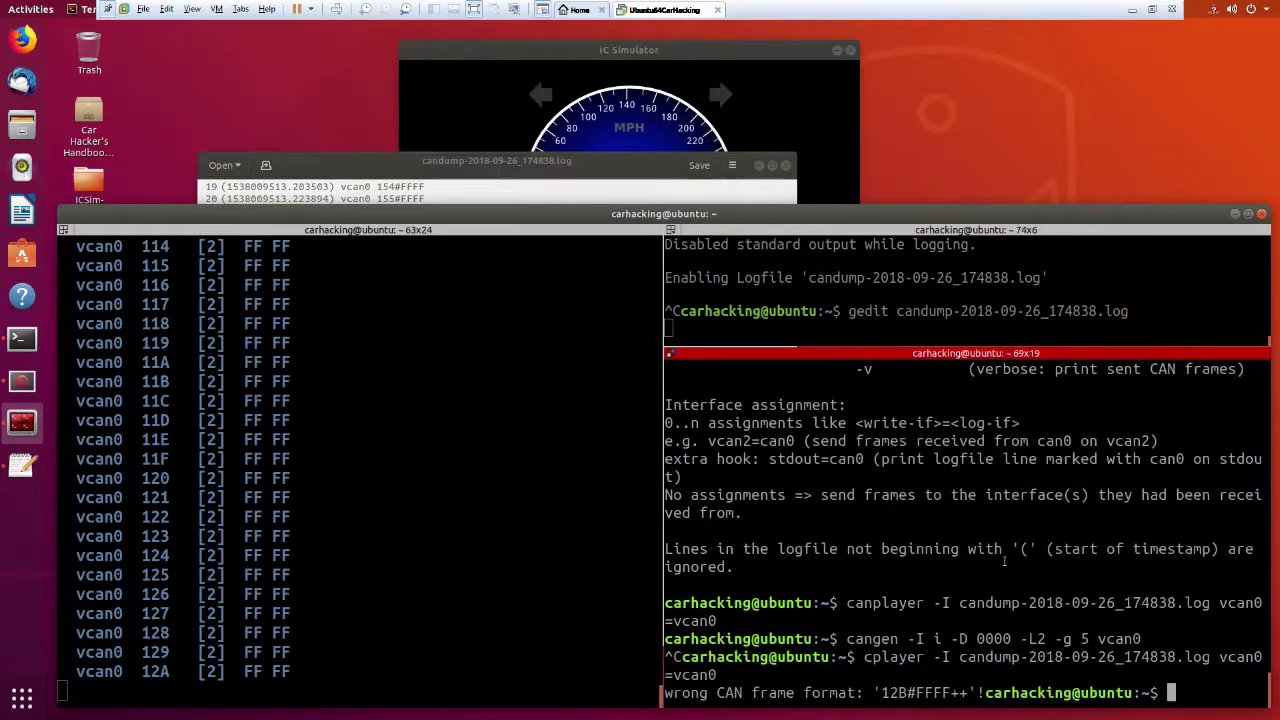
key("Up")
key("Up")
key("Up")
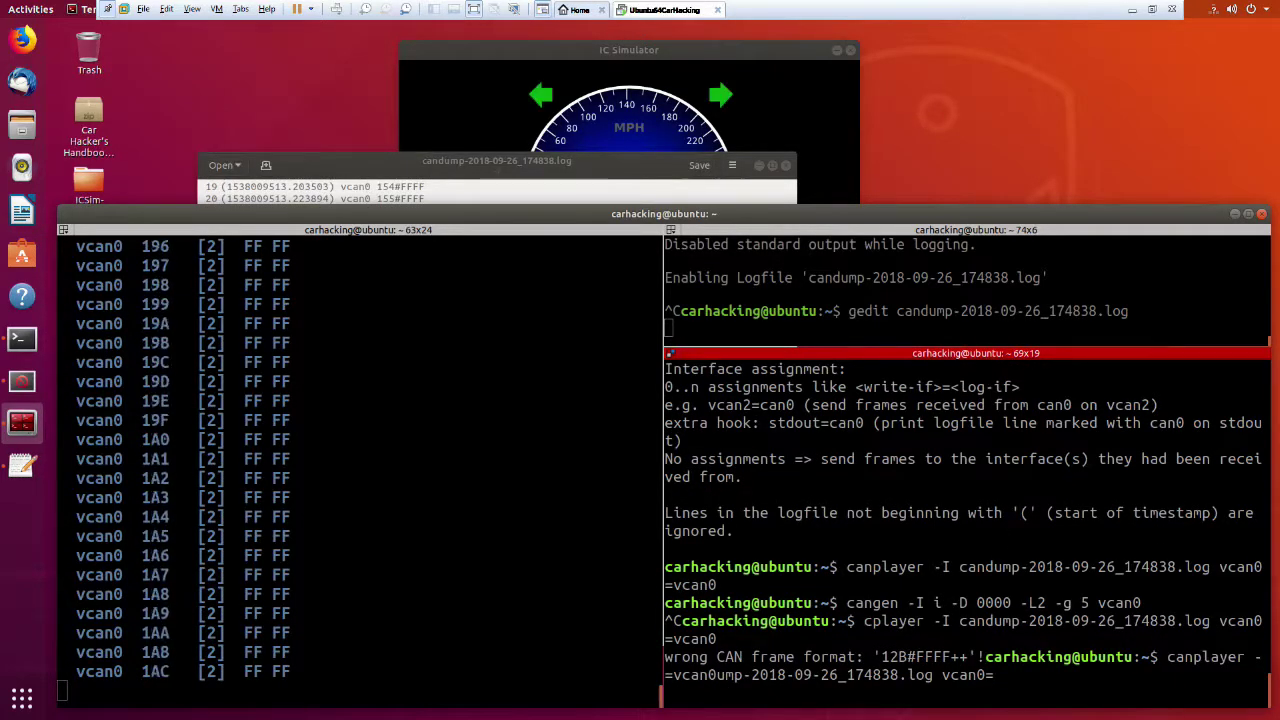
key("Return")
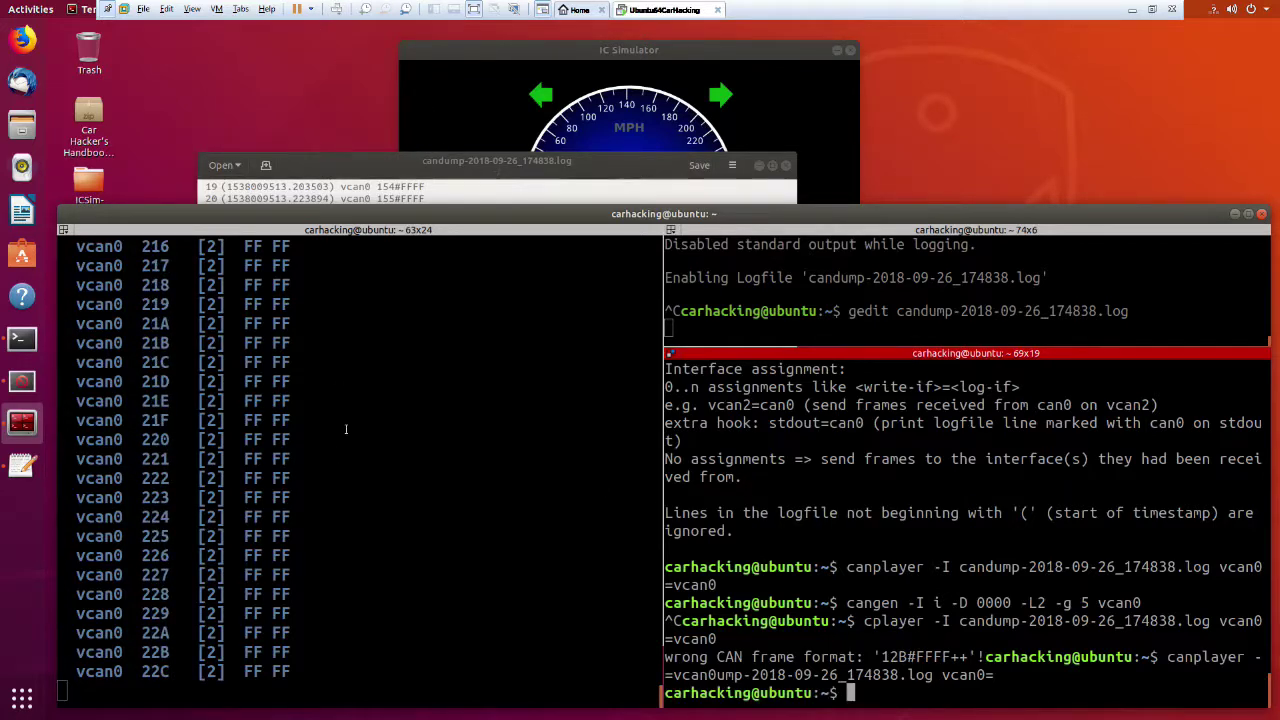
key("Up")
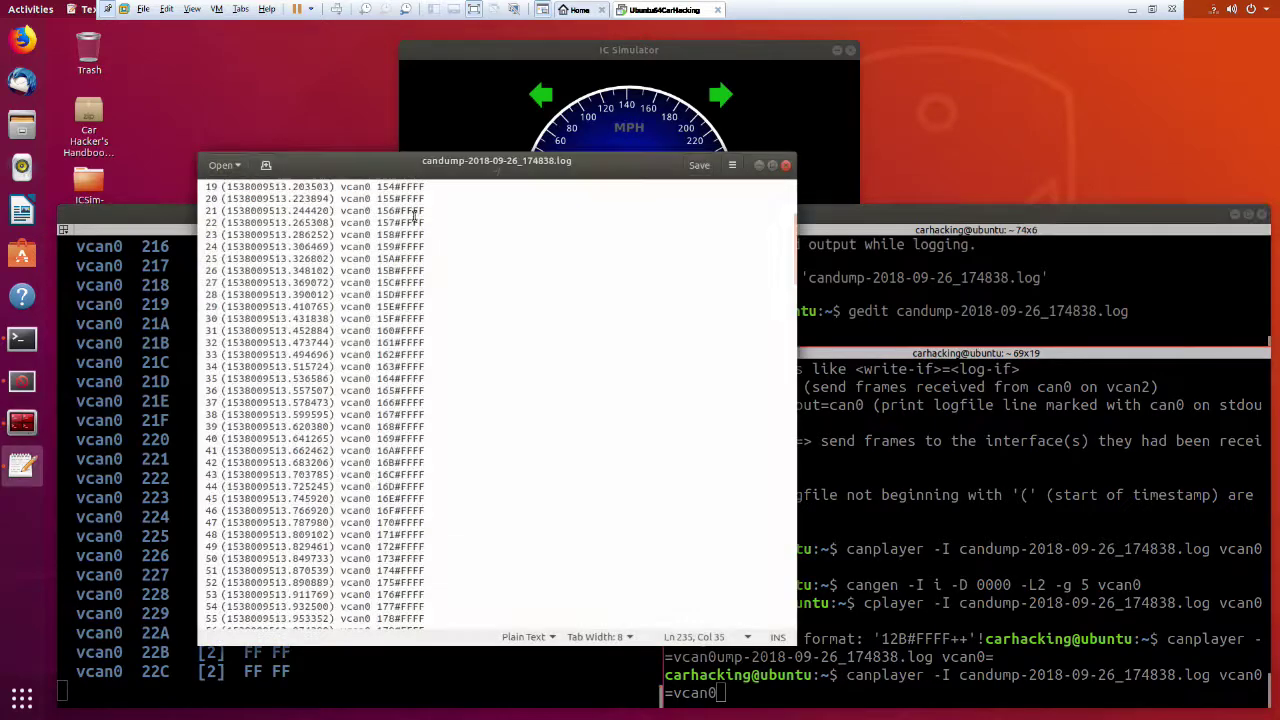
Delete all log lines after line 98's 1A3#FFFF frame and save the file.
left_click(319, 166)
scroll(467, 360, "down", 3)
left_click(467, 360)
scroll(517, 431, "down", 15)
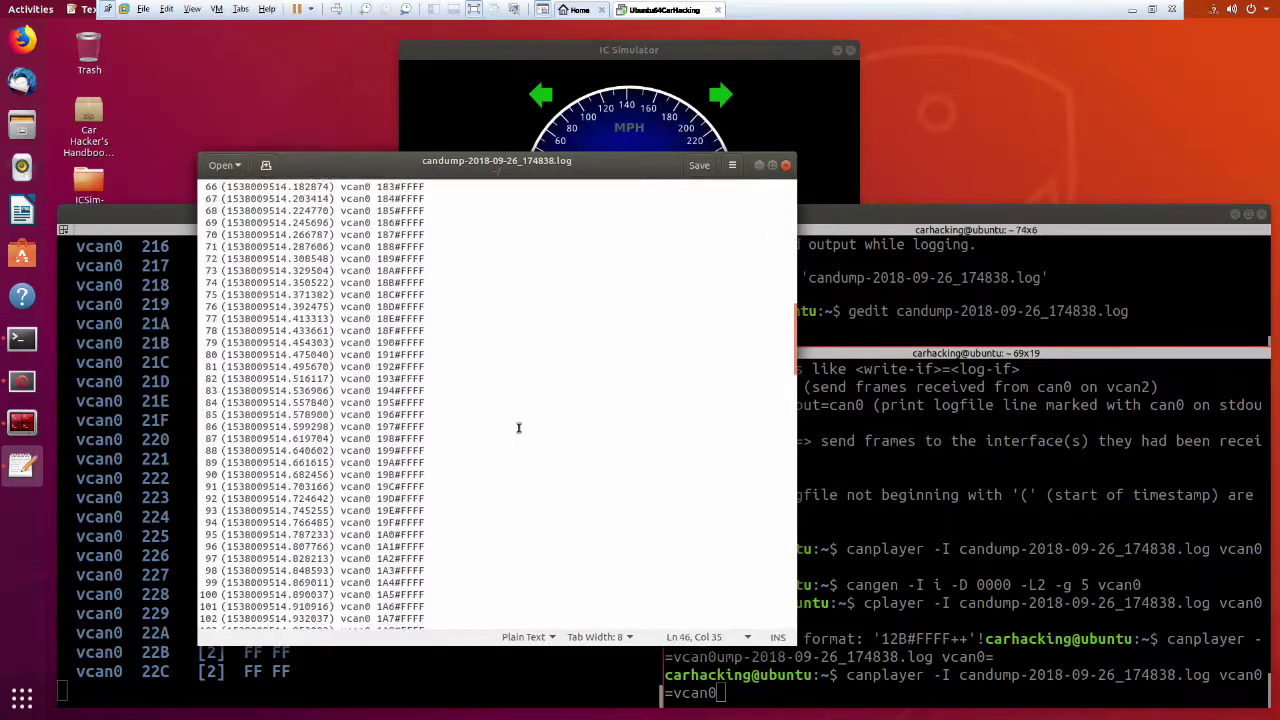
key("ctrl+End")
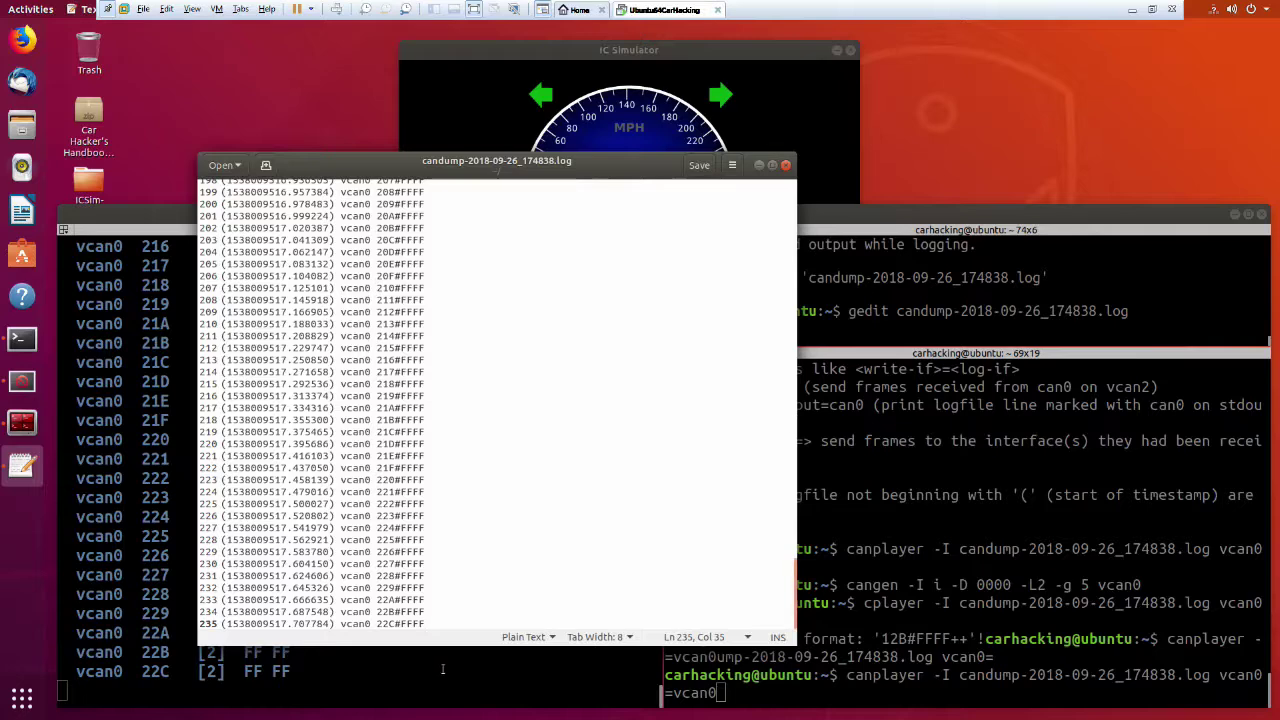
left_click_drag(437, 628, 189, 540)
key("Delete")
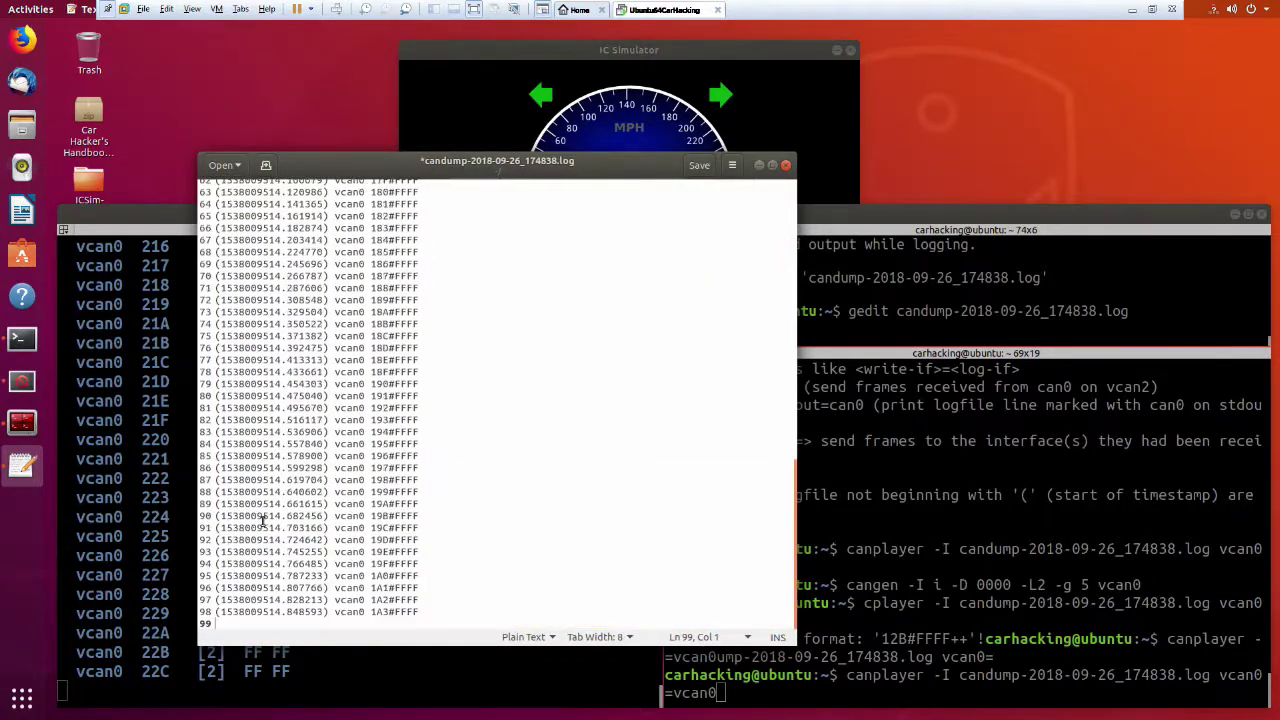
key("ctrl+s")
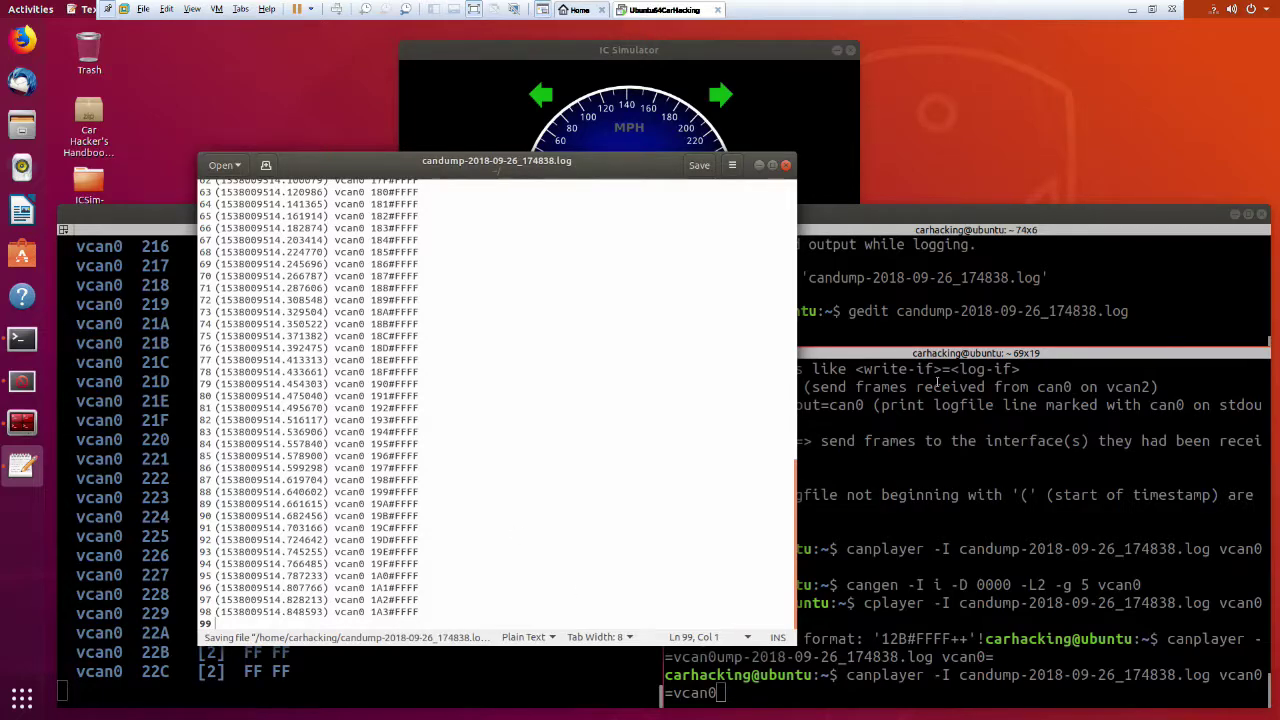
Run cangen briefly, stop it, then replay the trimmed log onto vcan0 with canplayer.
left_click(900, 483)
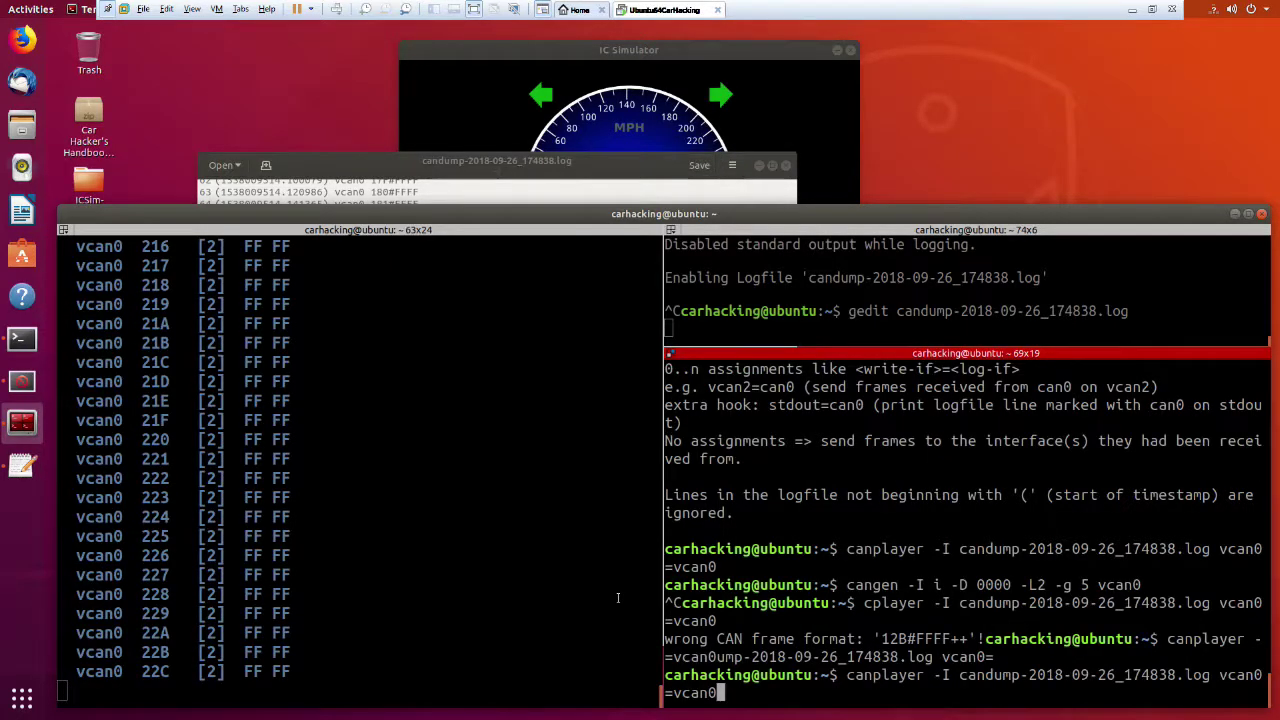
key("Up")
left_click(618, 597)
key("Up")
key("Up")
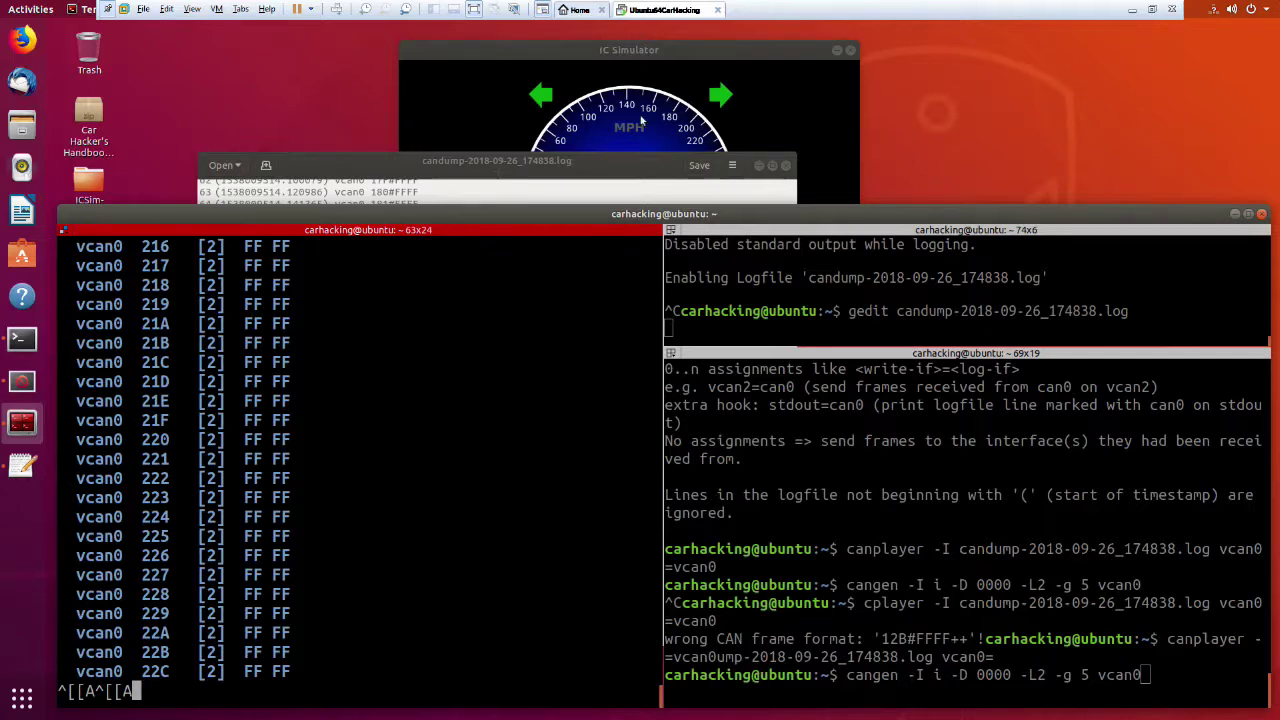
left_click(997, 495)
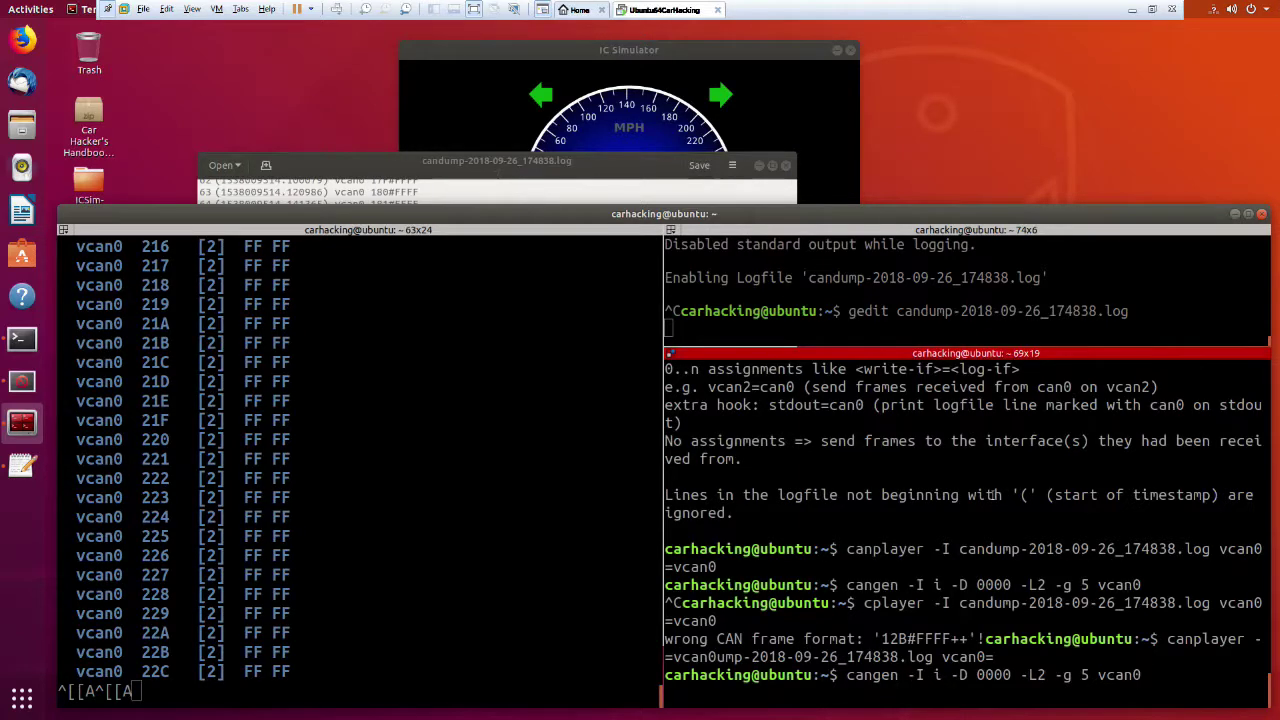
key("Return")
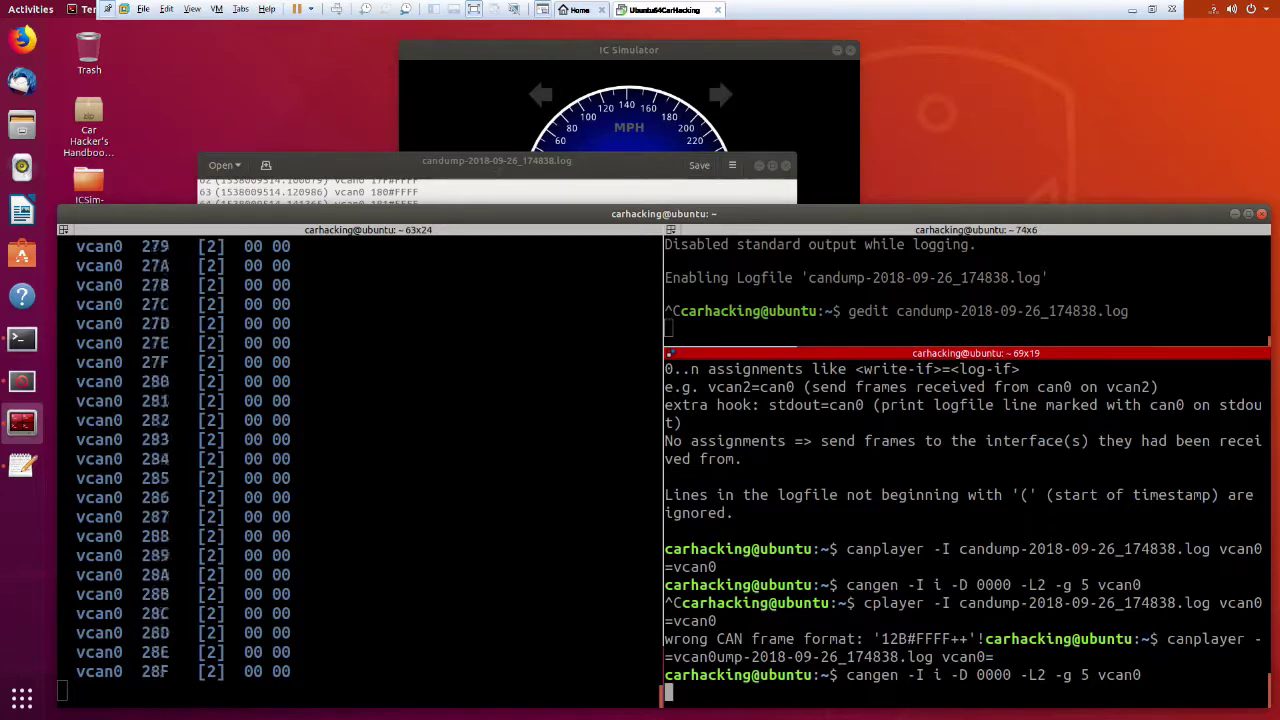
key("ctrl+c")
key("Up")
key("Up")
key("Up")
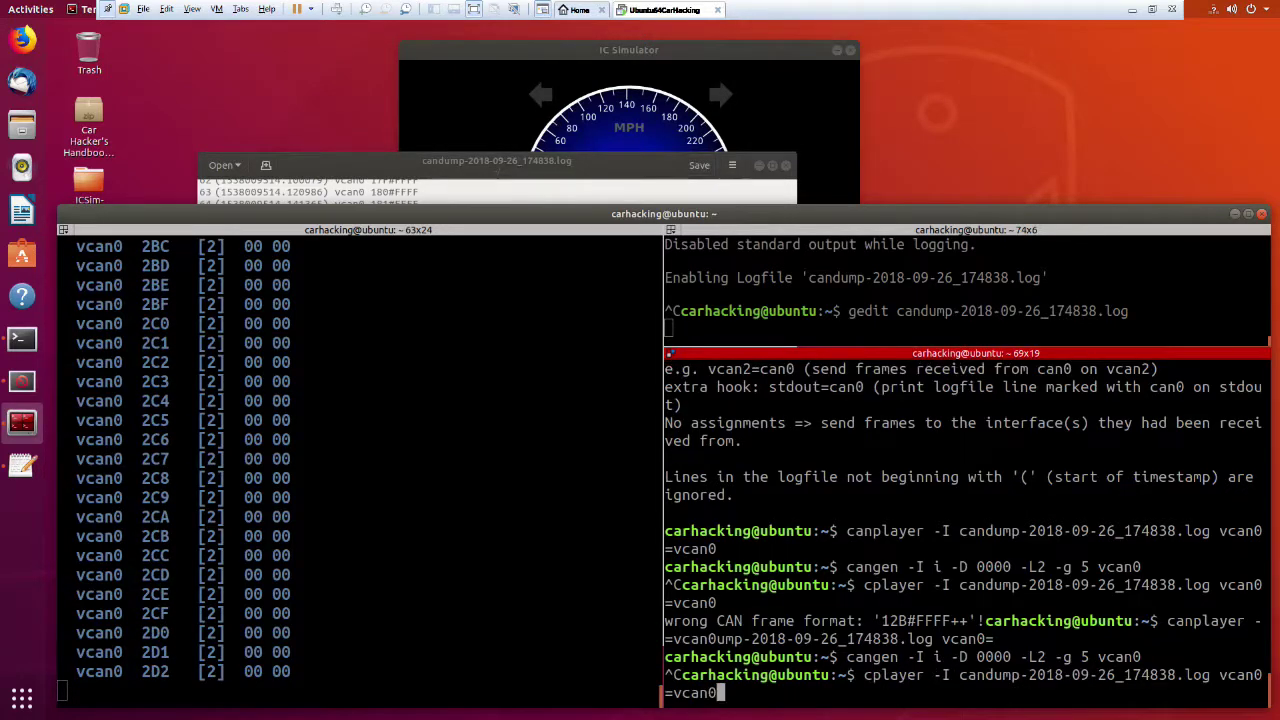
key("Return")
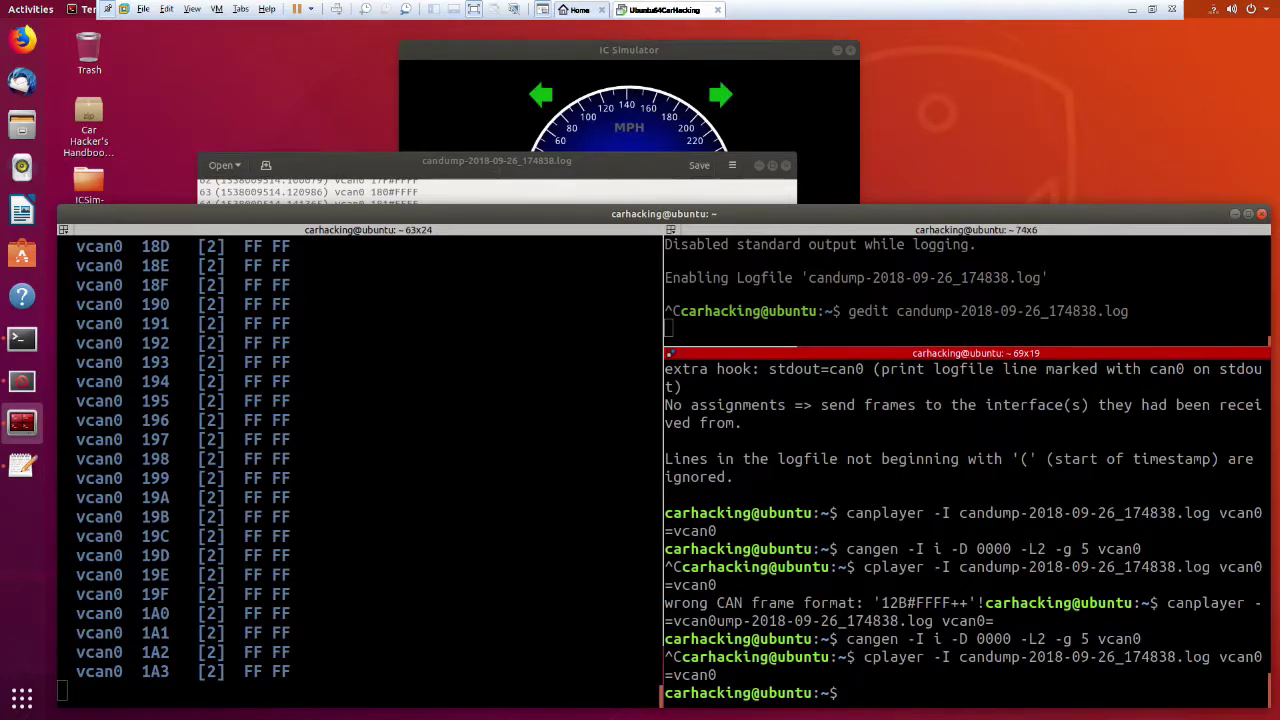
Delete the first 34 log lines so the log starts at frame 164, and save.
left_click(374, 161)
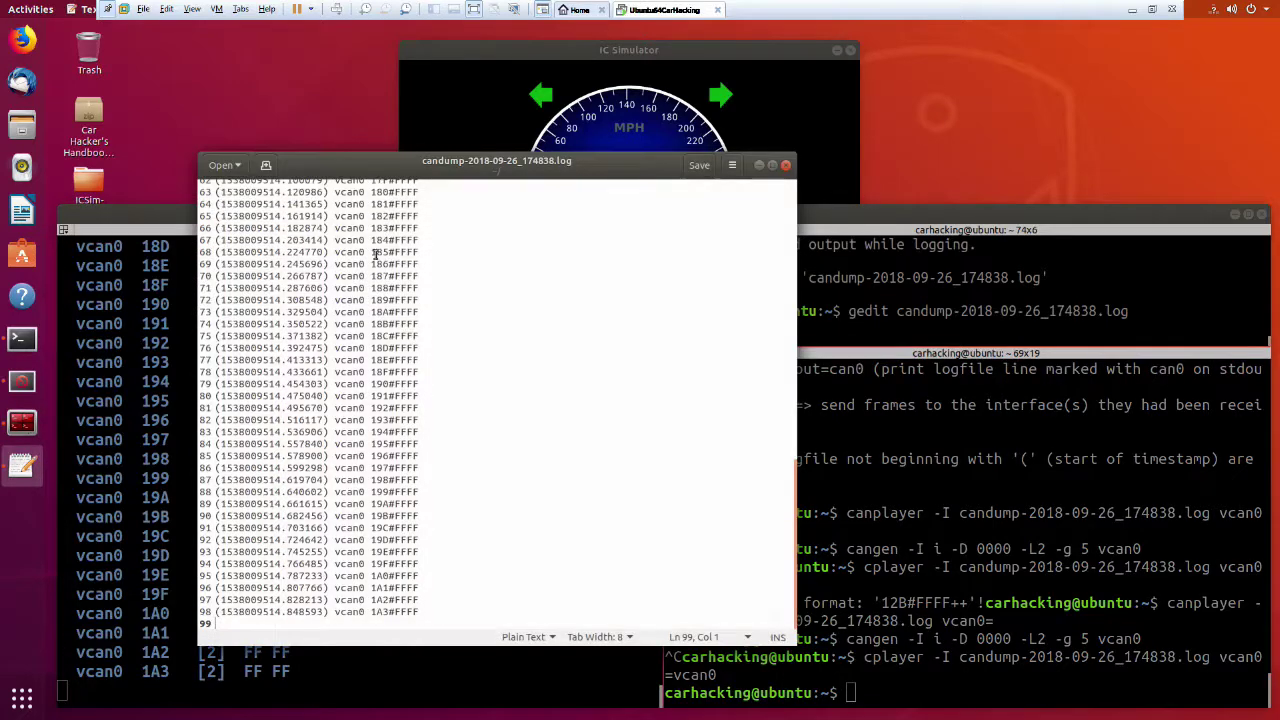
scroll(443, 371, "up", 3)
left_click(459, 393)
scroll(459, 393, "up", 10)
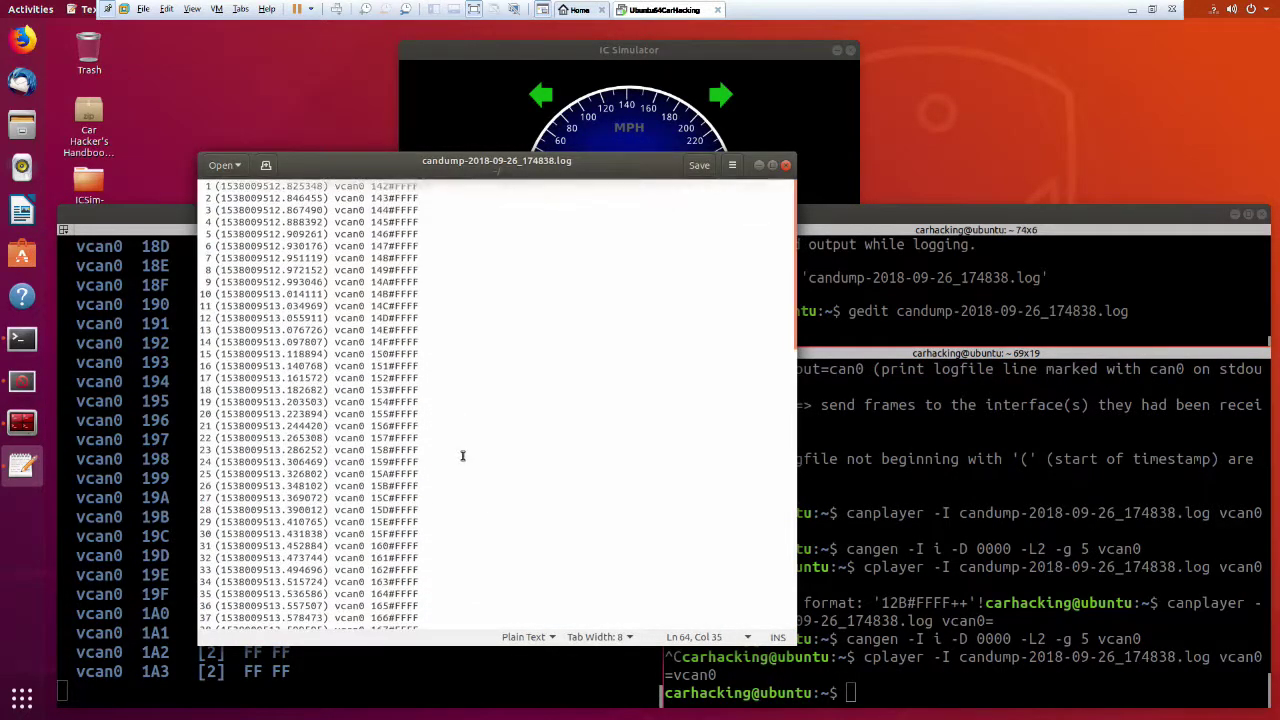
left_click_drag(494, 577, 87, 95)
key("BackSpace")
key("ctrl+s")
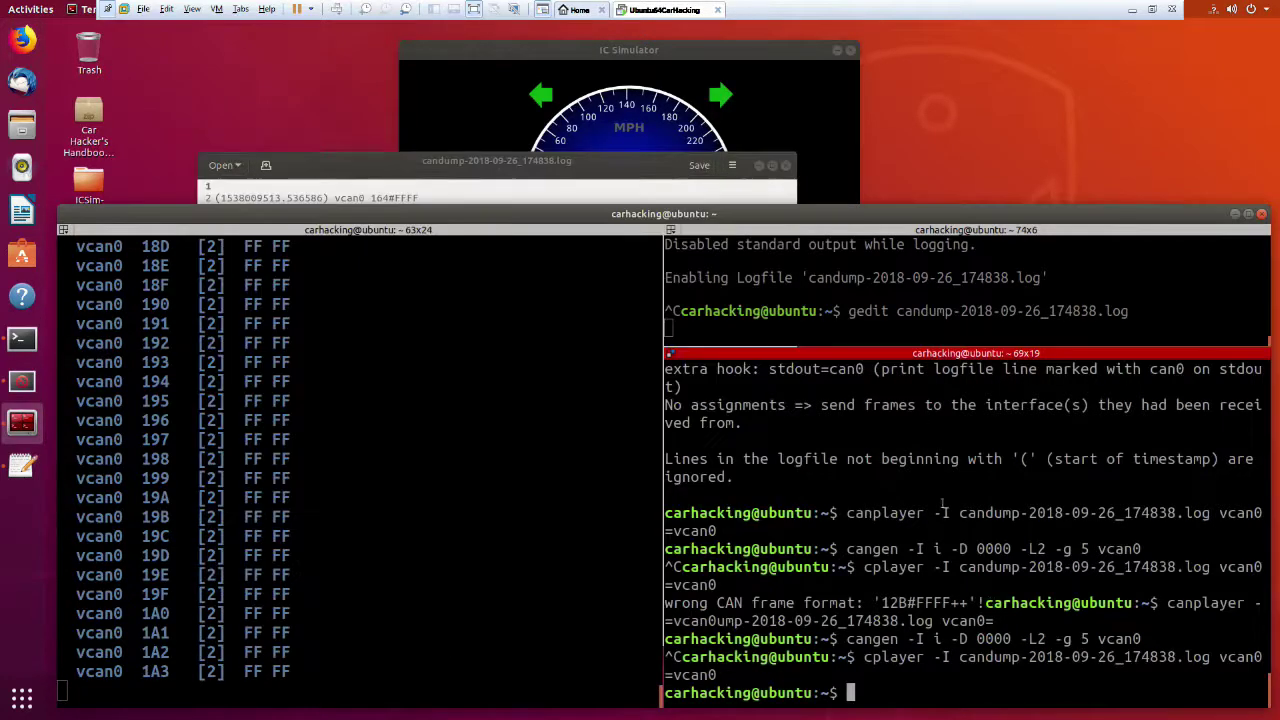
Reset signals to 00 00 with a brief cangen run, then replay the trimmed log.
left_click(988, 603)
key("Up")
key("Up")
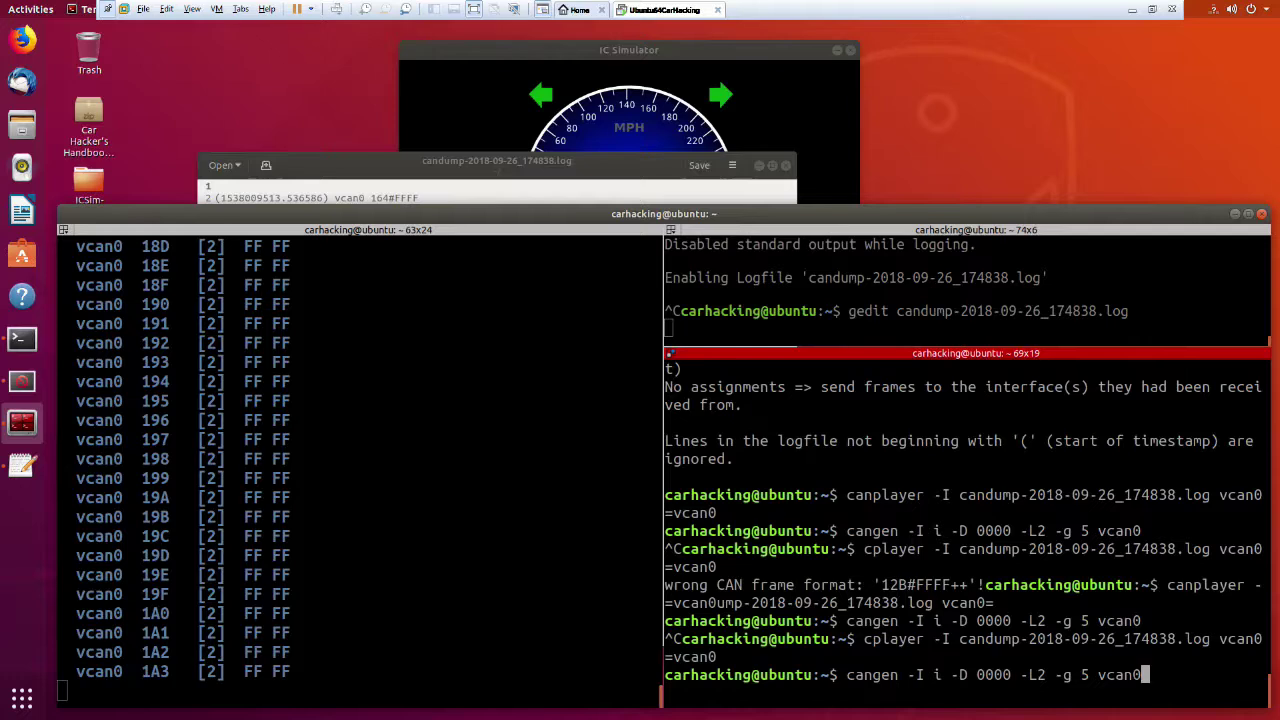
key("Return")
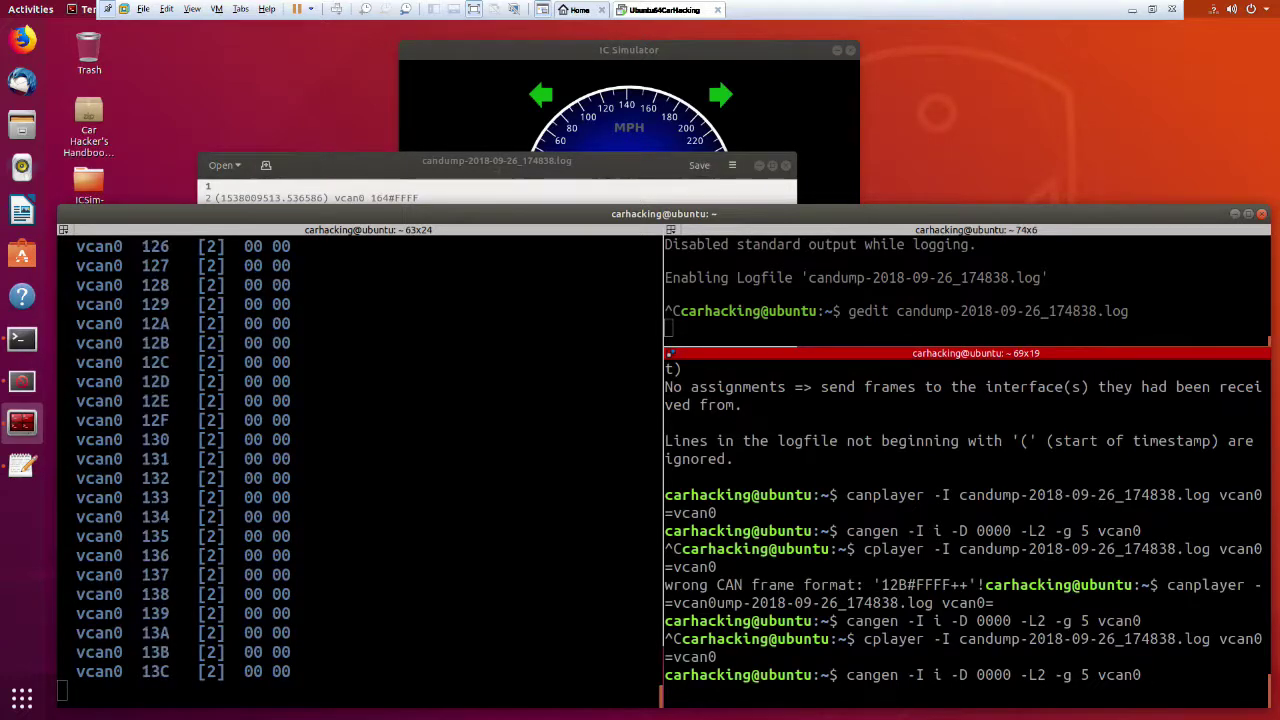
key("ctrl+c")
key("Up")
key("Up")
key("Return")
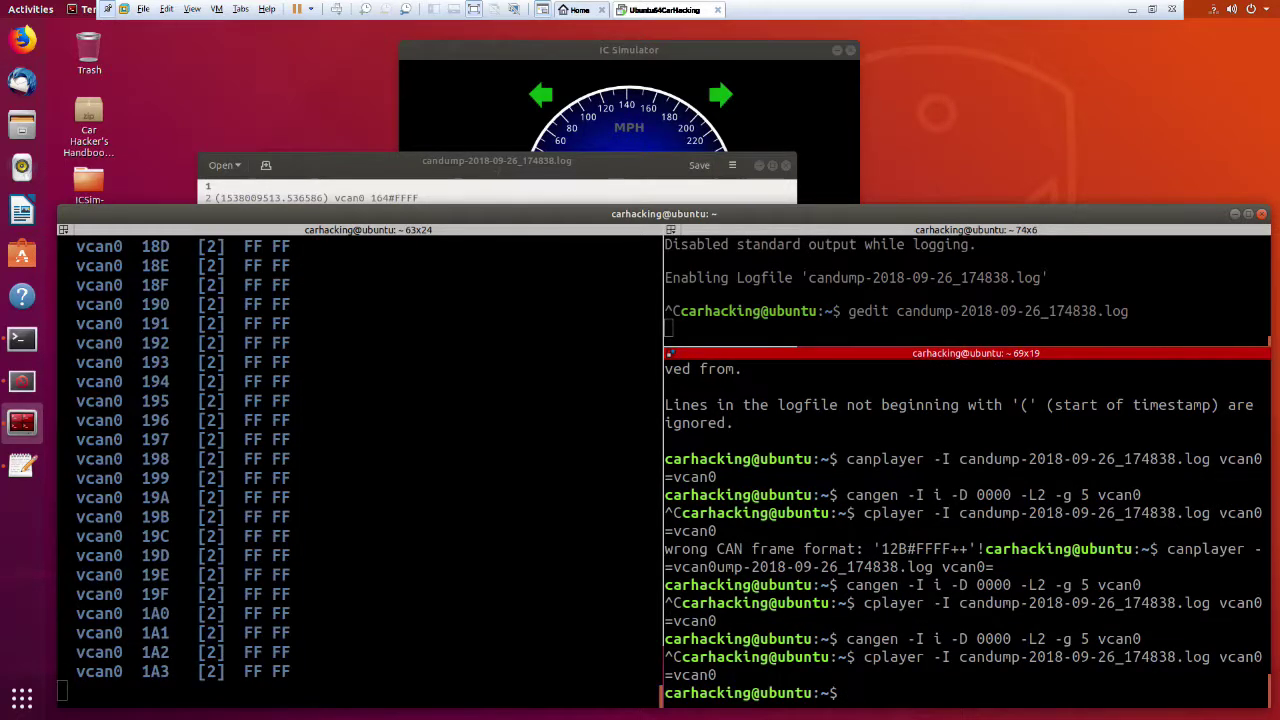
Run and stop cangen once more to reset candump traffic to 00 00.
key("Up")
key("Up")
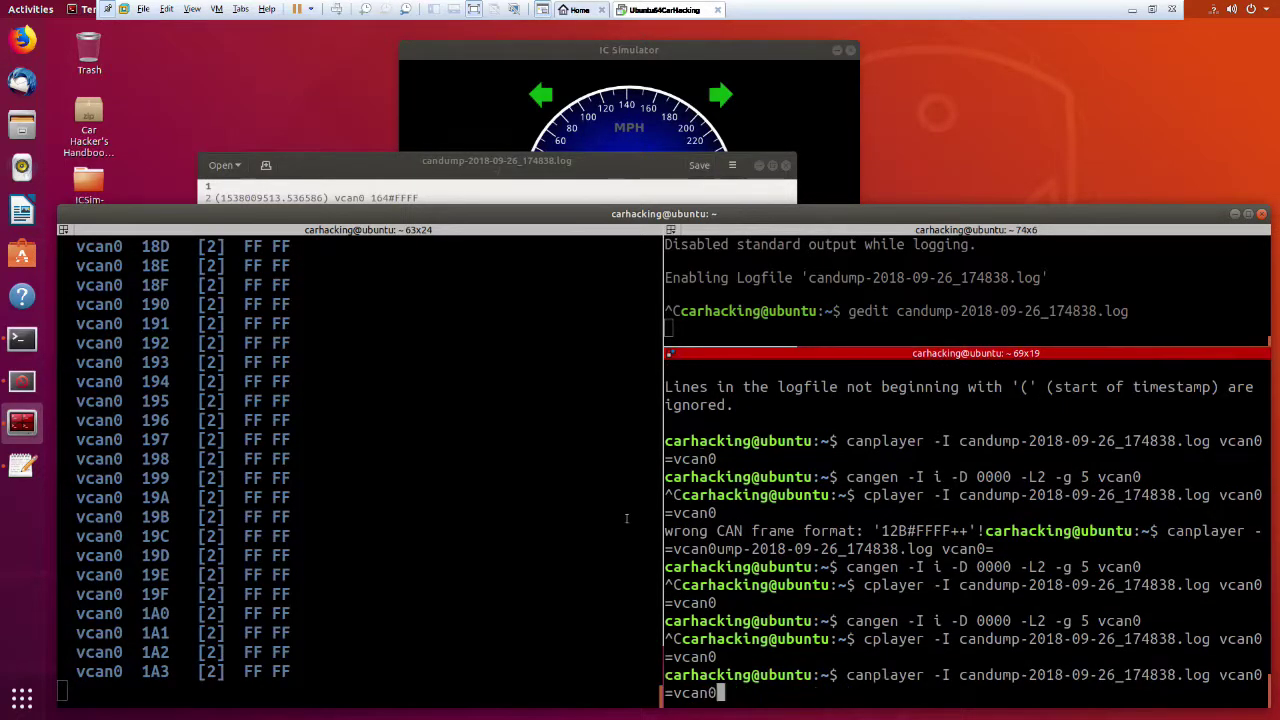
key("Return")
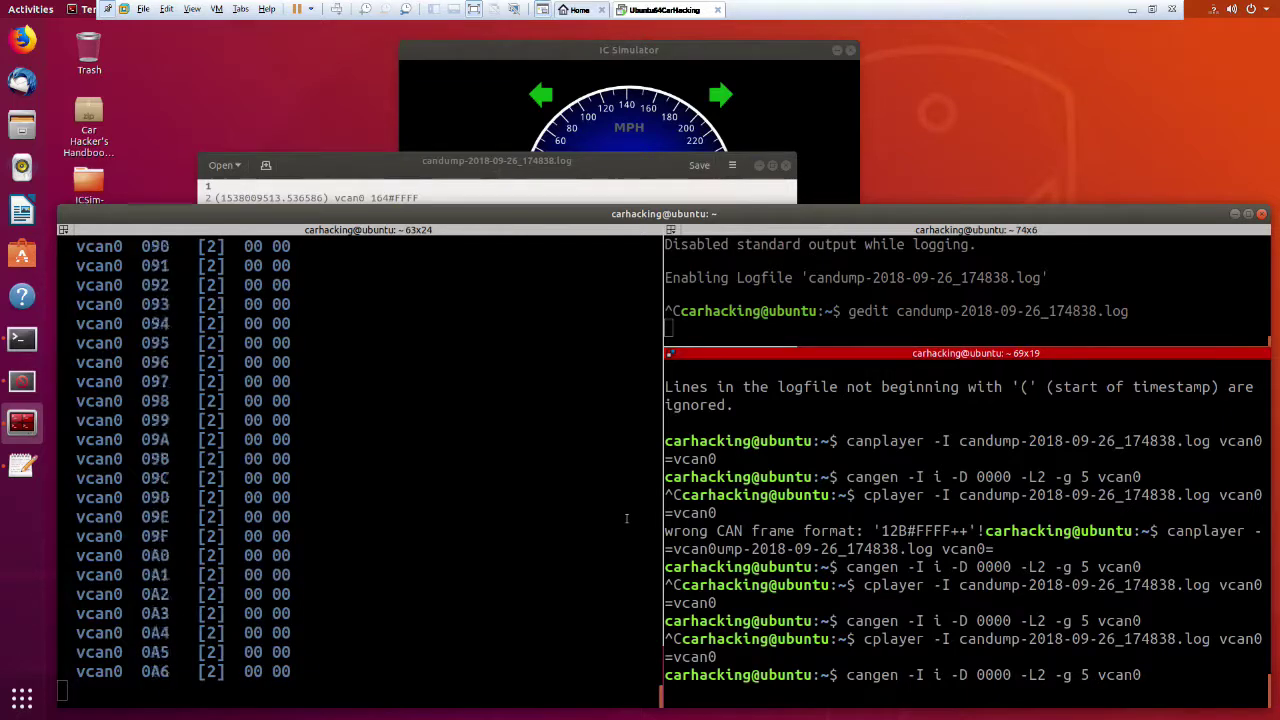
key("ctrl+c")
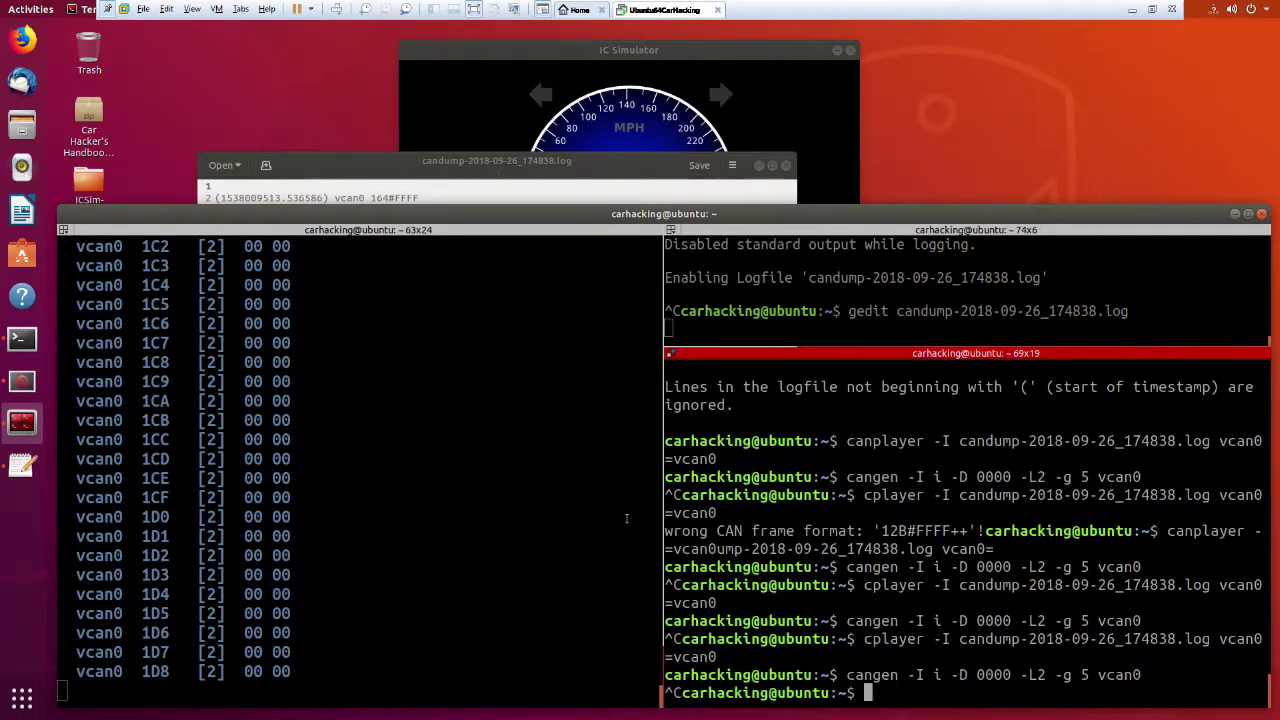
key("Up")
key("Up")
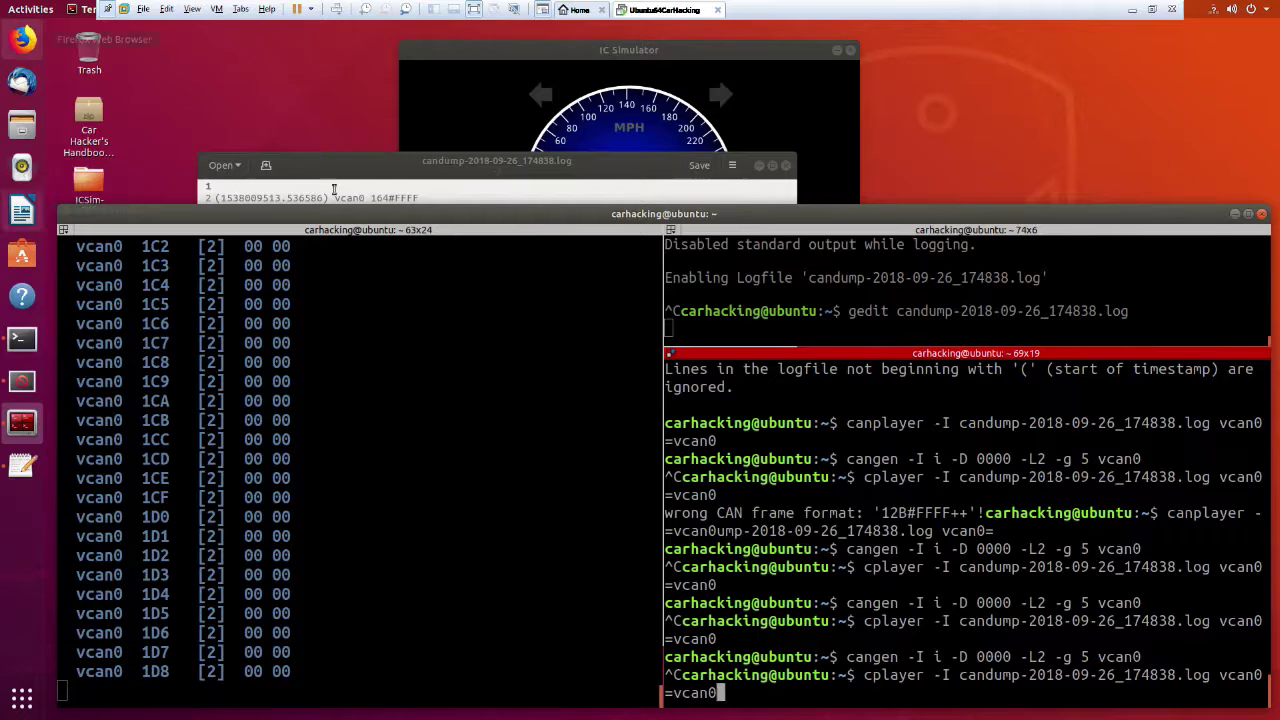
left_click(368, 160)
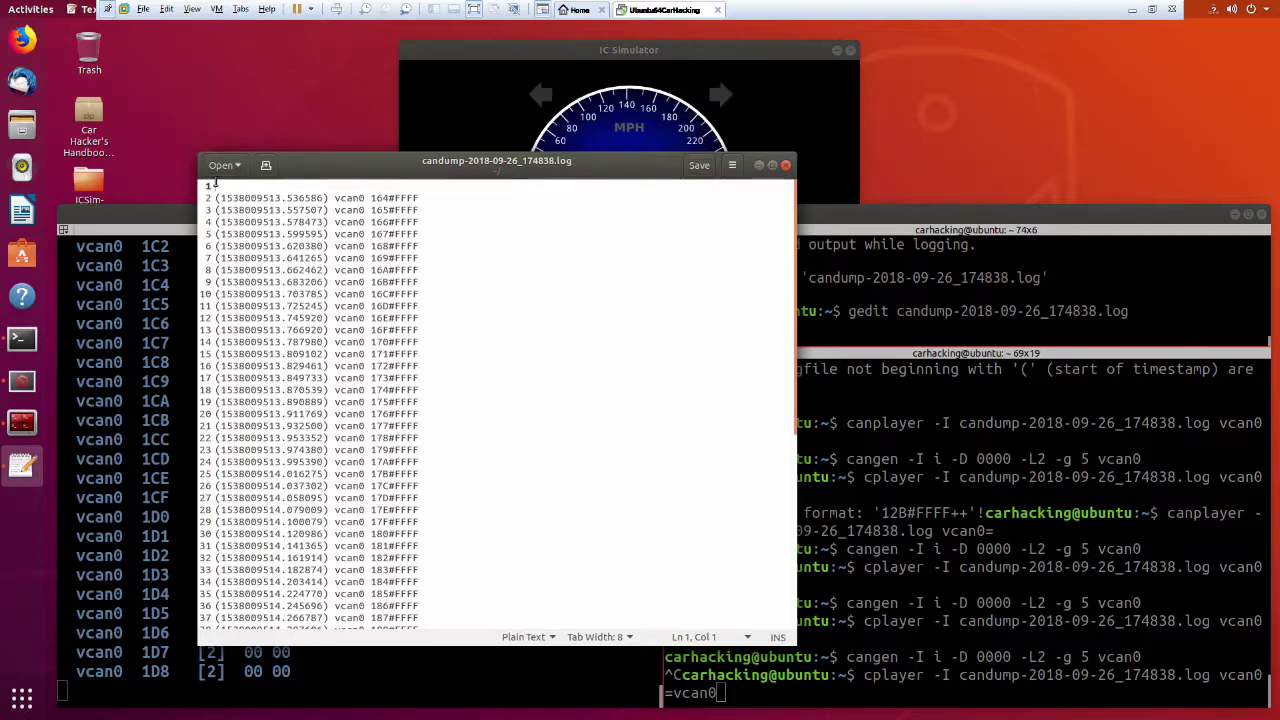
Delete leading log lines 1–31 so the log runs from frame 182 to 1A3, and save.
left_click_drag(220, 185, 469, 549)
key("Delete")
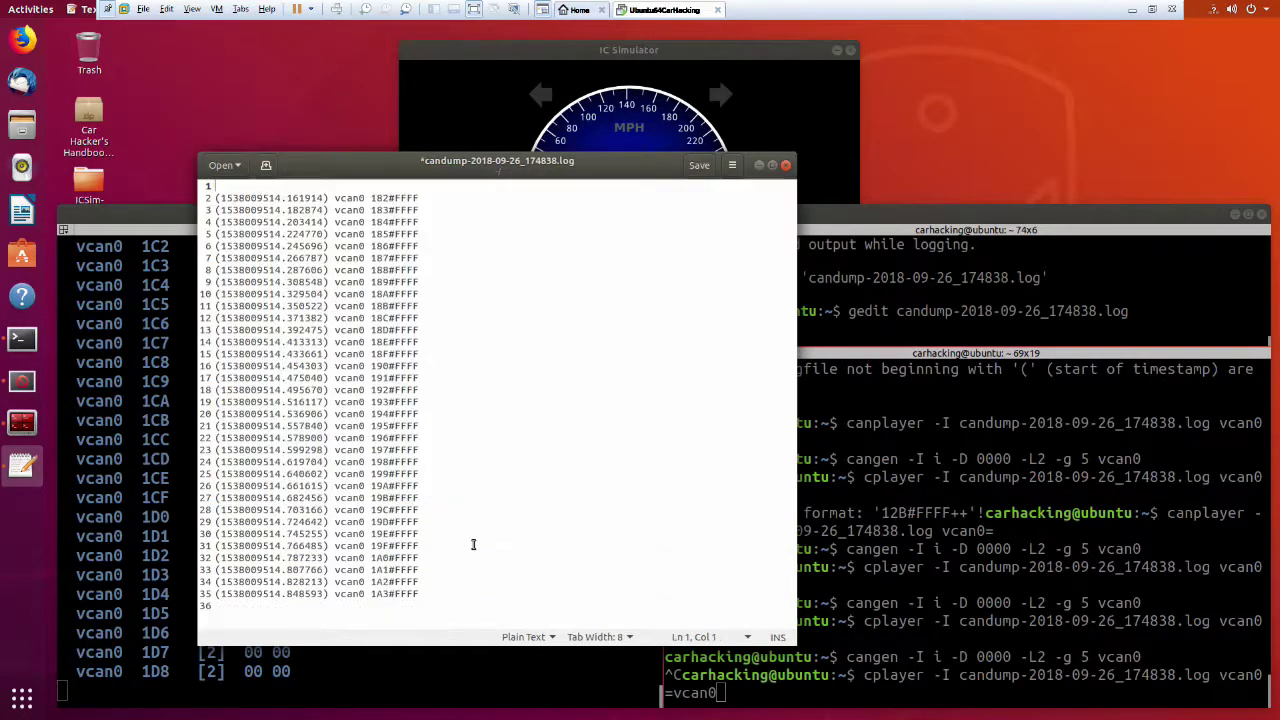
key("ctrl+s")
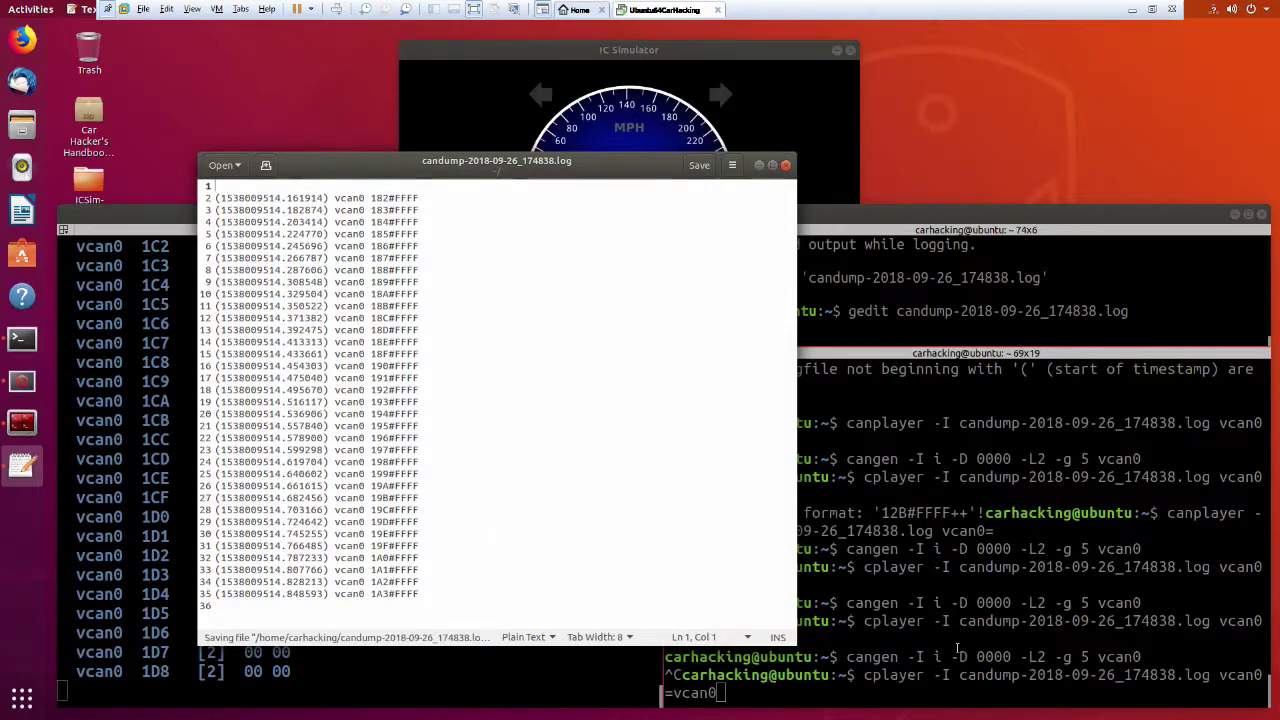
Replay the trimmed log onto vcan0, then run and stop cangen to reset traffic to 00 00.
left_click(960, 645)
key("Return")
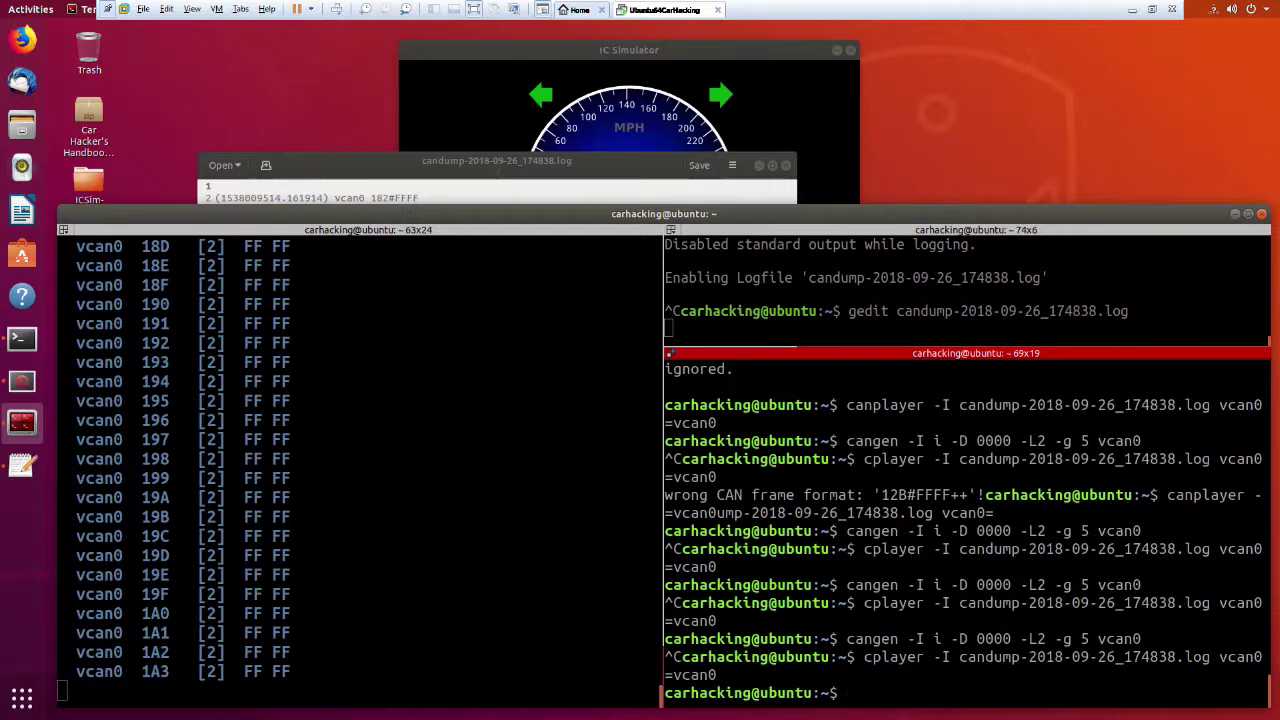
key("Up")
key("Up")
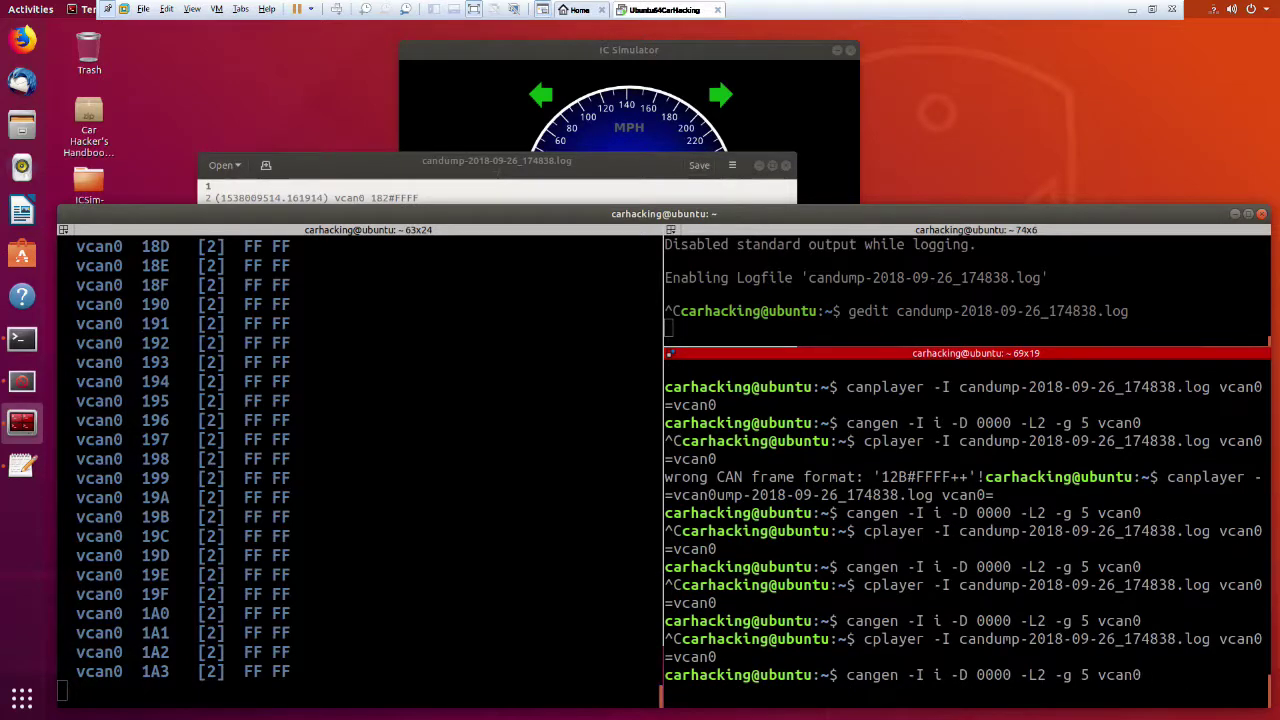
key("Return")
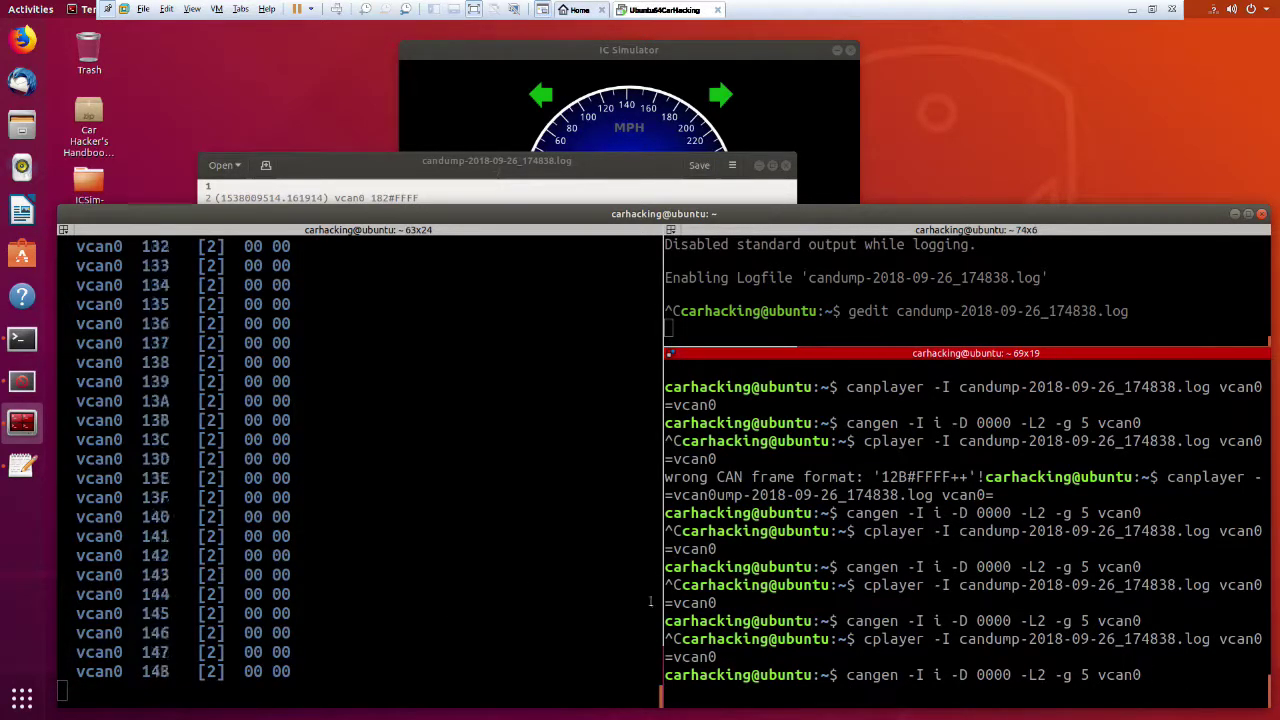
left_click_drag(665, 513, 1262, 533)
key("ctrl+c")
left_click(520, 191)
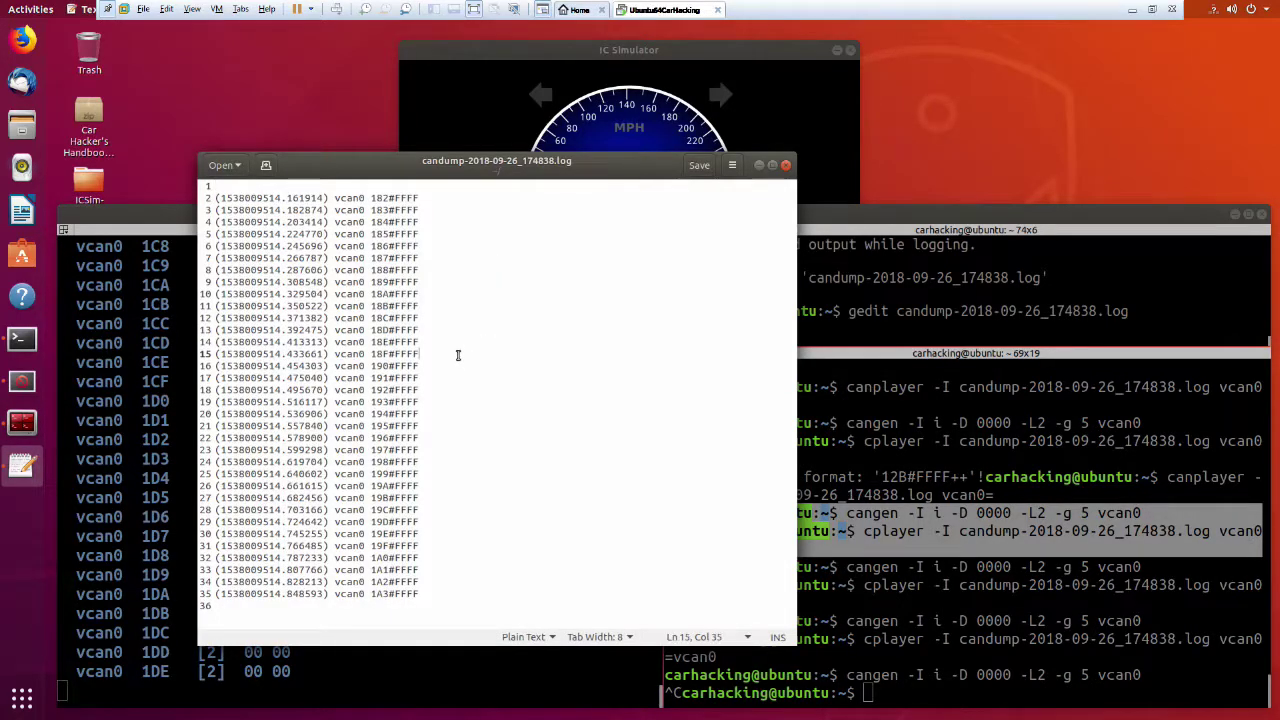
Delete log lines 16–35 so only frames 182 through 18F remain, and save.
left_click_drag(458, 355, 447, 716)
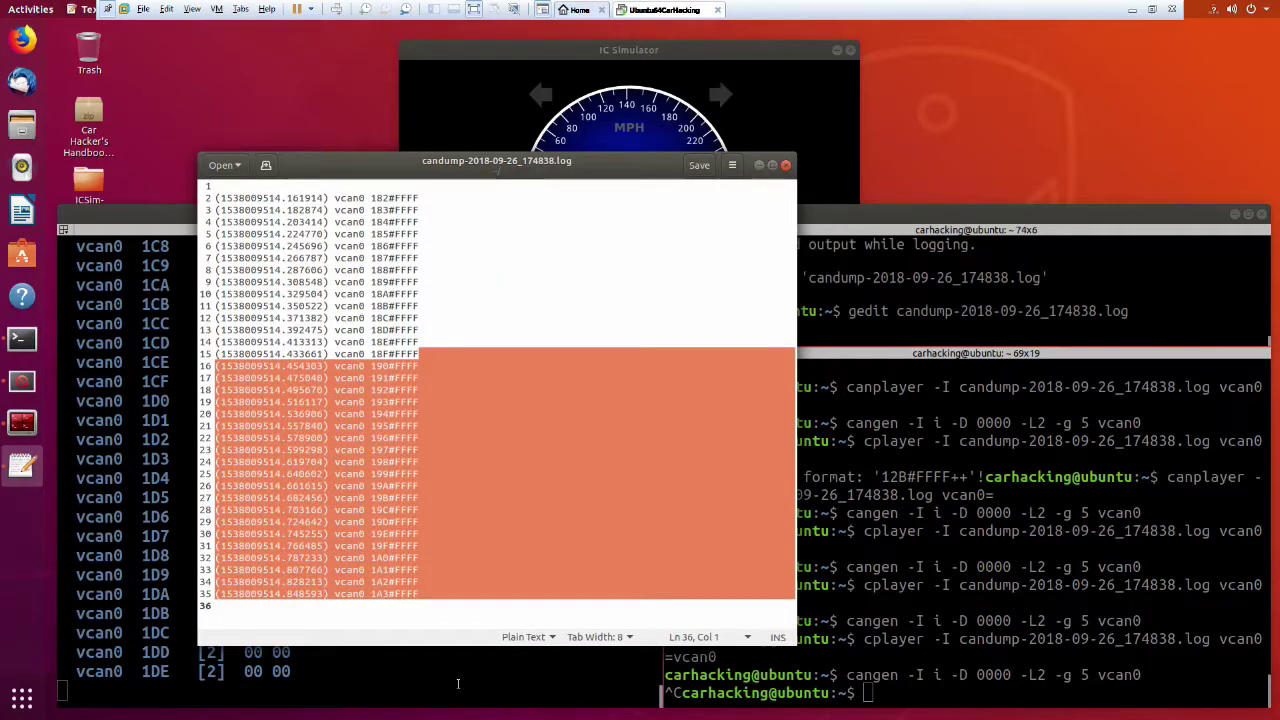
left_click(458, 683)
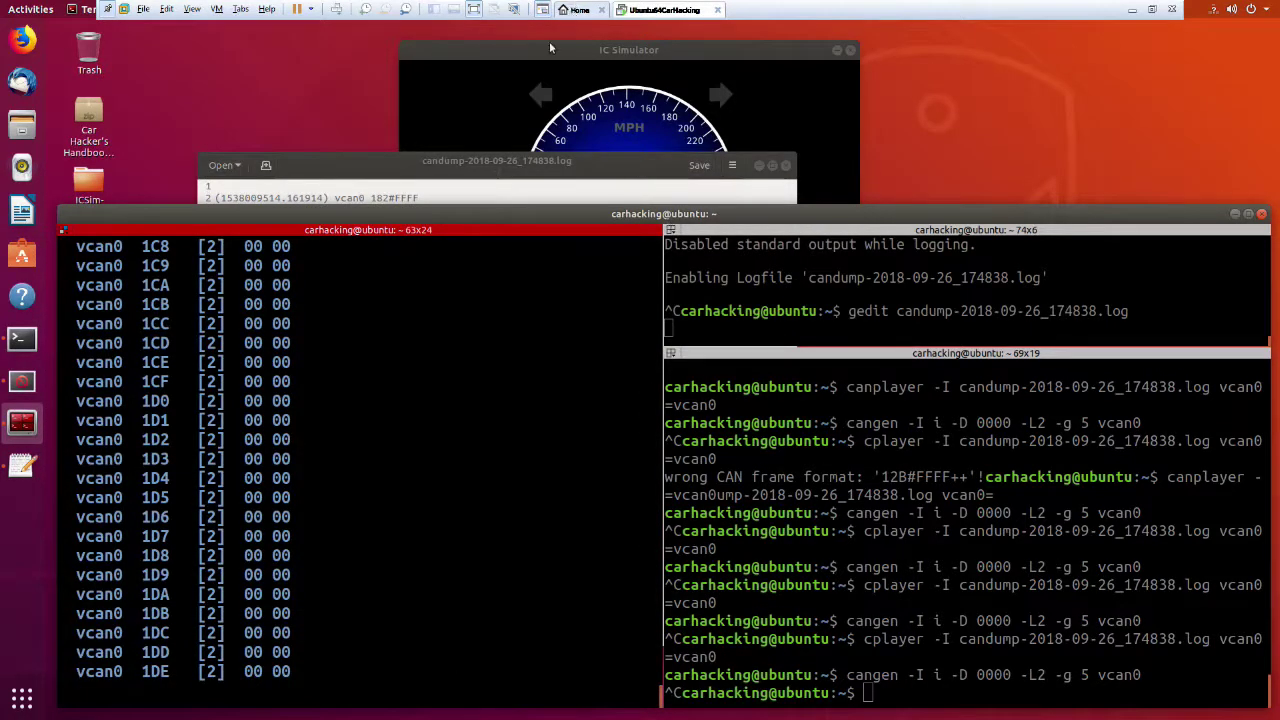
left_click(462, 174)
key("BackSpace")
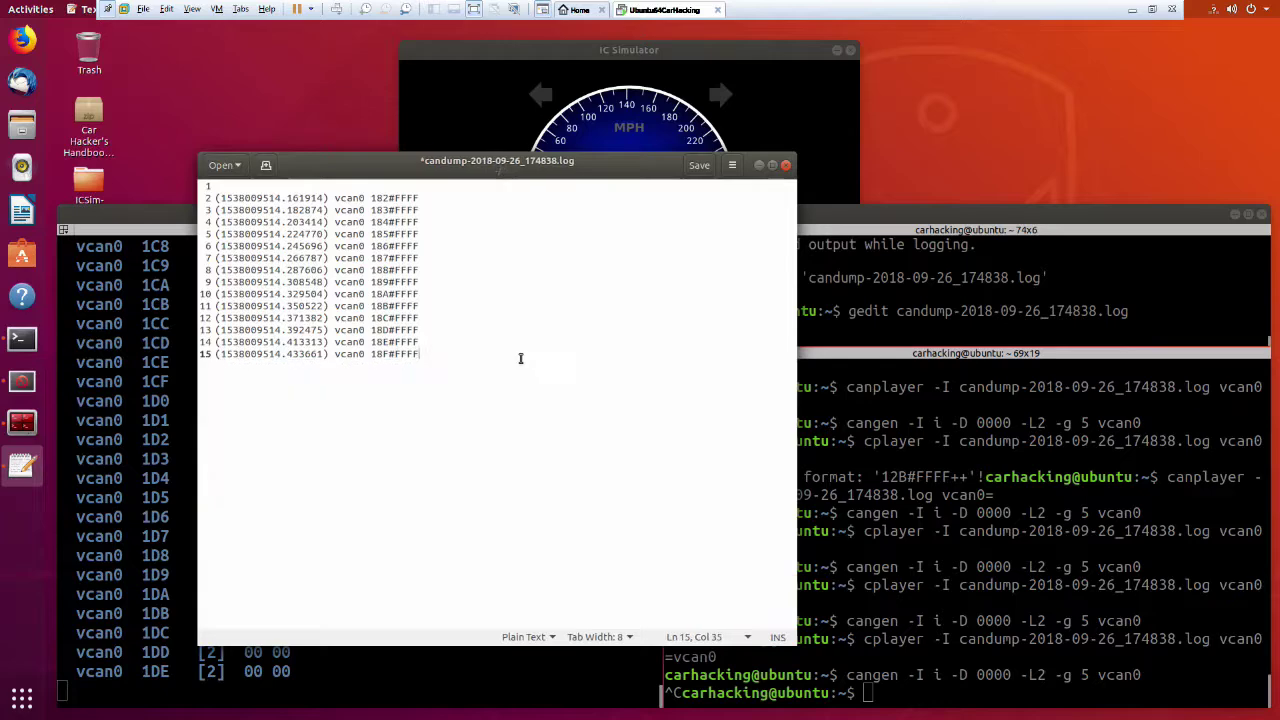
key("ctrl+s")
Replay the shortened log onto vcan0 with canplayer, lighting the turn signals.
key("alt+Tab")
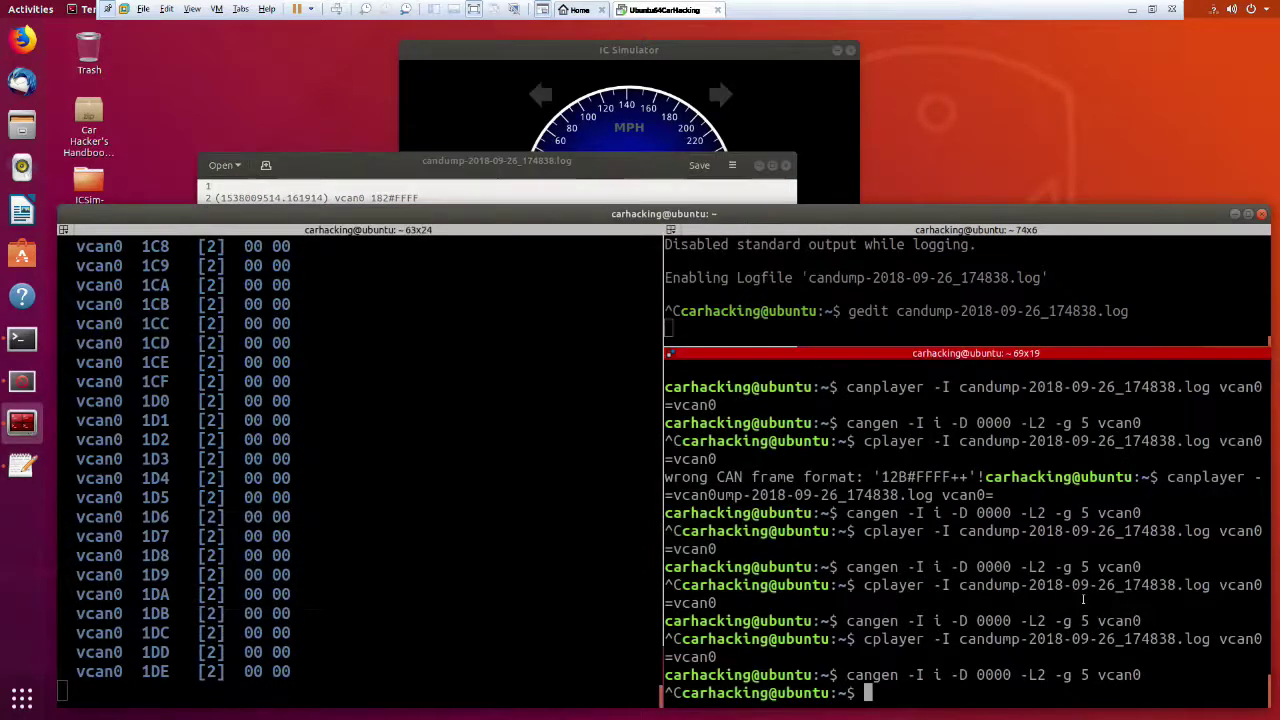
key("Up")
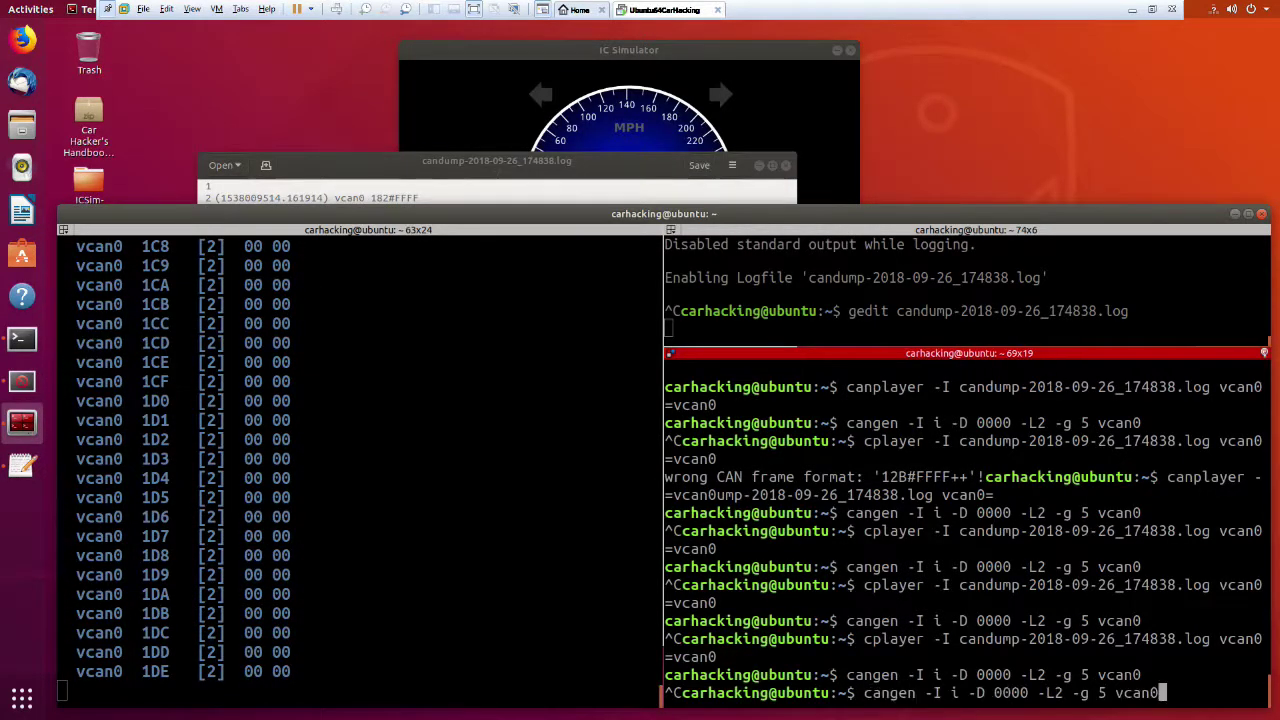
key("Up")
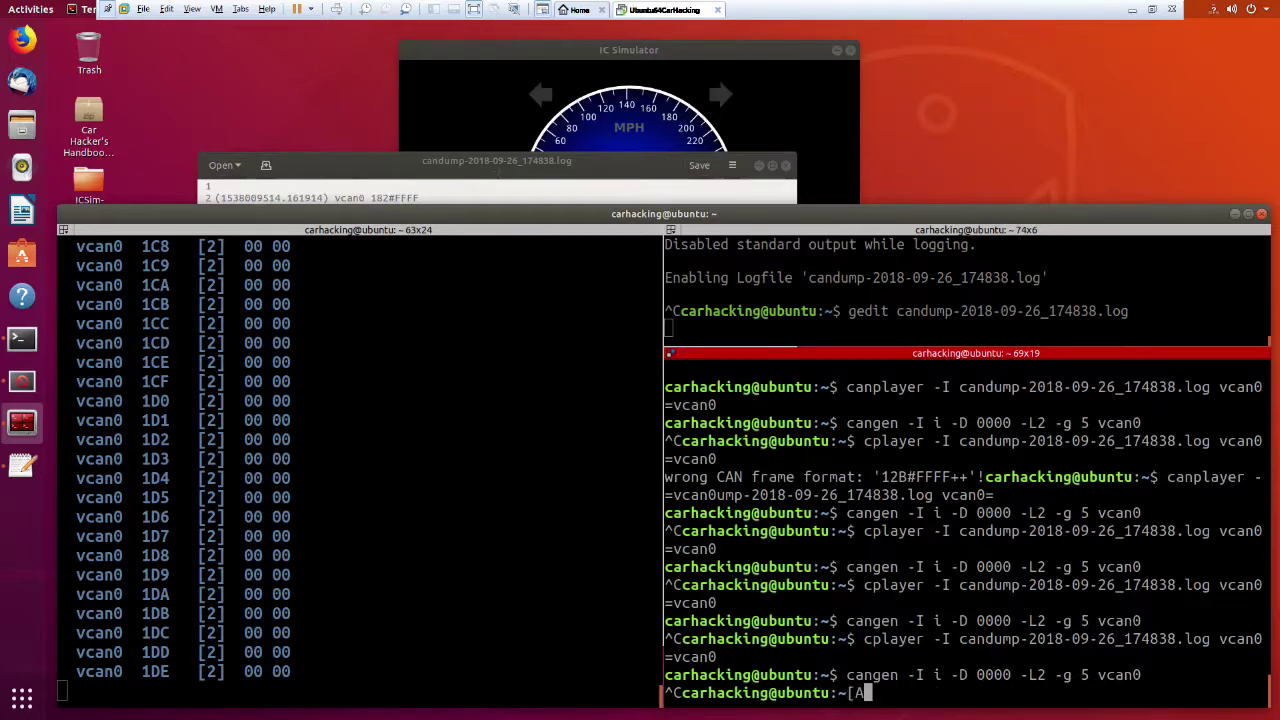
key("Up")
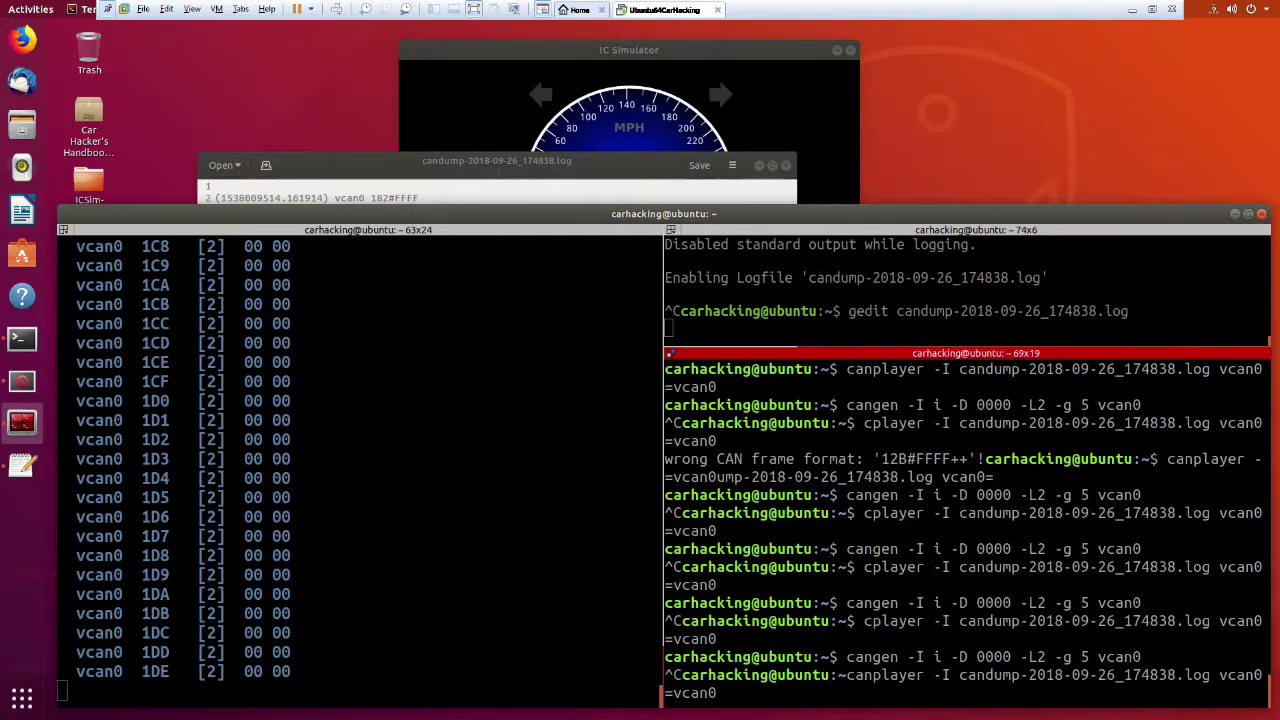
key("Return")
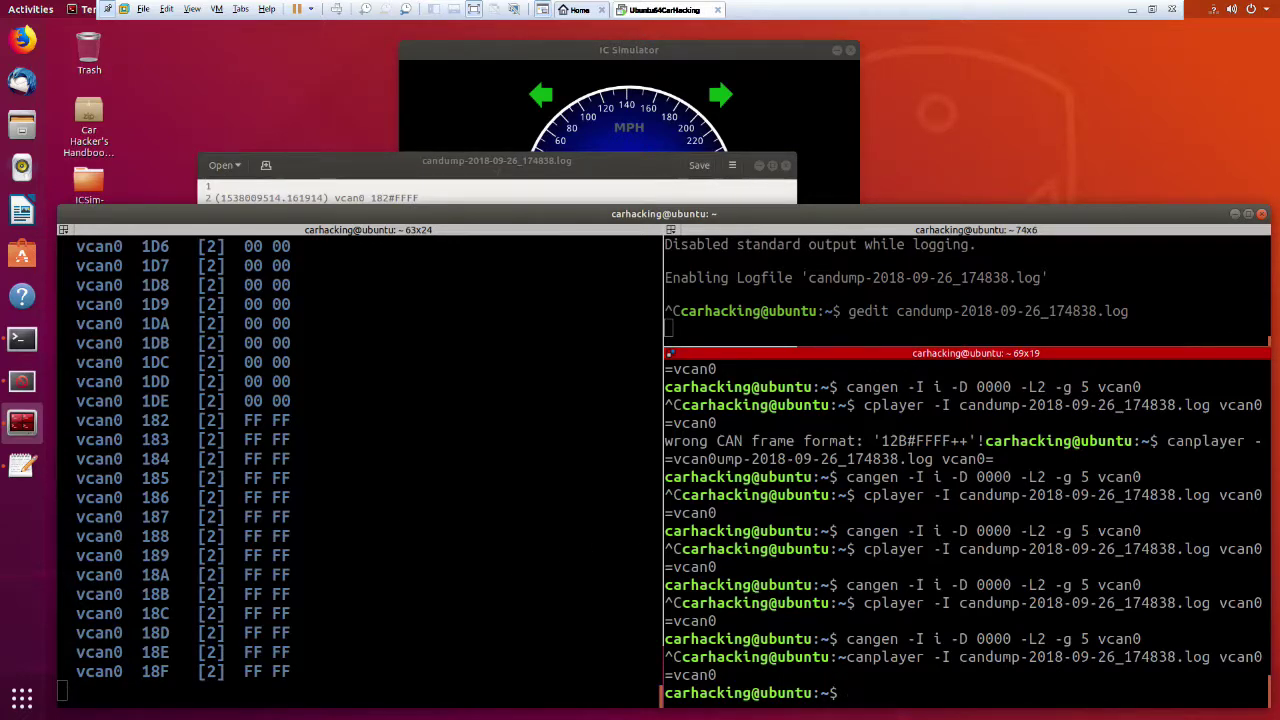
key("ctrl+c")
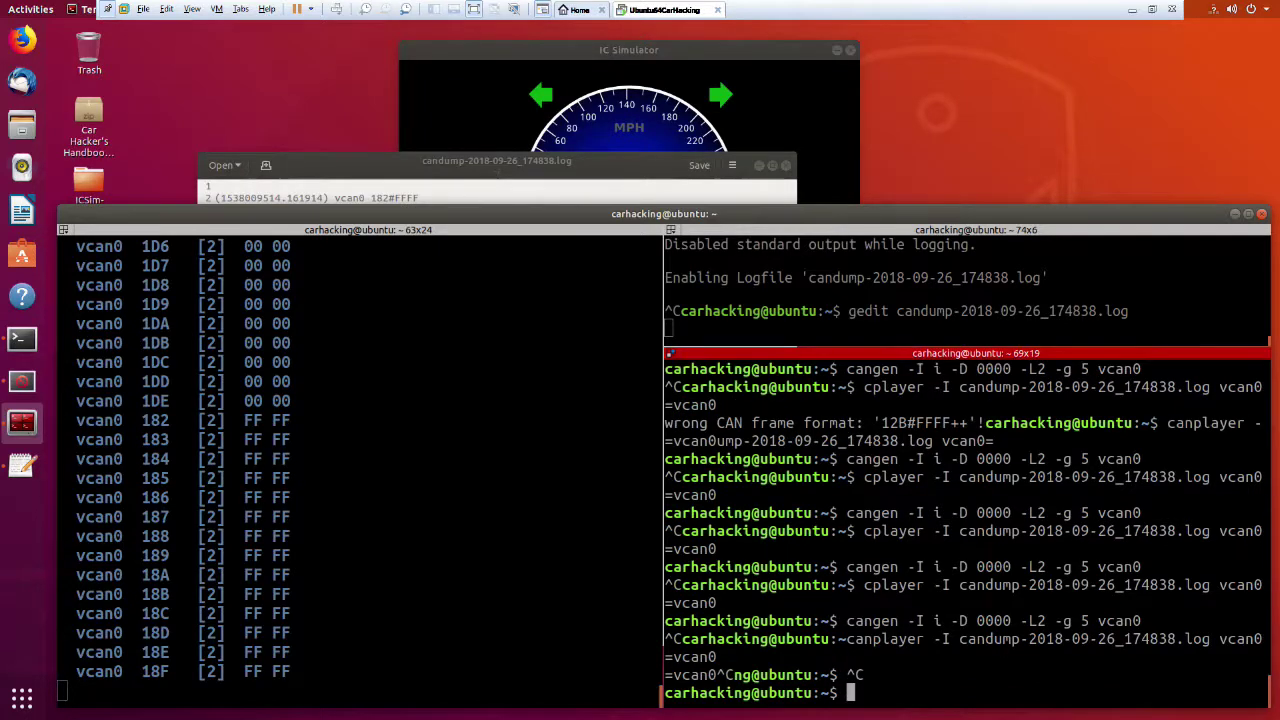
Run cangen briefly to reset candump traffic to 00 00.
key("Up")
key("Up")
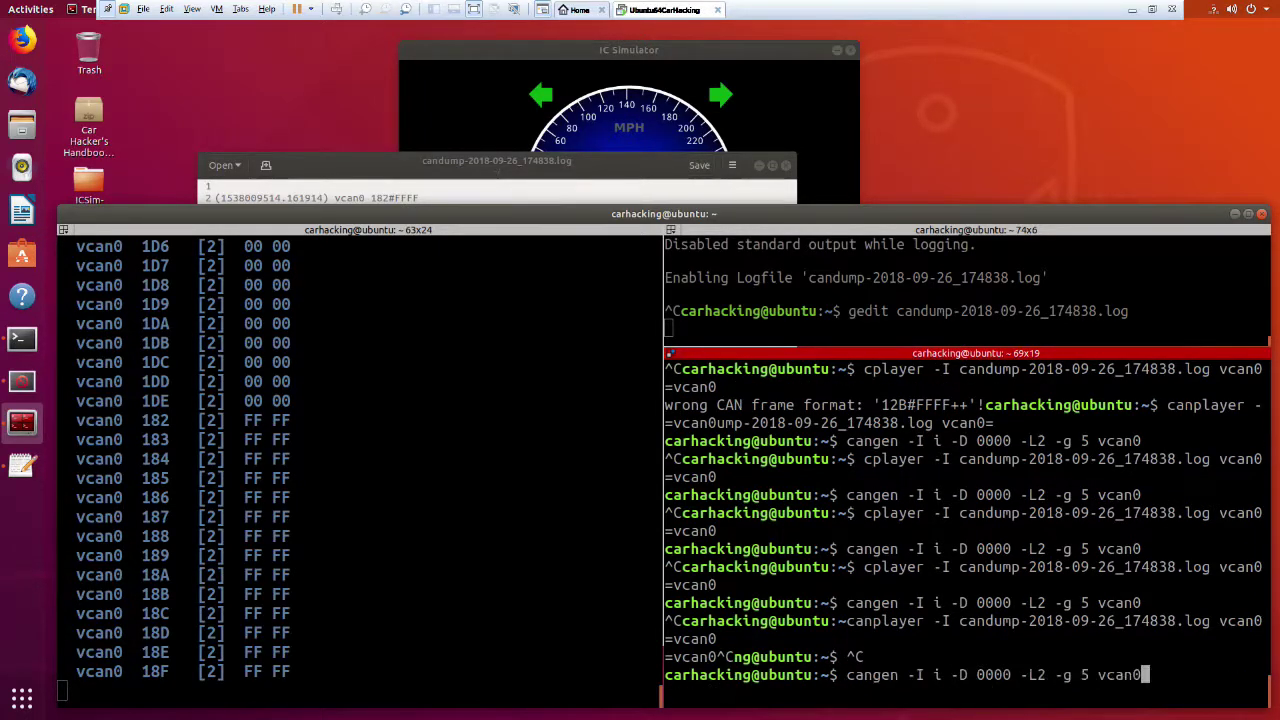
key("Return")
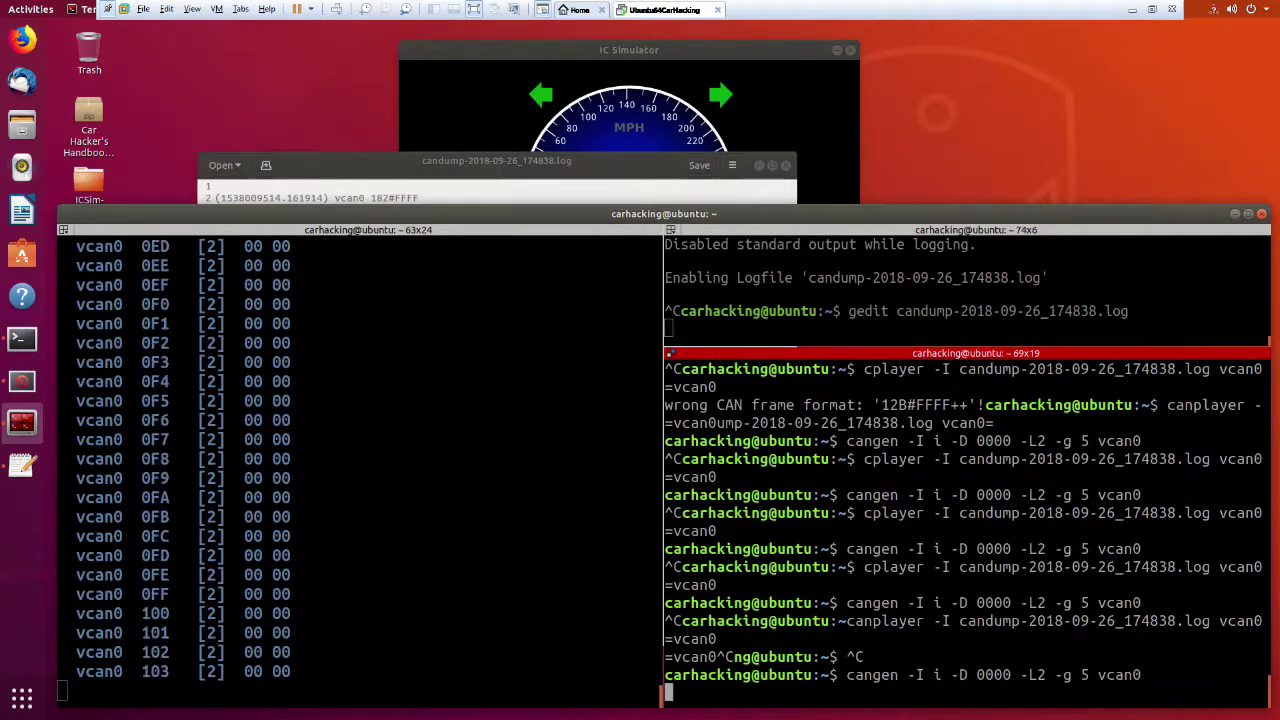
key("ctrl+c")
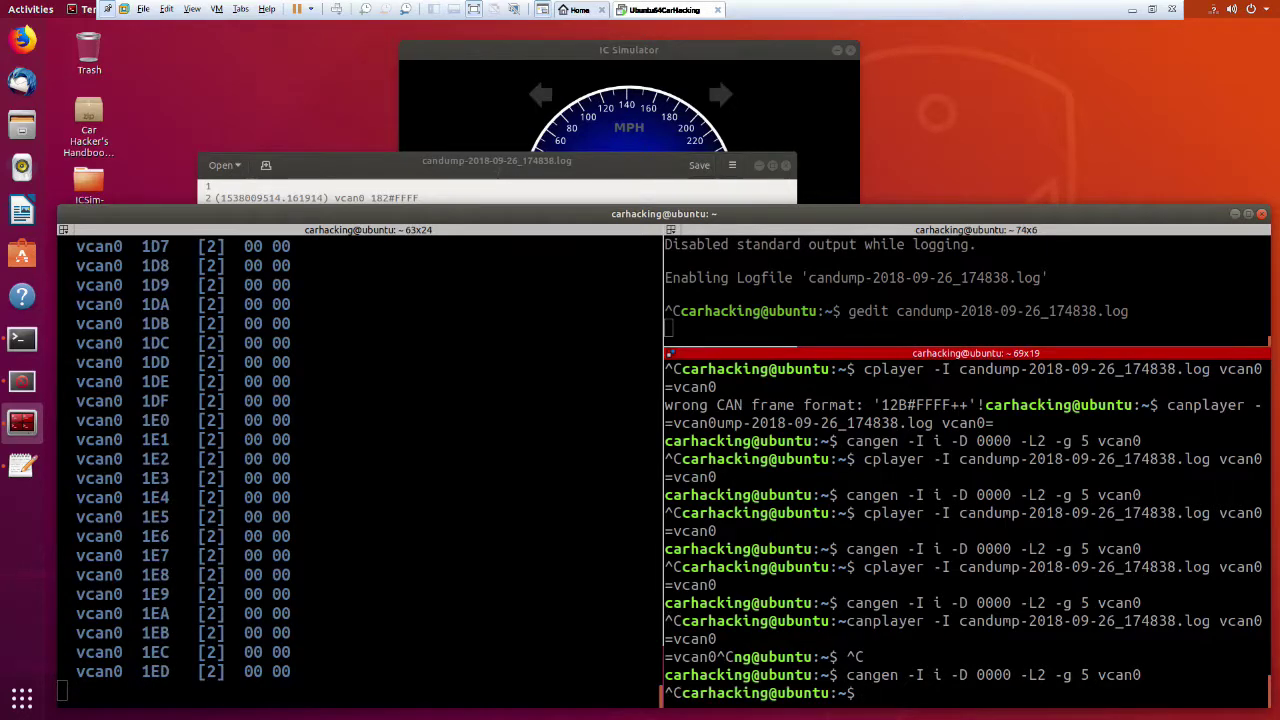
Delete lines 8–15 (frames 188 to 18F), leaving frames 182–187, and save.
left_click(377, 183)
left_click_drag(427, 353, 214, 270)
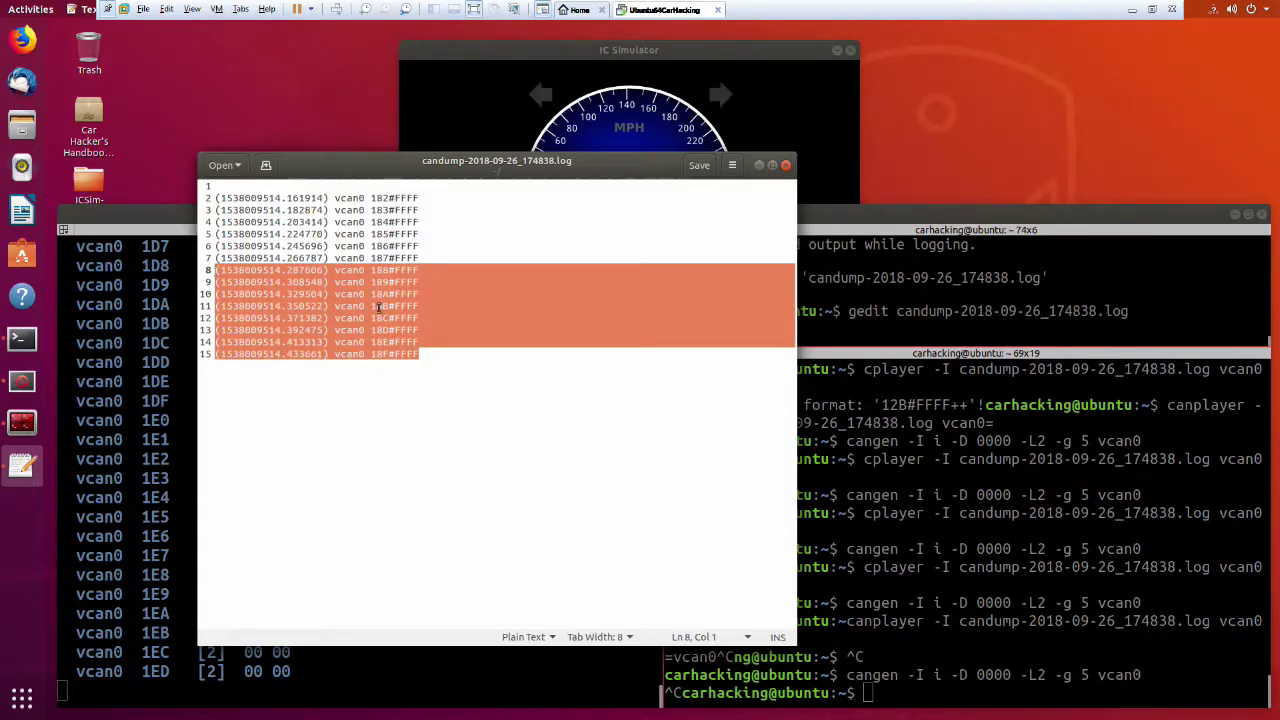
key("Delete")
key("ctrl+s")
Replay the six-frame log with canplayer three times; the turn signals stay dark.
left_click(1054, 642)
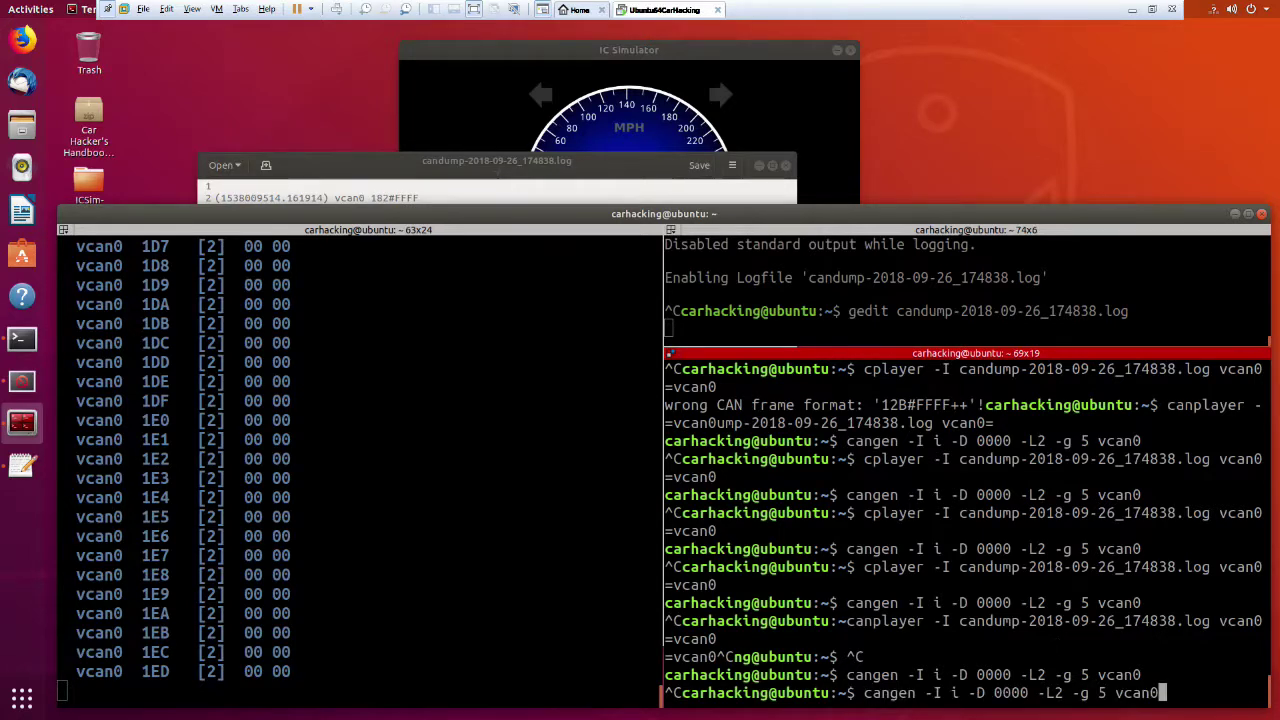
key("Up")
key("Up")
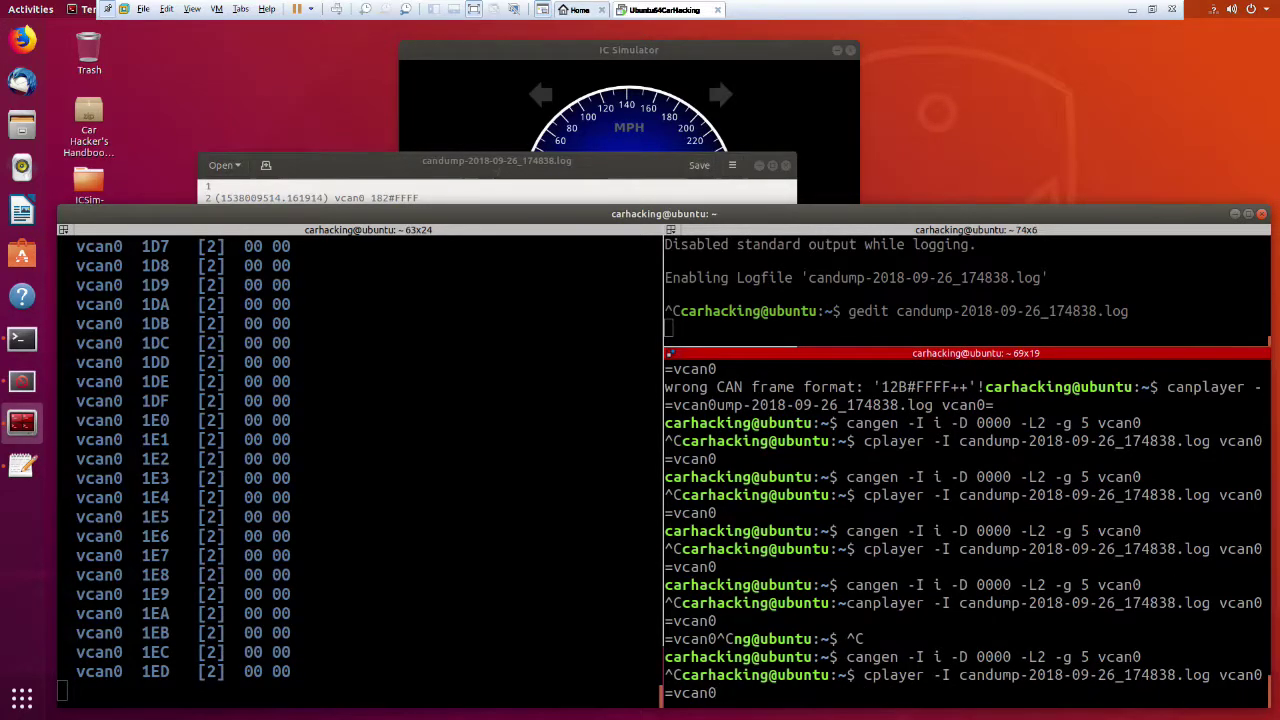
key("Return")
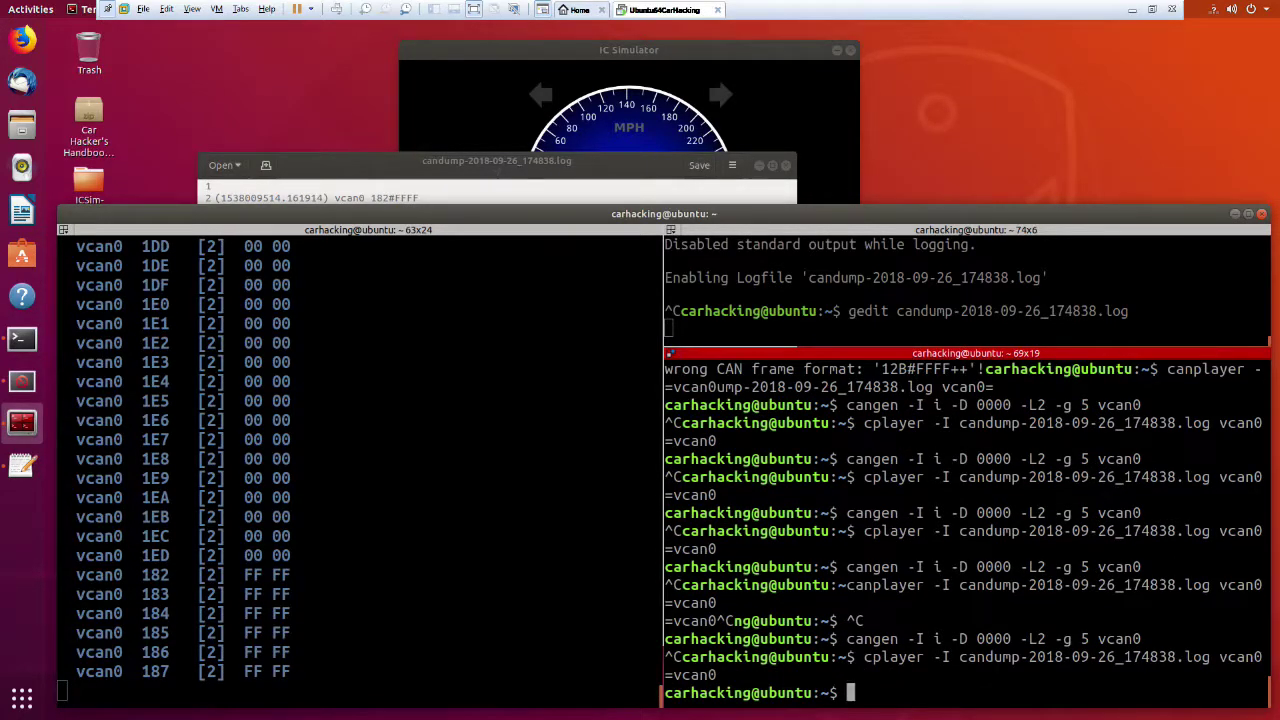
key("Up")
key("Return")
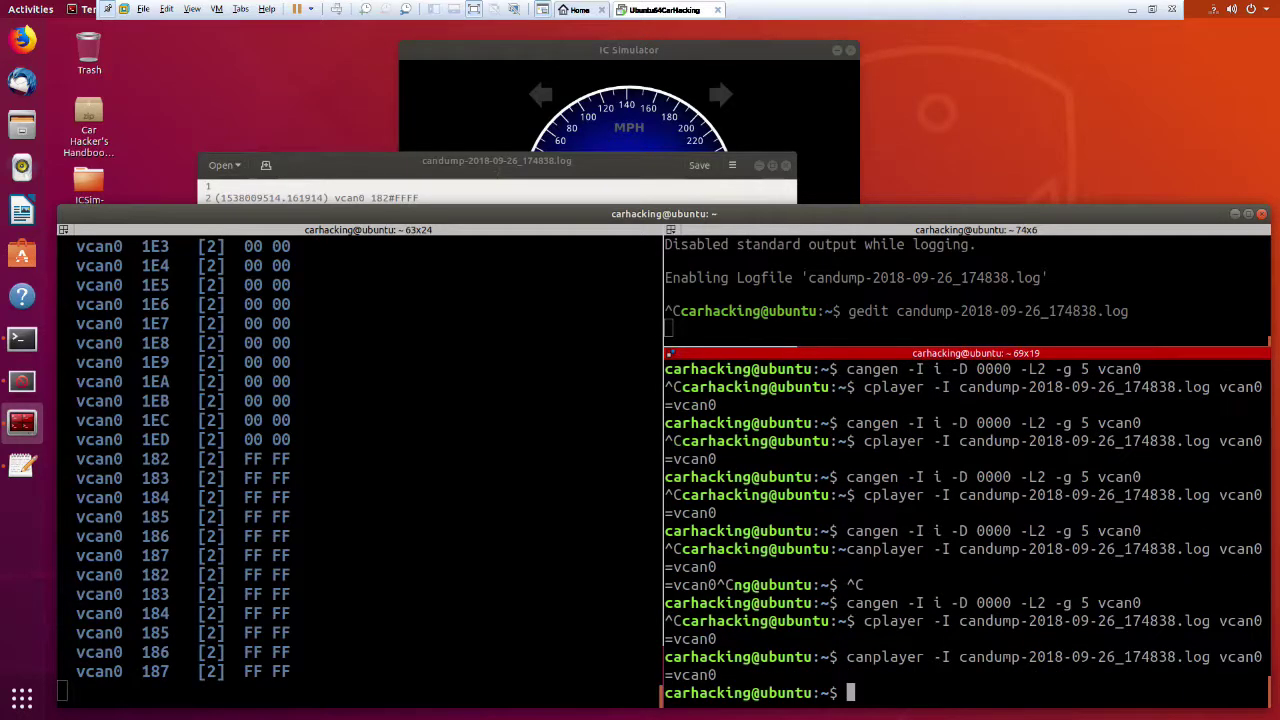
key("Up")
key("Return")
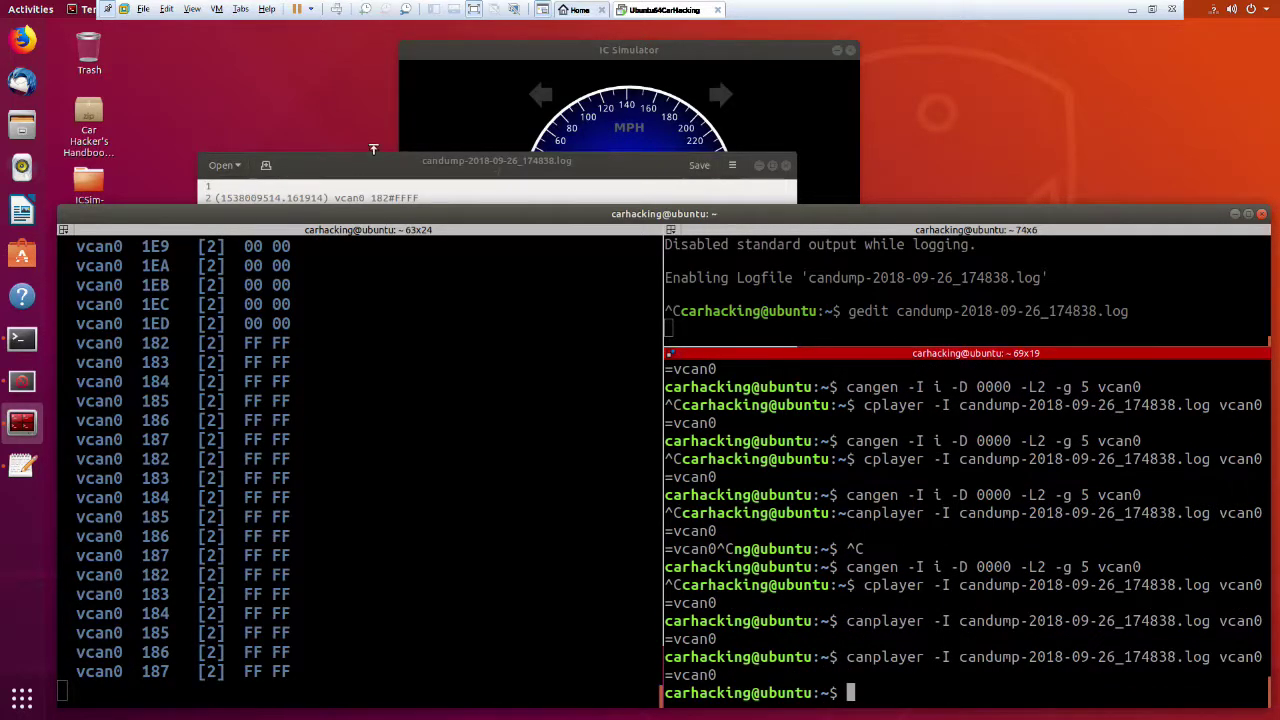
Select all the log text in gedit, then replay the log three more times.
left_click(369, 161)
key("ctrl+a")
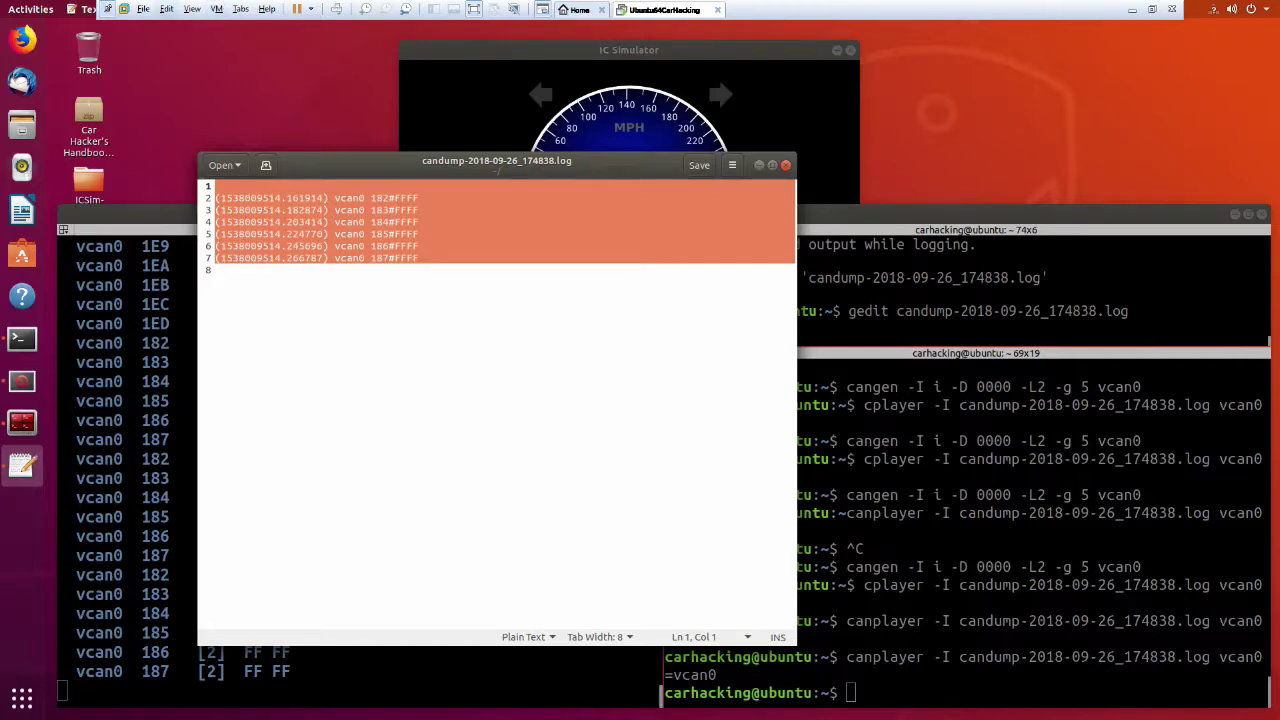
left_click(940, 686)
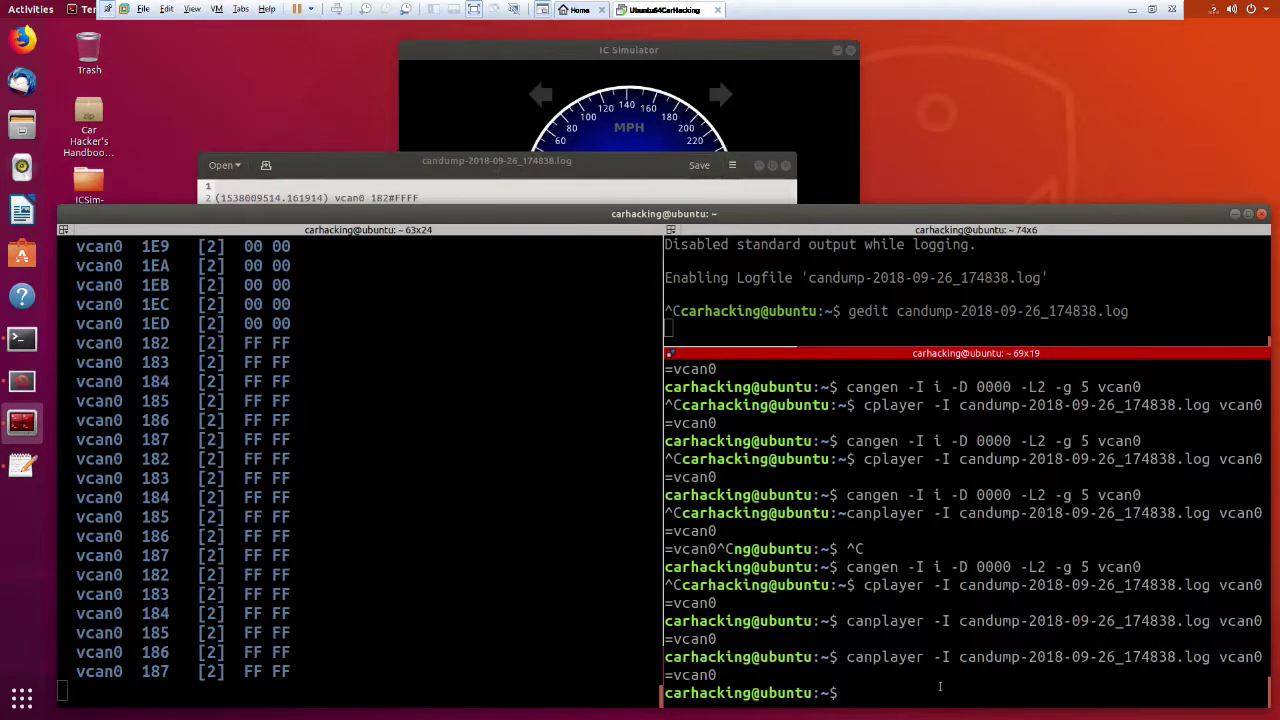
key("Up")
key("Return")
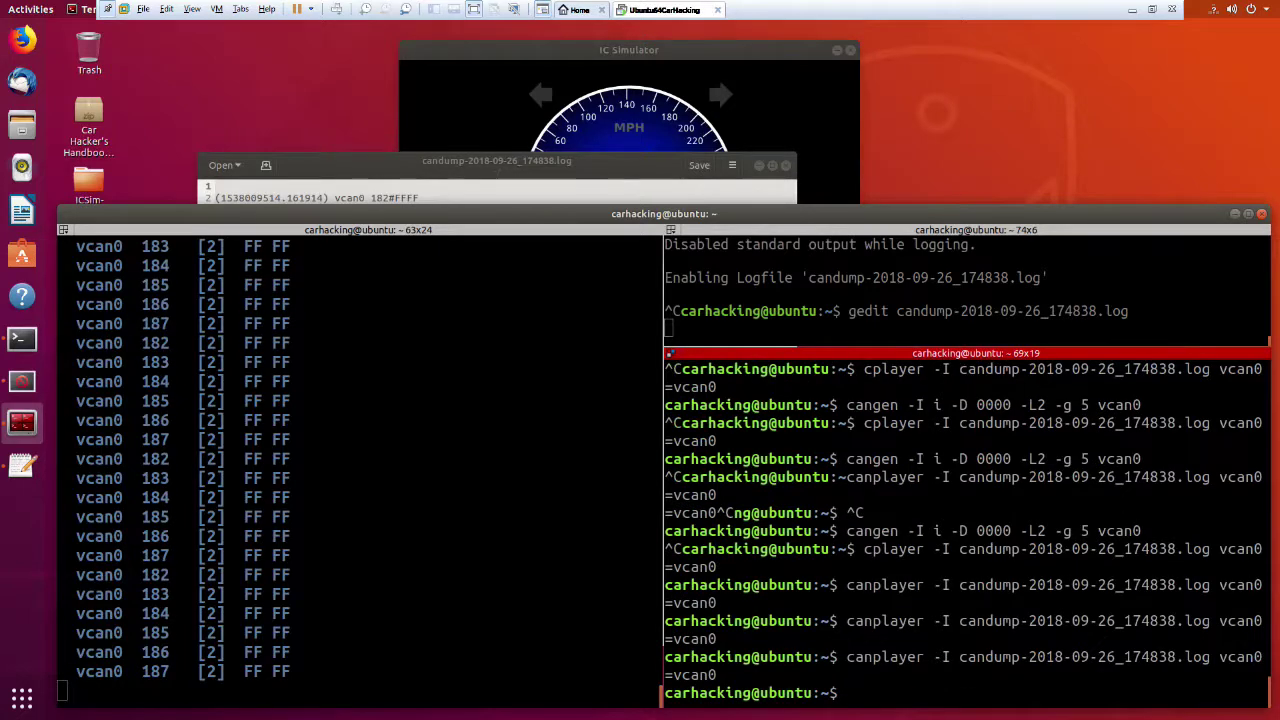
key("Up")
key("Return")
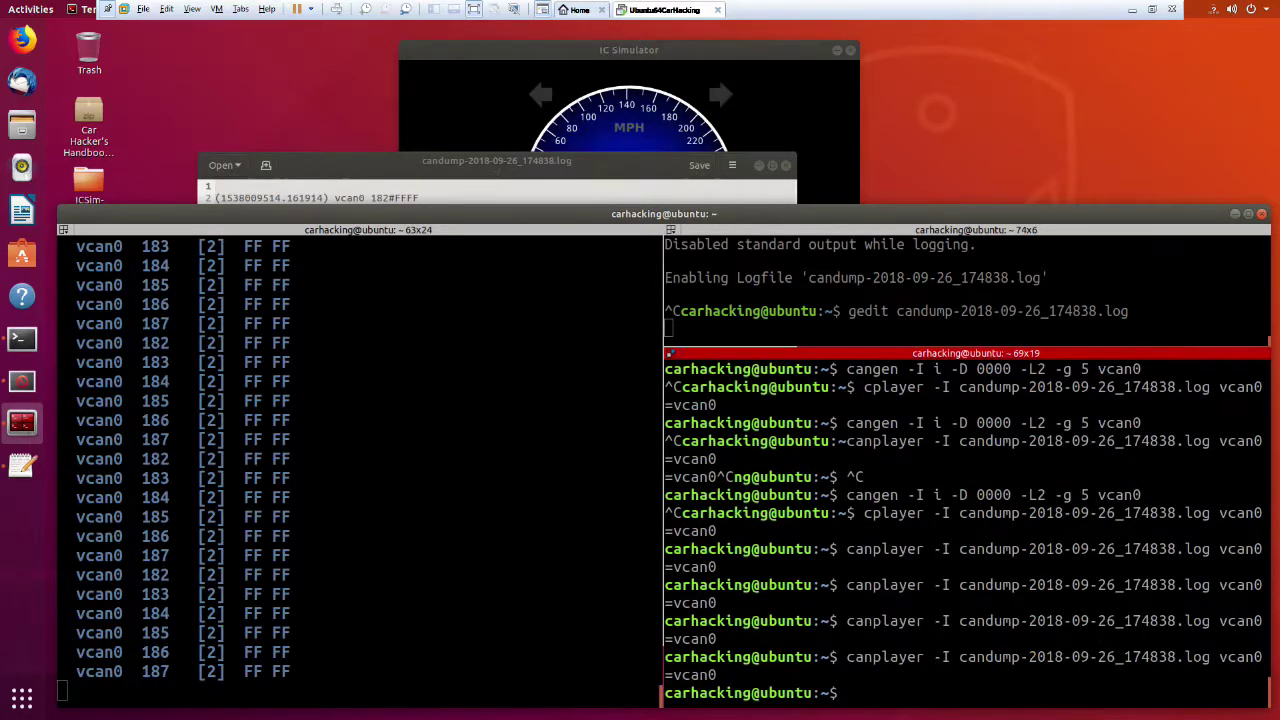
key("Up")
key("Return")
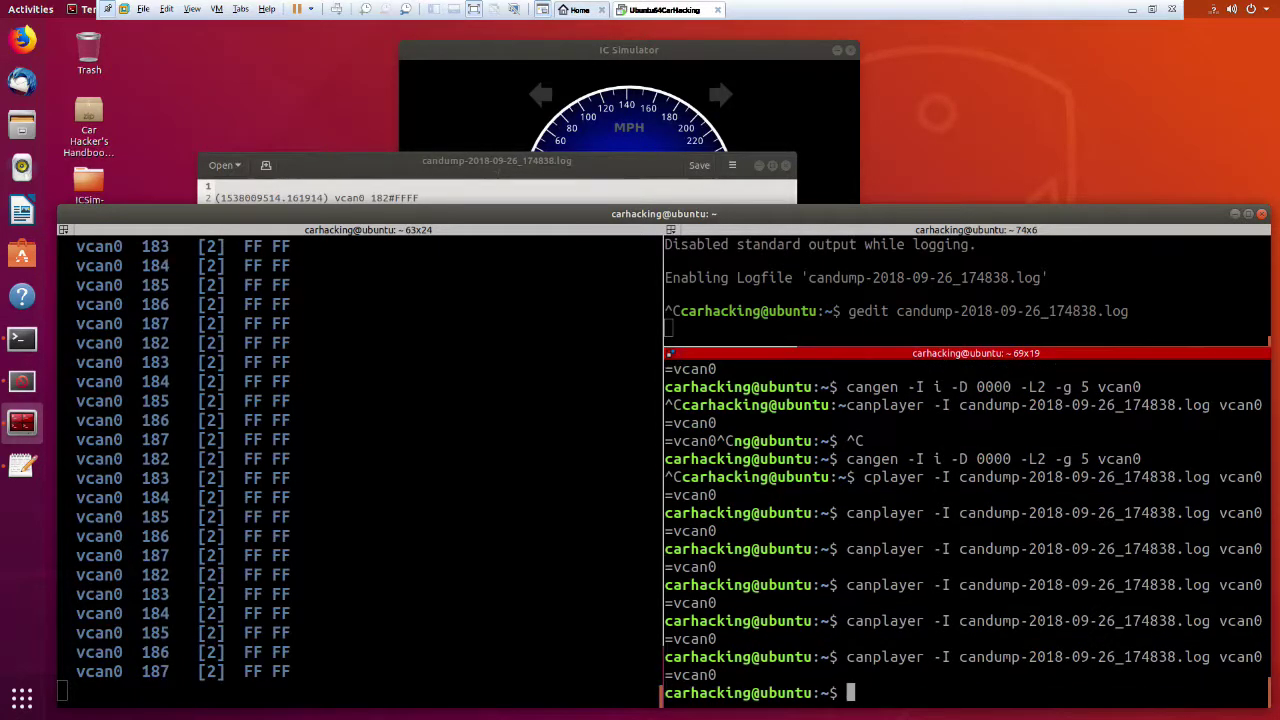
Replace the candump log with frames 188–18F, save it, and replay it onto vcan0.
left_click(474, 184)
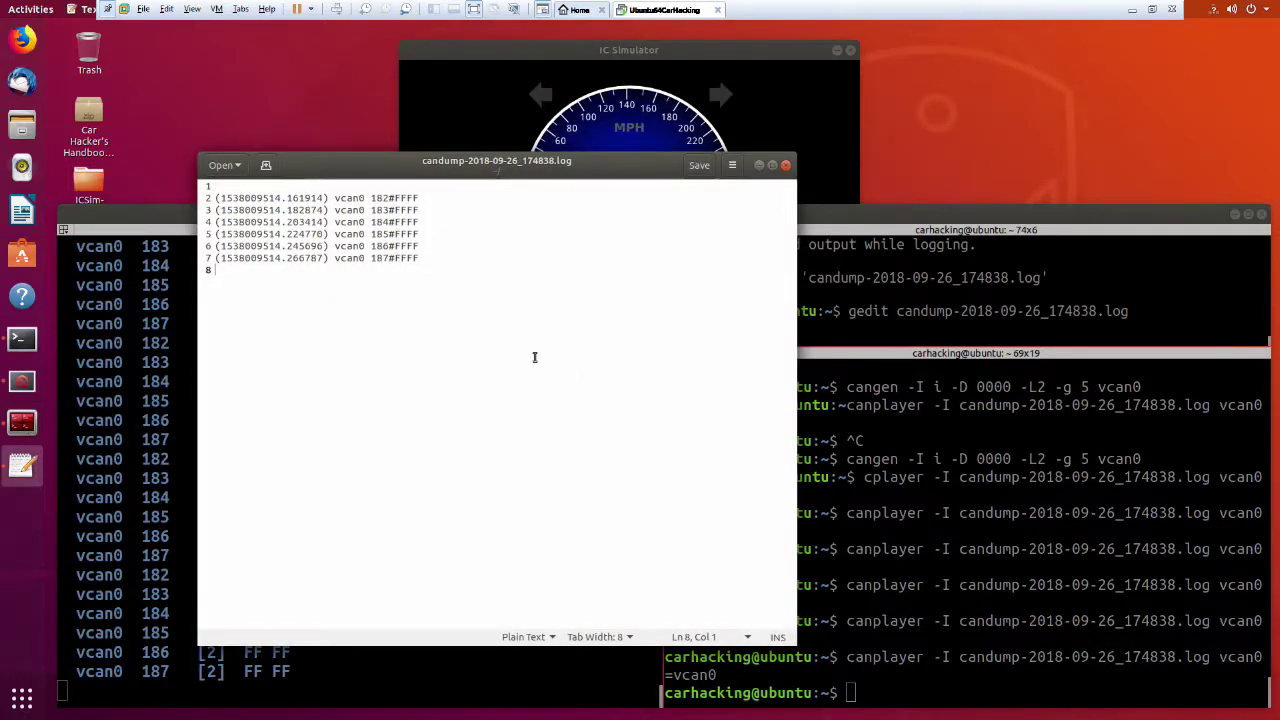
key("ctrl+a")
type("(1538009514.287606) vcan0 188#FFFF (1538009514.308548) vcan0 189#FFFF (1538009514.329504) vcan0 18A#FFFF (1538009514.350522) vcan0 18B#FFFF (1538009514.371382) vcan0 18C#FFFF (1538009514.392475) vcan0 18D#FFFF (1538009514.413313) vcan0 18E#FFFF (1538009514.433661) vcan0 18F#FFFF")
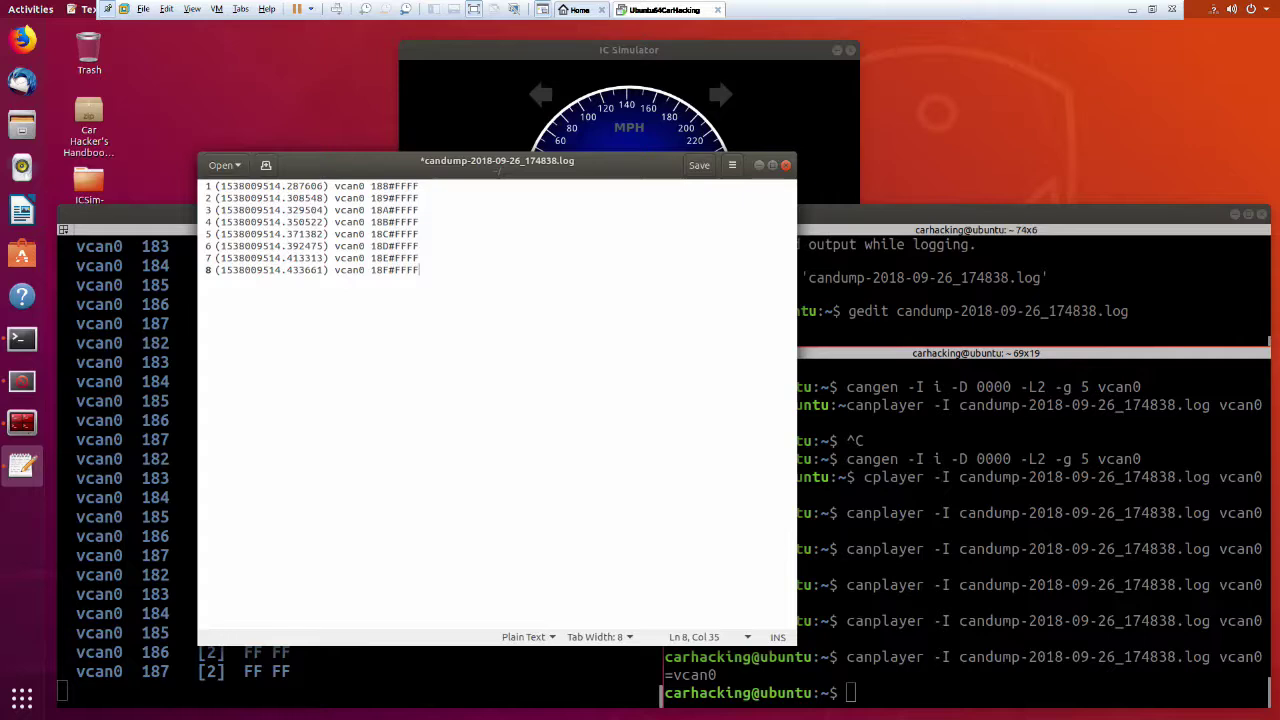
key("ctrl+s")
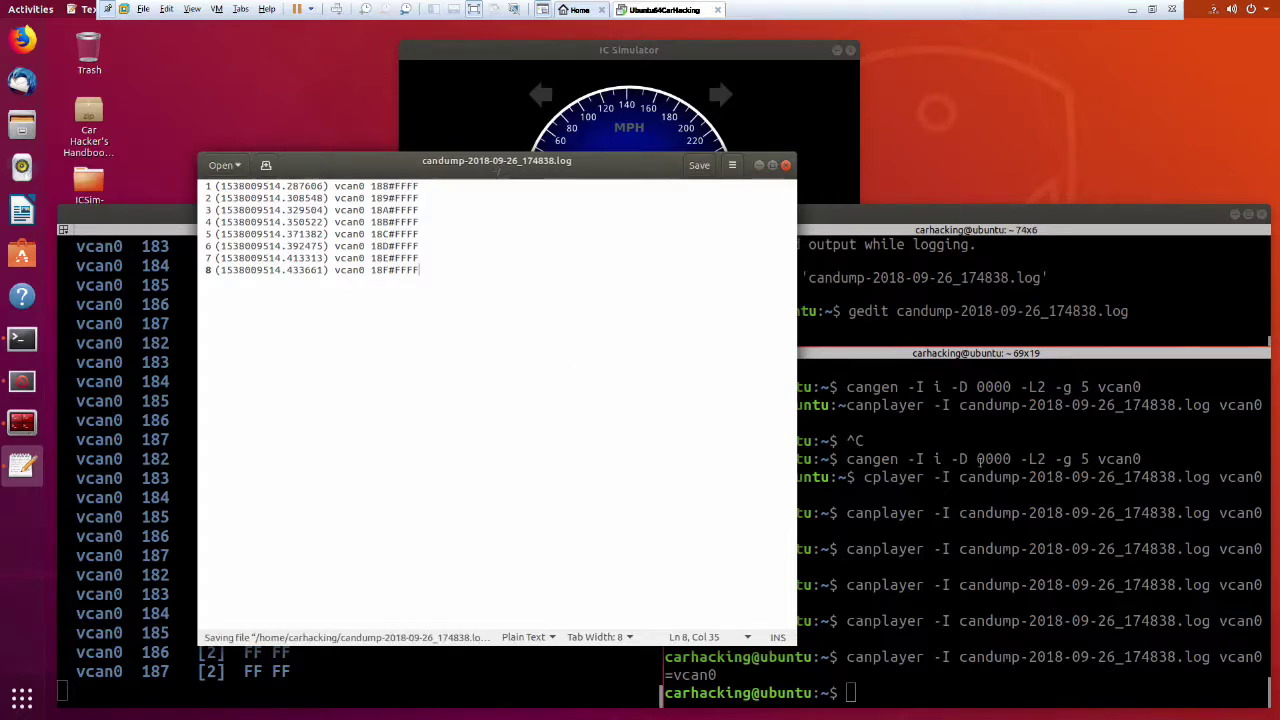
left_click(1118, 590)
key("Up")
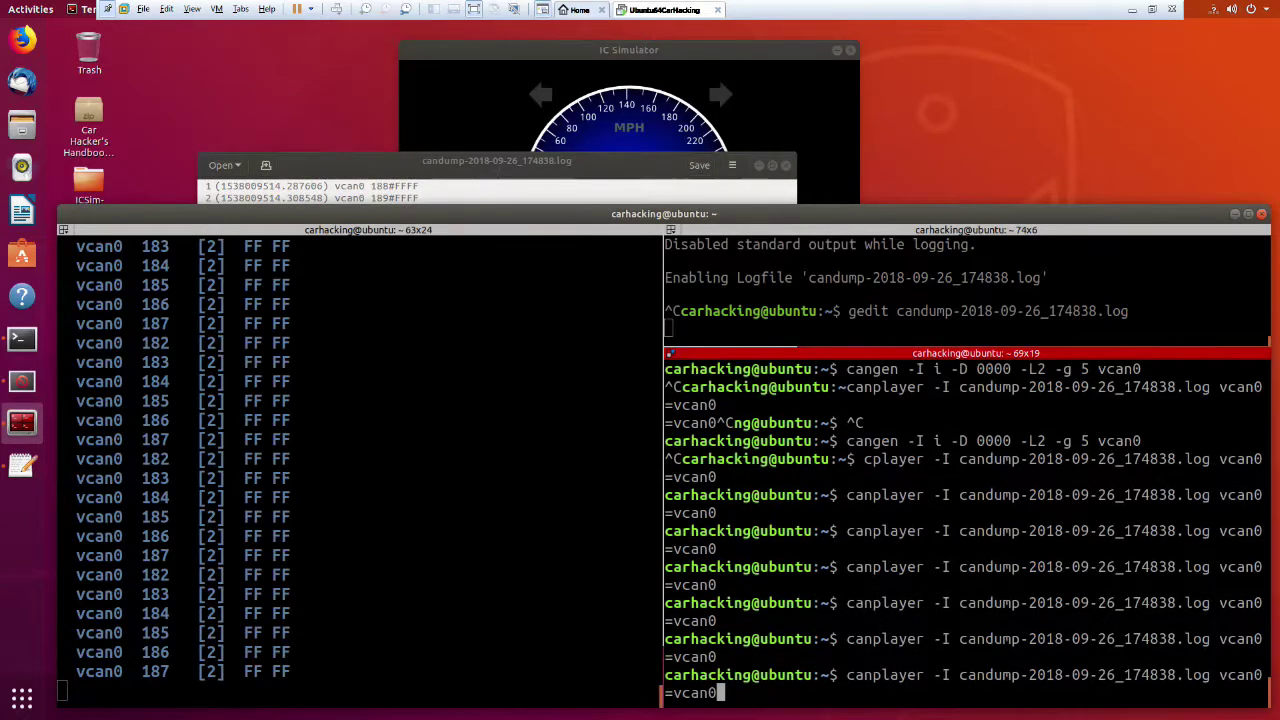
key("Return")
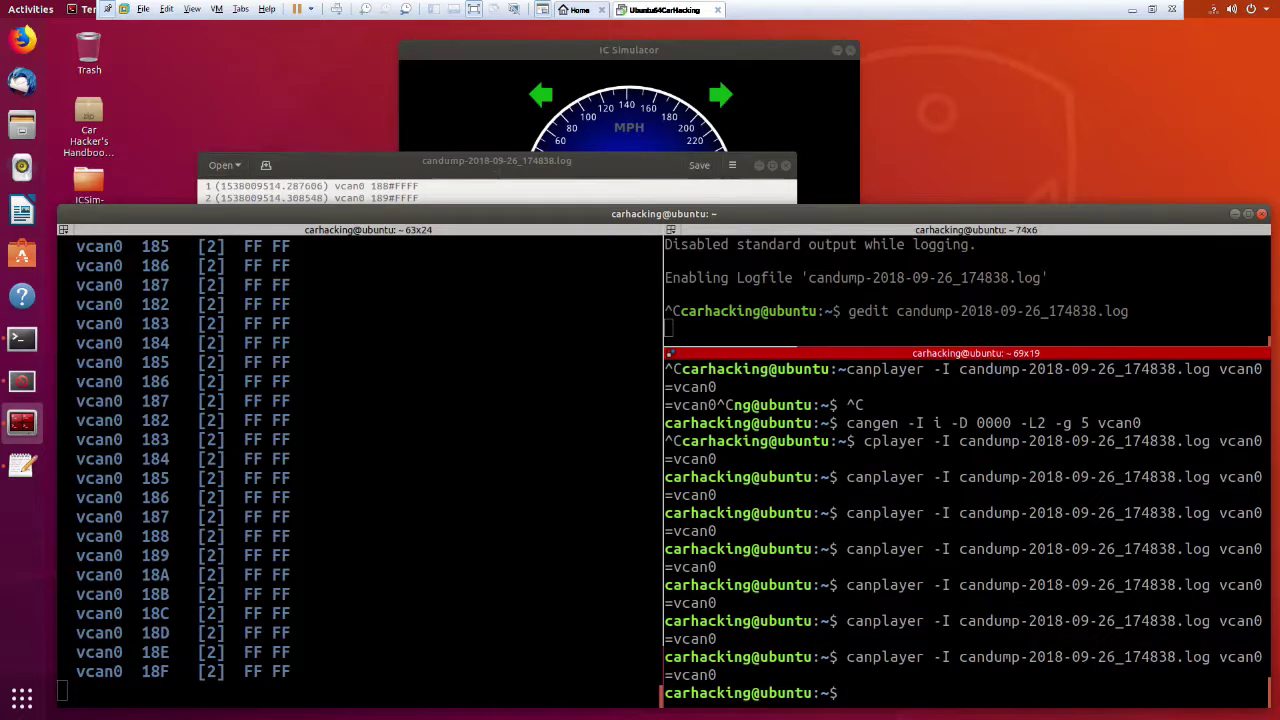
Delete log lines 4–8, leaving frames 188, 189 and 18A unsaved.
left_click(518, 166)
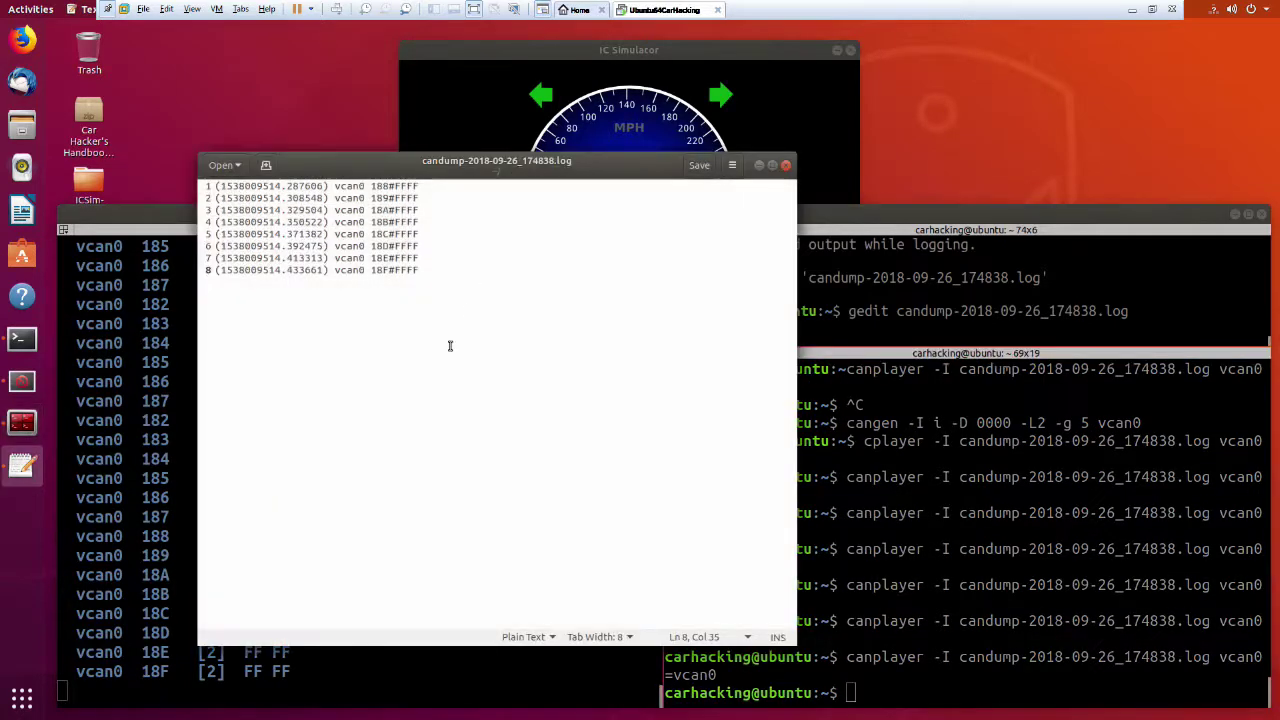
left_click_drag(453, 283, 199, 222)
key("Delete")
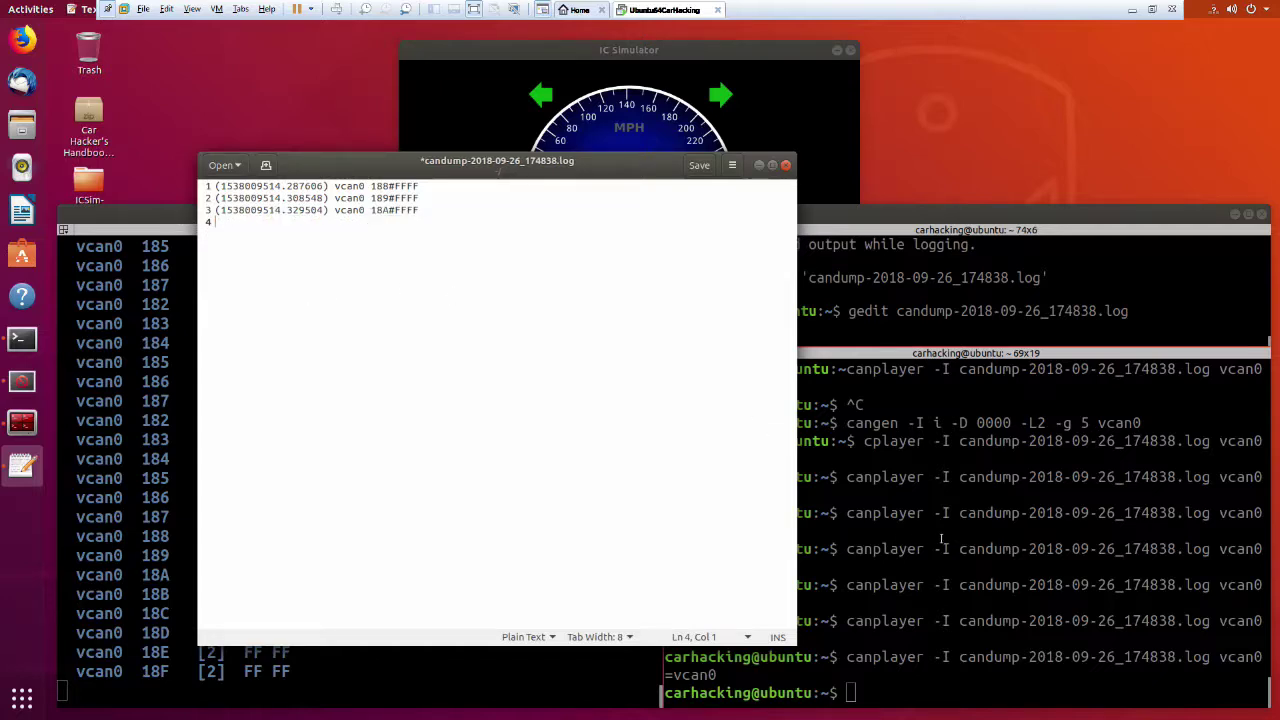
Run the cangen zero-filler briefly, then stop it.
left_click(940, 656)
key("Up")
key("Up")
key("Return")
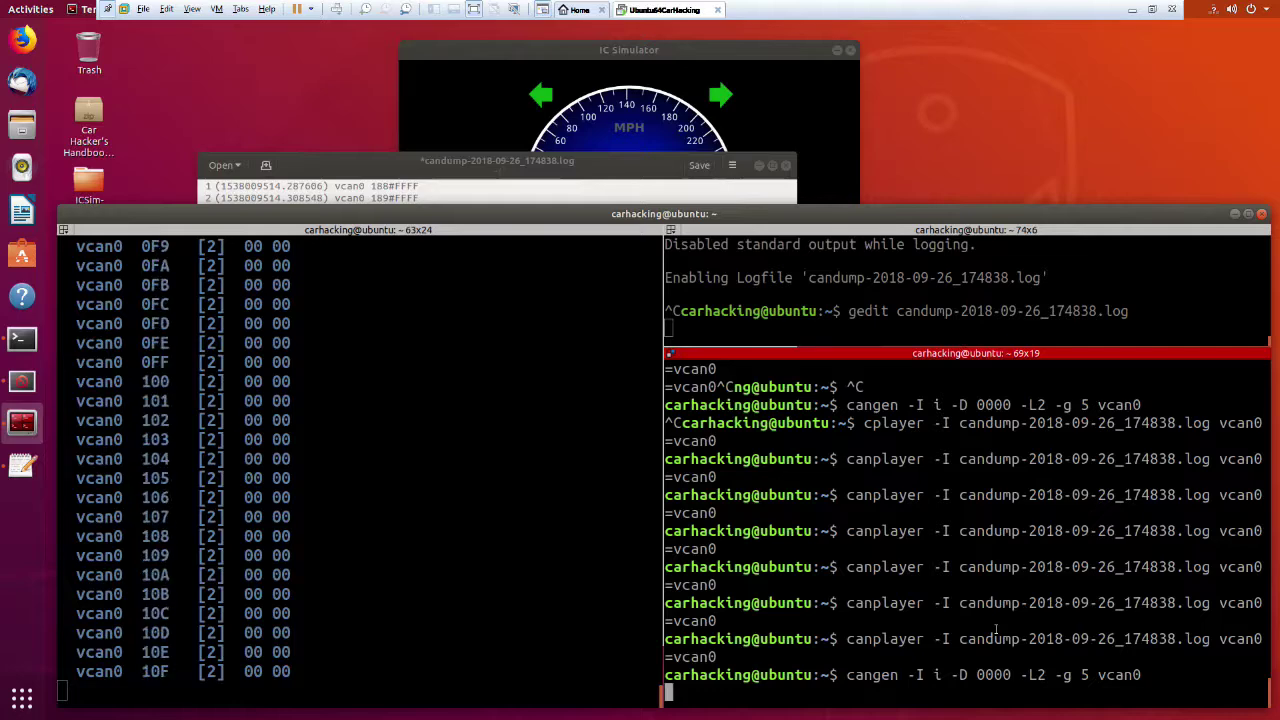
key("ctrl+c")
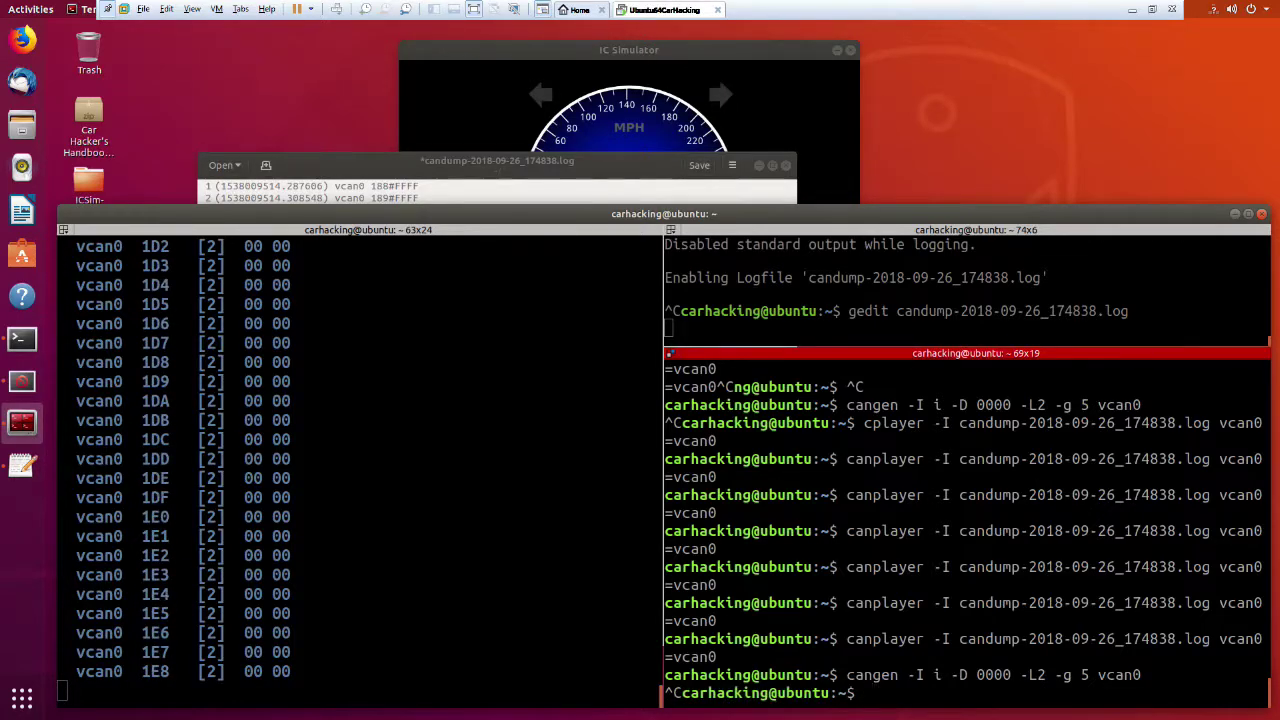
Replay the log onto vcan0 again with canplayer.
key("alt+Tab")
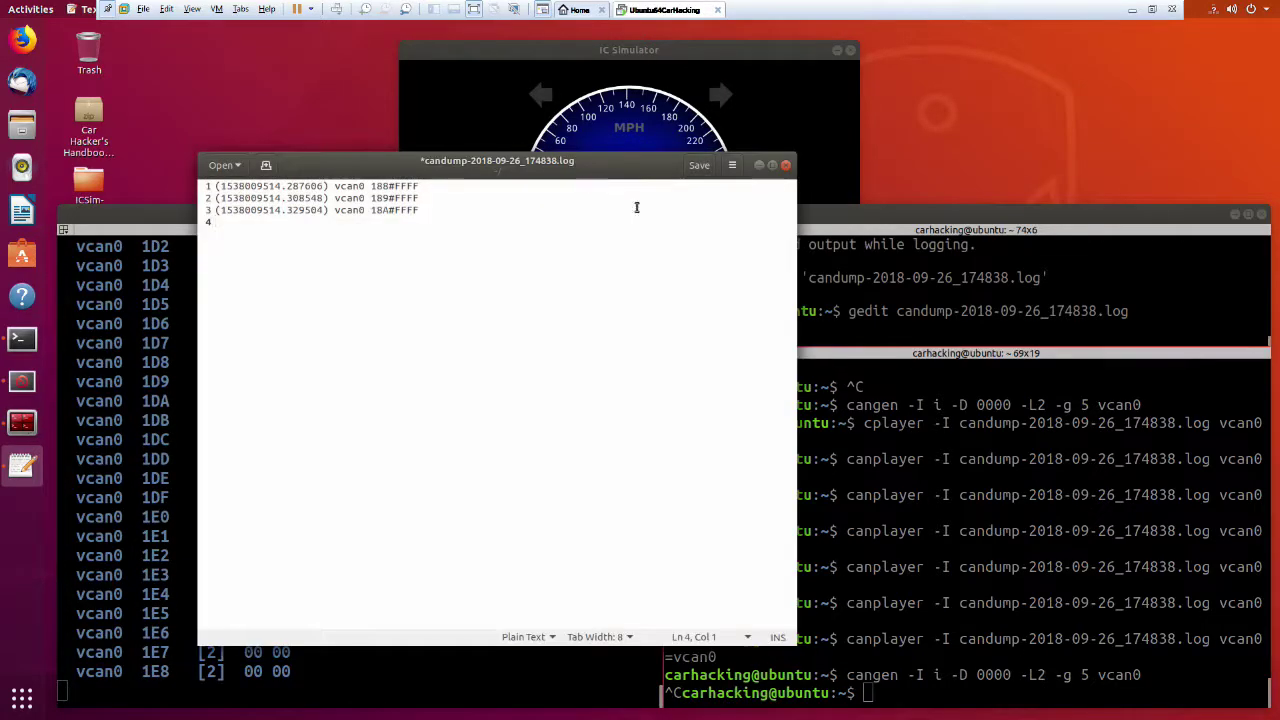
left_click(862, 551)
key("Up")
key("Up")
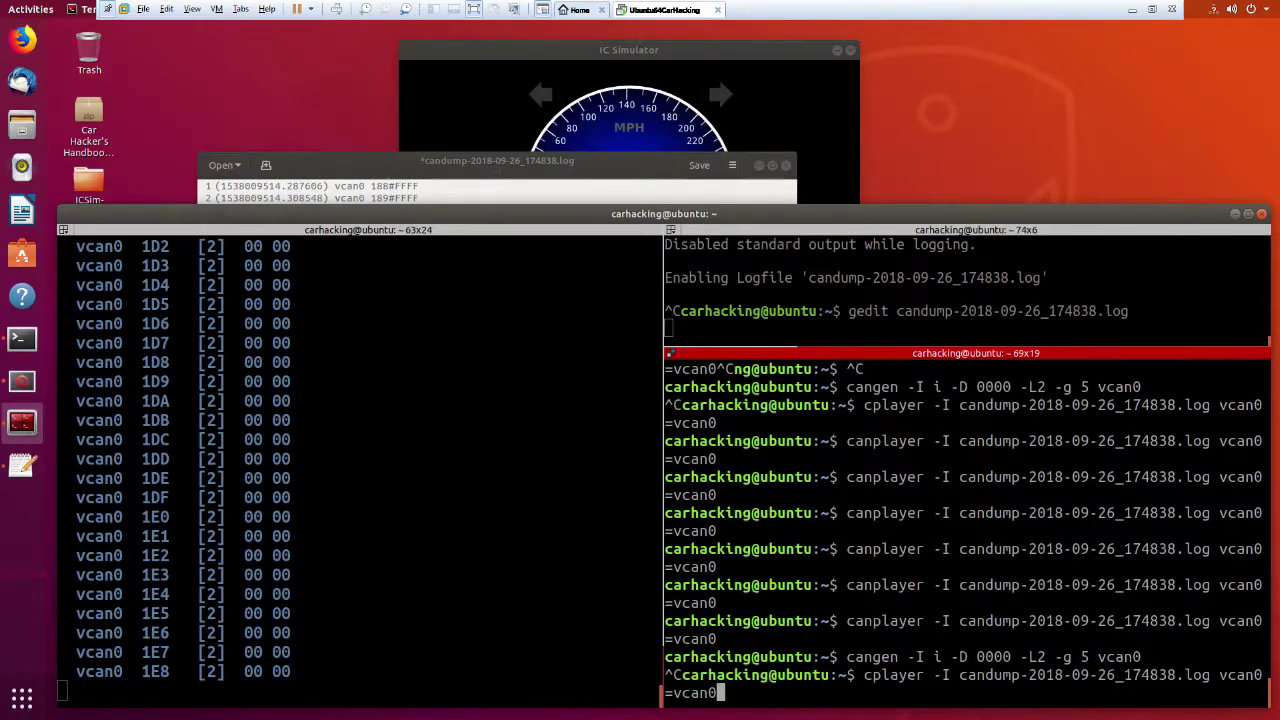
key("Return")
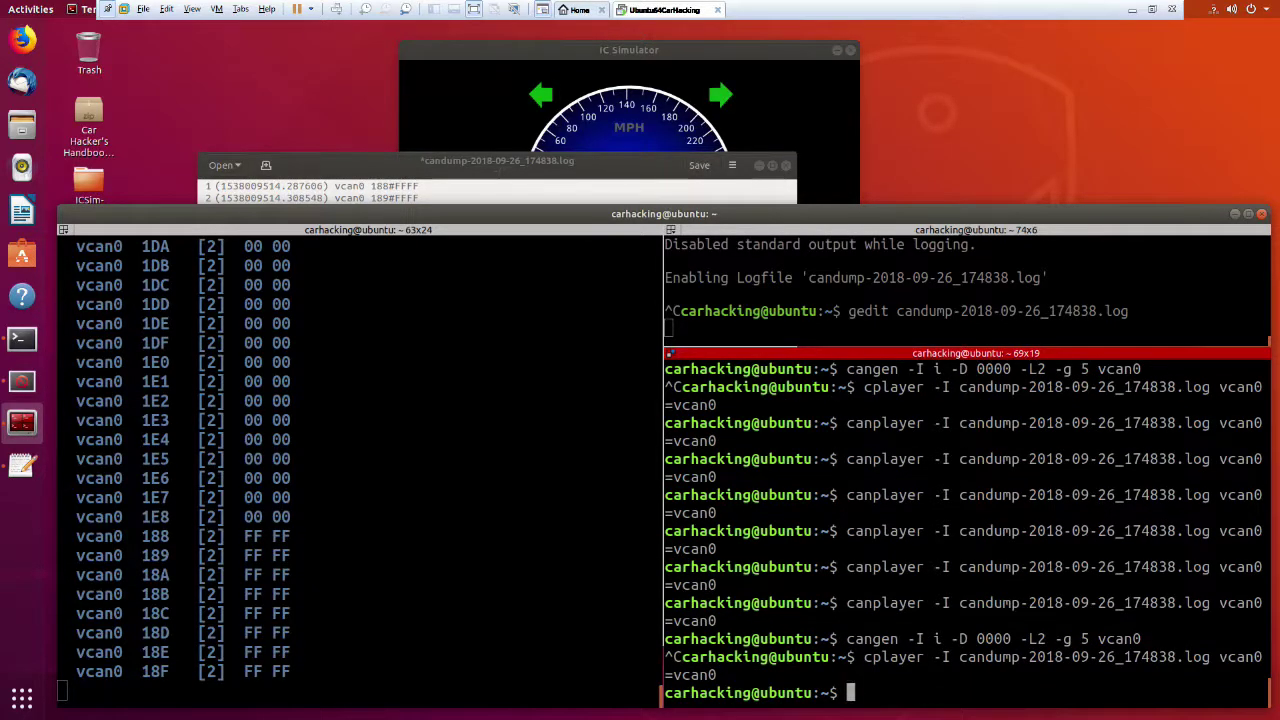
Delete the 188 frame on line 1 and save the log with 189 and 18A.
left_click(520, 182)
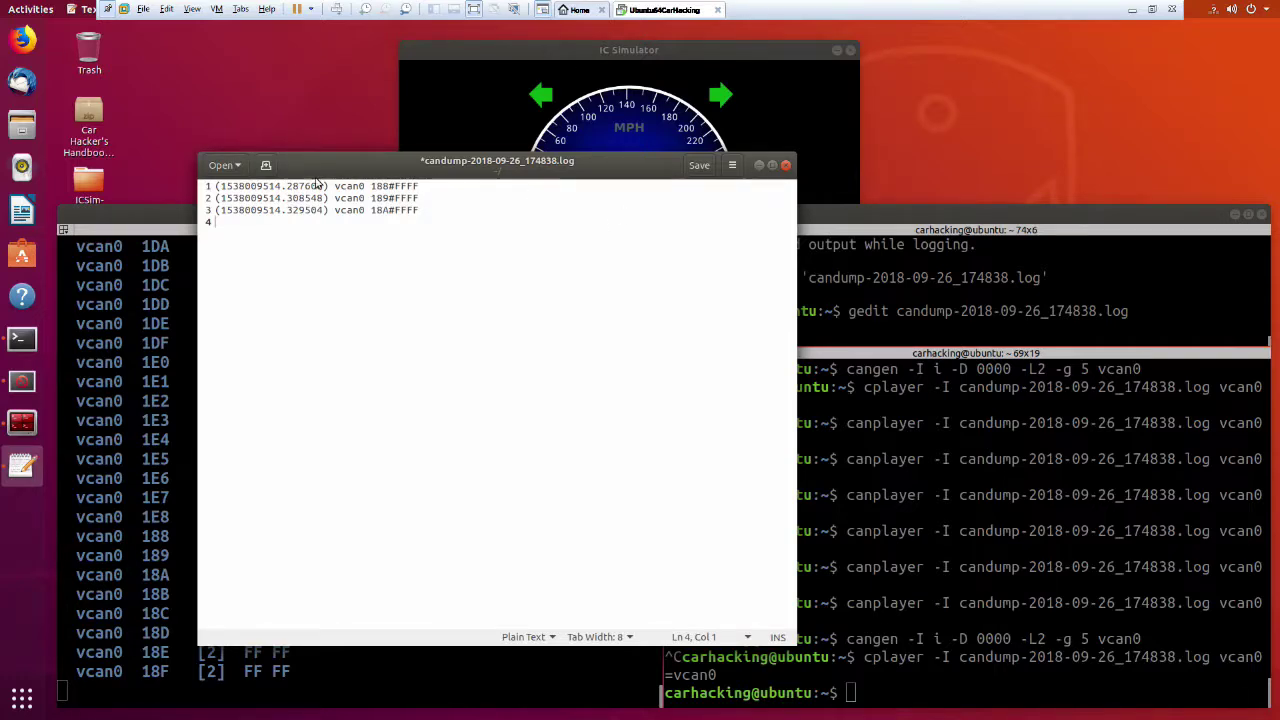
left_click_drag(421, 186, 171, 179)
key("Delete")
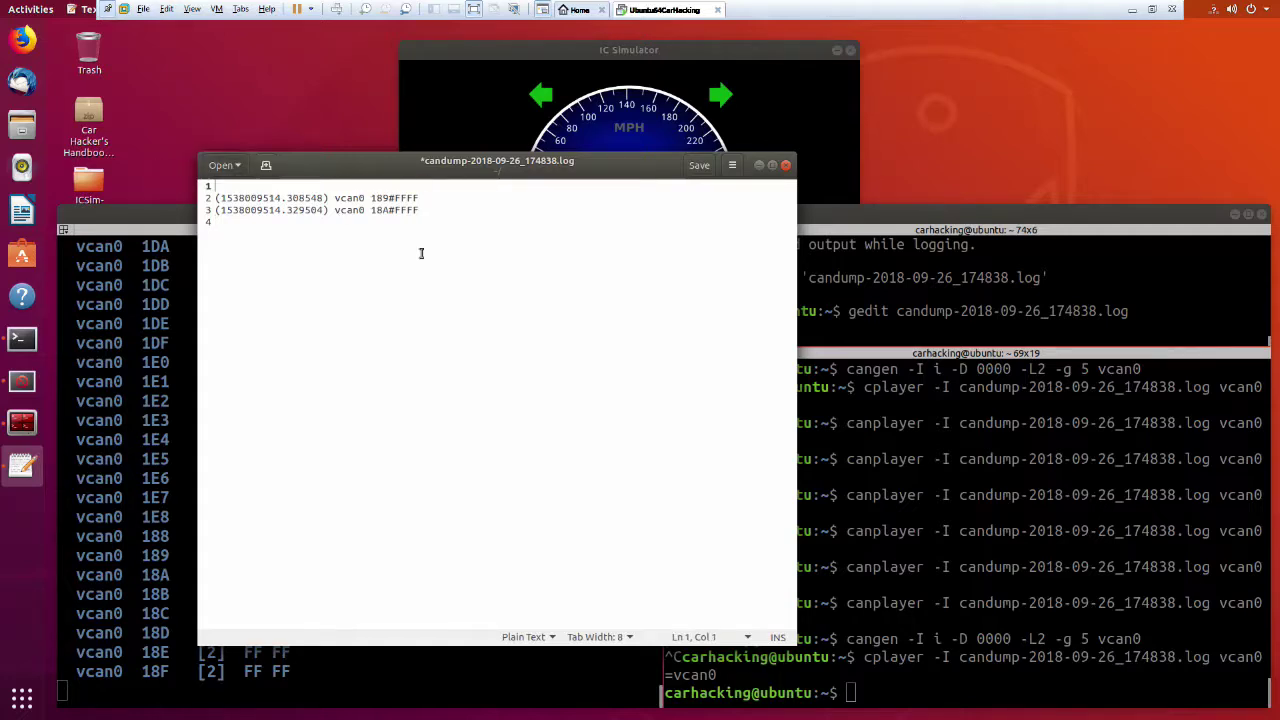
key("ctrl+s")
Run and stop the cangen zero-filler, then replay the trimmed log with canplayer.
key("alt+Tab")
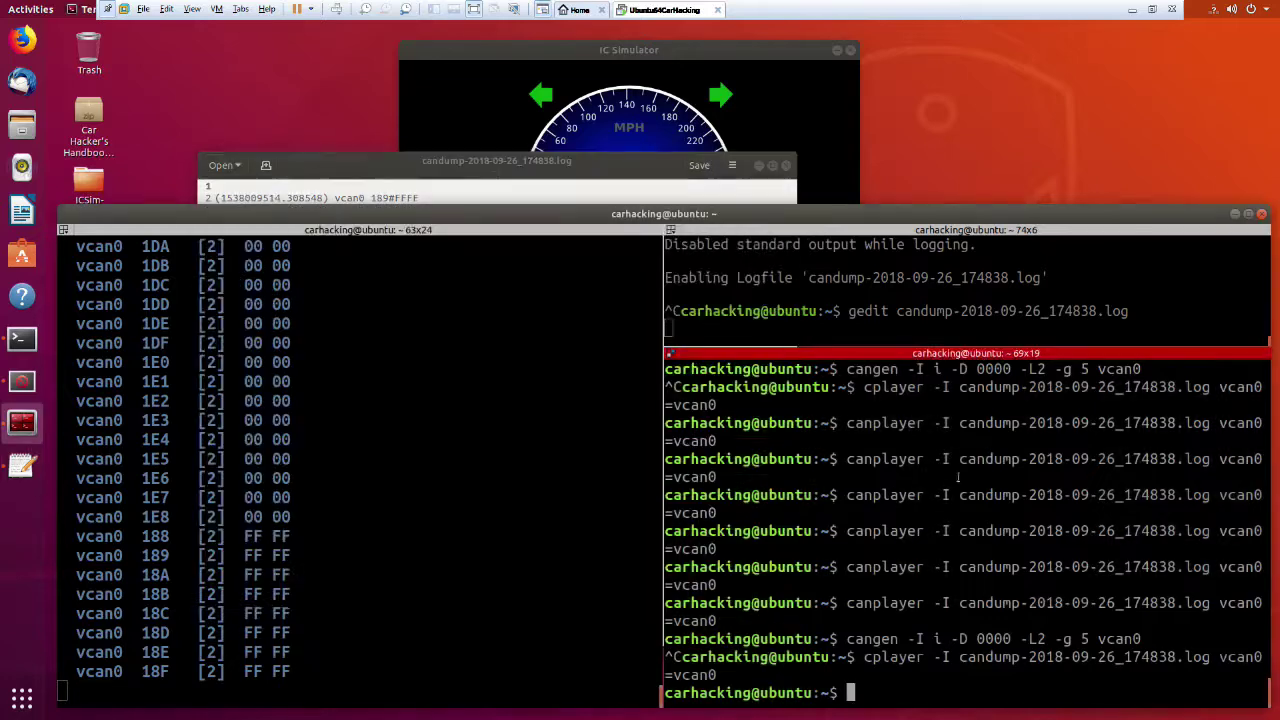
key("Up")
key("Up")
key("Up")
key("Down")
key("Return")
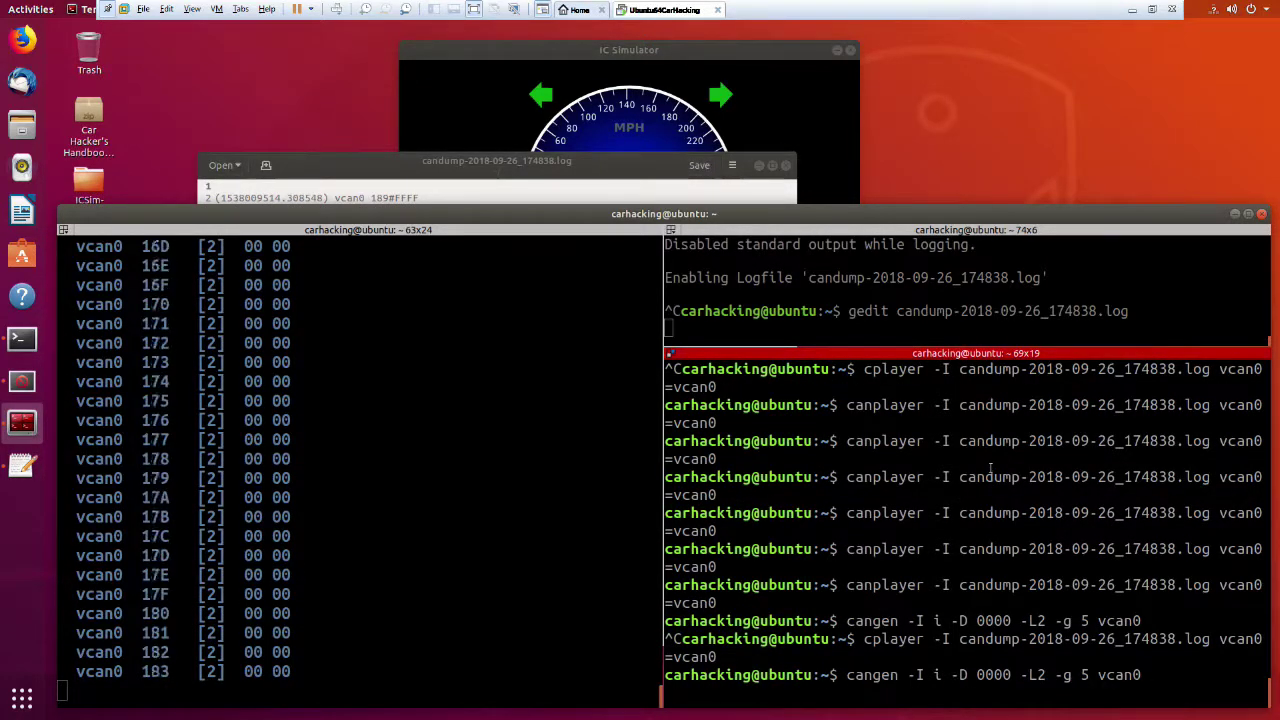
key("ctrl+c")
key("Up")
key("Up")
key("Return")
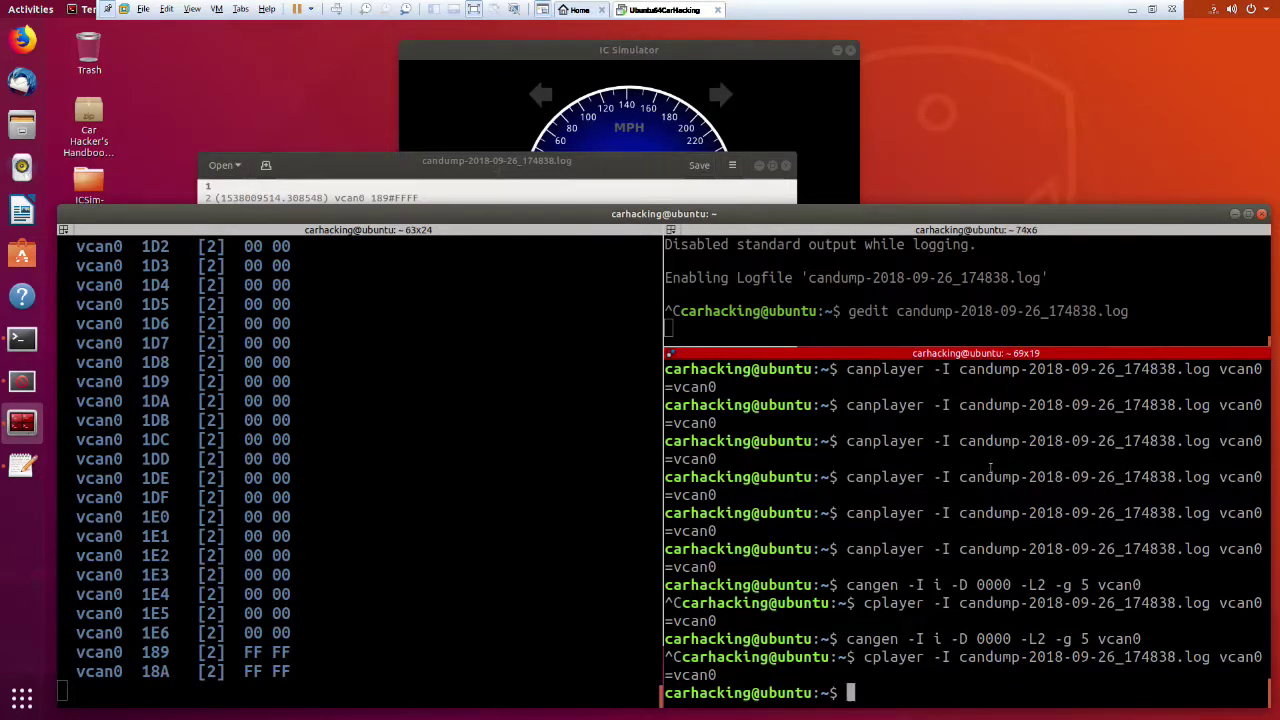
Delete log lines 2–3, restore the 188#FFFF frame, and save the single-frame log.
left_click(480, 188)
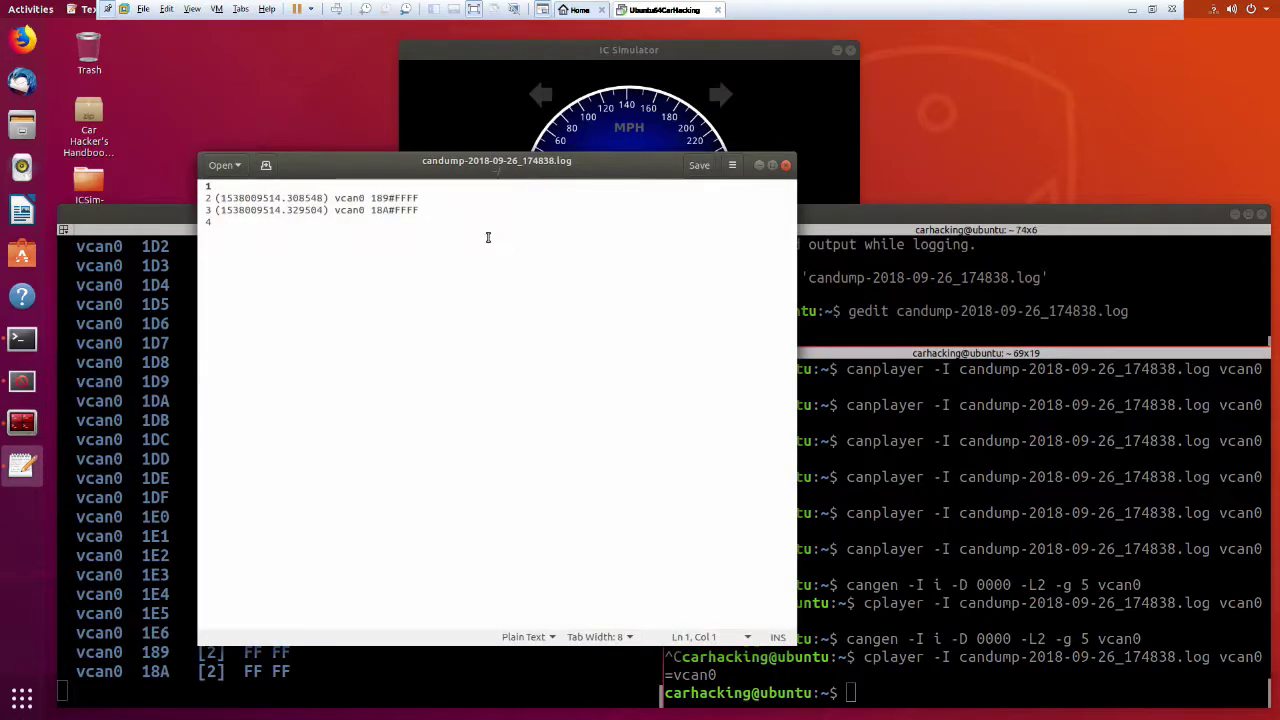
left_click_drag(488, 234, 128, 185)
key("BackSpace")
left_click(123, 176)
left_click(409, 291)
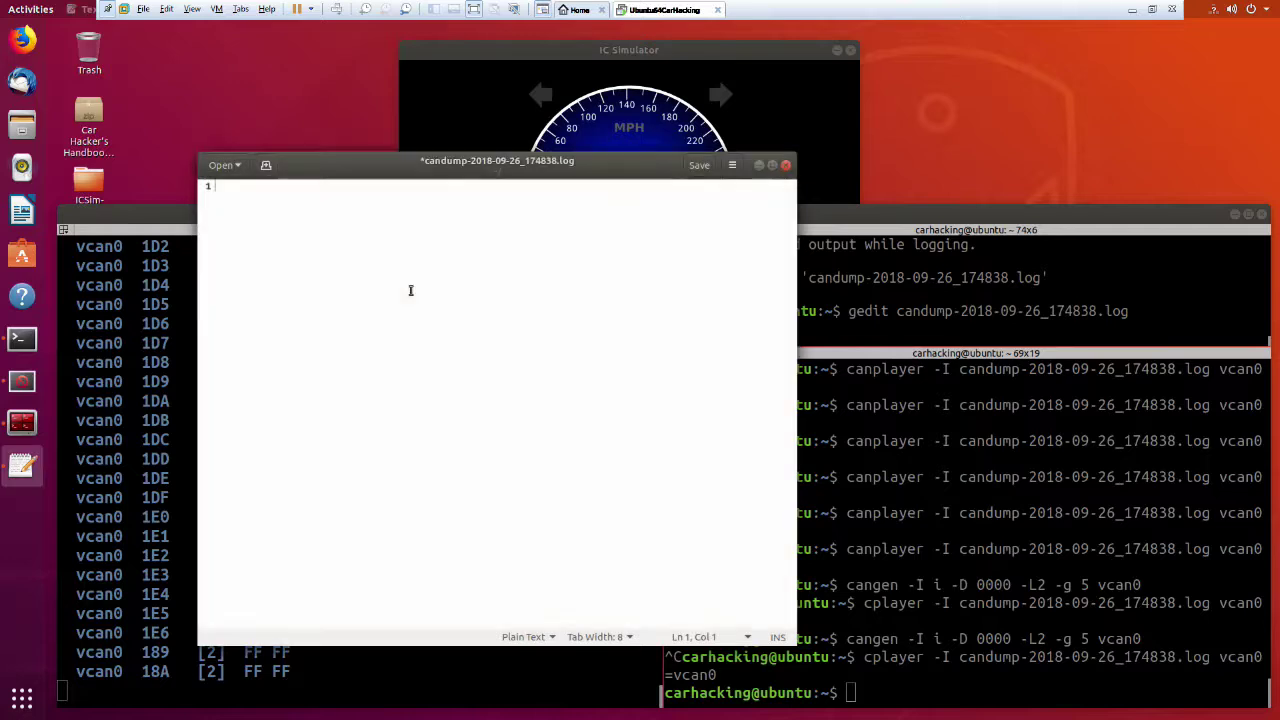
key("ctrl+v")
key("ctrl+s")
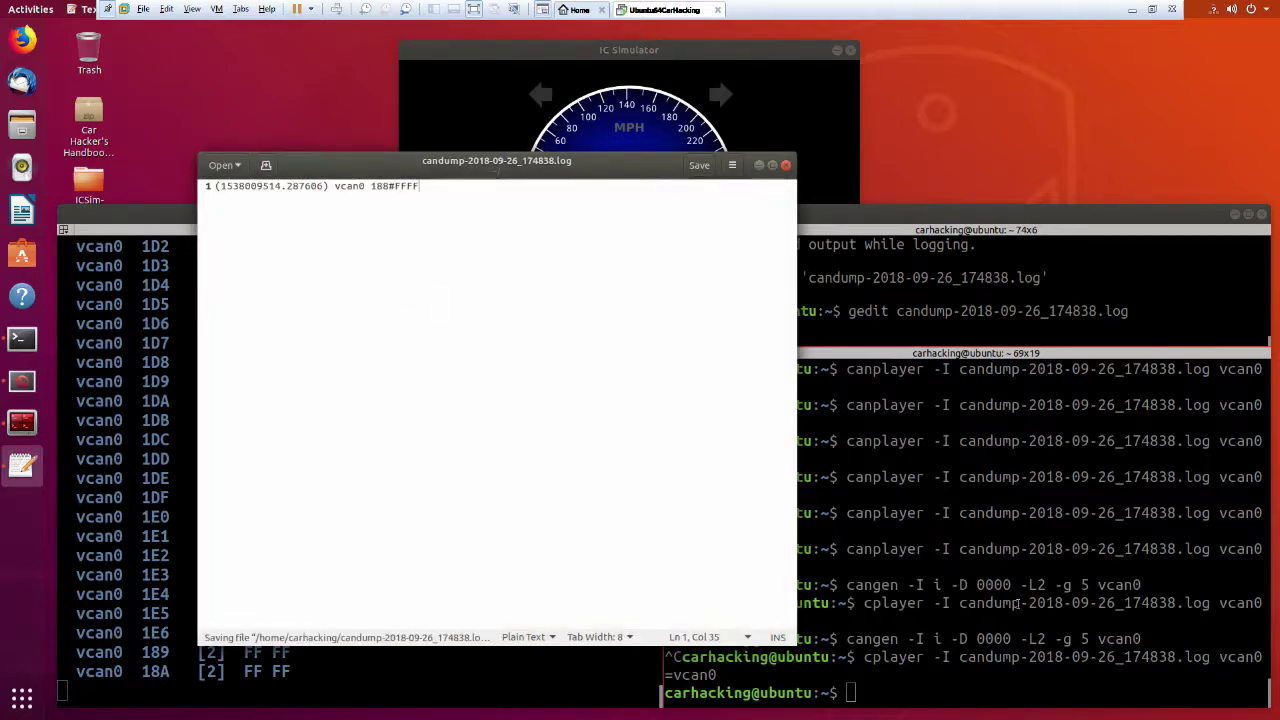
Replay the 188#FFFF log onto vcan0 with canplayer to light the turn arrows.
left_click(1020, 615)
key("Up")
key("Up")
key("Up")
key("Up")
key("Return")
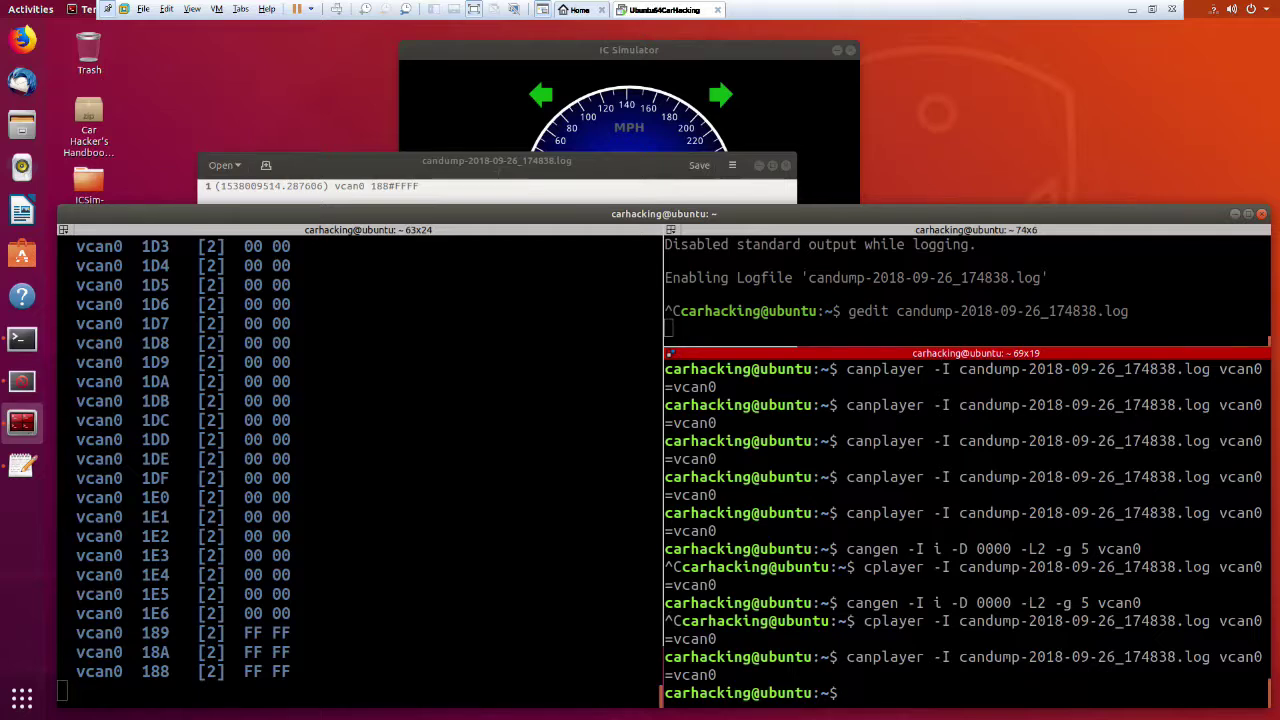
key("Up")
key("Down")
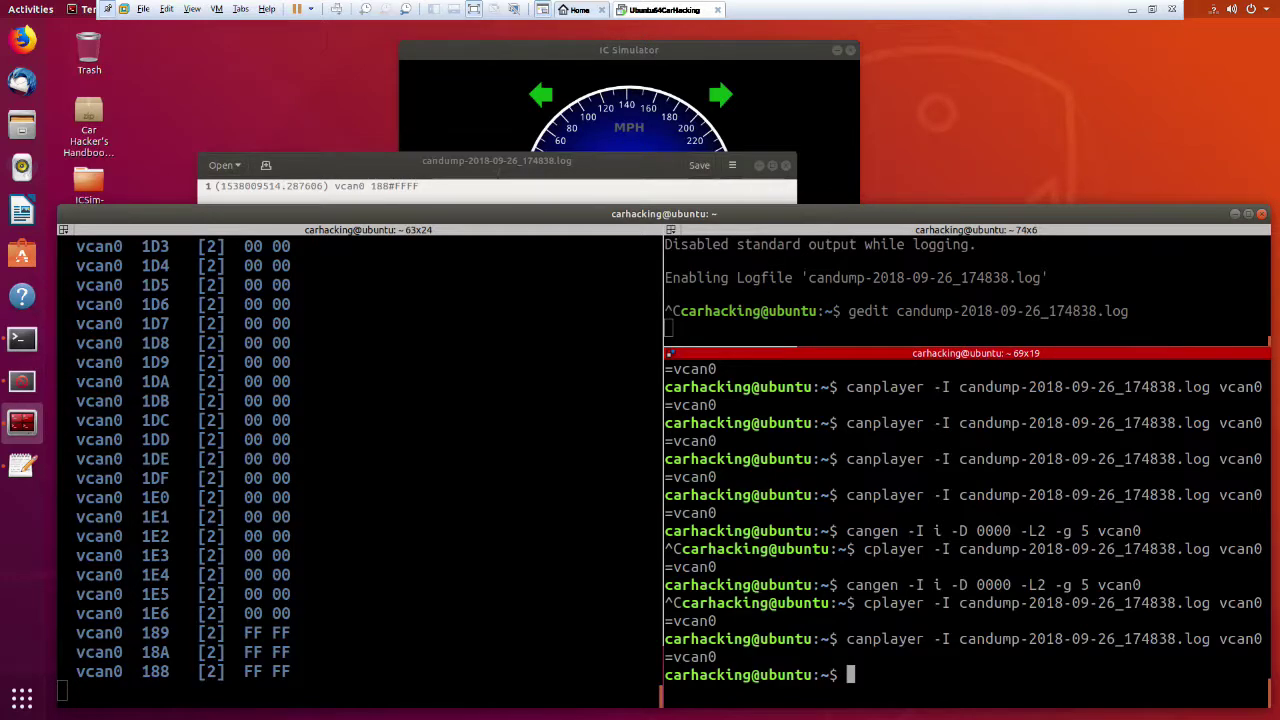
Run cansend with no arguments to display its usage help.
type("can")
type("nd")
key("Return")
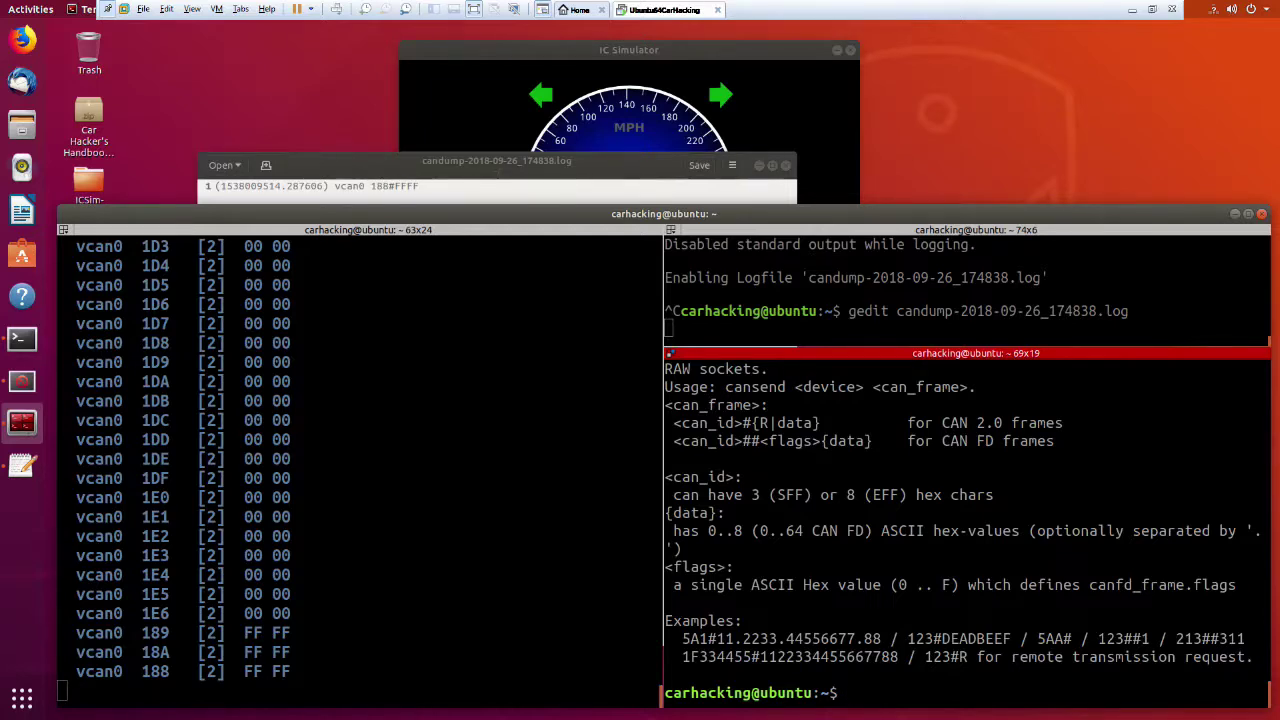
Type 'cansend 188#0000' at the prompt, fixing typos, without running it.
type("cansend ")
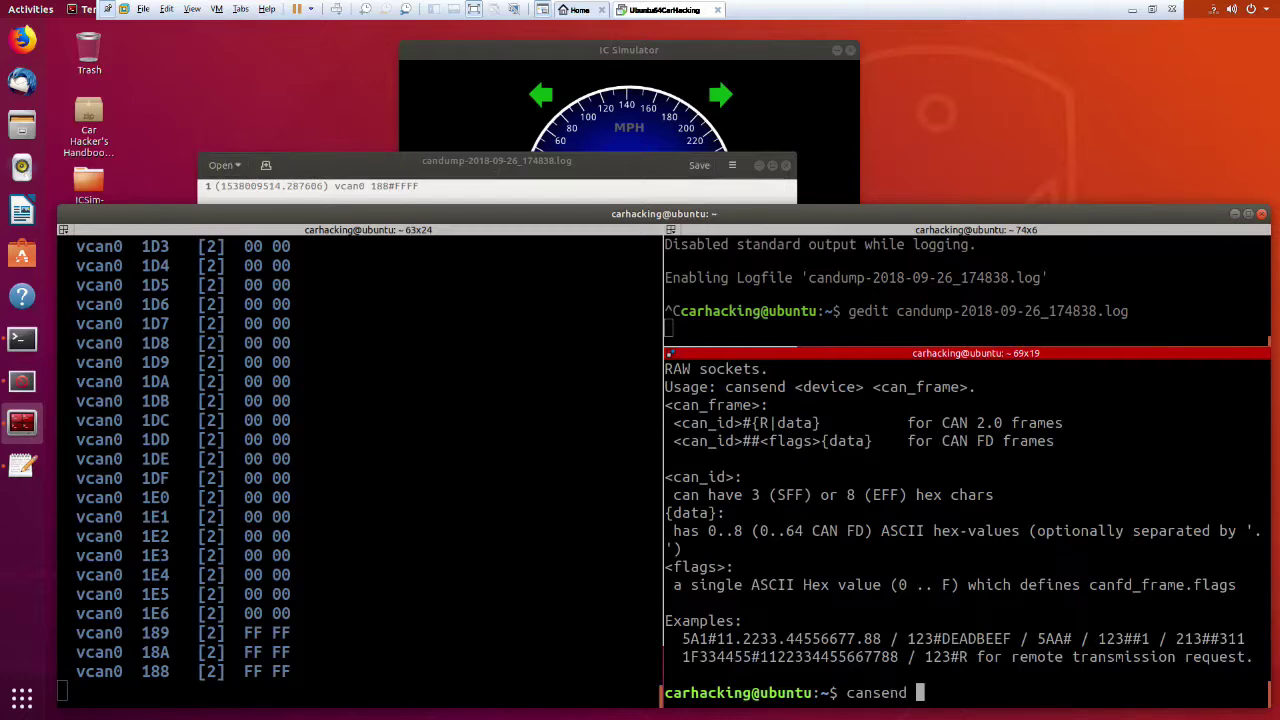
type(" 123#df k k jac kn ac k")
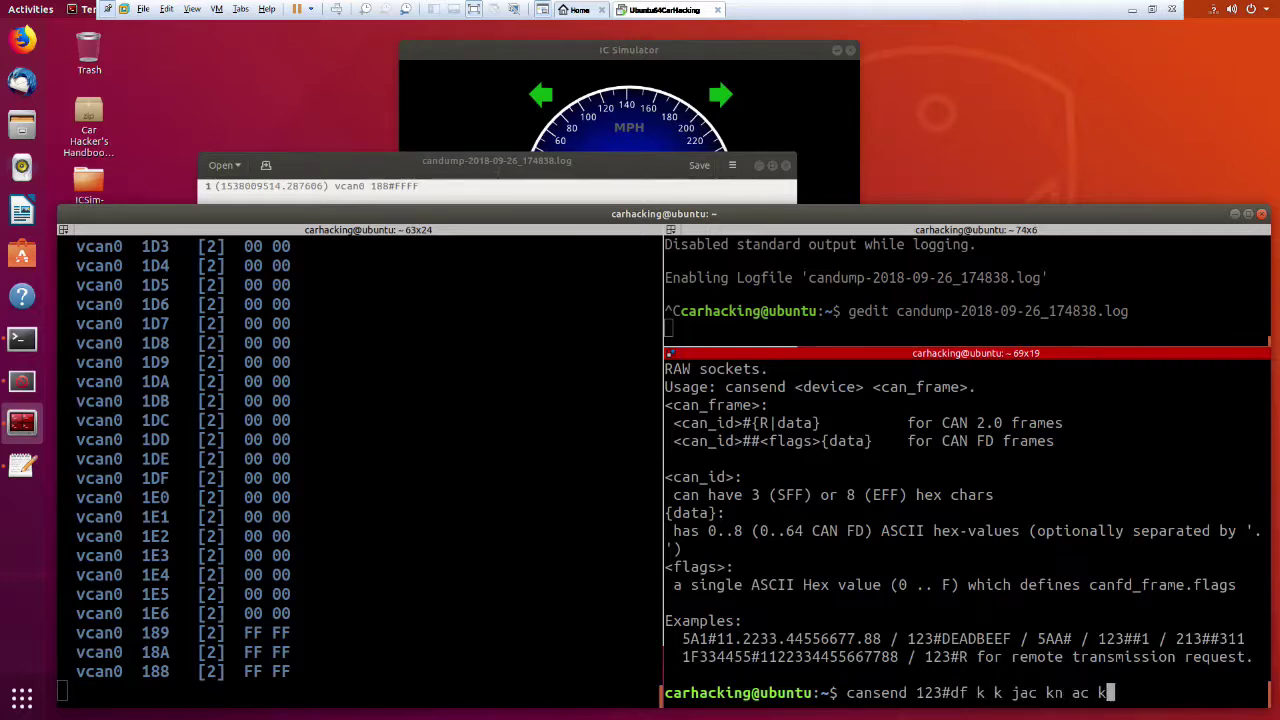
key("BackSpace")
key("BackSpace")
key("BackSpace")
key("BackSpace")
key("BackSpace")
key("BackSpace")
key("BackSpace")
key("BackSpace")
key("BackSpace")
key("BackSpace")
key("BackSpace")
key("BackSpace")
key("BackSpace")
key("BackSpace")
key("BackSpace")
key("BackSpace")
key("BackSpace")
key("BackSpace")
key("BackSpace")
key("BackSpace")
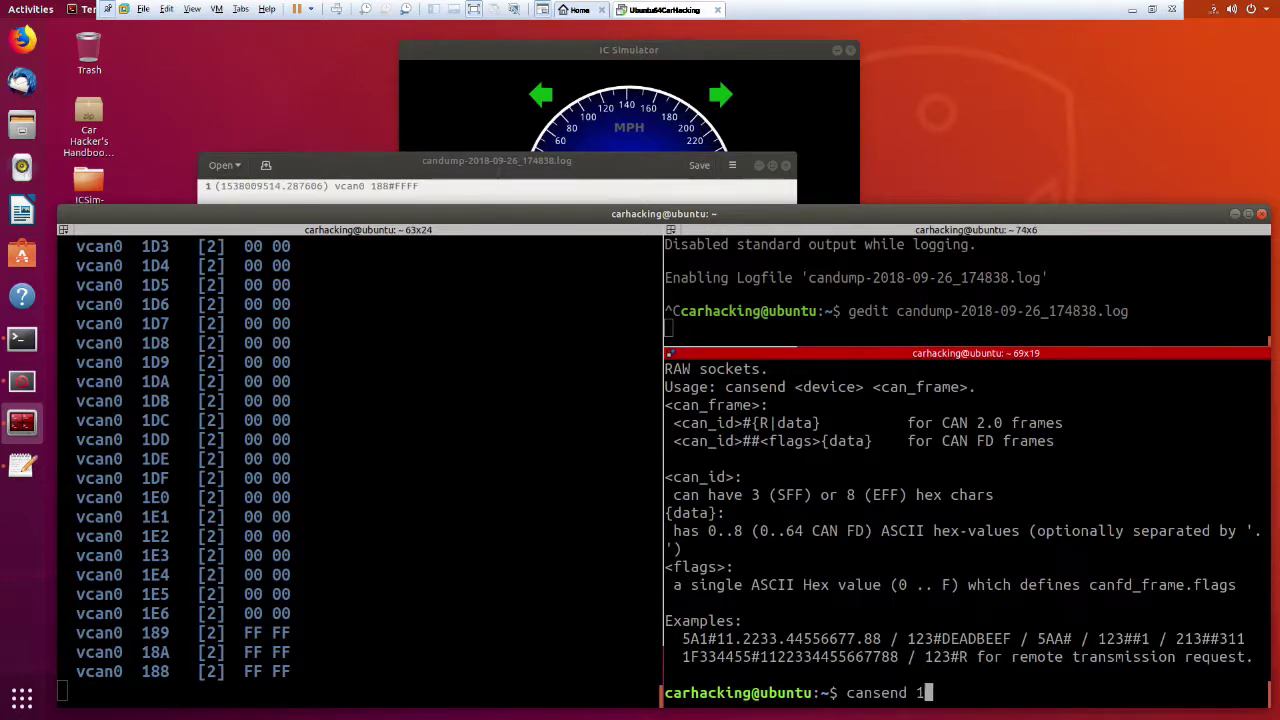
type("8#")
key("BackSpace")
type("8@0000")
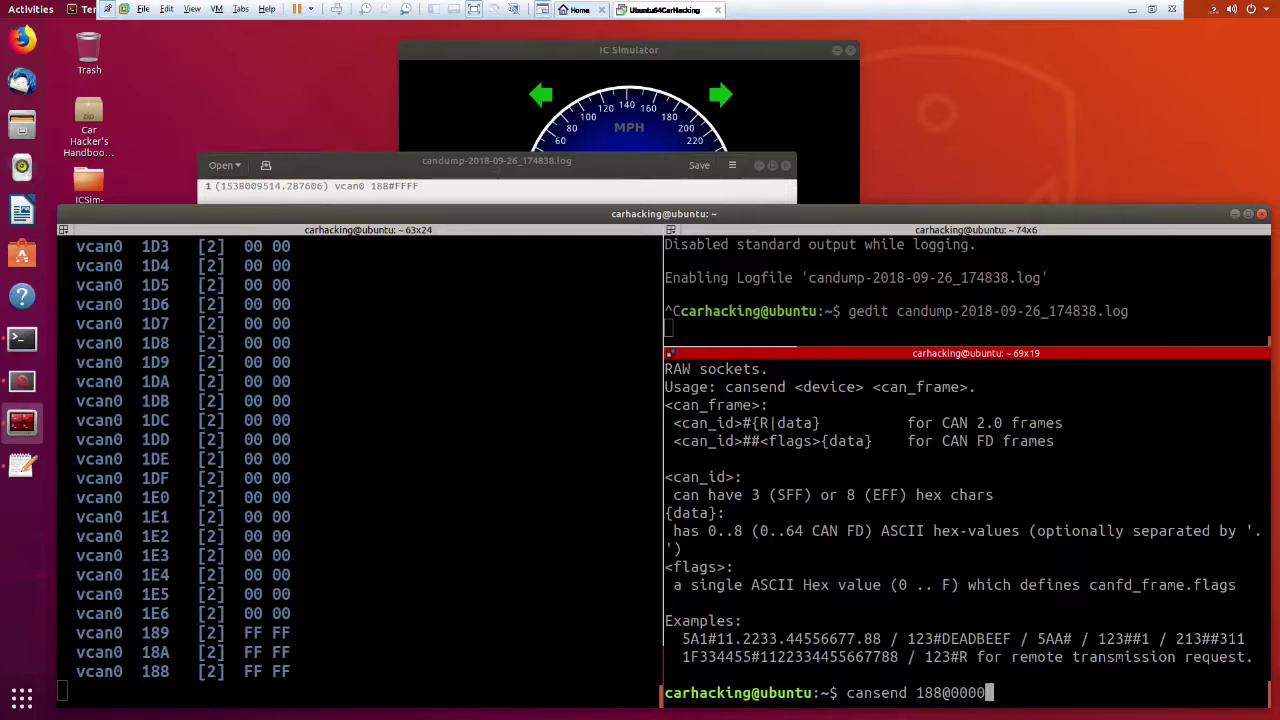
key("BackSpace")
key("Left")
key("Left")
key("Left")
key("Left")
key("Right")
key("Right")
key("Right")
key("Right")
key("Right")
key("Right")
type("0 vcan0")
key("ctrl+u")
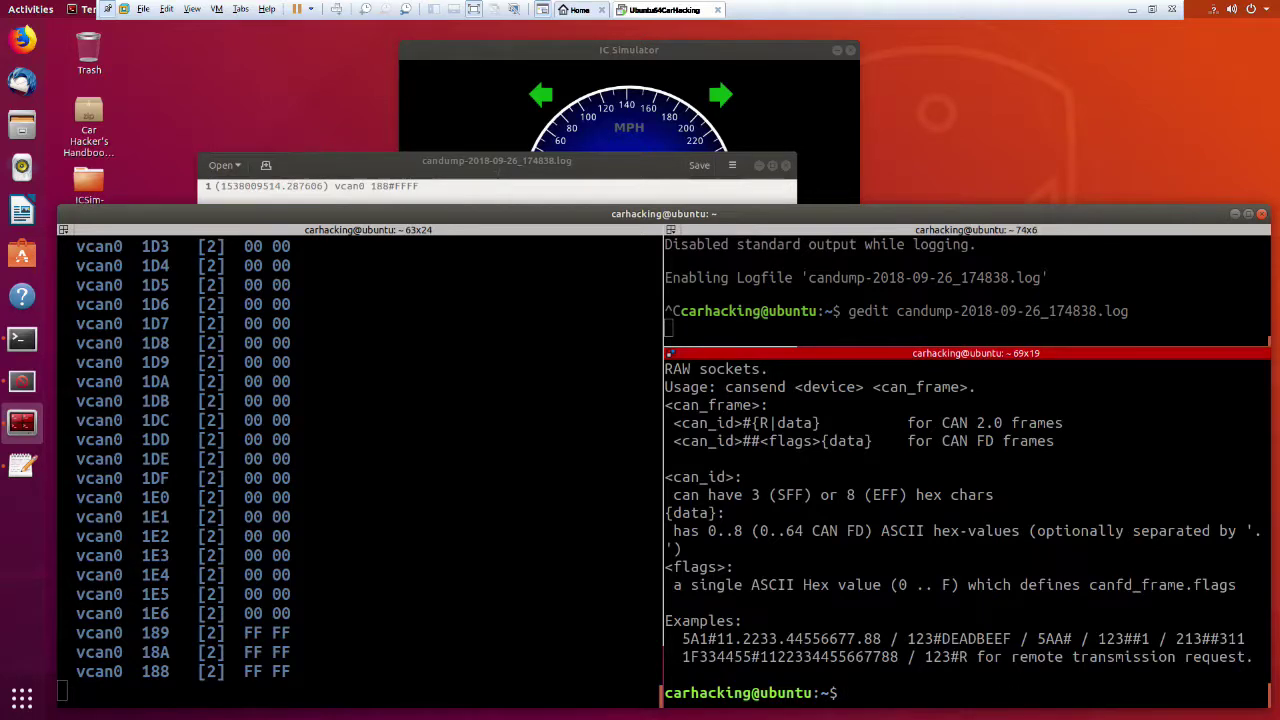
key("ctrl+y")
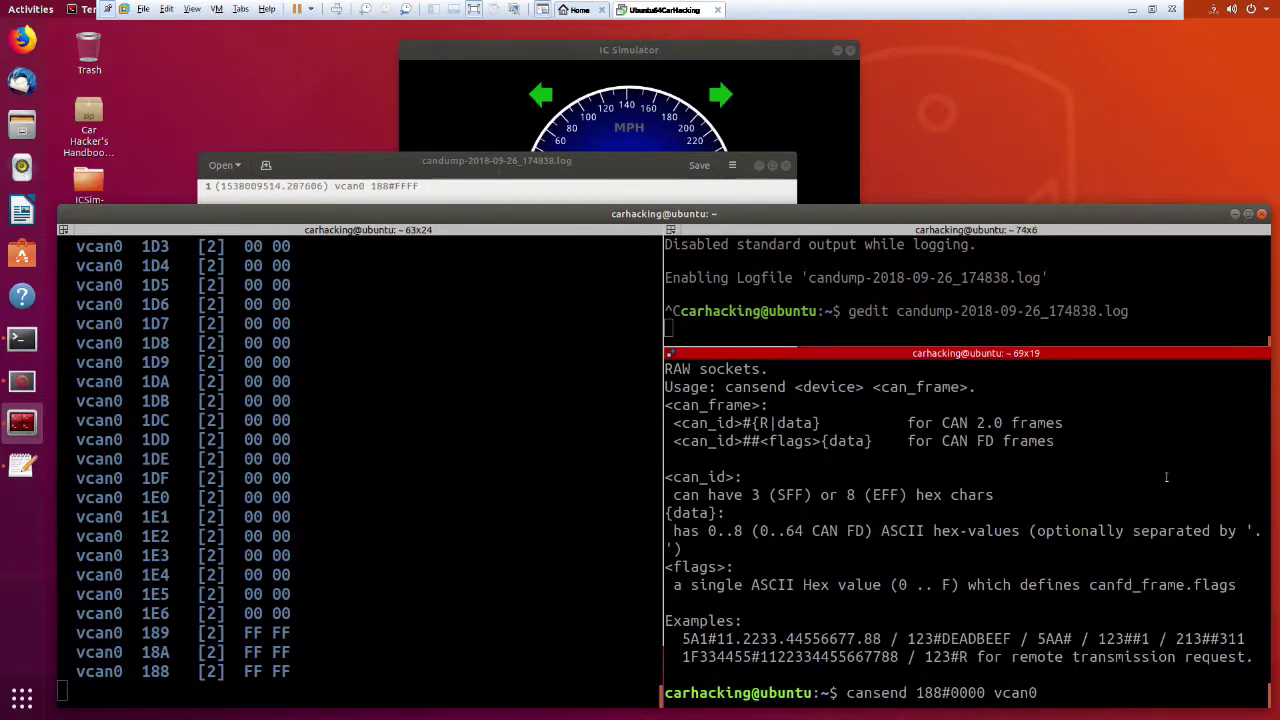
key("BackSpace")
key("BackSpace")
key("BackSpace")
key("BackSpace")
key("BackSpace")
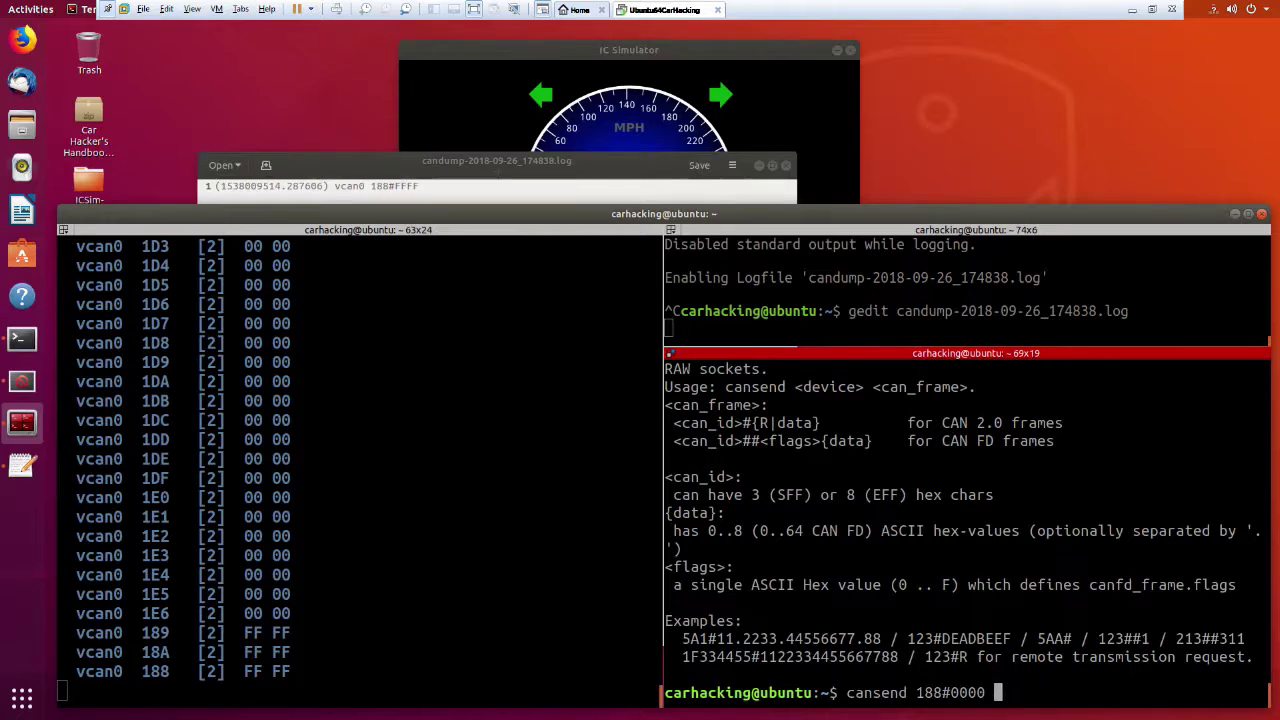
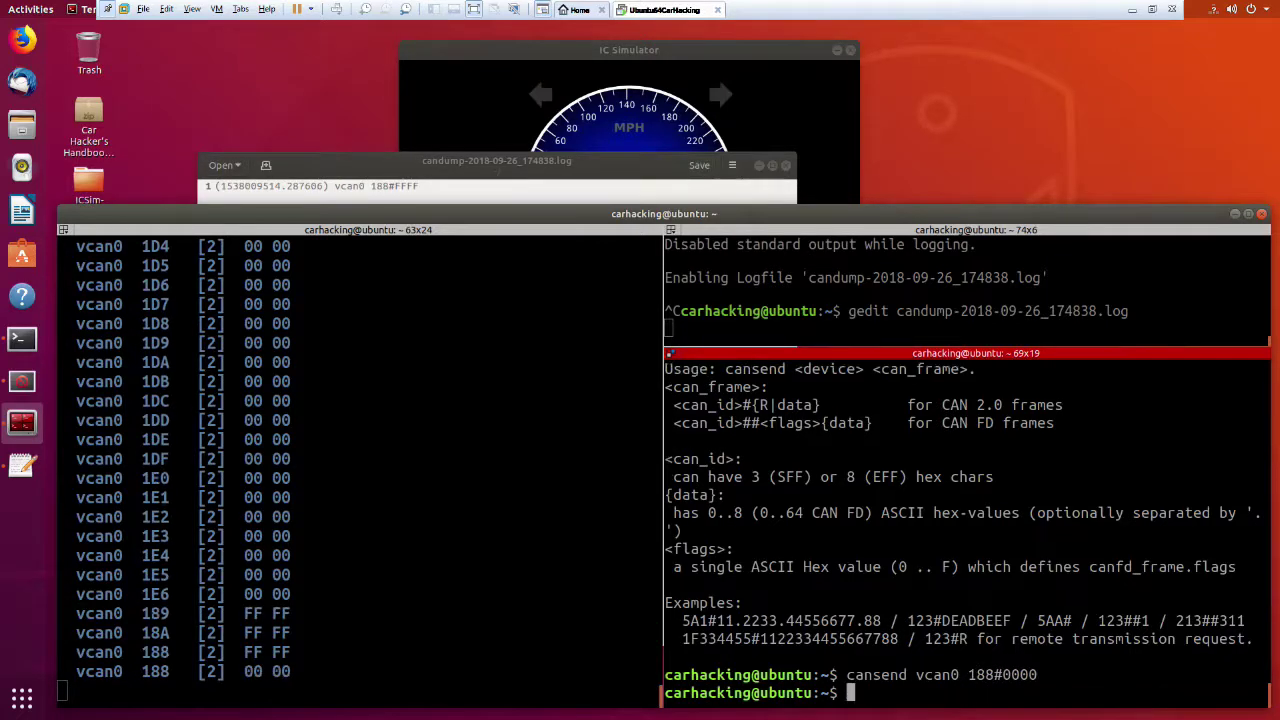
Edit the recalled cansend to send 188#FFFF on vcan0, lighting both turn signals.
key("Up")
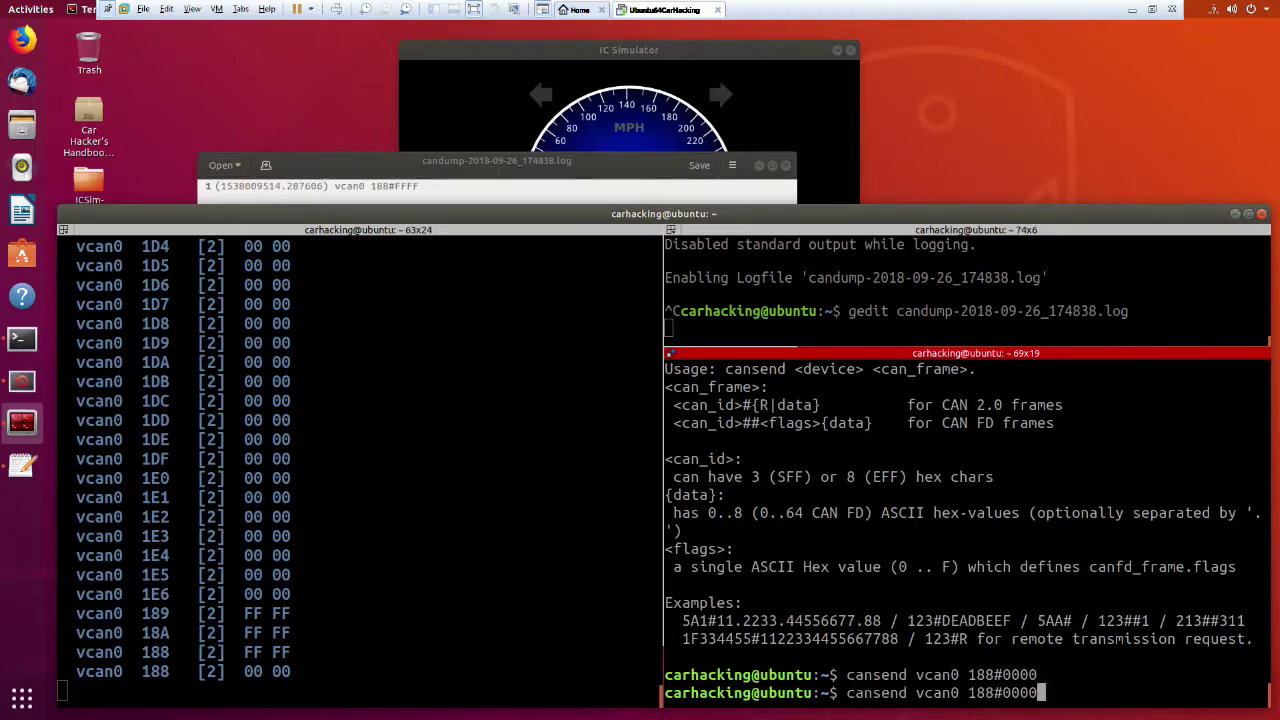
key("BackSpace")
key("BackSpace")
key("BackSpace")
key("BackSpace")
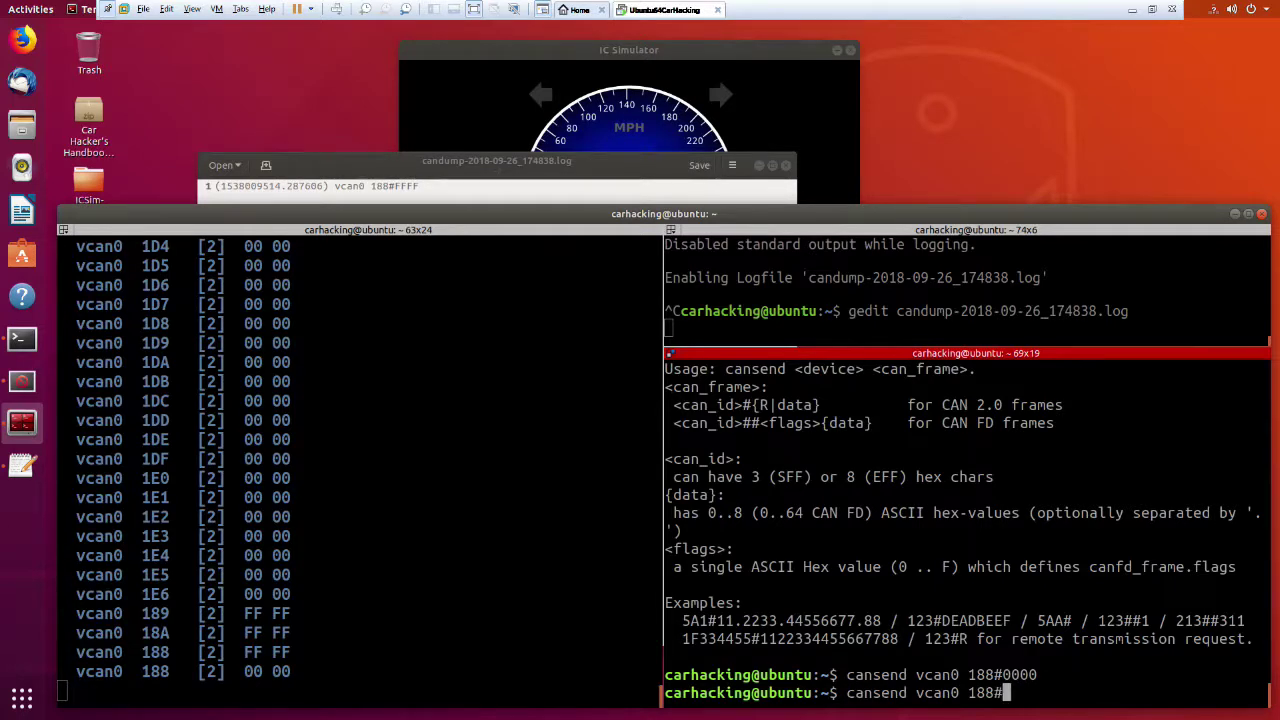
type("FFFF")
key("Return")
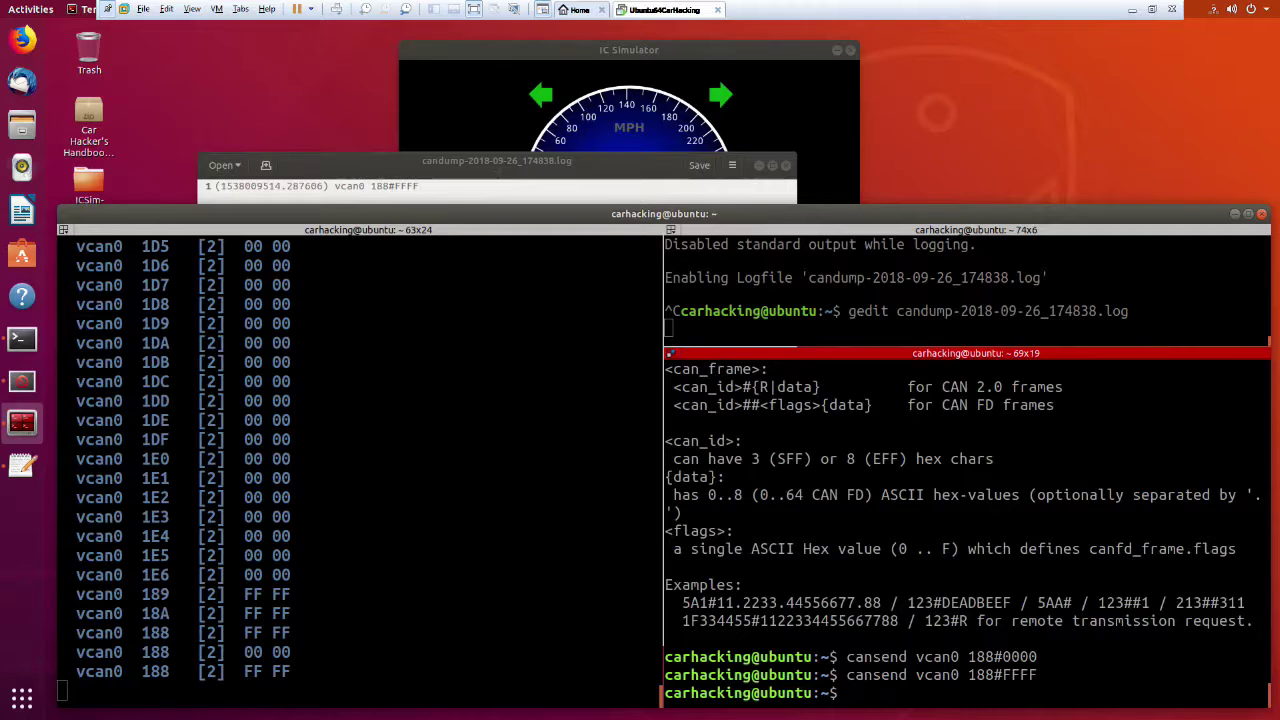
Resend 188#0000 and 188#FFFF alternately to toggle both turn-signal arrows off and on.
key("Up")
key("Up")
key("Return")
key("Up")
key("Up")
key("Return")
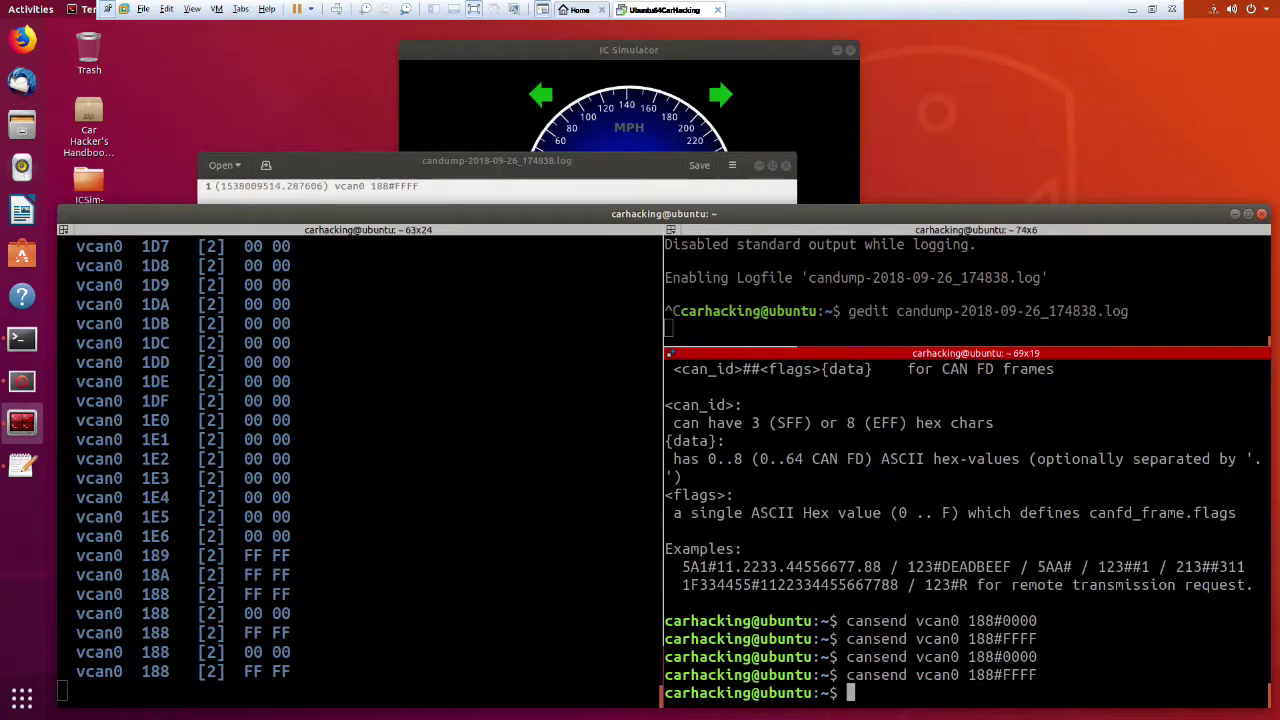
Trim the recalled command's data bytes toward a one-byte frame for ID 188.
key("Up")
key("Up")
key("Return")
key("Up")
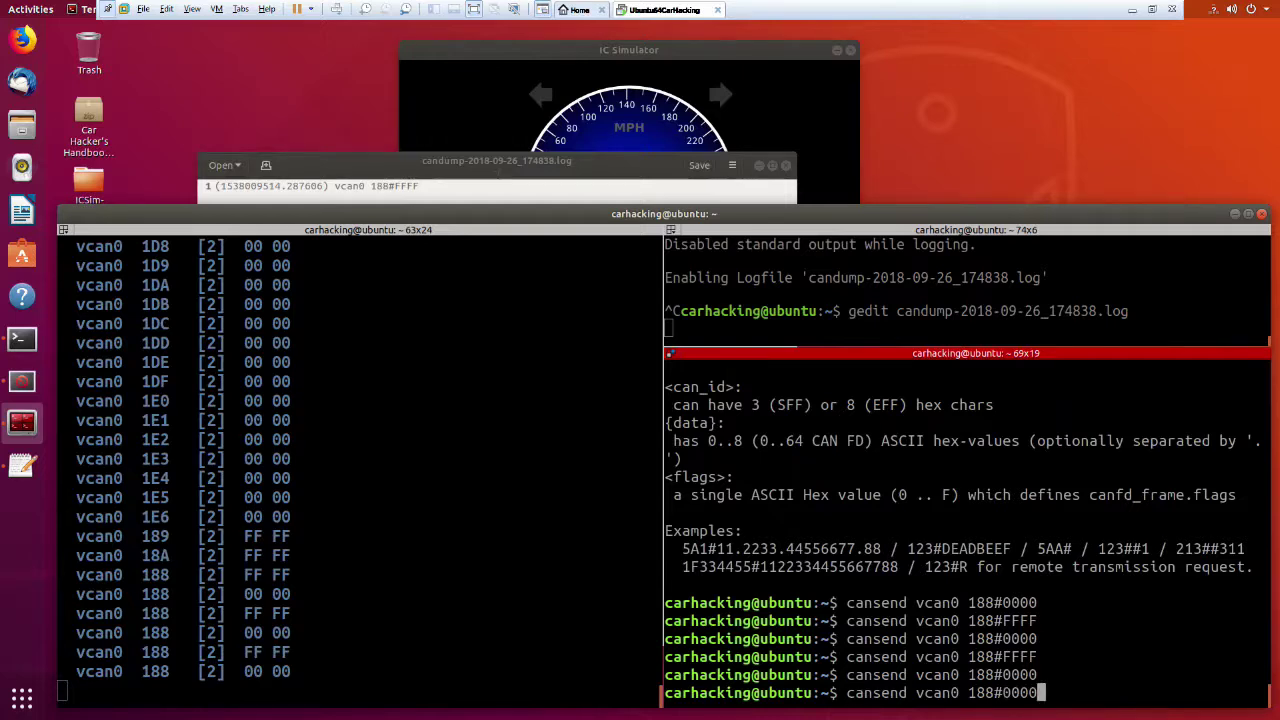
key("BackSpace")
key("BackSpace")
key("BackSpace")
type("1")
key("BackSpace")
key("BackSpace")
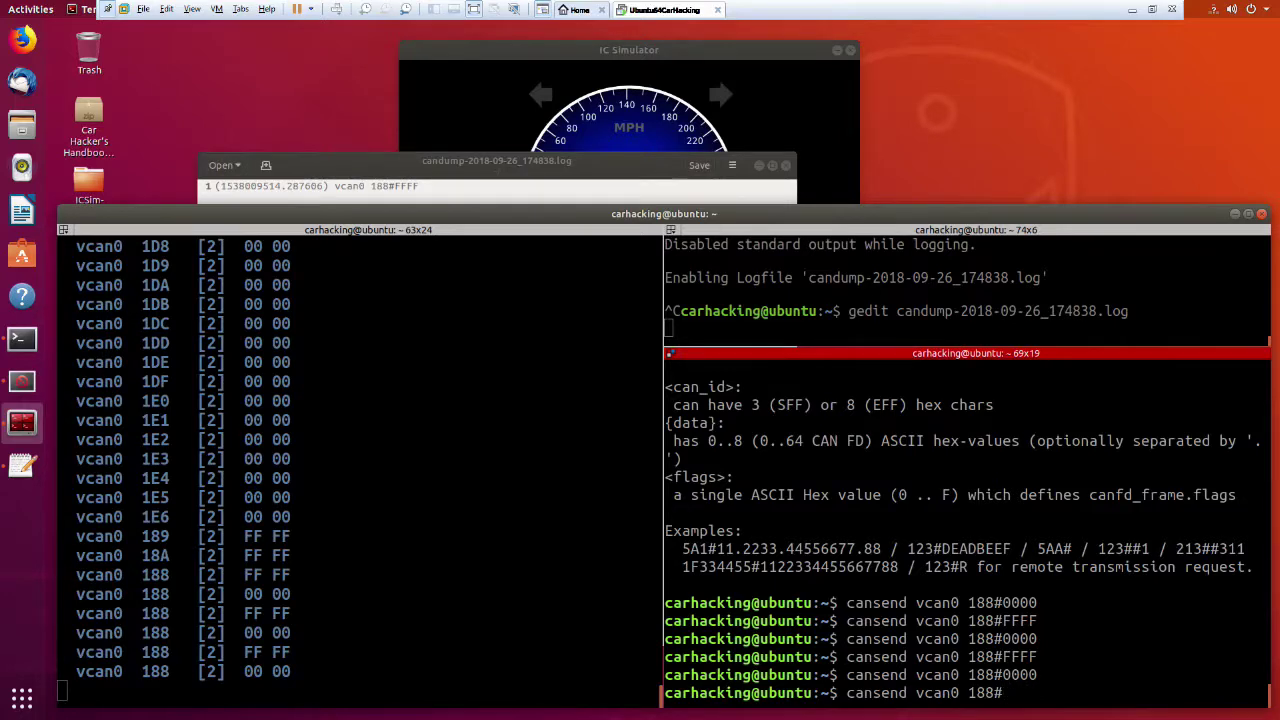
Send one-byte frames 188#ff and then 188#00 on vcan0.
type("ff")
key("Return")
key("Up")
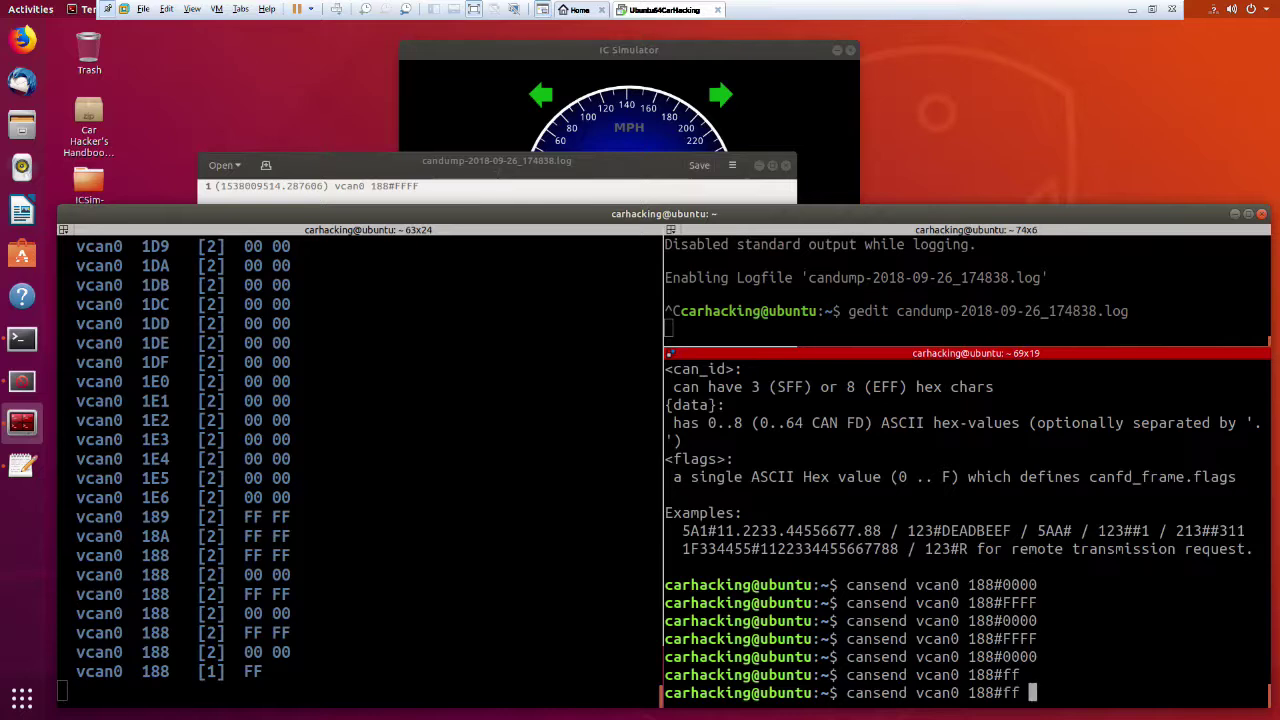
key("BackSpace")
key("BackSpace")
type("00")
key("Return")
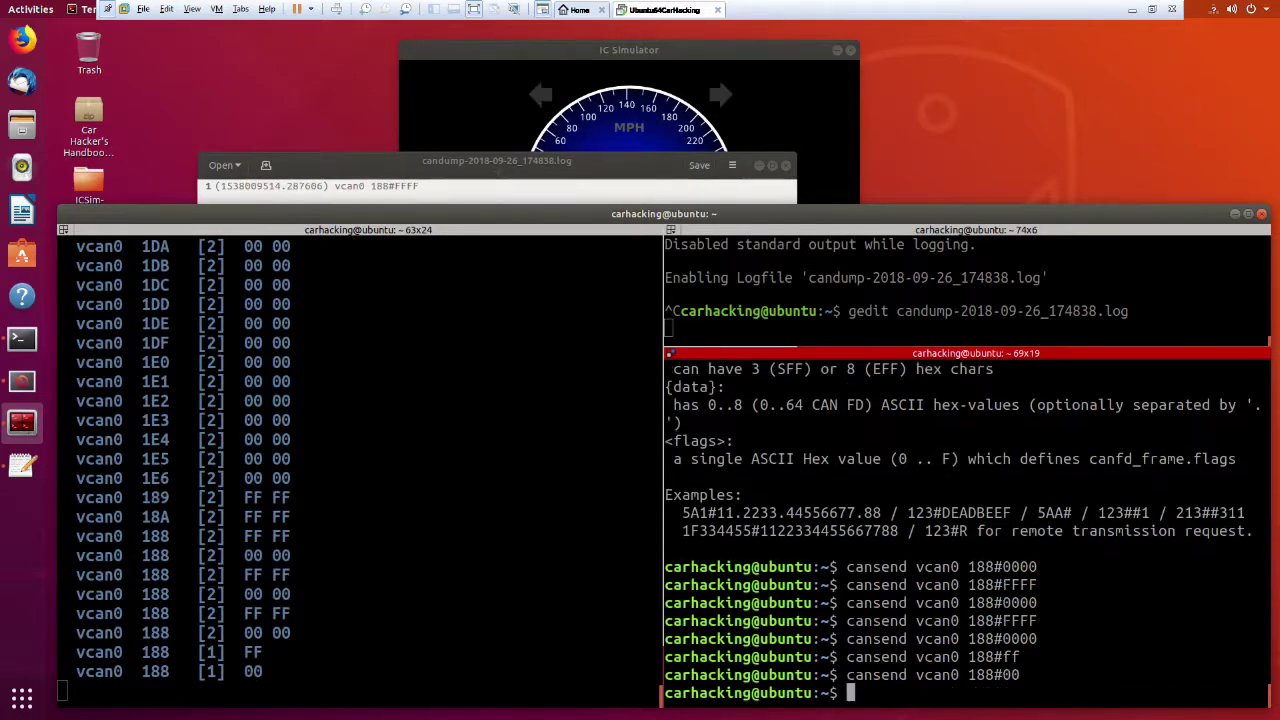
Send 188#01, lighting the left turn-signal arrow.
key("Up")
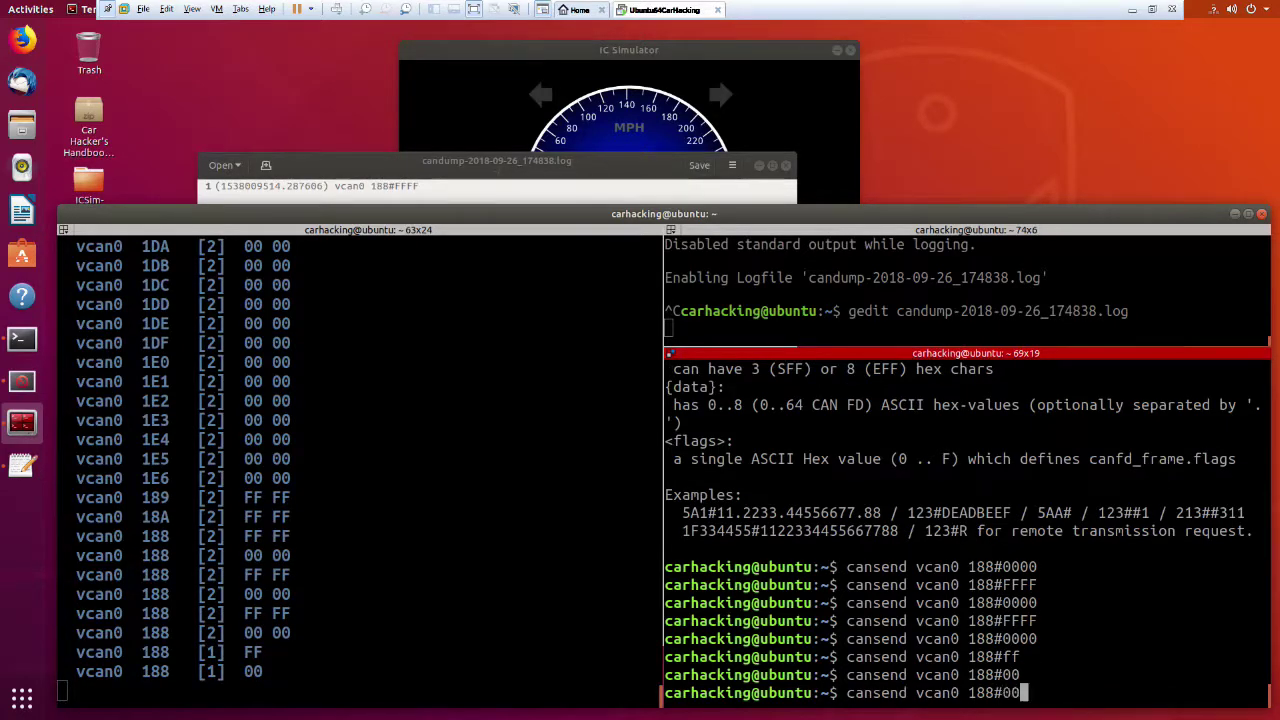
key("BackSpace")
type("1")
key("Return")
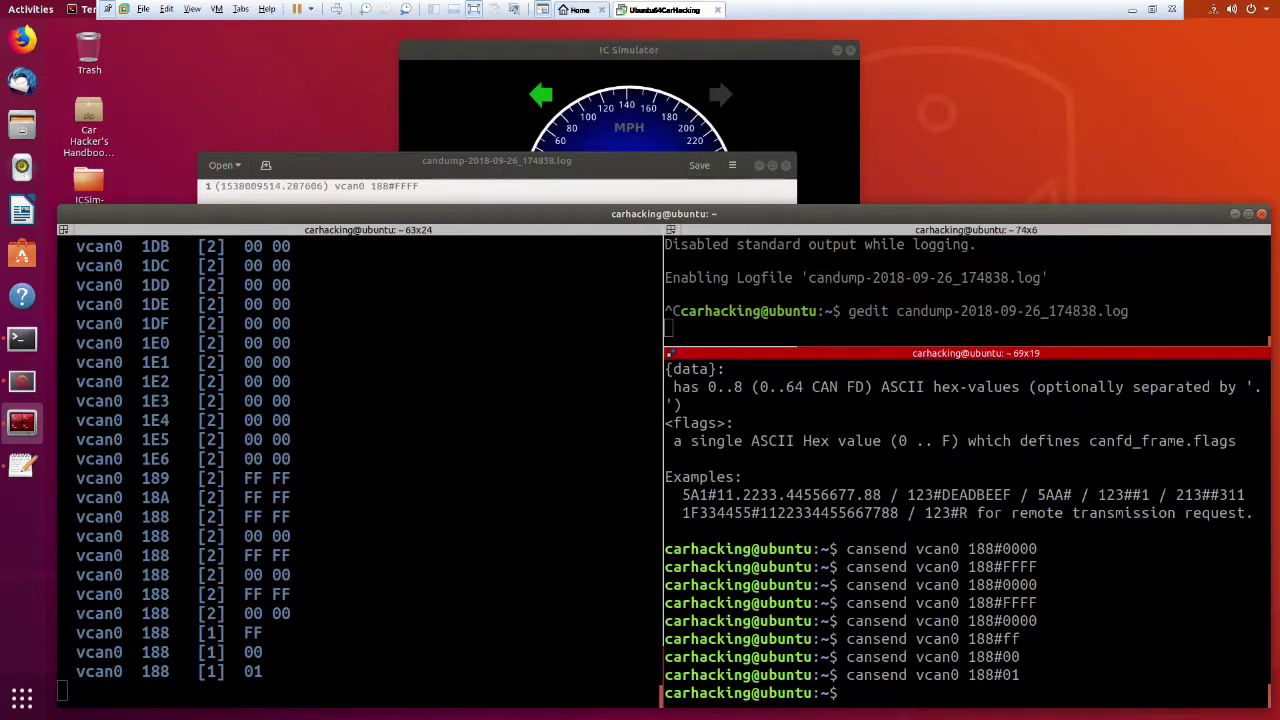
Send 188#02, lighting the right turn-signal arrow.
key("Up")
key("BackSpace")
type("0")
key("BackSpace")
type("2")
key("Return")
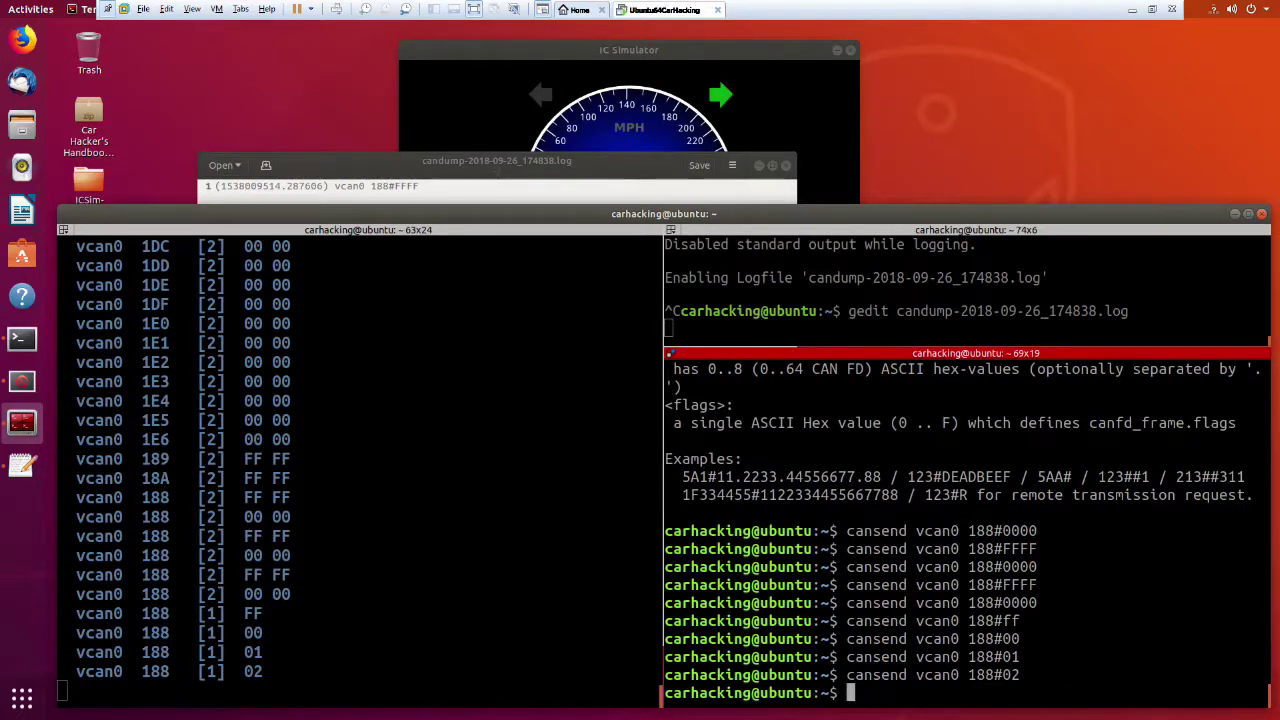
Send the one-byte frame 188#0a on vcan0.
key("Up")
key("BackSpace")
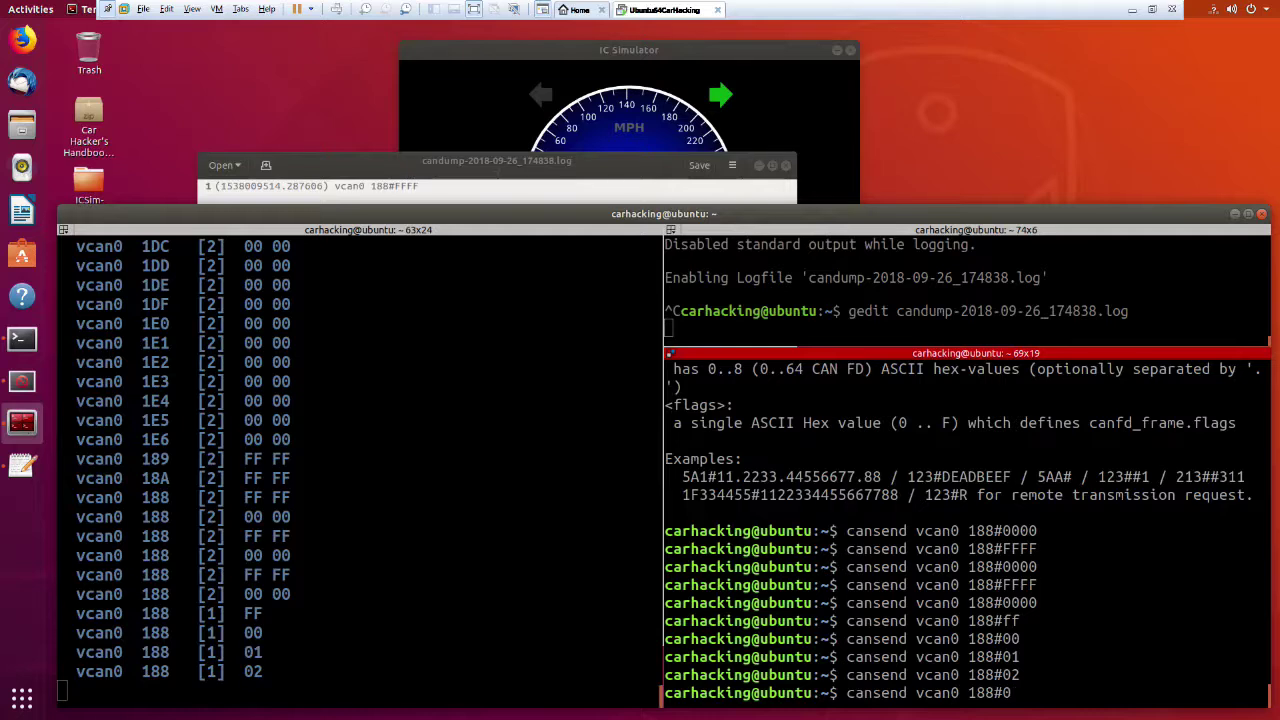
type("a")
key("Return")
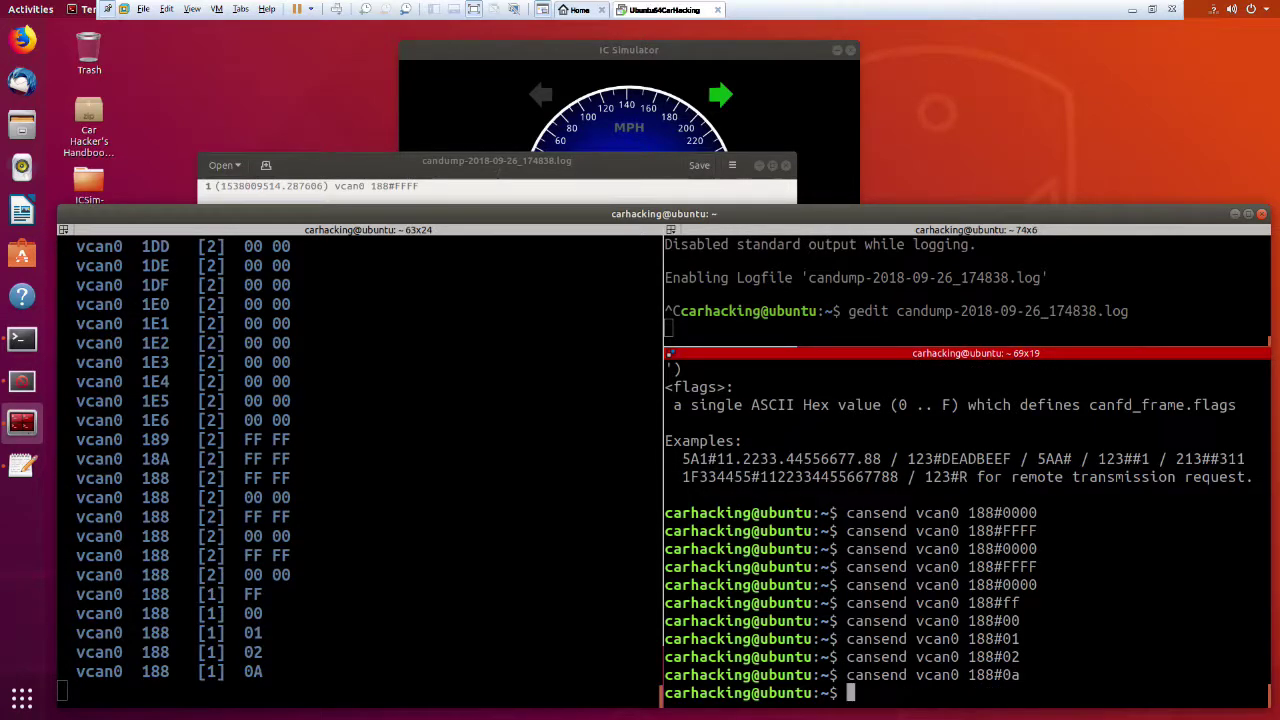
Send 188#00 and 188#0a again, then bring the candump pane and log file forward.
key("Up")
key("BackSpace")
type("0 188#00")
key("Return")
key("Up")
key("BackSpace")
type("ansend vcan0 188#0a")
key("Return")
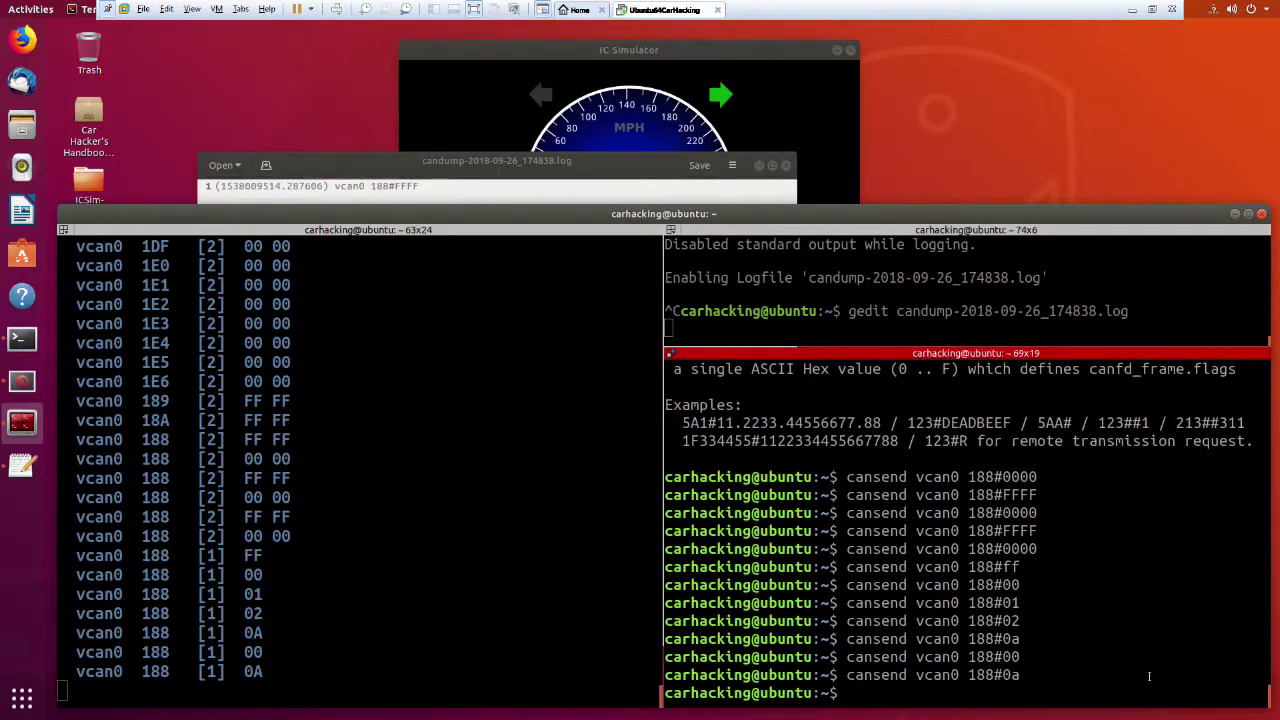
left_click(589, 388)
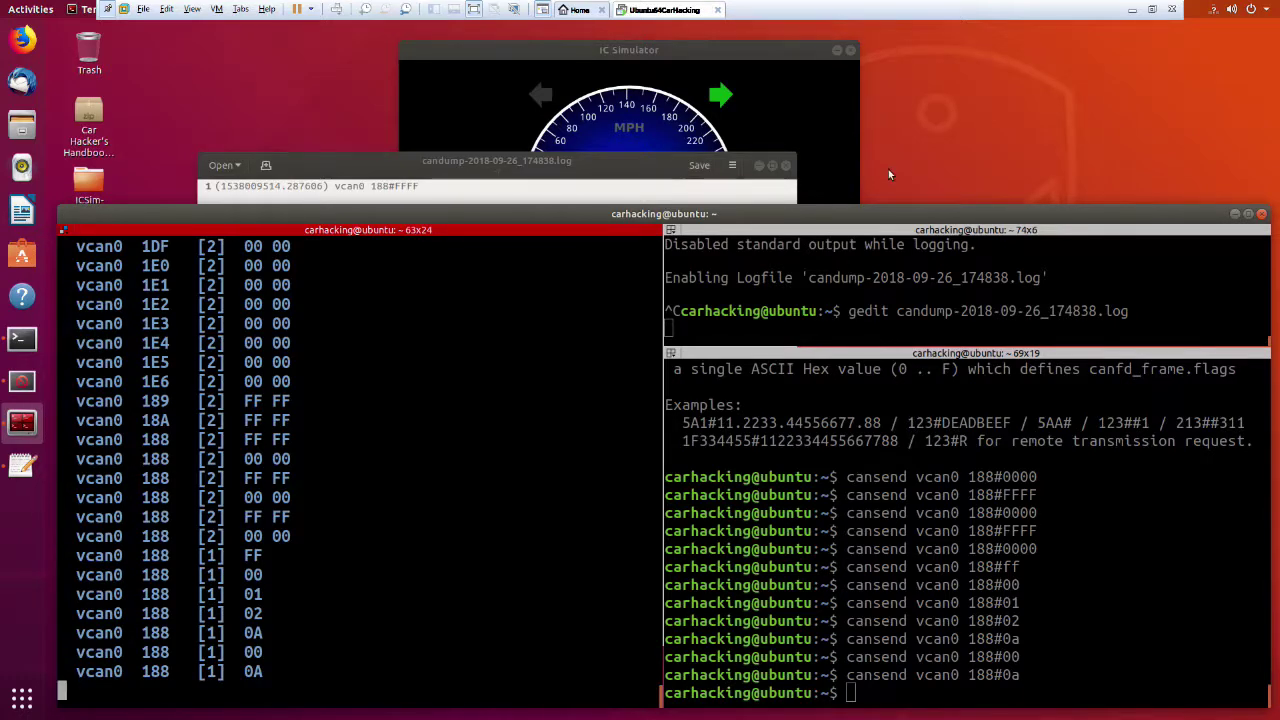
left_click(735, 183)
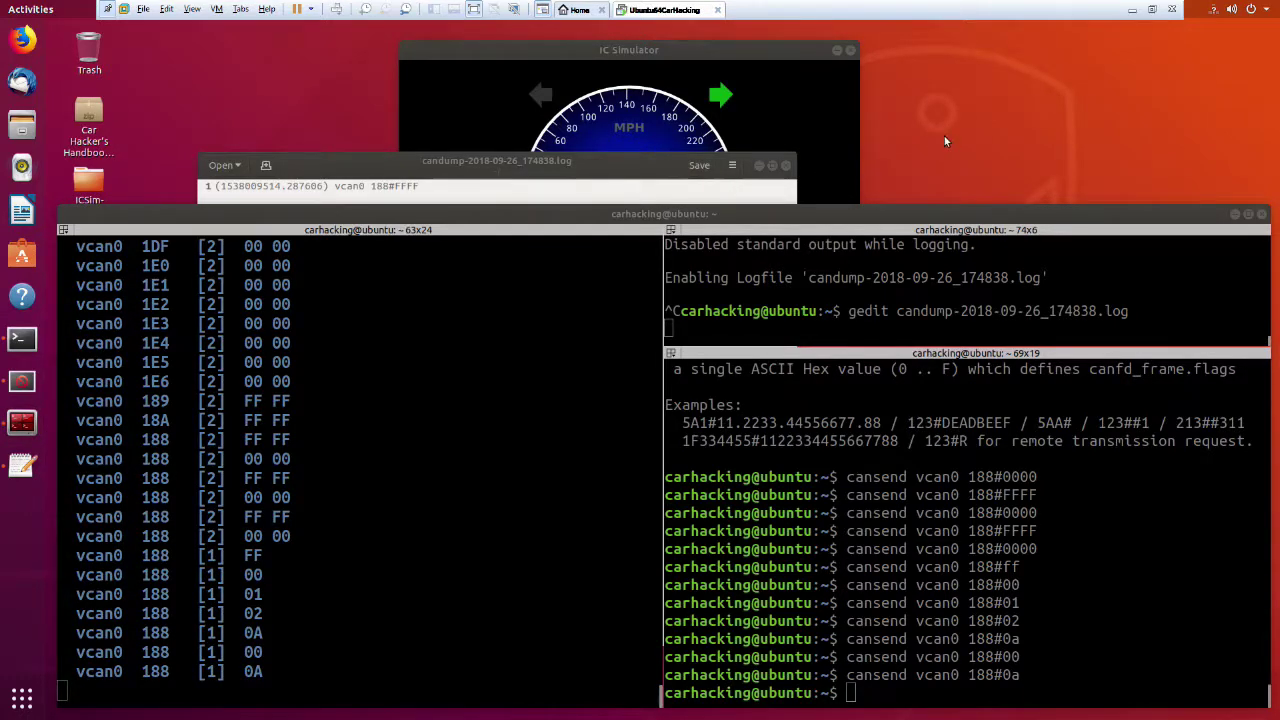
In a new, enlarged terminal tab, run ./controls alone to see its usage.
key("alt+Tab")
key("alt+Tab")
key("alt+Tab")
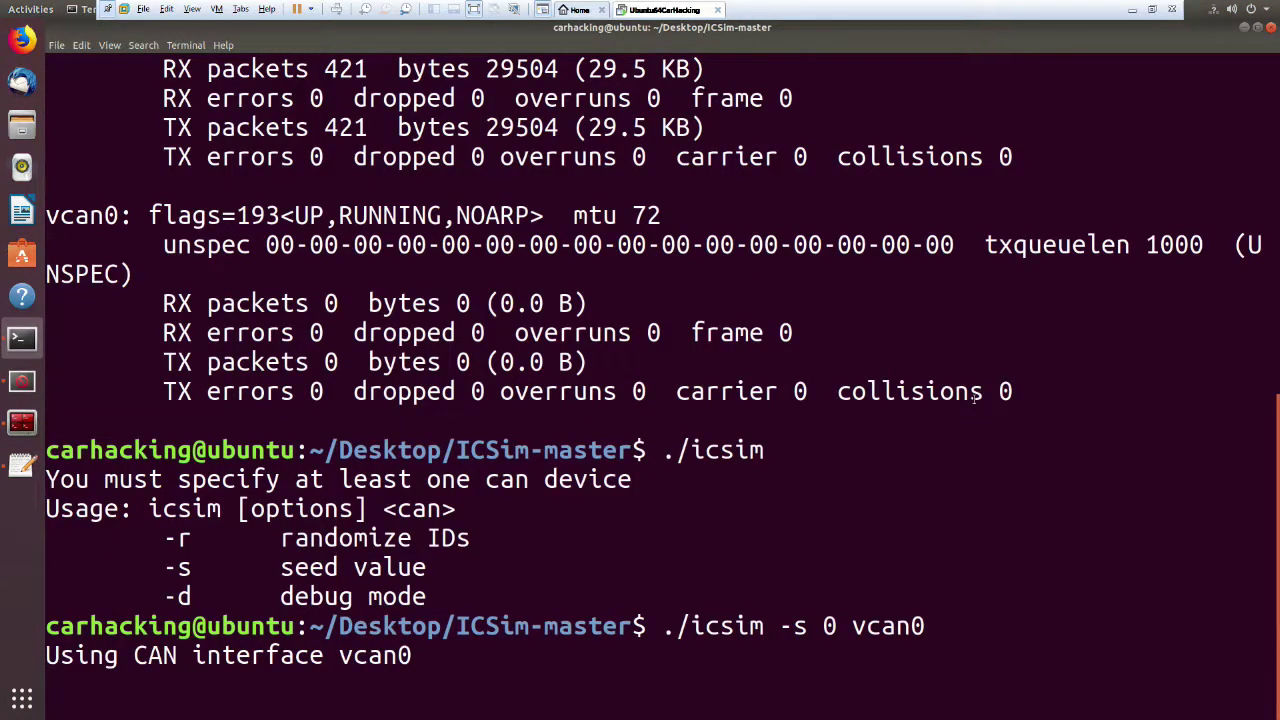
key("ctrl+shift+t")
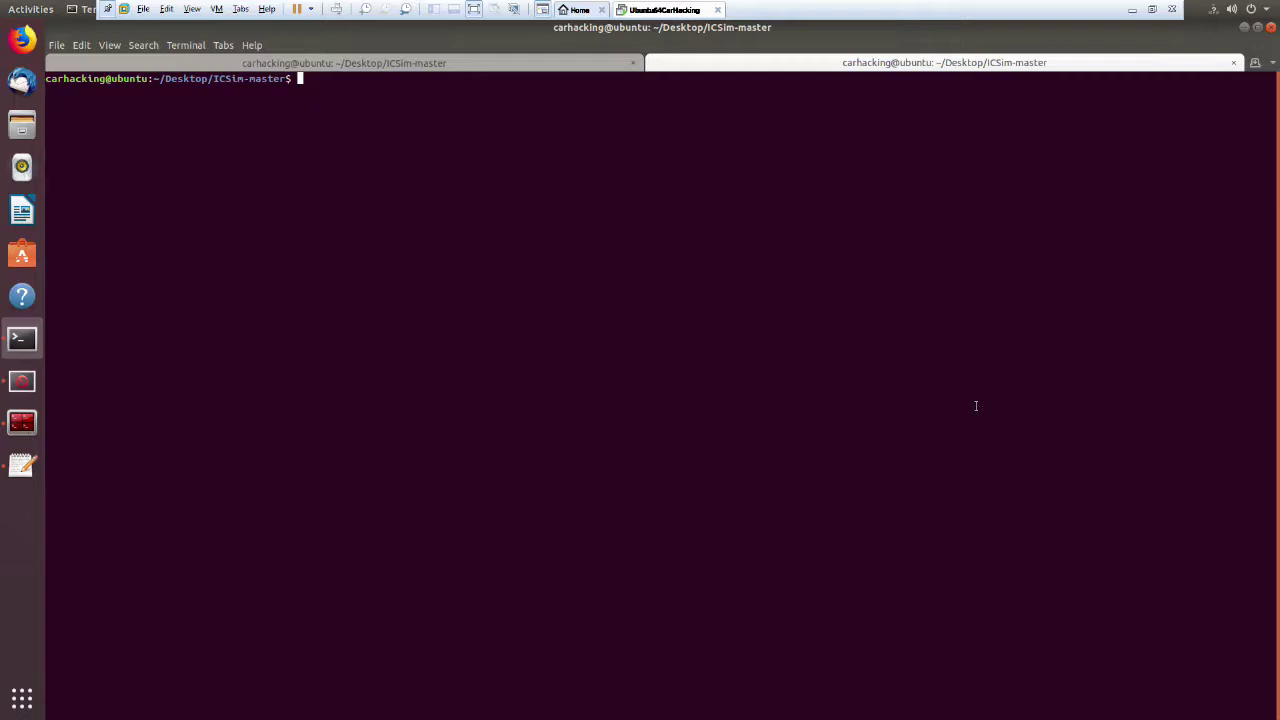
key("ctrl+plus")
key("ctrl+plus")
key("ctrl+plus")
key("ctrl+plus")
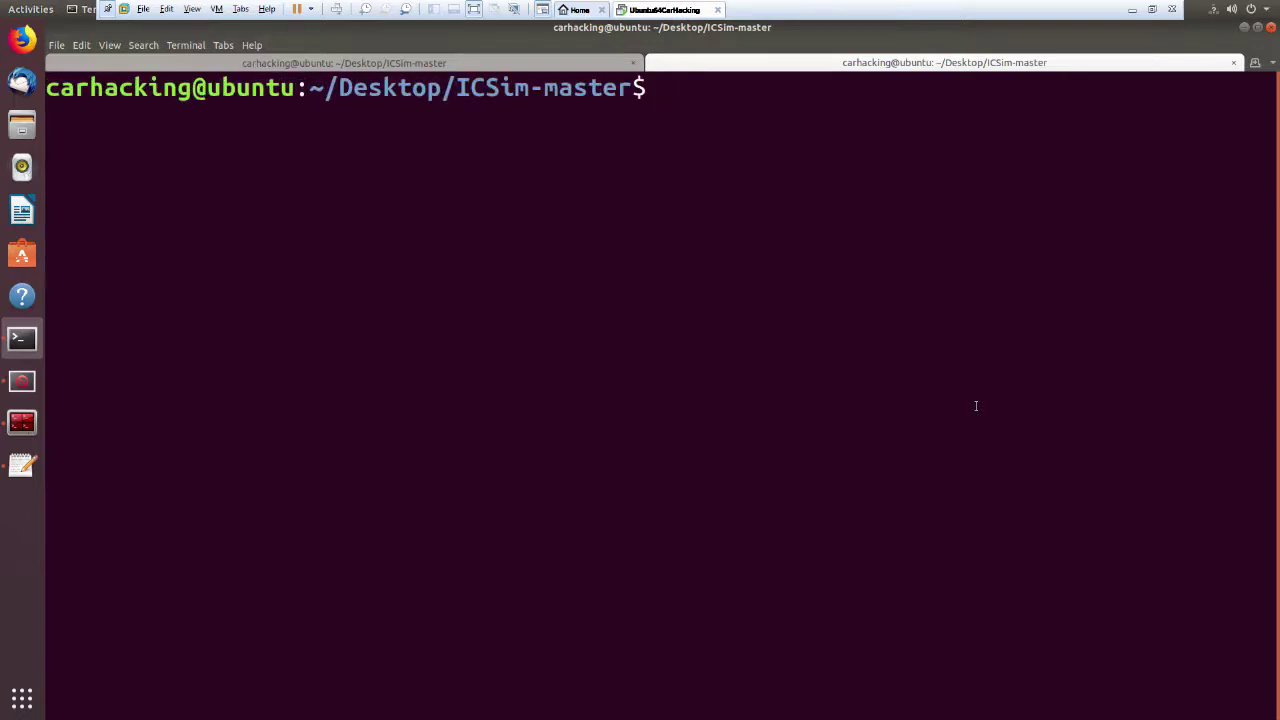
type("./controls")
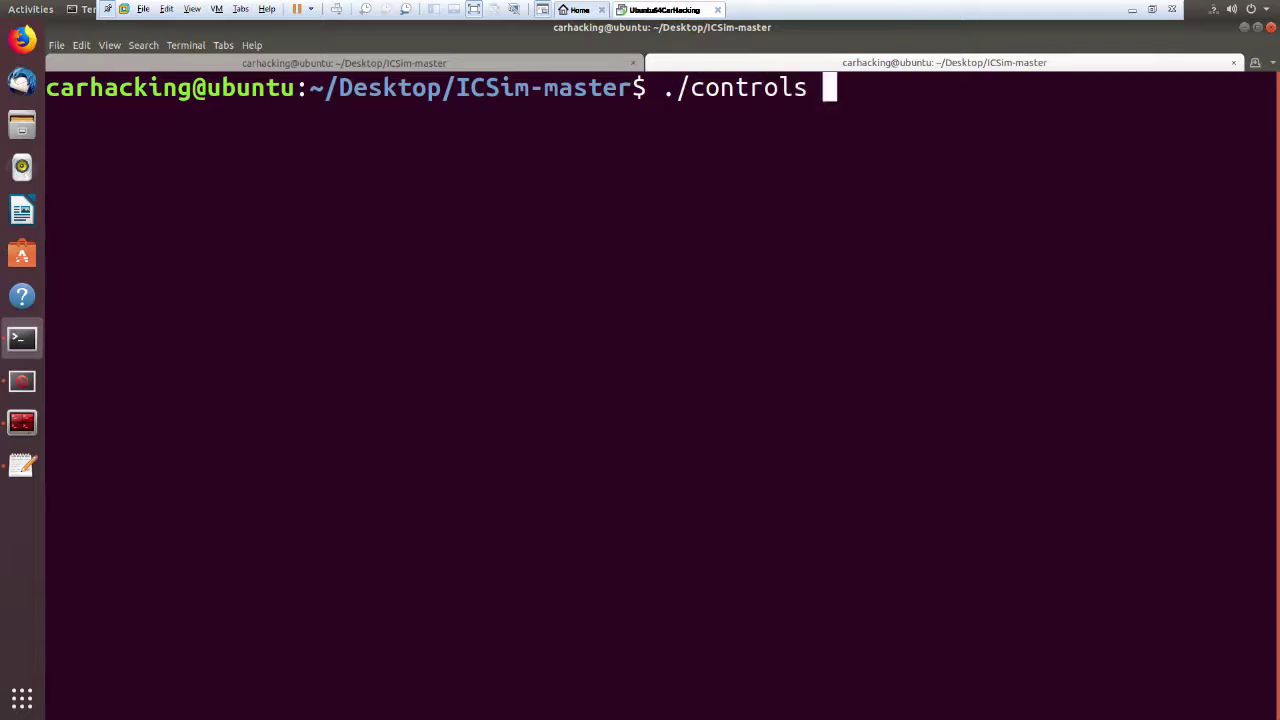
key("Return")
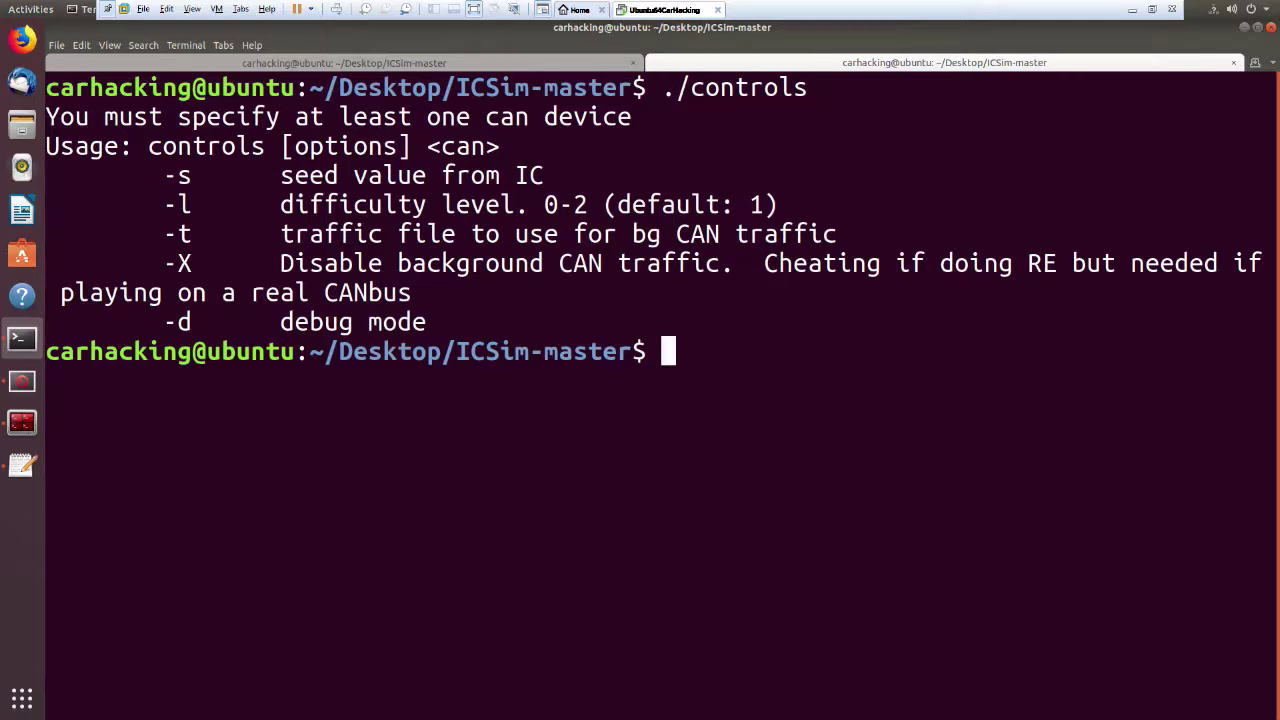
Run ./controls -s 0 -l 0 vcan0 to launch the CANBus Control Panel.
key("Up")
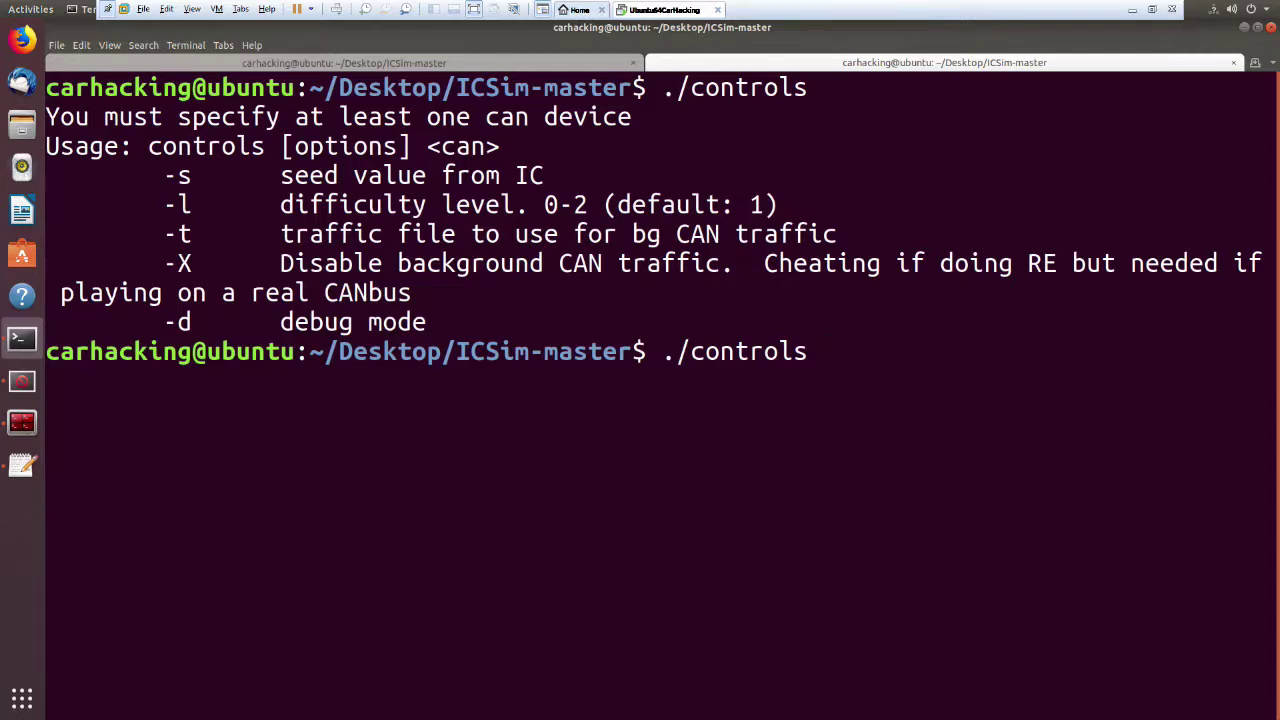
type("-s 0 -l0")
key("BackSpace")
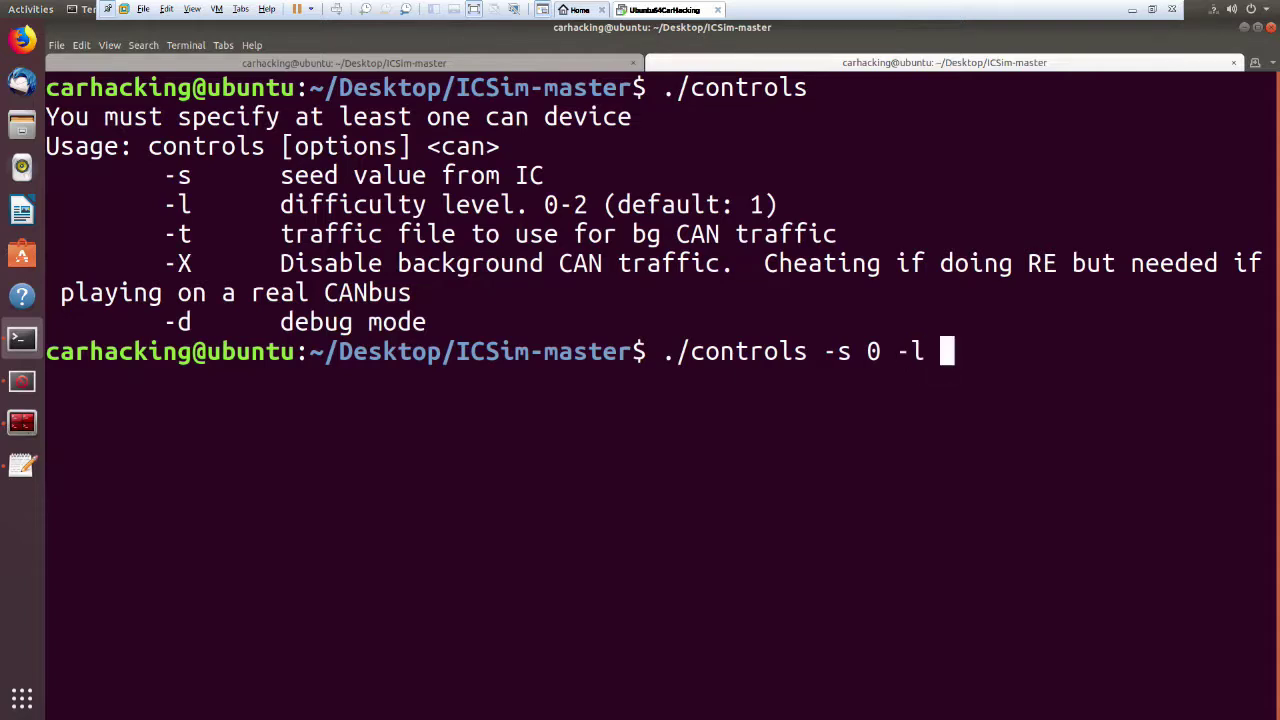
type("0")
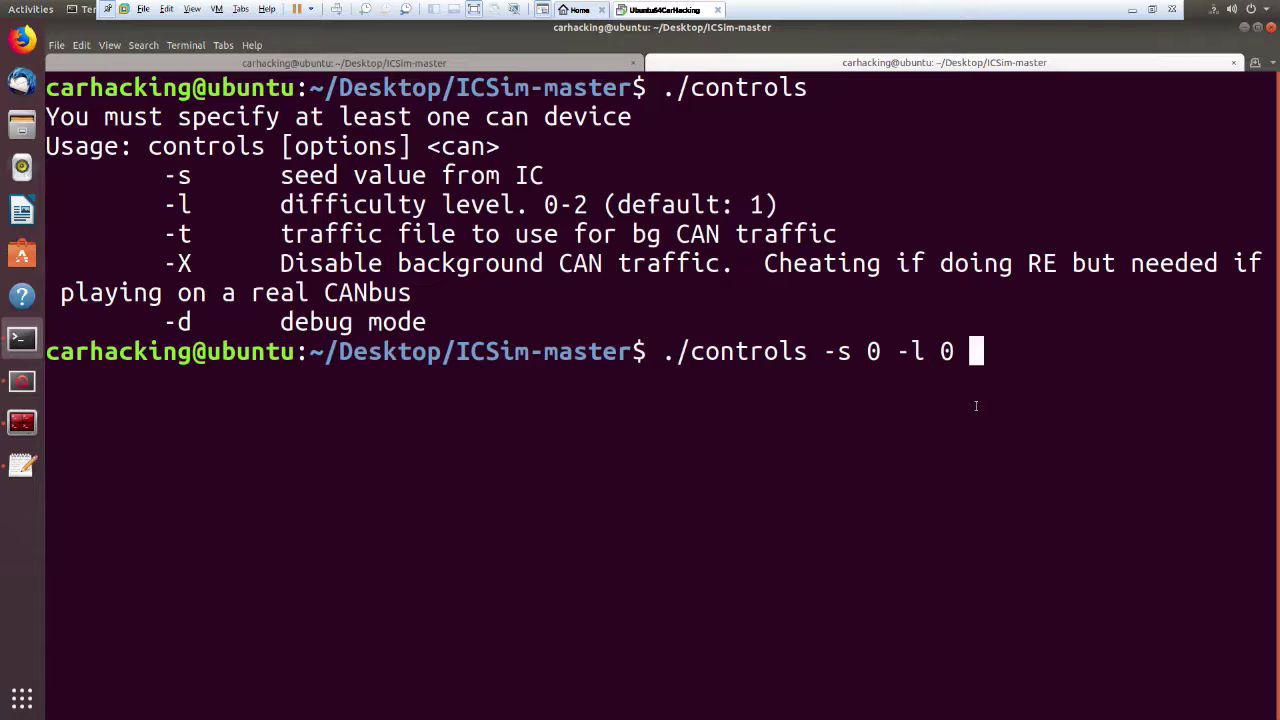
type("vcan")
type("0")
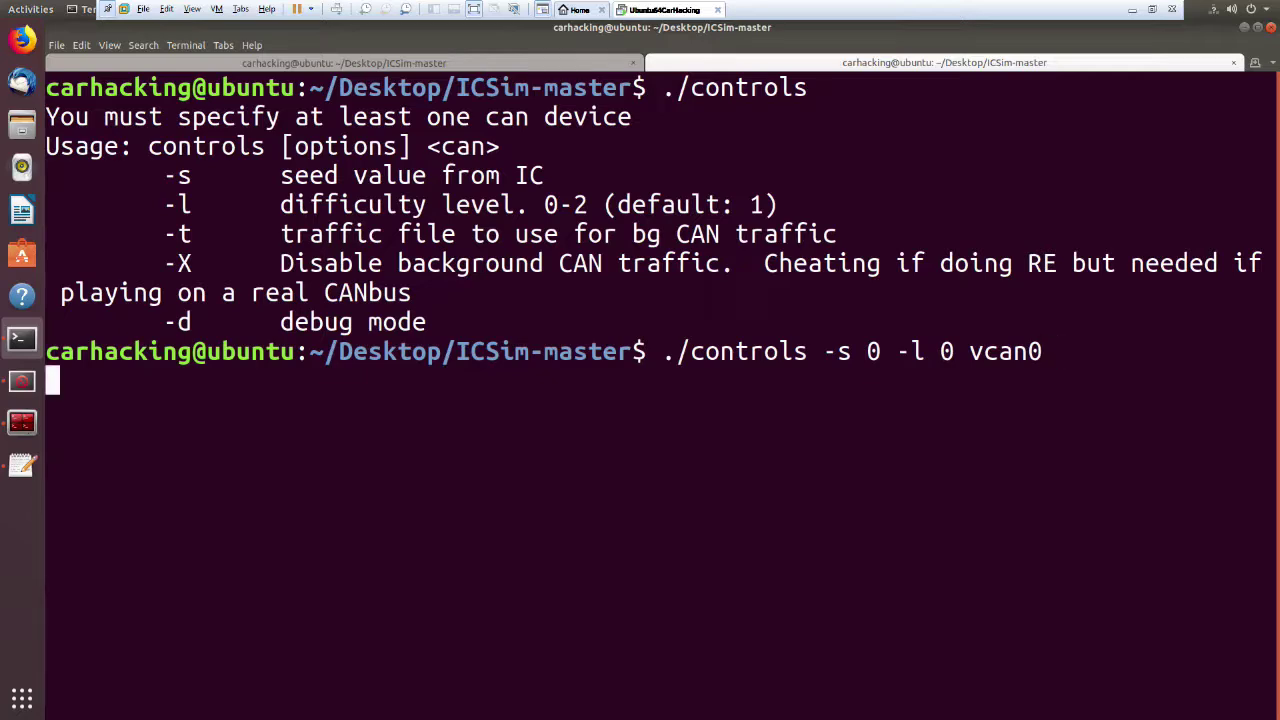
key("Return")
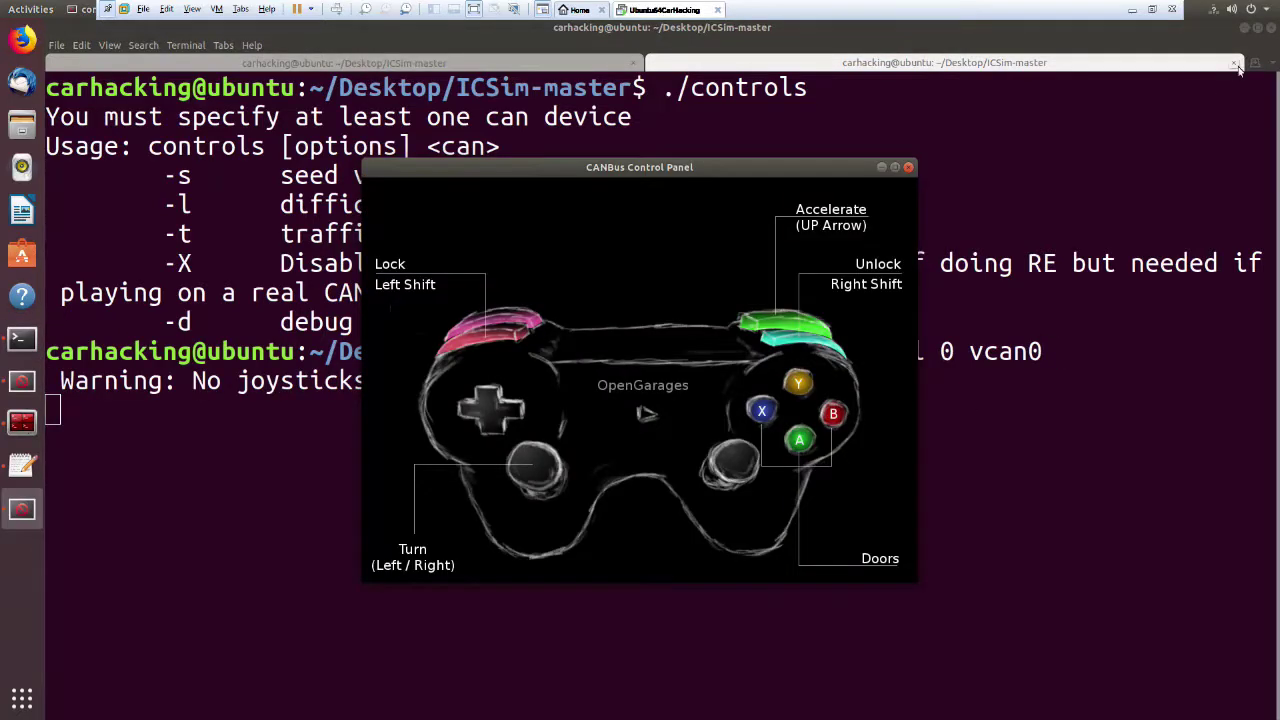
Minimize the full-screen terminal and drag the CANBus Control Panel aside, uncovering the other windows.
left_click(1244, 29)
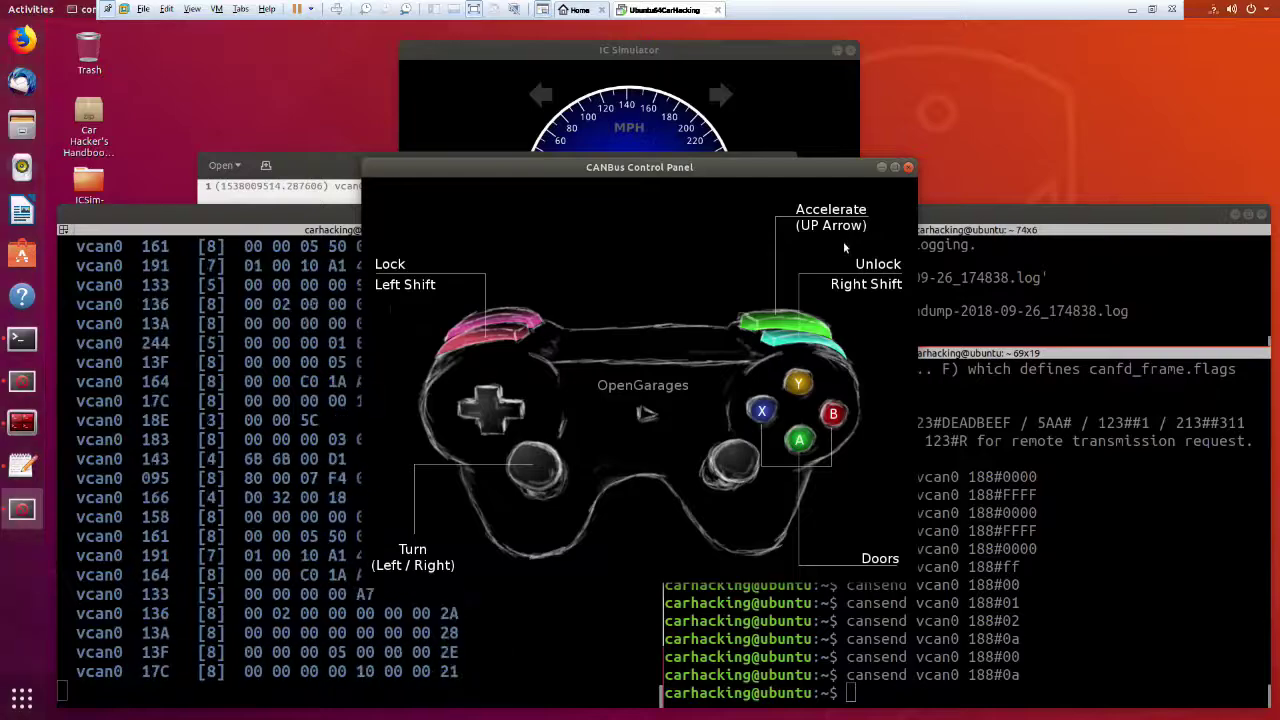
left_click_drag(748, 160, 921, 206)
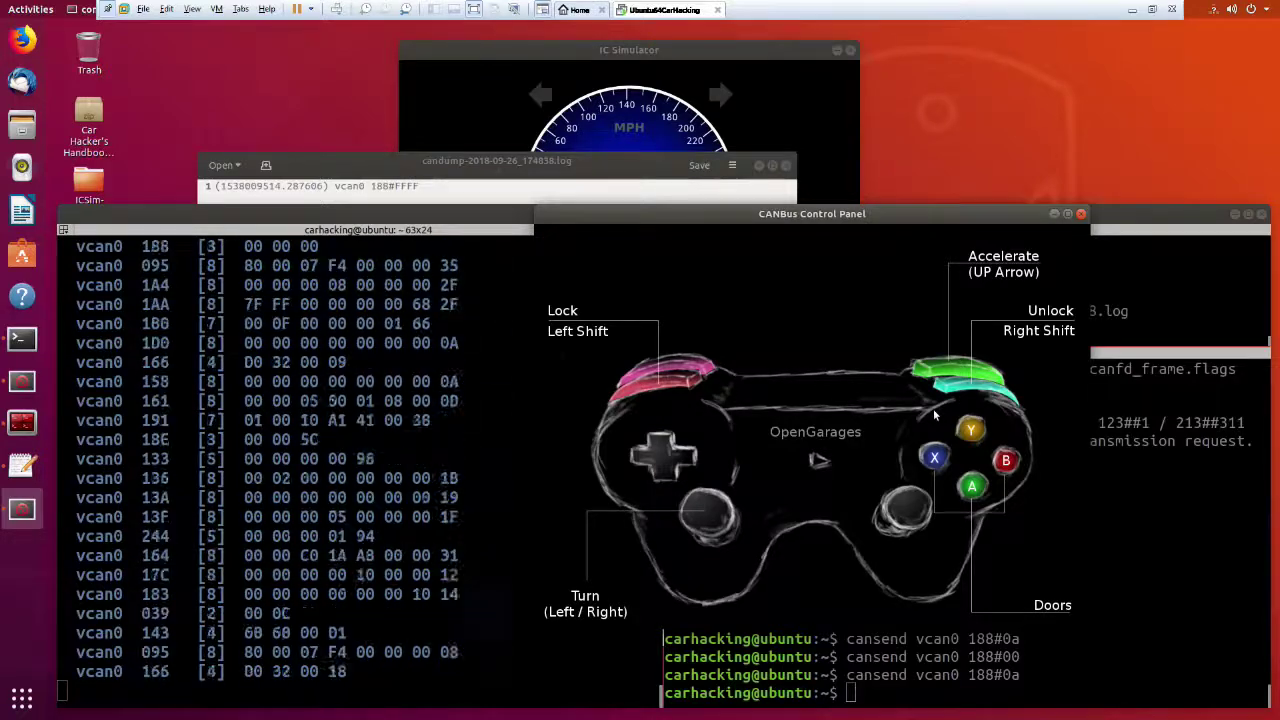
Bring the terminals forward and focus the cansend pane.
left_click(532, 486)
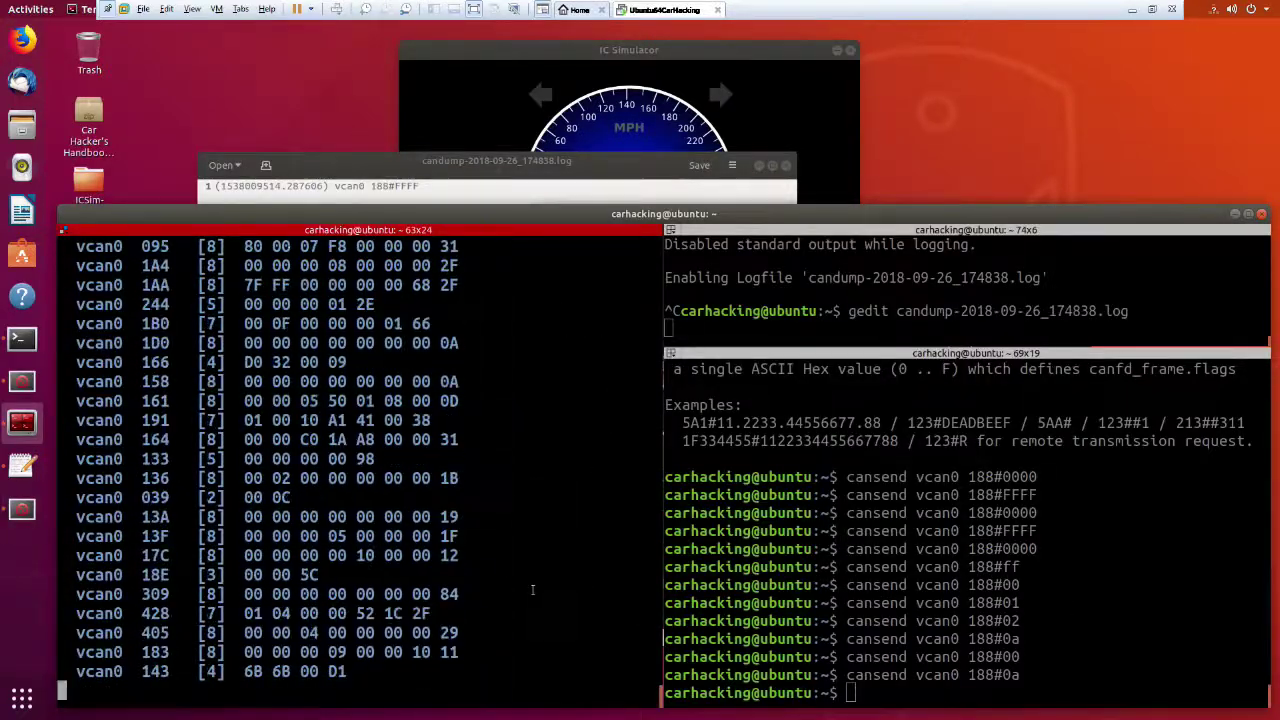
left_click(690, 585)
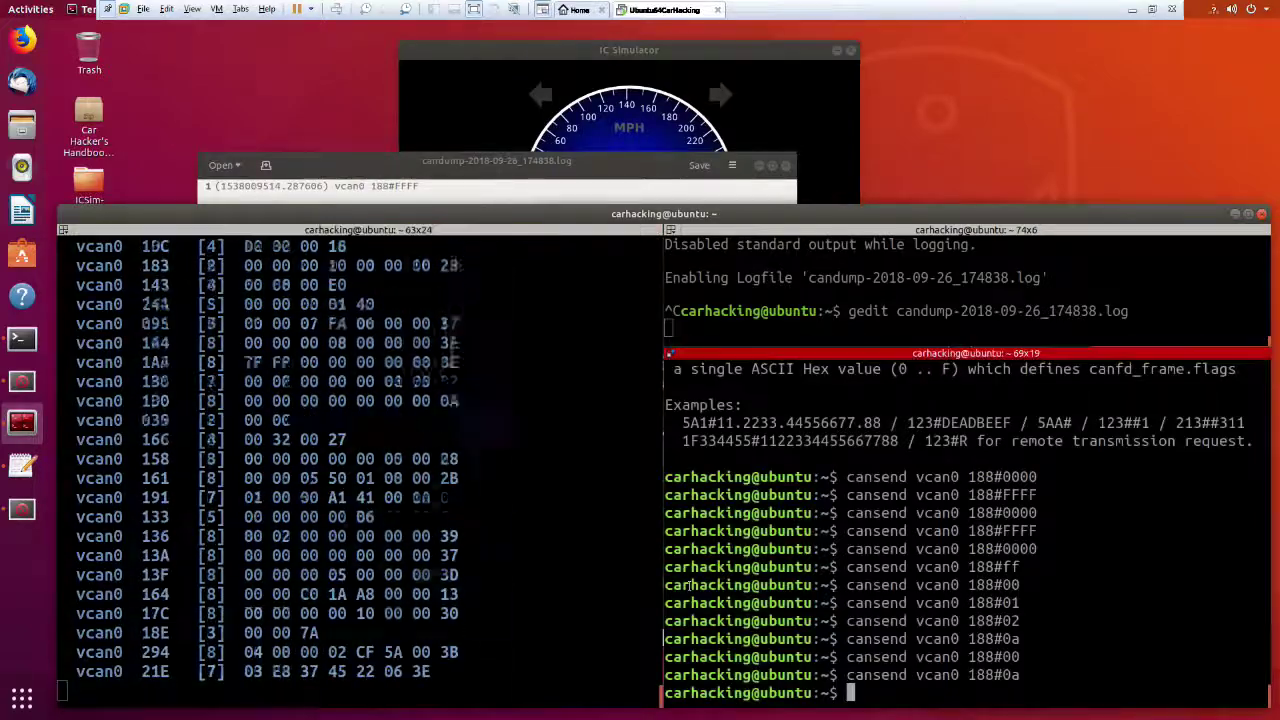
left_click(567, 541)
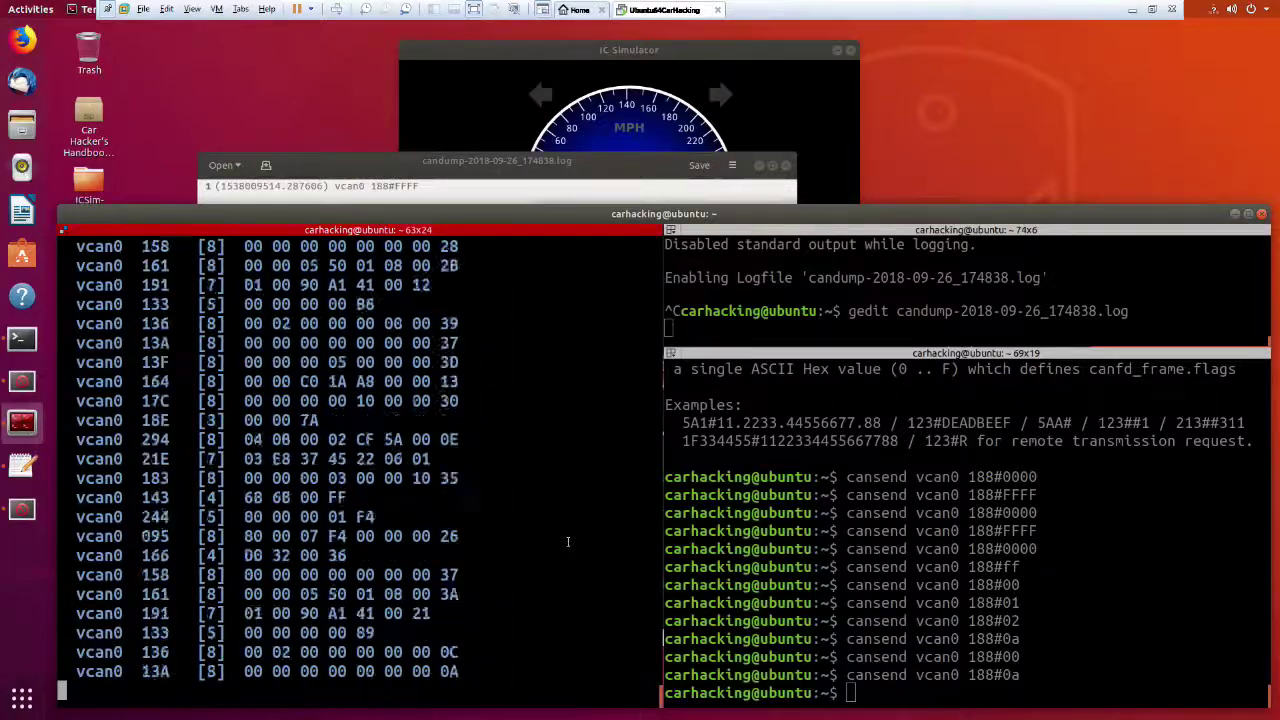
left_click(1051, 602)
Rerun the earlier cangen -I i -D 0000 -L2 -g 5 vcan0 command, then stop it.
key("Up")
key("BackSpace")
type("0")
key("Up")
key("Up")
key("Up")
key("Up")
key("Up")
key("Up")
key("Up")
key("Up")
key("Up")
key("Up")
key("Up")
key("Up")
key("Up")
key("Up")
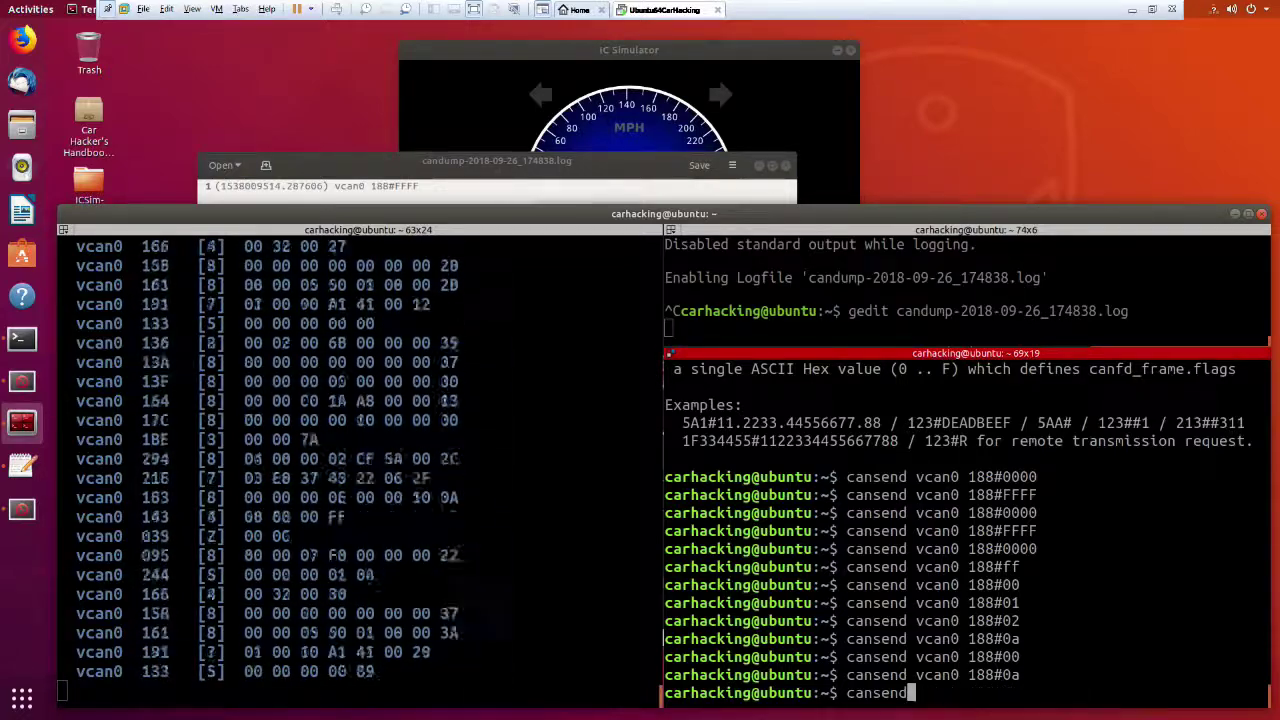
key("Up")
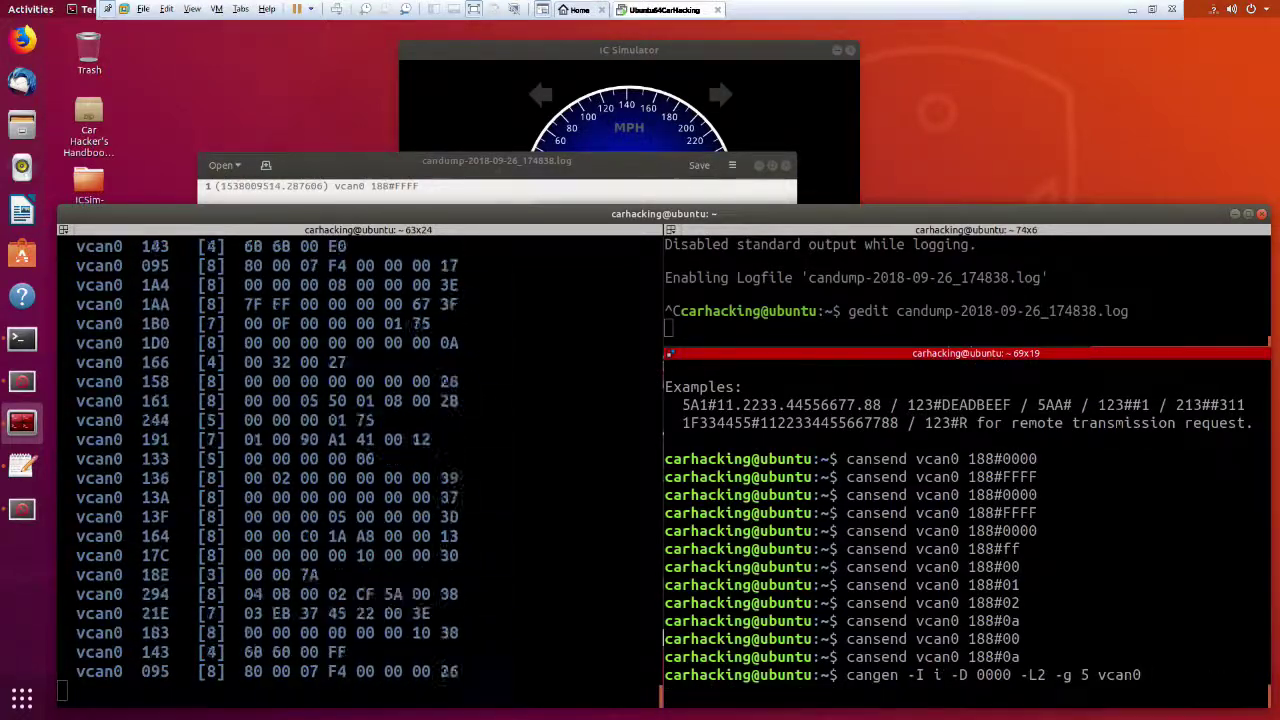
key("Return")
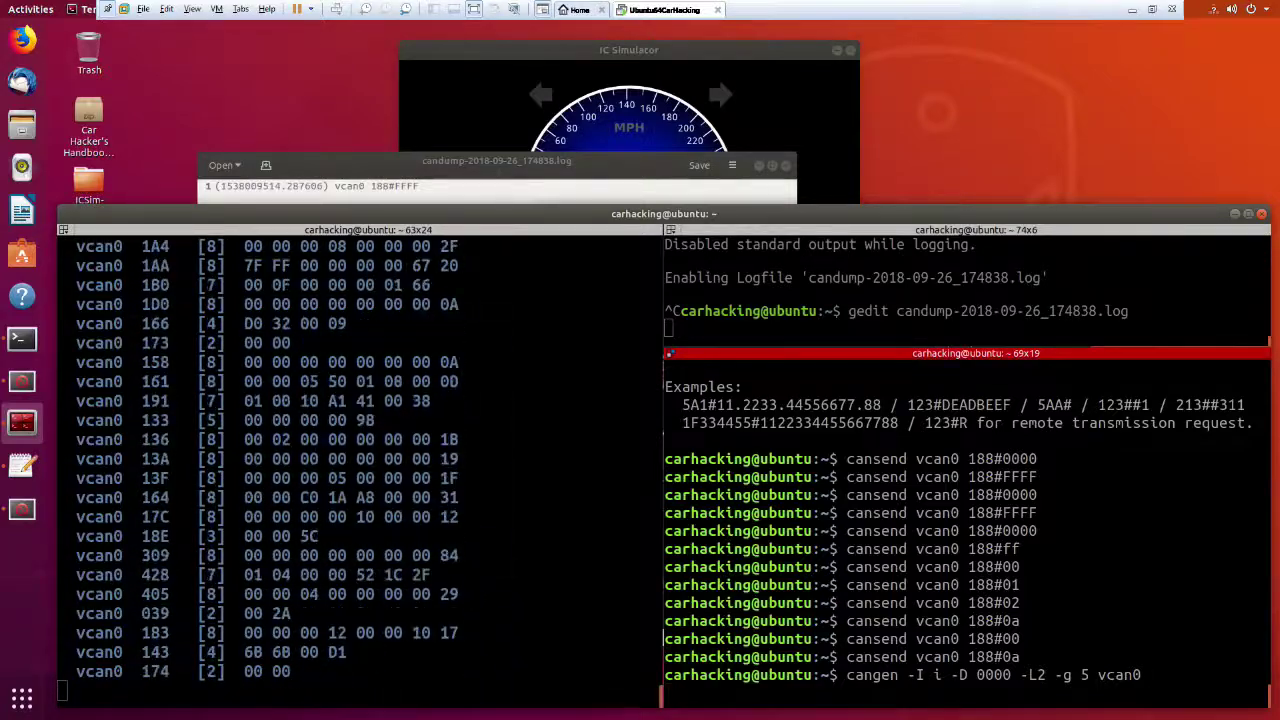
key("ctrl+c")
Edit the recalled cangen command, changing its gap value from 5 to 20.
key("Up")
key("Up")
key("BackSpace")
type("000")
key("Left")
key("Down")
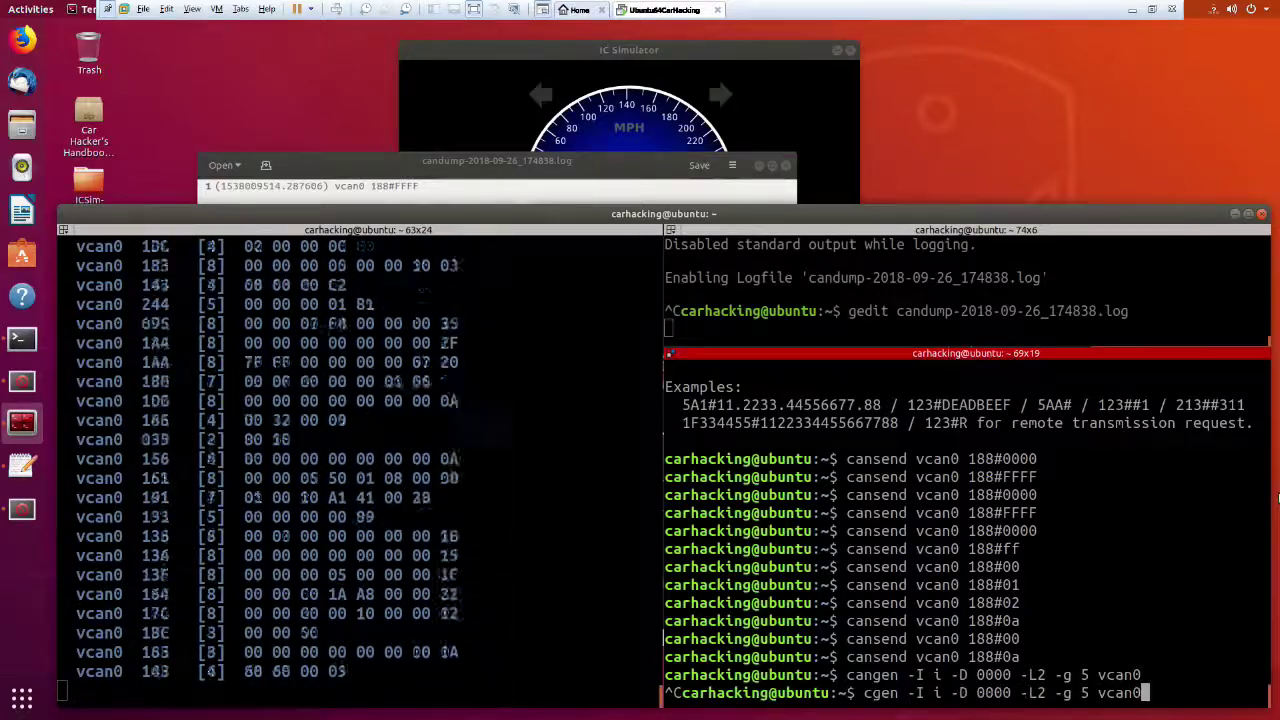
key("Left")
key("Left")
key("Left")
key("Left")
key("Left")
key("Left")
key("BackSpace")
type("20")
key("Left")
key("Left")
key("Left")
key("Left")
key("Left")
key("Left")
key("Left")
key("Left")
key("Left")
key("Left")
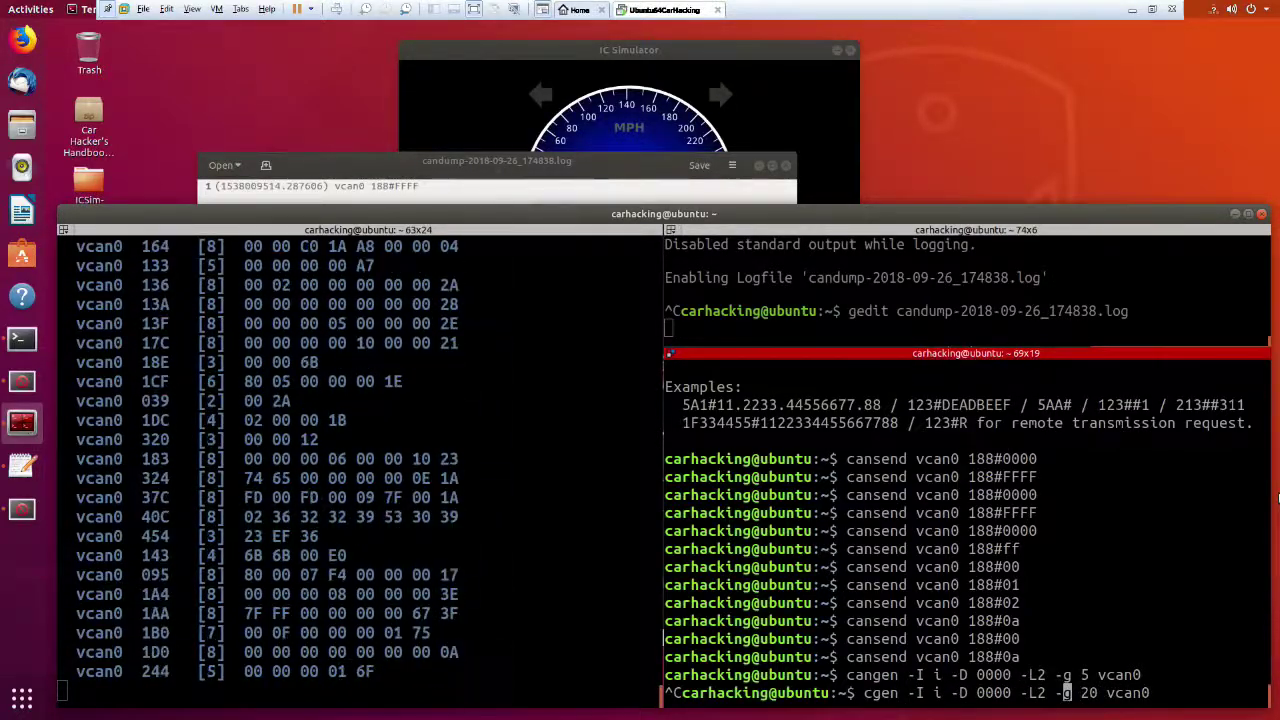
key("BackSpace")
key("BackSpace")
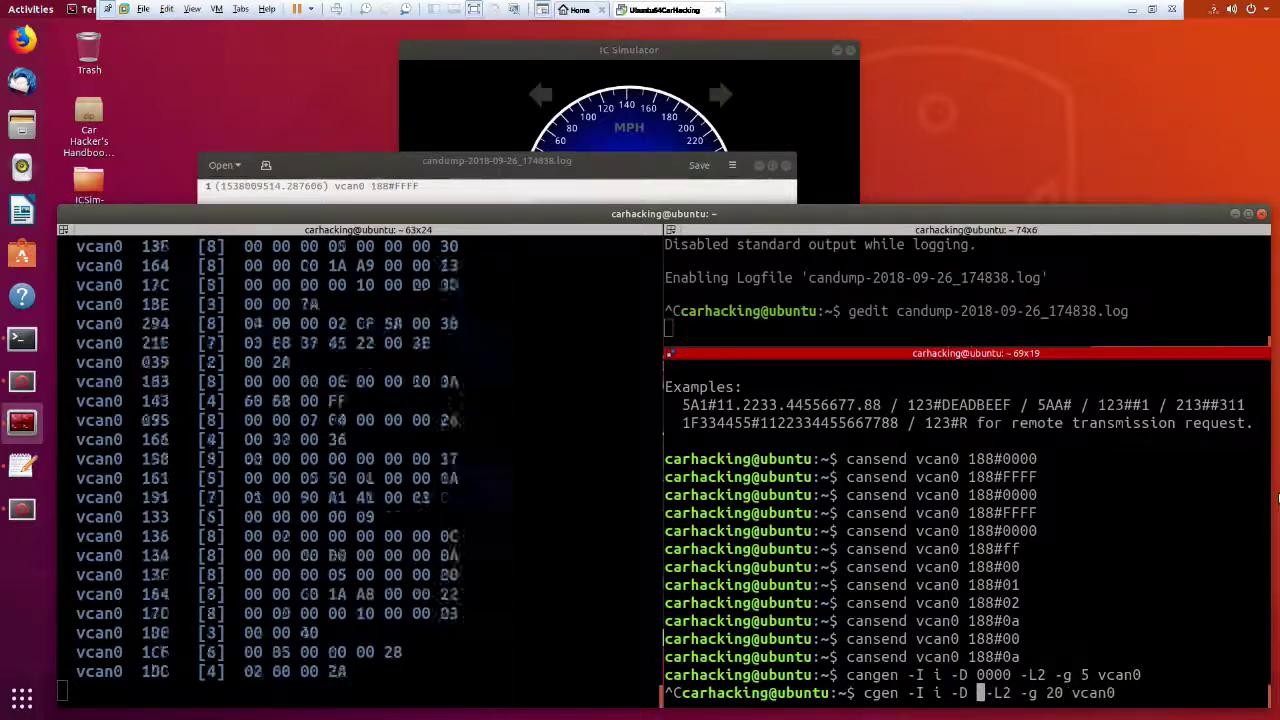
Type and run a new fuzzing command, cangen -I i -D FF -L 1 -g vcan0.
key("Up")
type("fff")
key("BackSpace")
key("BackSpace")
key("BackSpace")
type("f")
key("BackSpace")
key("BackSpace")
key("BackSpace")
key("BackSpace")
key("BackSpace")
key("BackSpace")
key("BackSpace")
key("BackSpace")
key("BackSpace")
key("BackSpace")
key("BackSpace")
key("BackSpace")
key("BackSpace")
key("BackSpace")
key("BackSpace")
key("BackSpace")
key("BackSpace")
key("BackSpace")
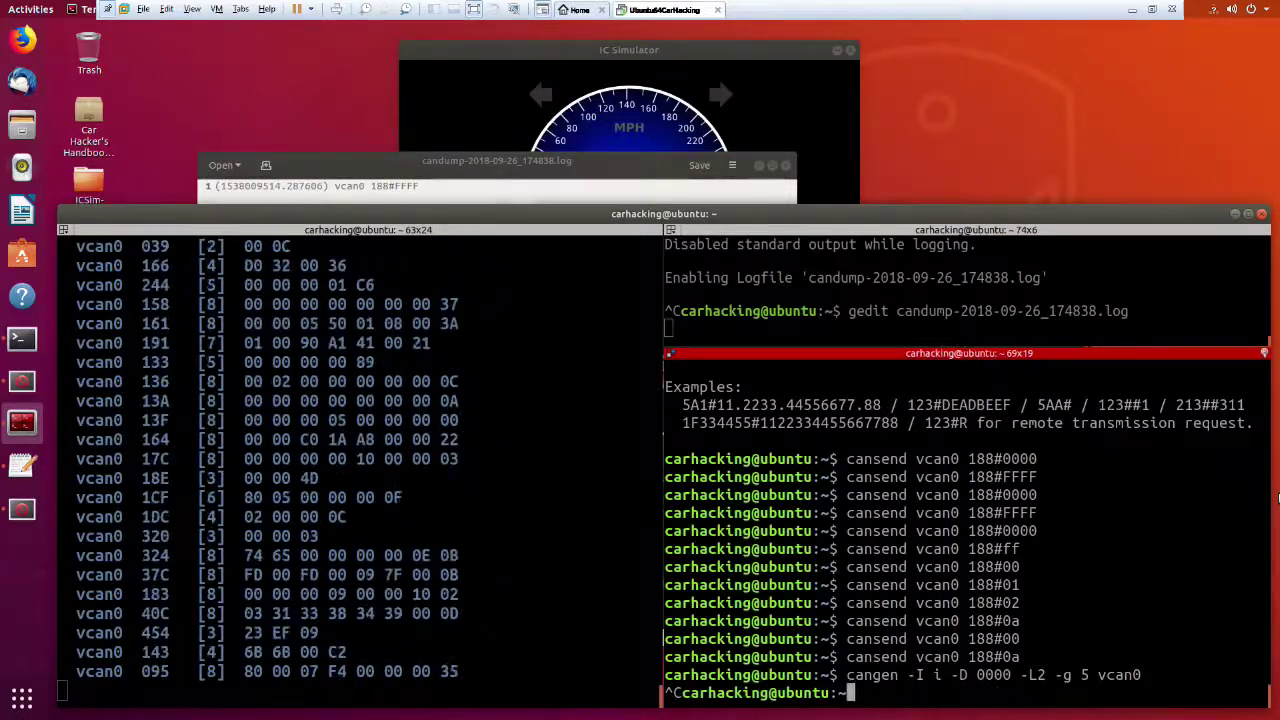
type("cangen -I i")
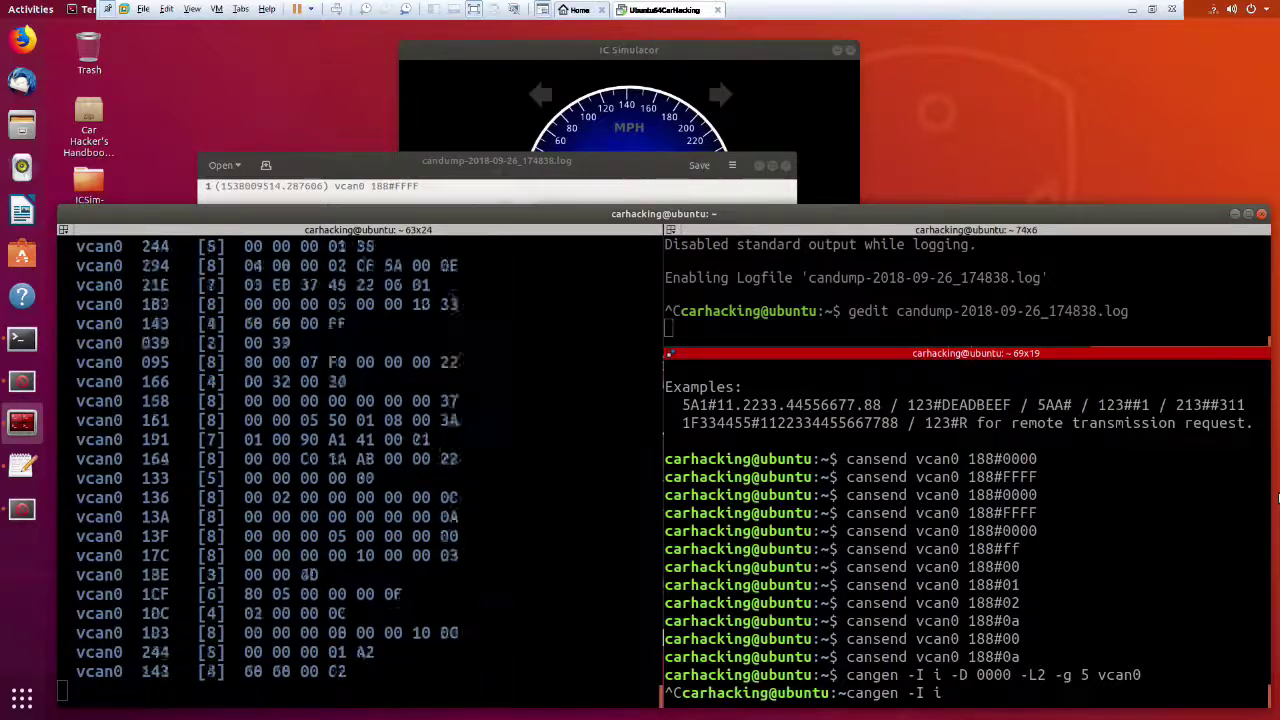
type(" -D ")
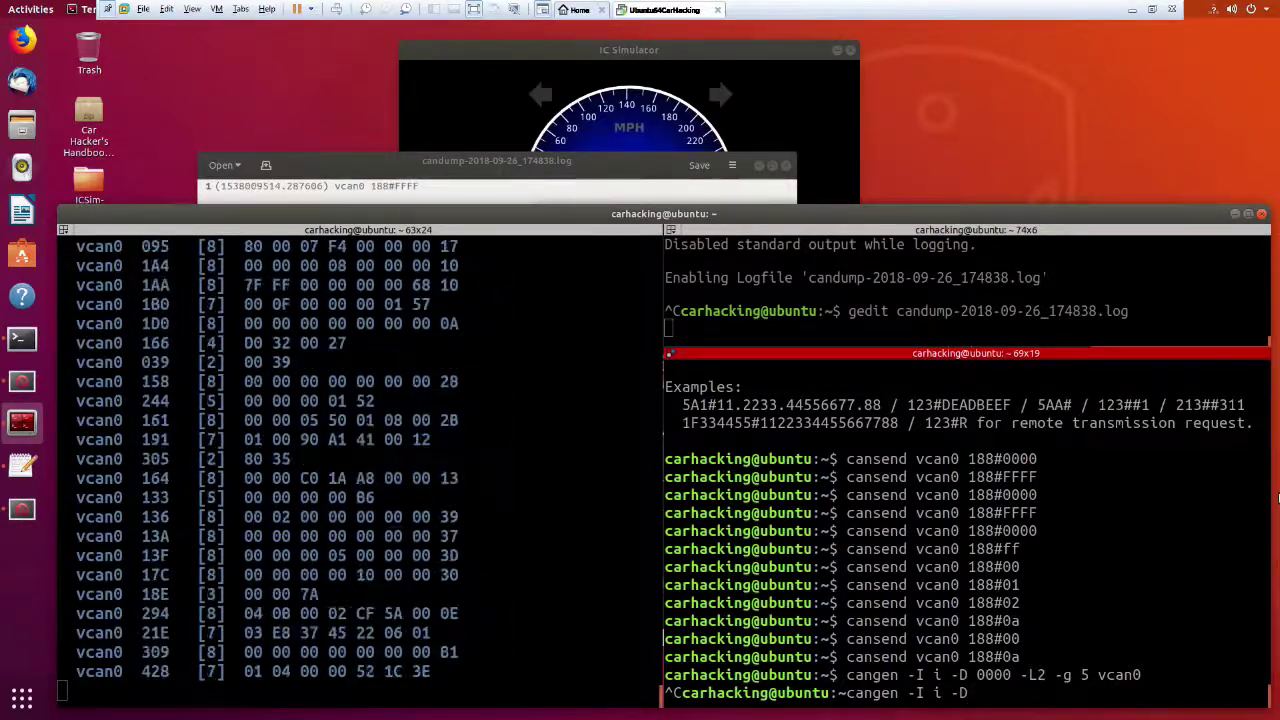
type("FF ")
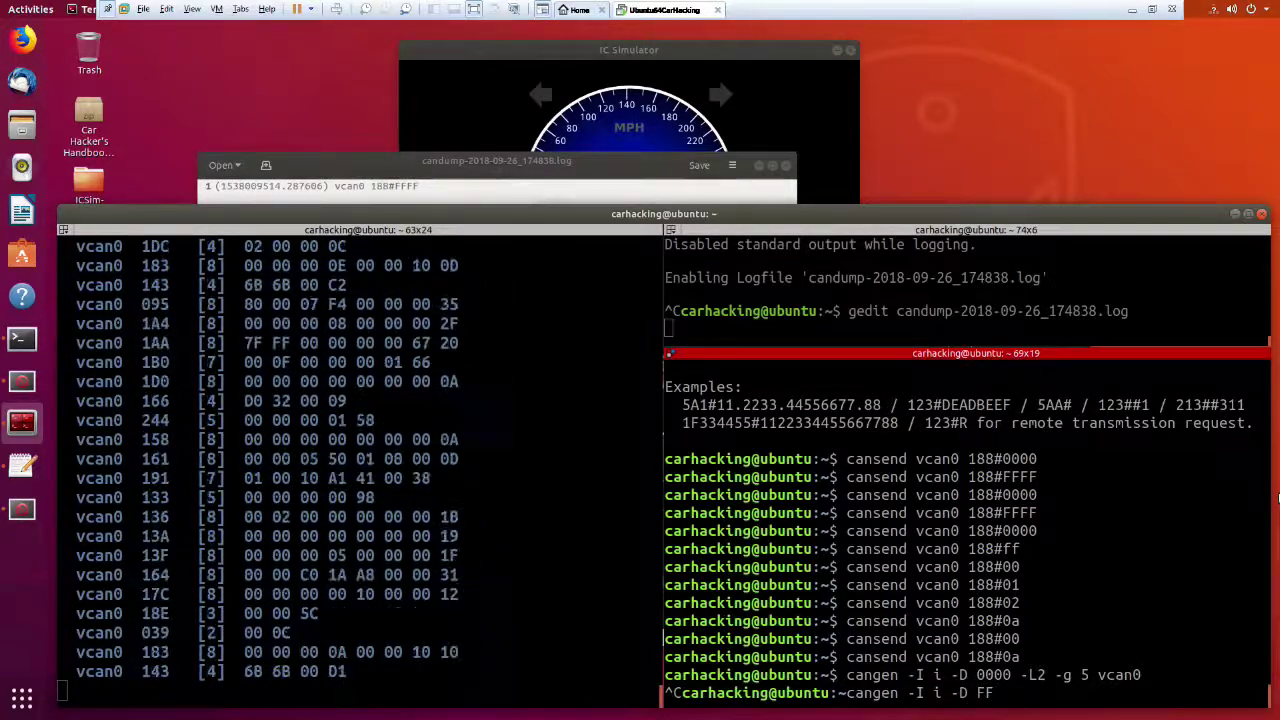
type("-L 1 vcan")
key("BackSpace")
key("BackSpace")
key("BackSpace")
key("BackSpace")
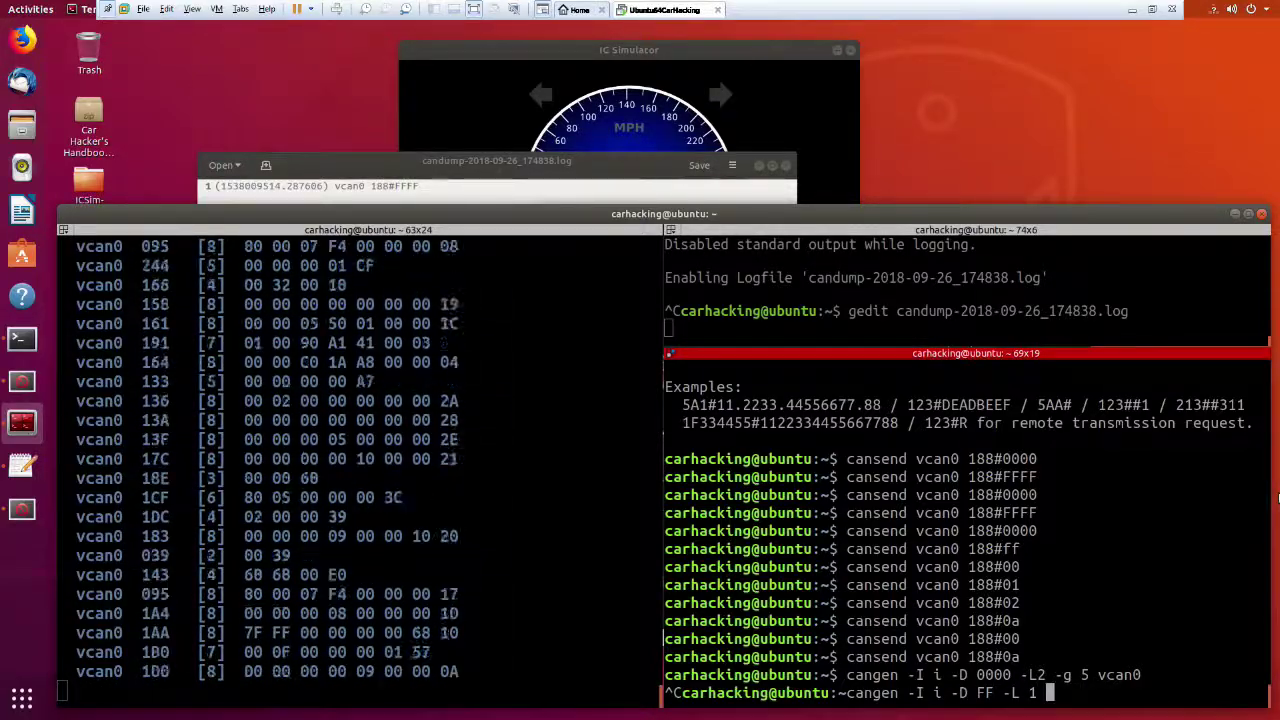
type("-g vcan0")
key("Return")
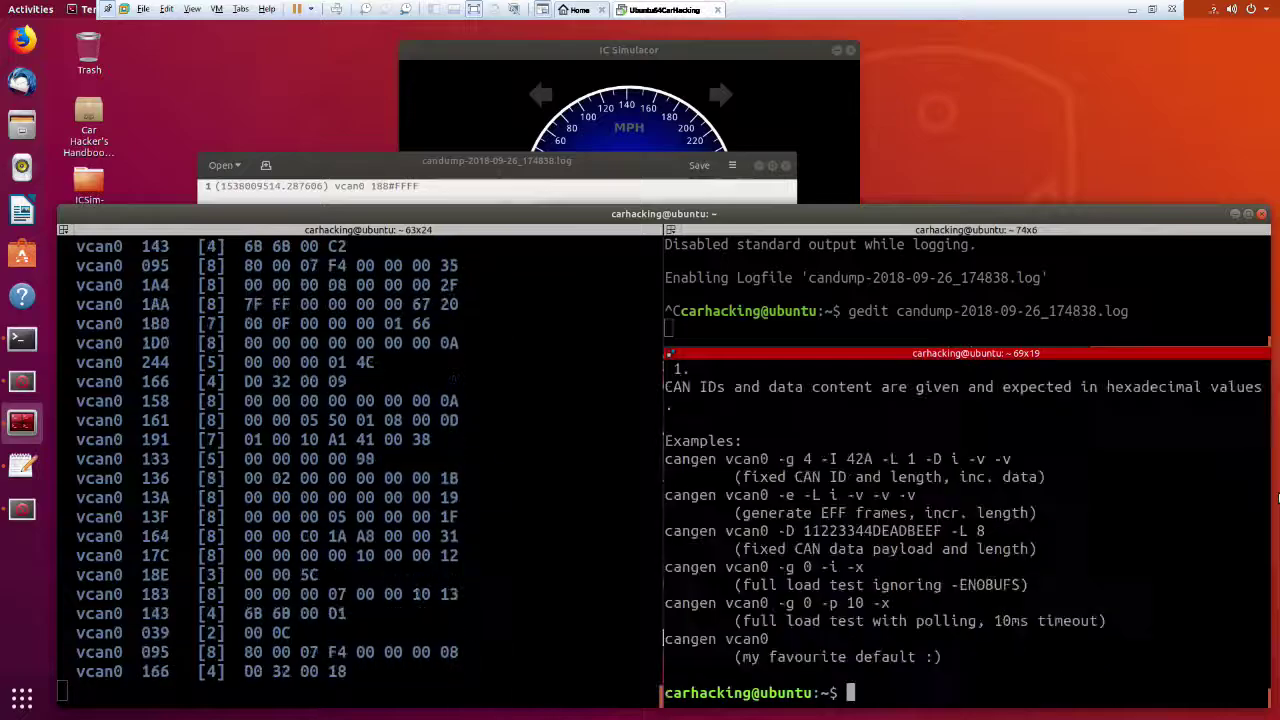
Rerun it as cangen -I i -D FF -L 1 -g 20 vcan0 with a 20 ms gap.
key("Up")
key("Left")
key("Left")
key("Left")
key("Left")
key("Left")
type("20")
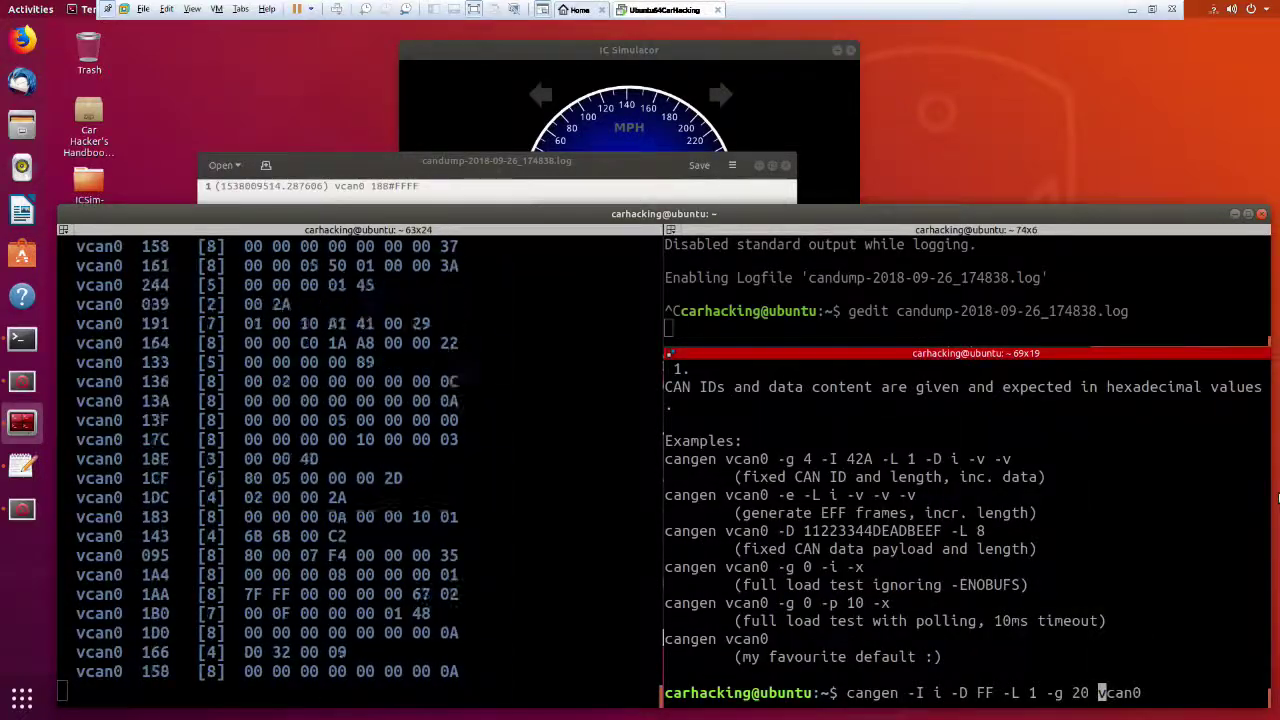
key("Return")
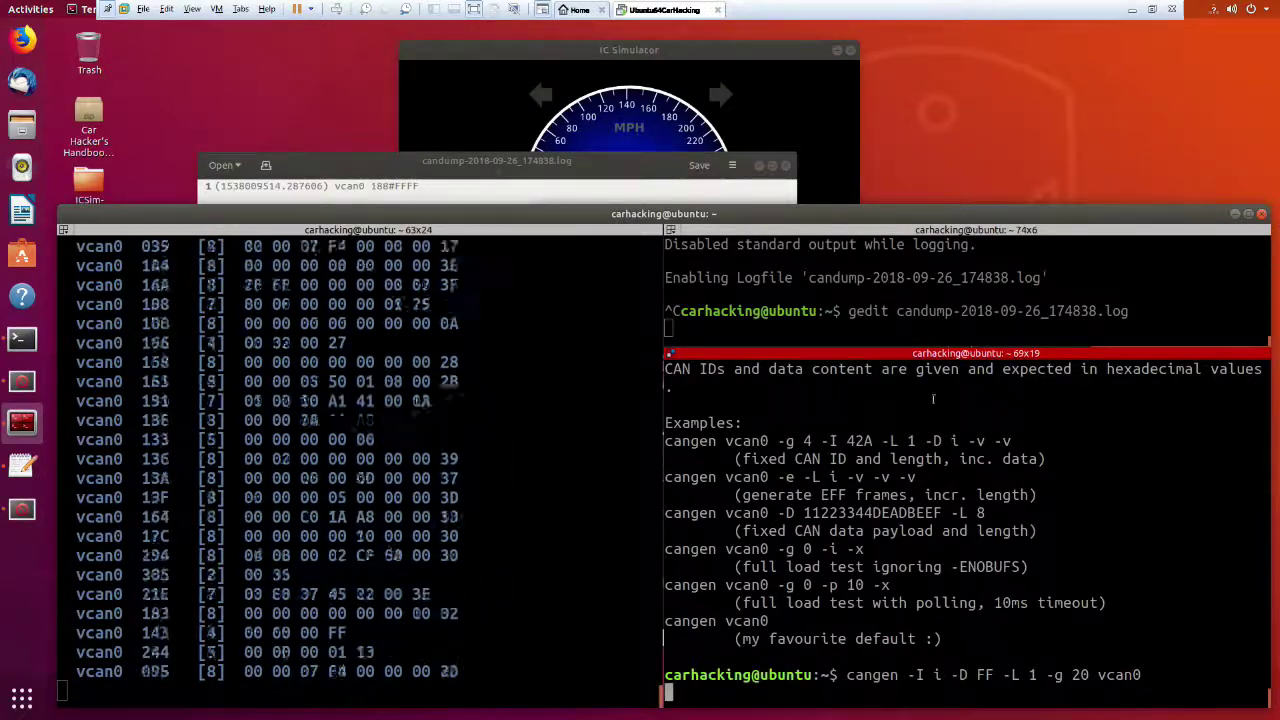
Close the old log's gedit, then record fresh vcan0 traffic with candump -l vcan0 and stop it.
left_click(700, 326)
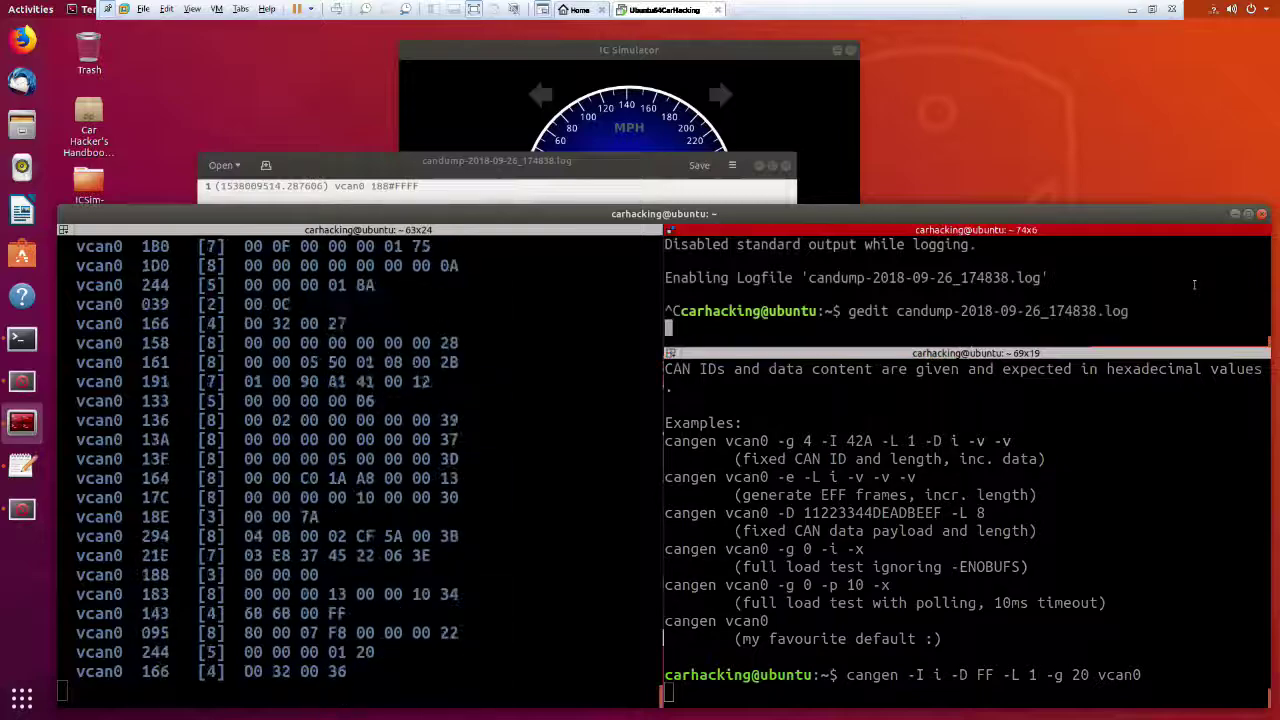
key("Up")
key("Up")
key("Up")
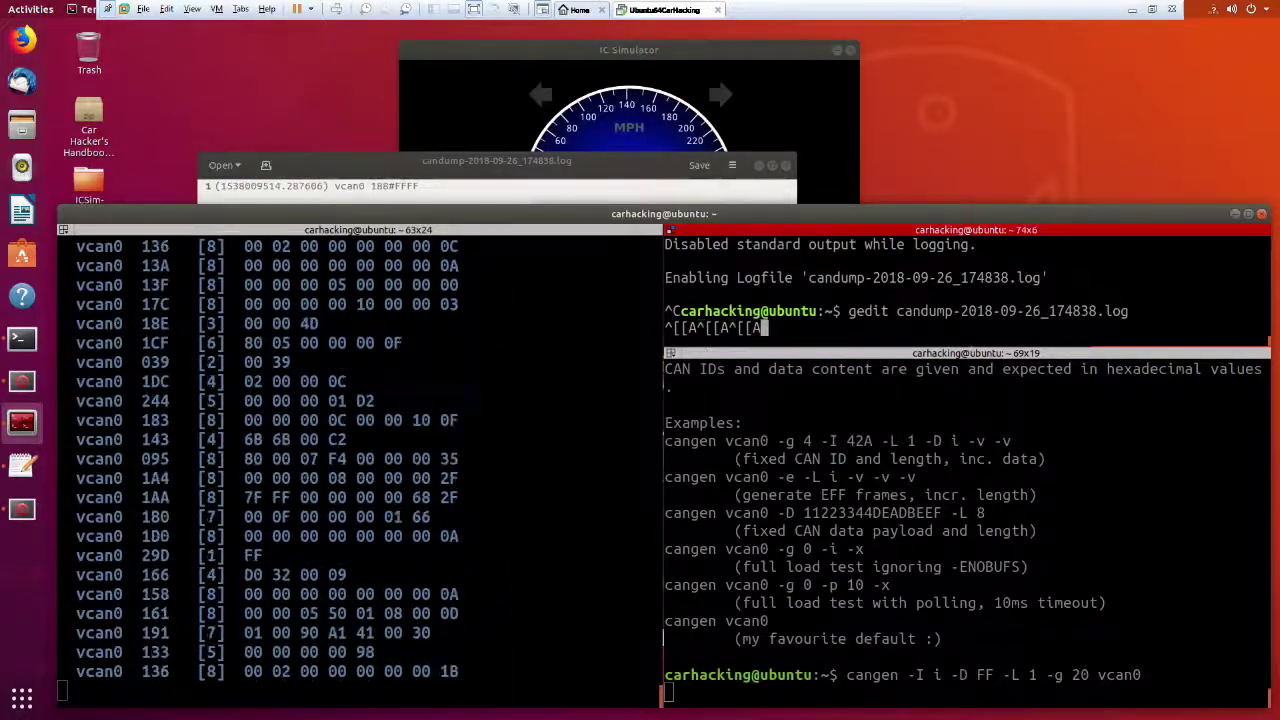
key("ctrl+c")
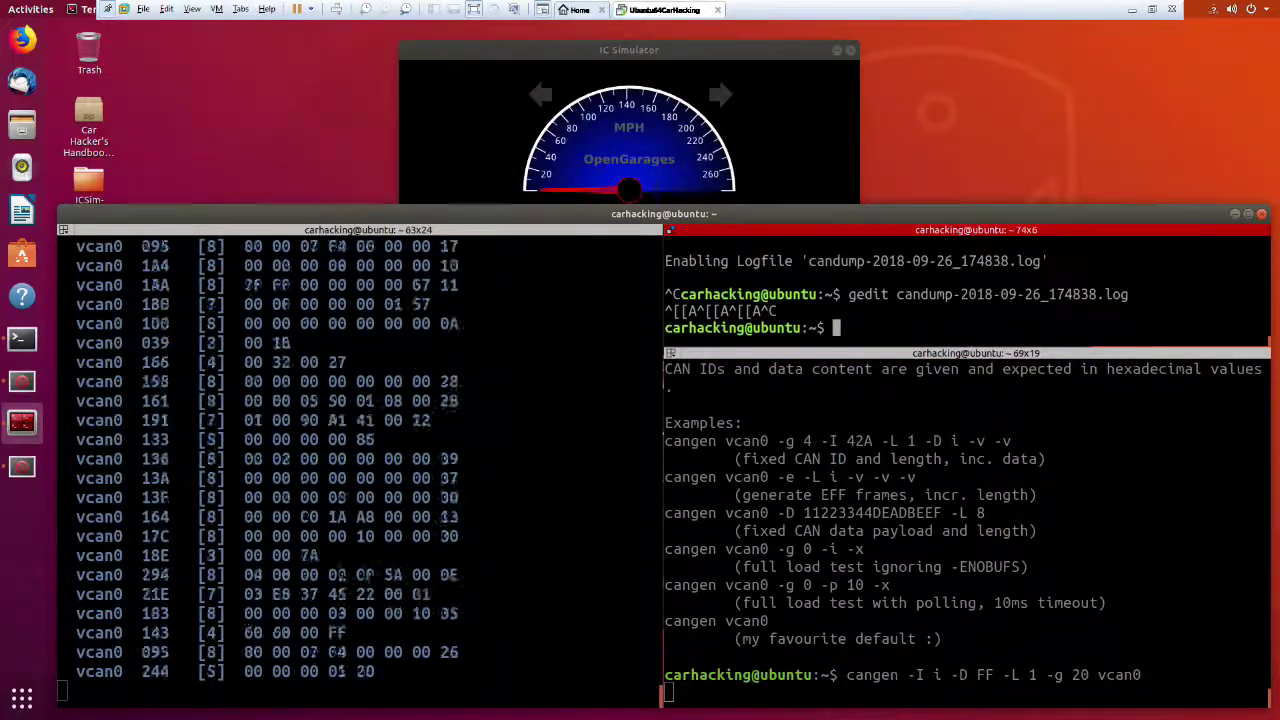
key("Up")
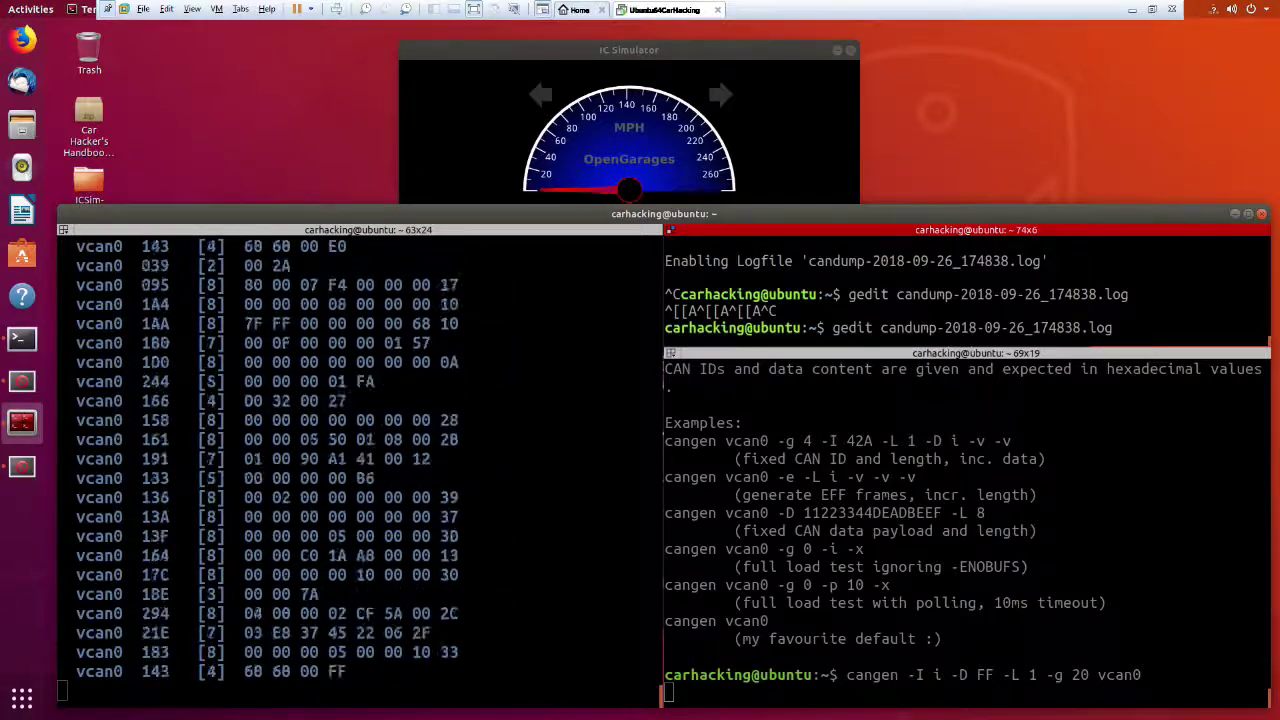
key("Up")
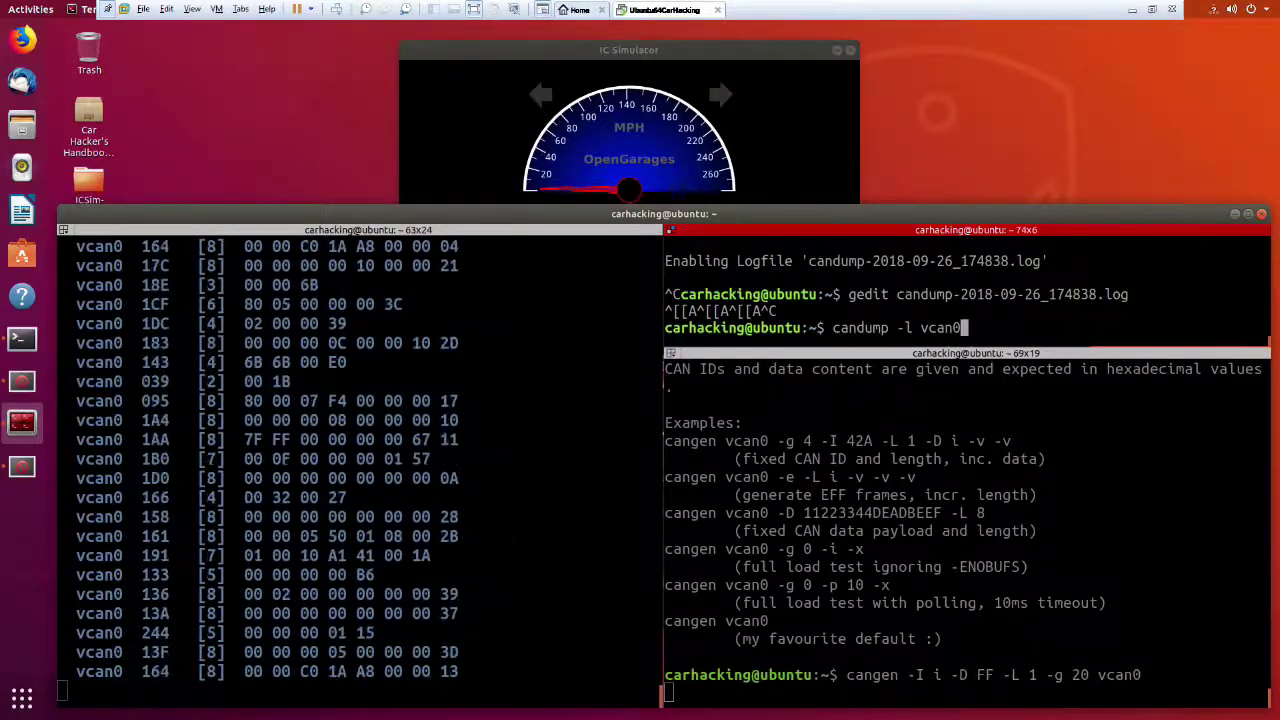
key("Return")
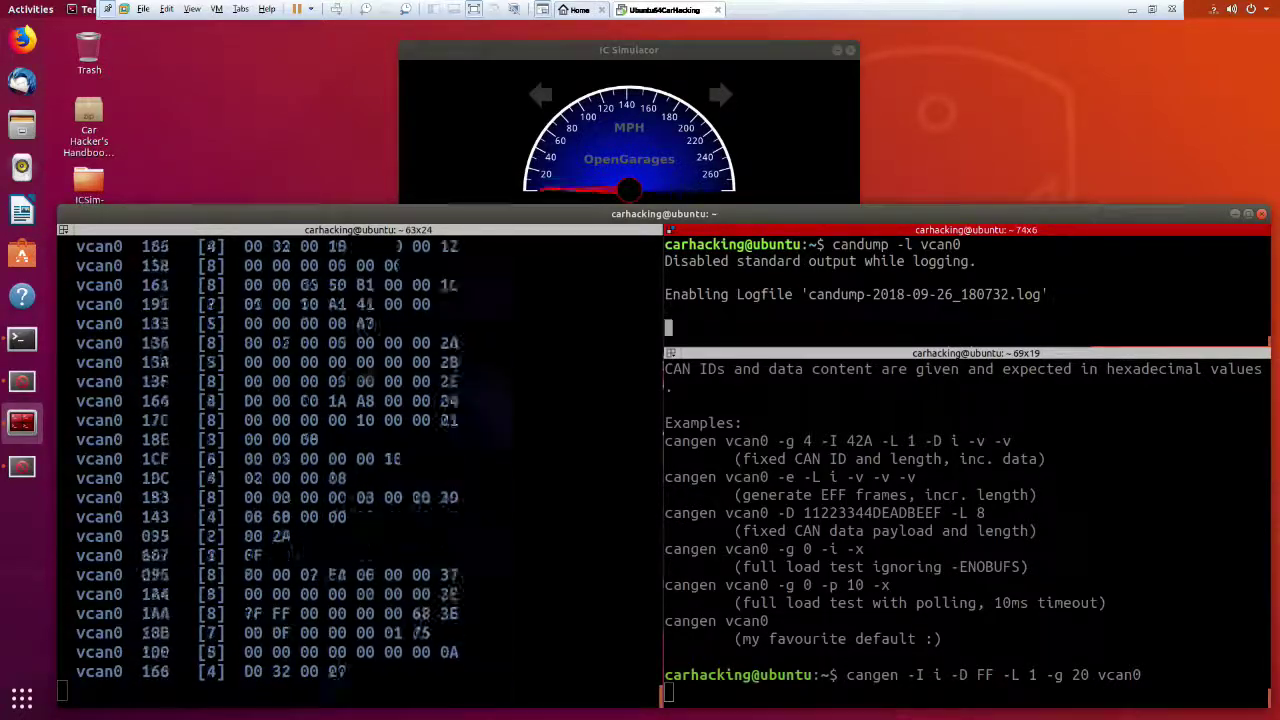
key("ctrl+c")
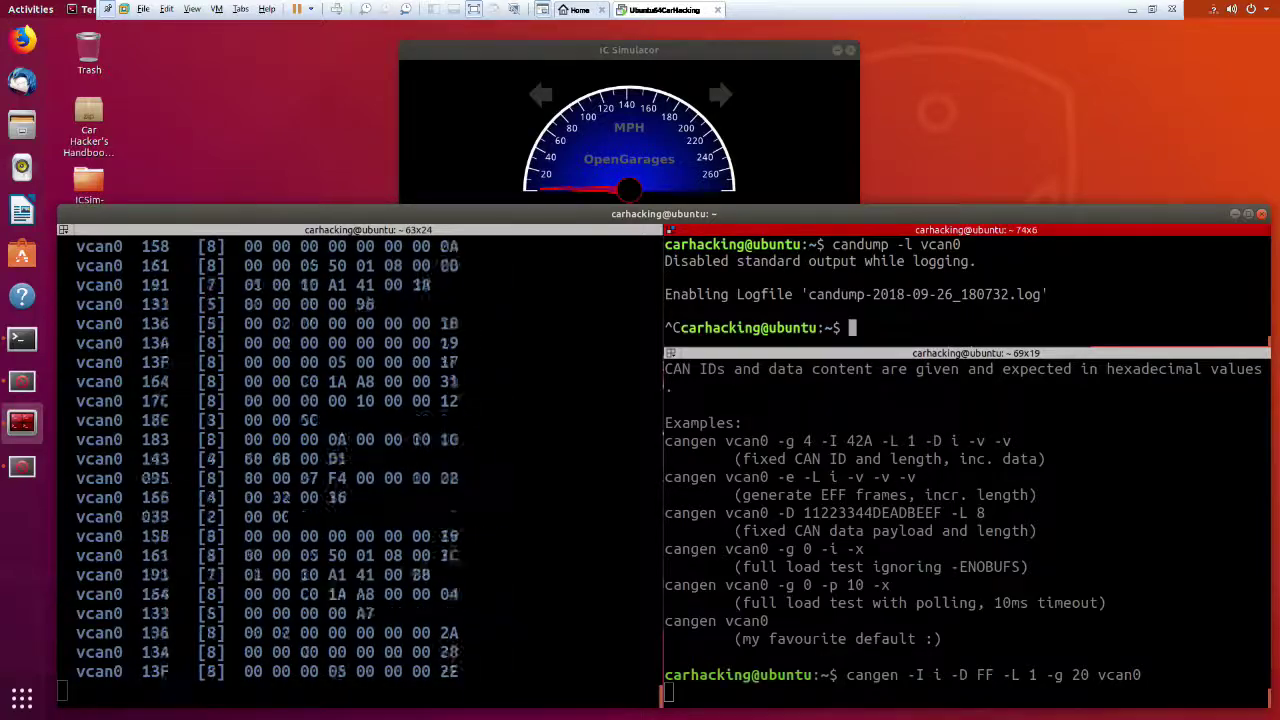
Open candump-2018-09-26_180732.log in gedit using Tab completion.
type("gedit ")
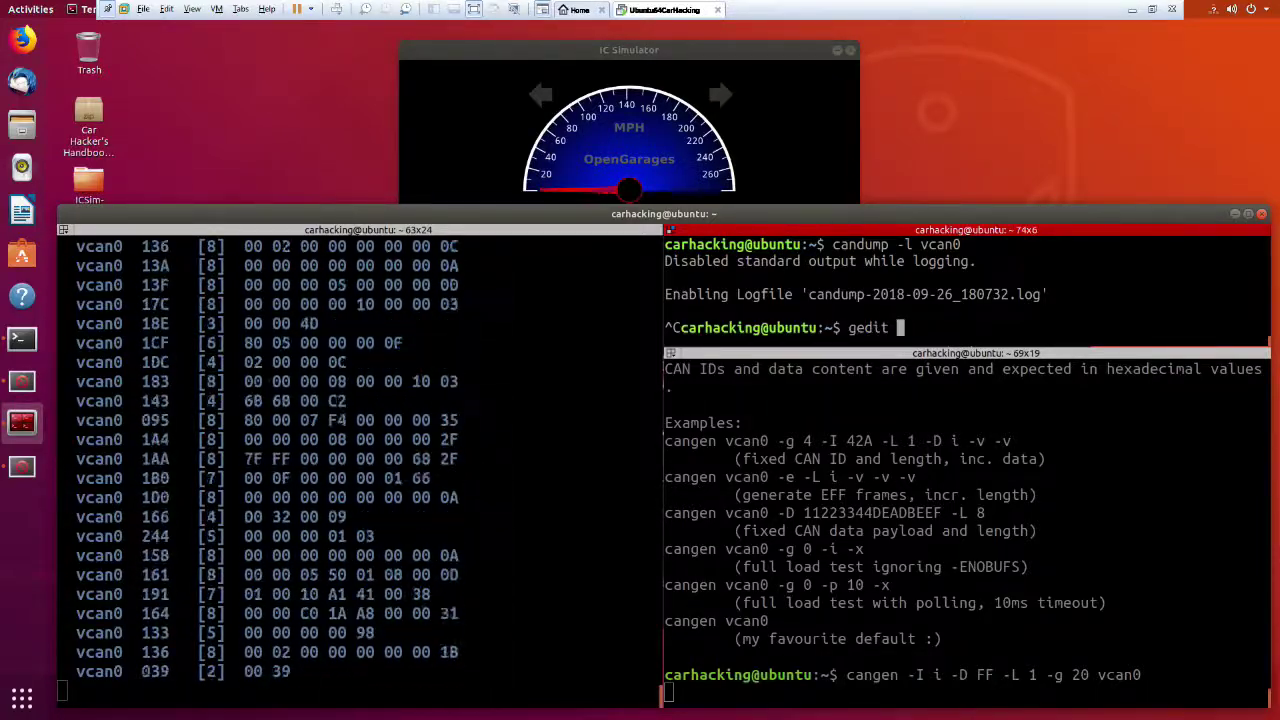
type("can")
key("Tab")
type("1")
key("Tab")
key("Tab")
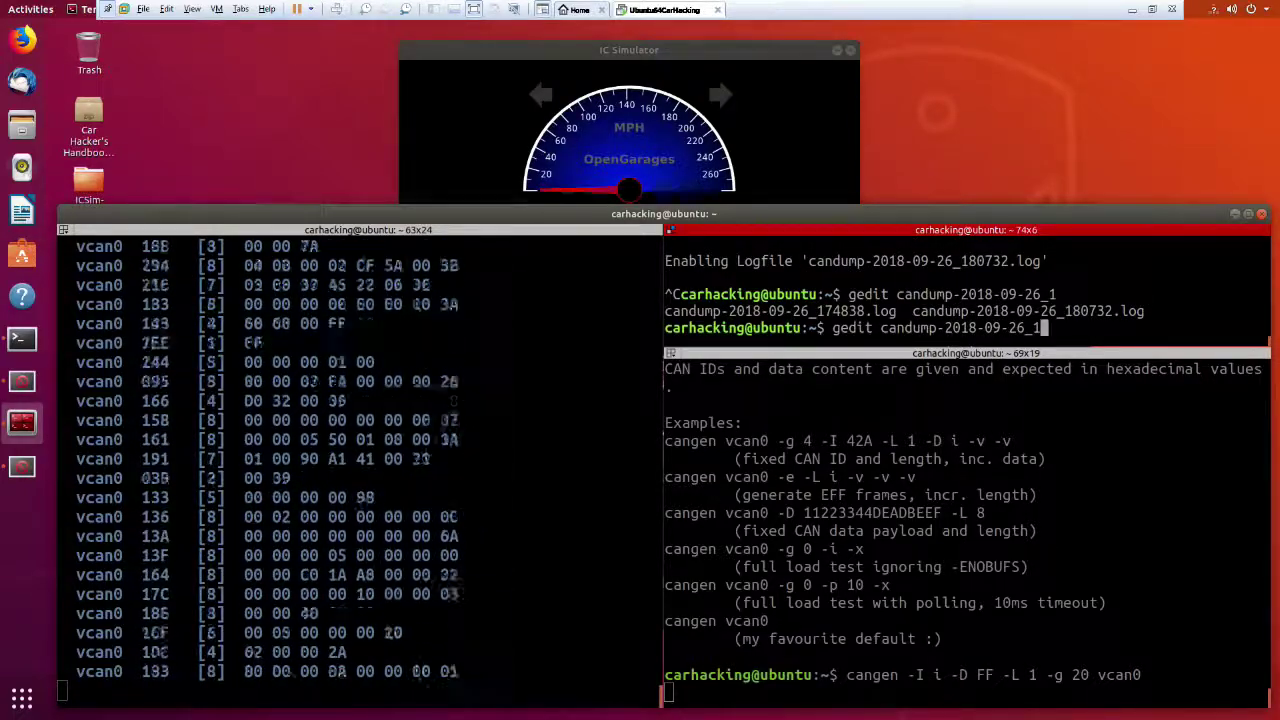
type("8")
key("Tab")
key("Return")
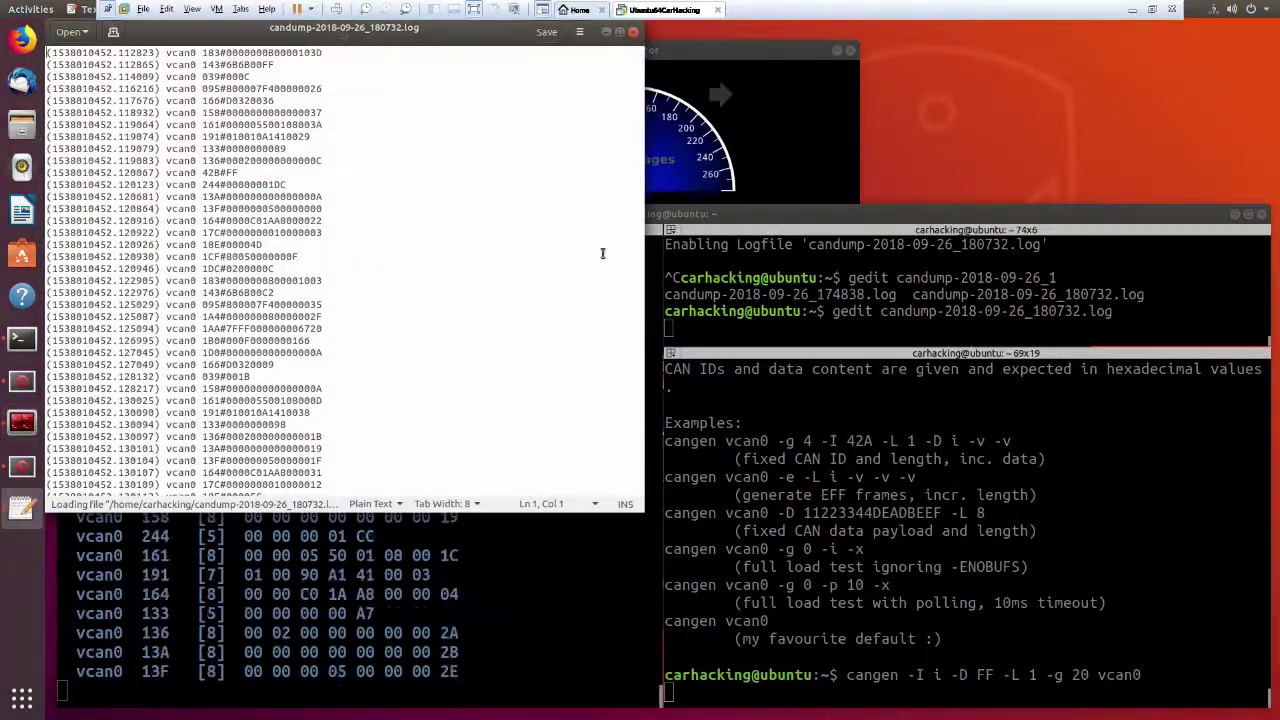
Scroll through the log, mark the 166#D0320009 frame, then return to the IC Simulator.
left_click_drag(466, 203, 469, 201)
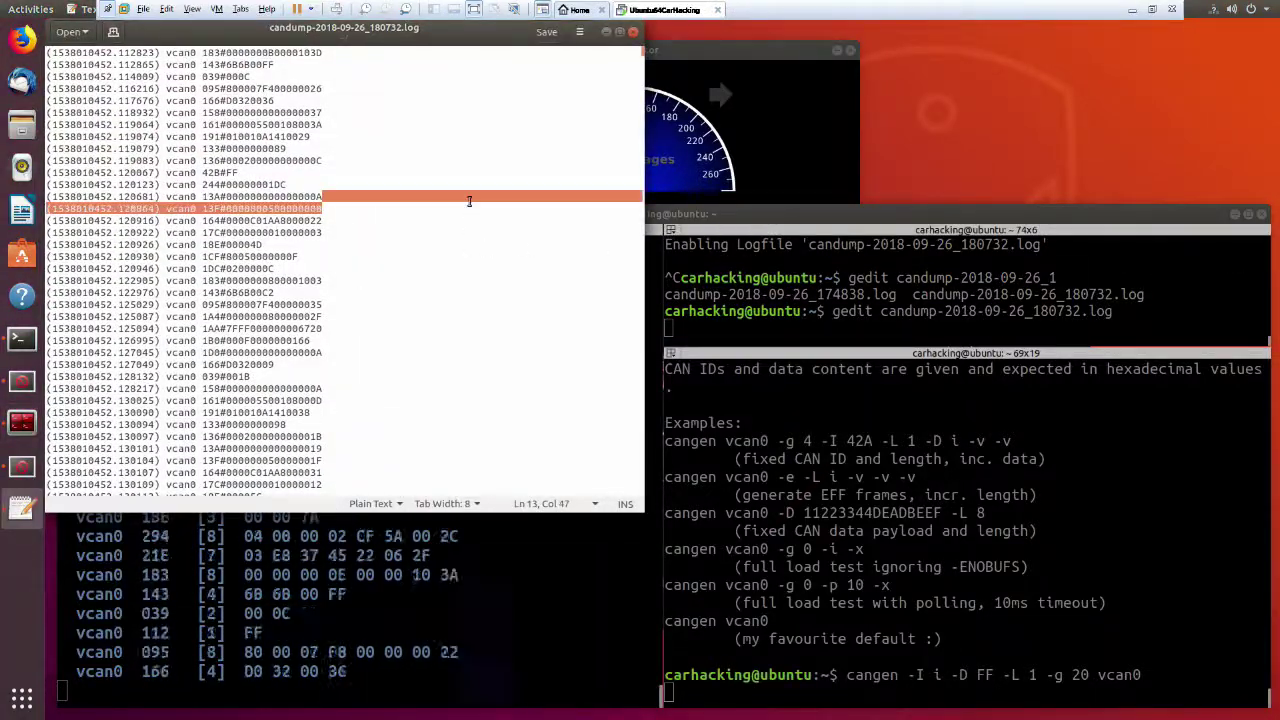
scroll(389, 206, "down", 10)
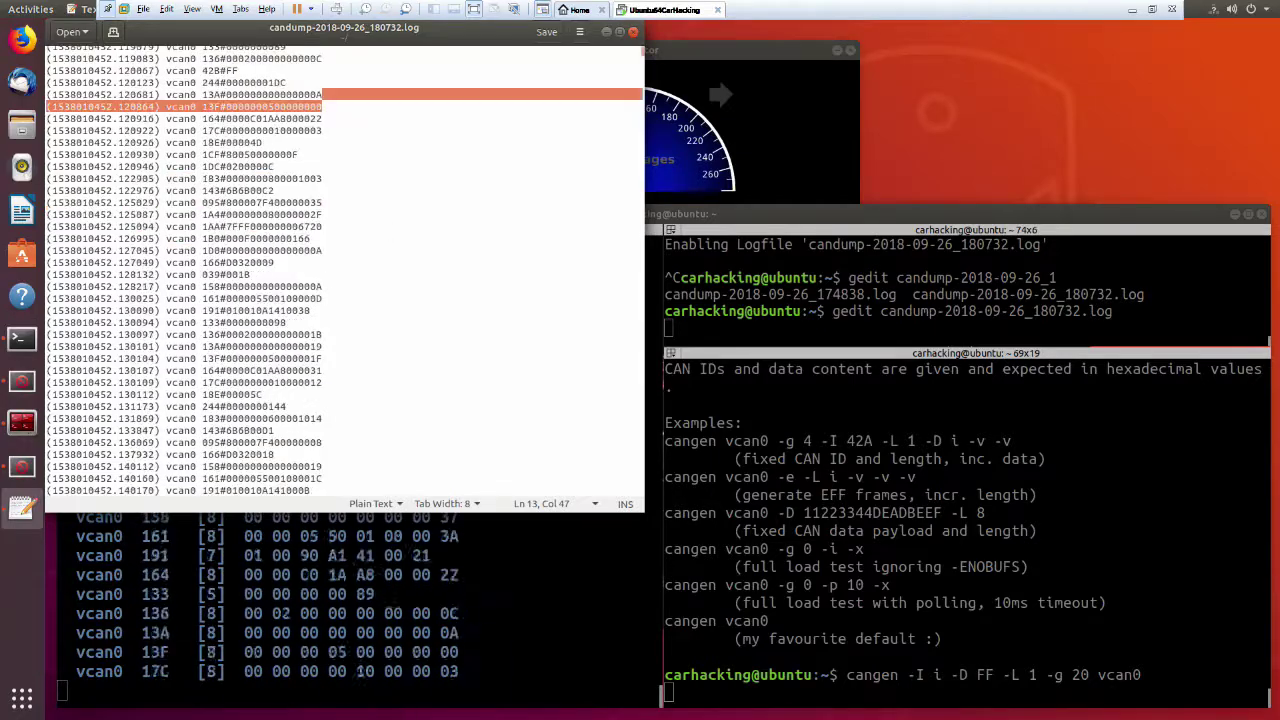
scroll(433, 302, "down", 20)
scroll(443, 319, "down", 20)
scroll(461, 329, "down", 8)
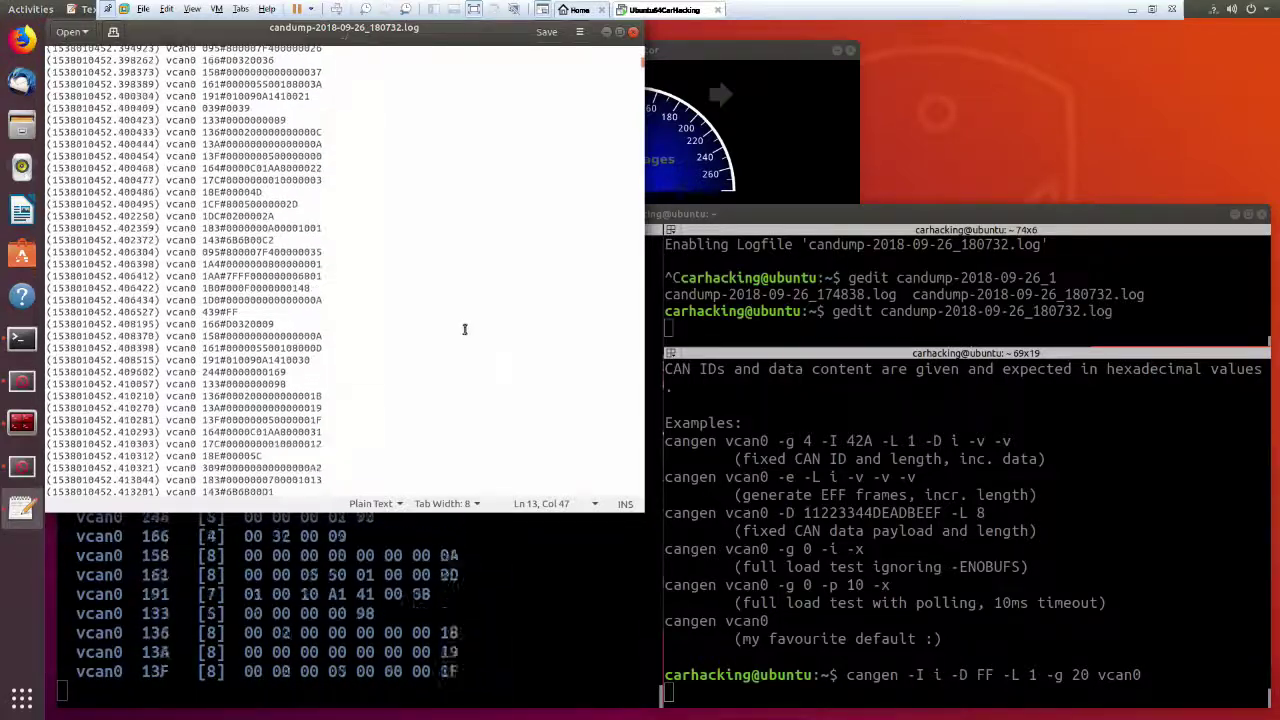
left_click(465, 325)
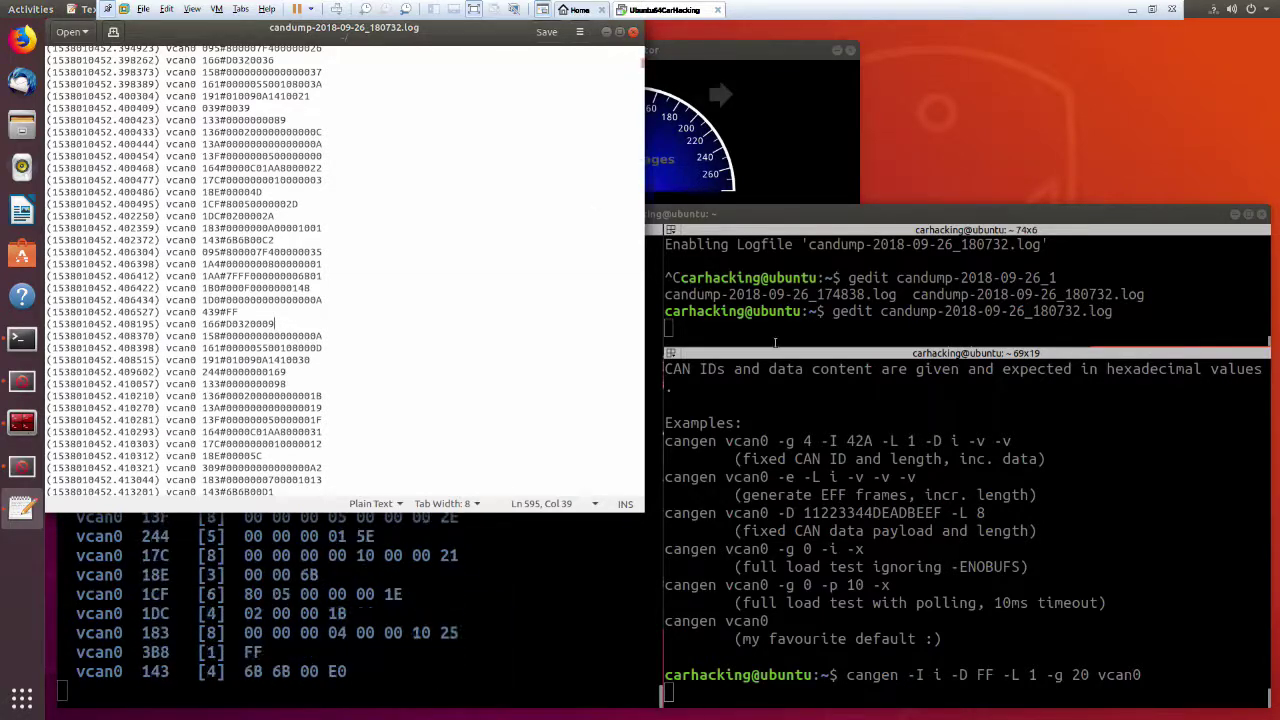
left_click(714, 173)
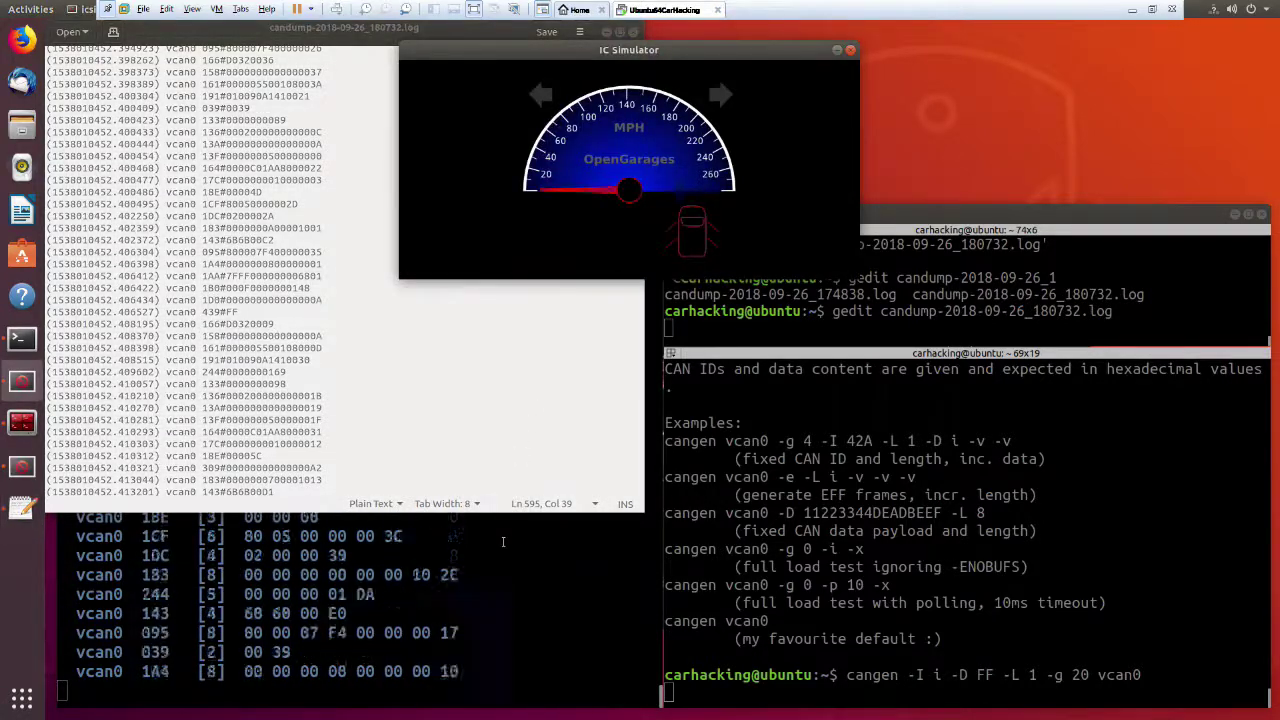
Stop cangen and edit its recalled command to cangen -I i -D FF -g 5 vcan0.
left_click(503, 541)
left_click(747, 676)
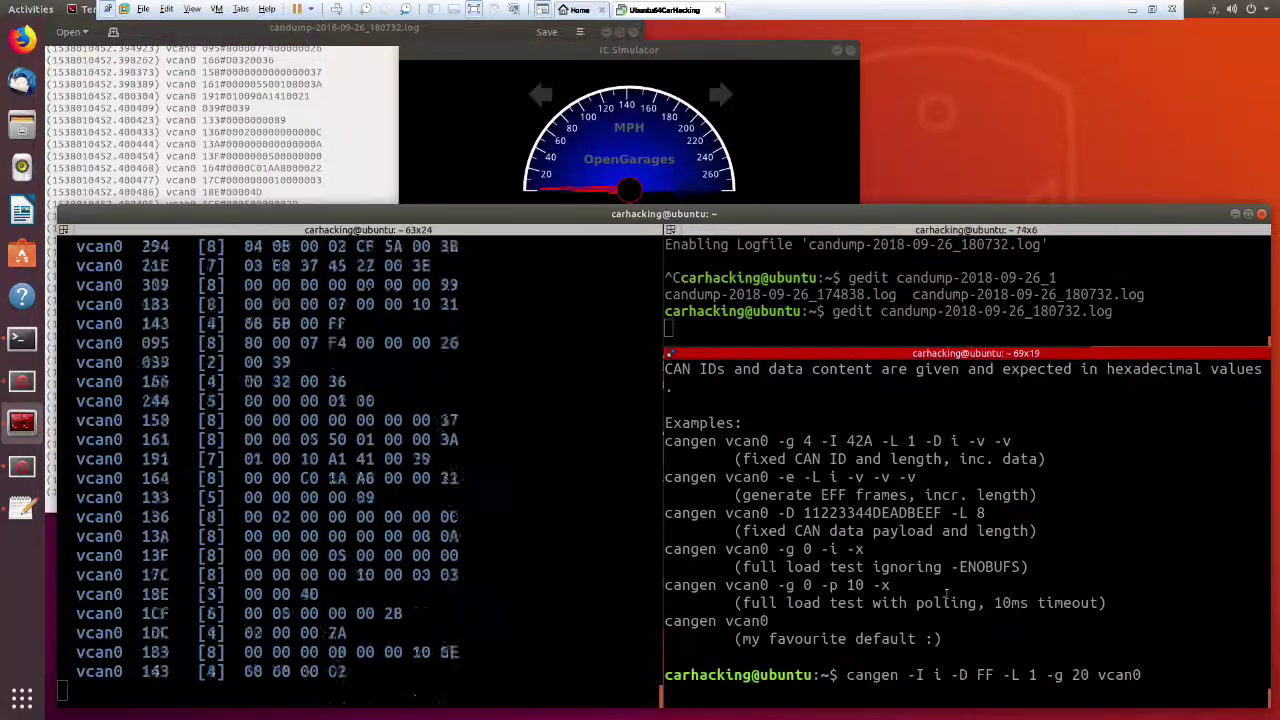
key("ctrl+c")
key("Up")
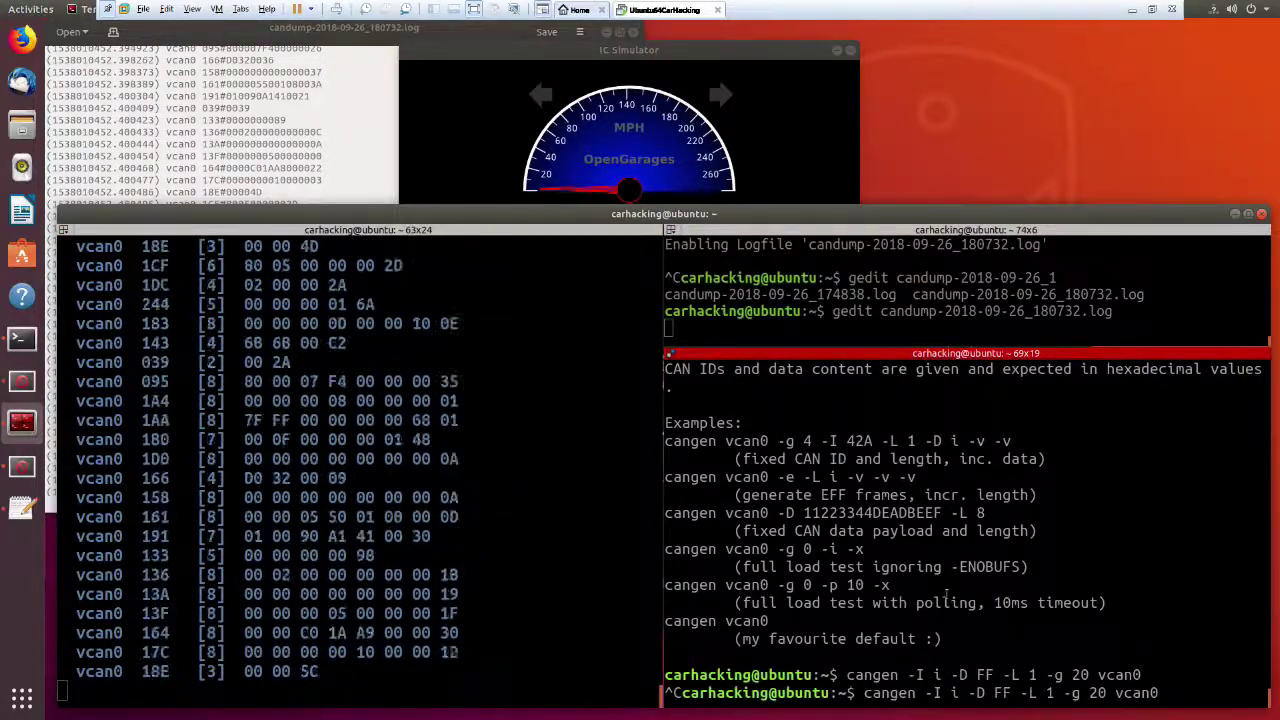
key("Left")
key("Left")
key("Left")
key("Left")
key("Left")
key("Left")
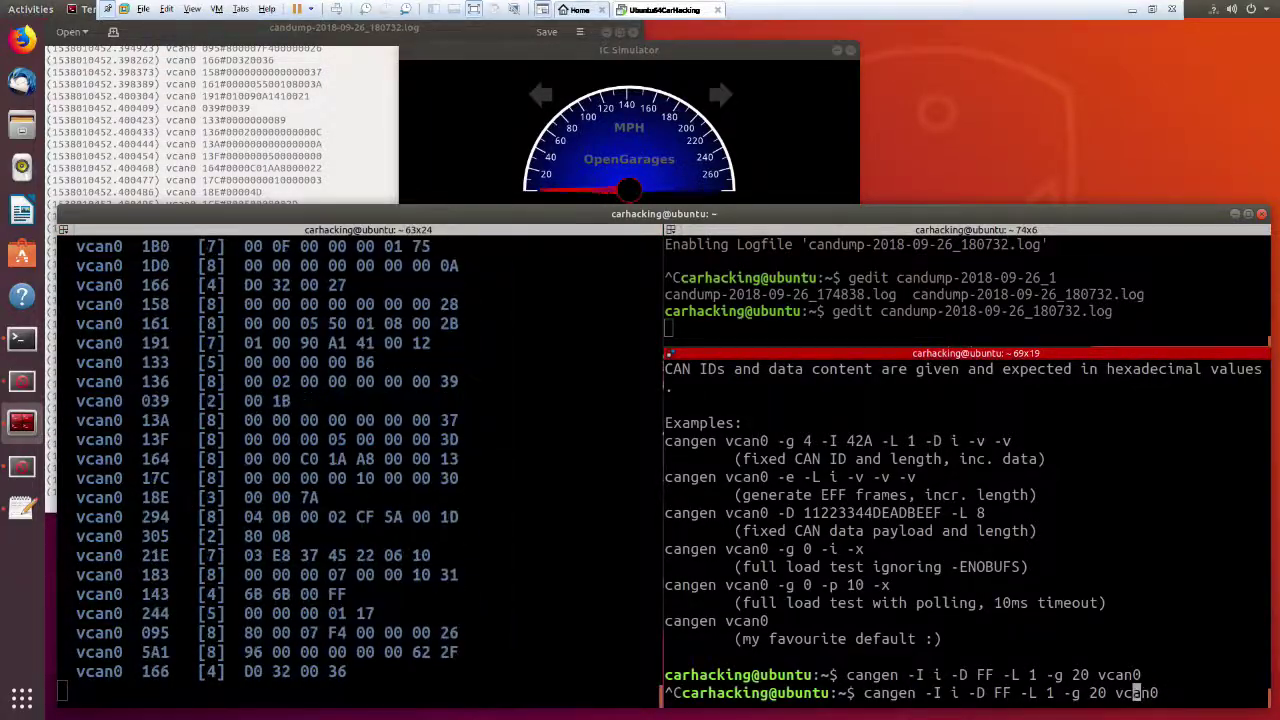
key("BackSpace")
key("BackSpace")
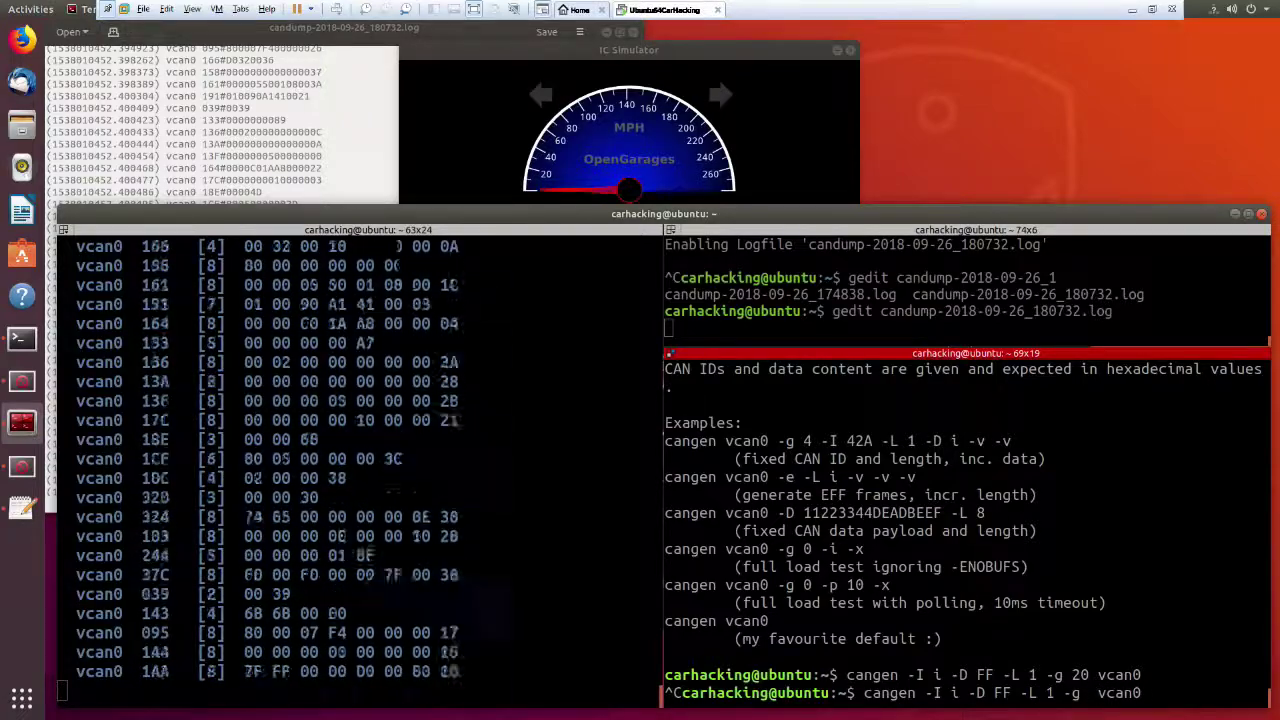
type("5")
key("Left")
key("Left")
key("Left")
key("Left")
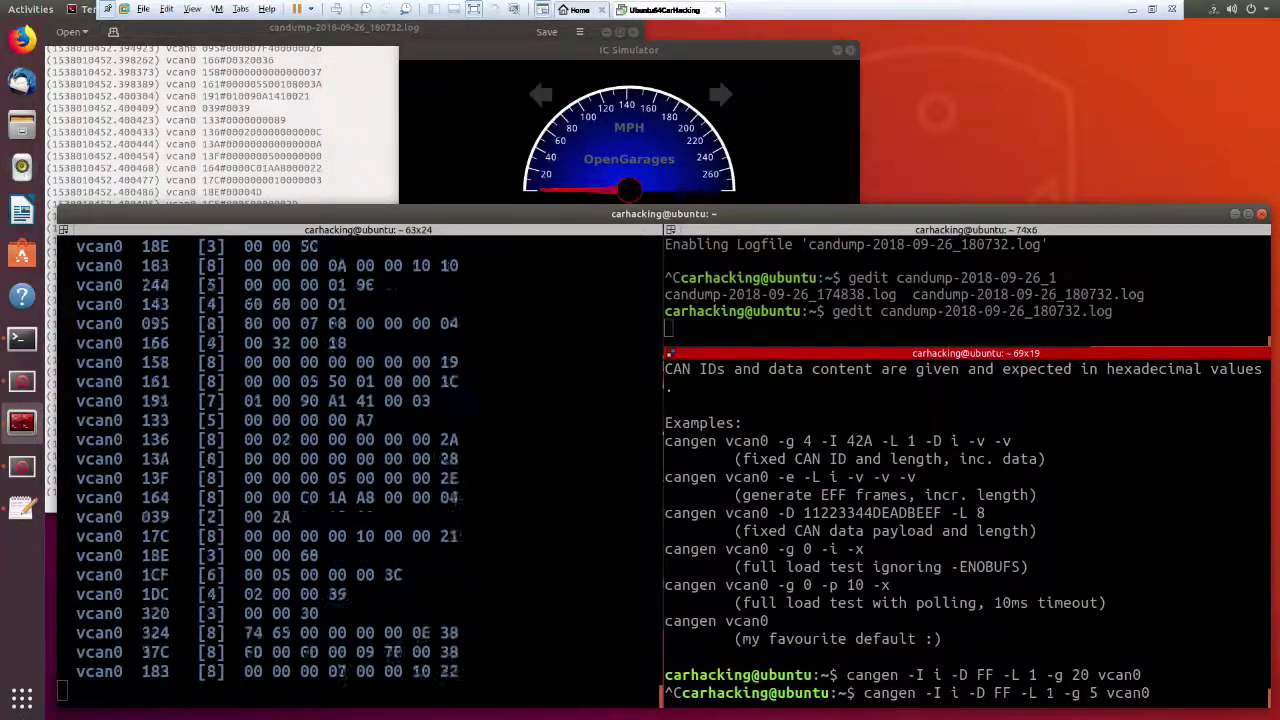
key("BackSpace")
key("BackSpace")
key("BackSpace")
key("BackSpace")
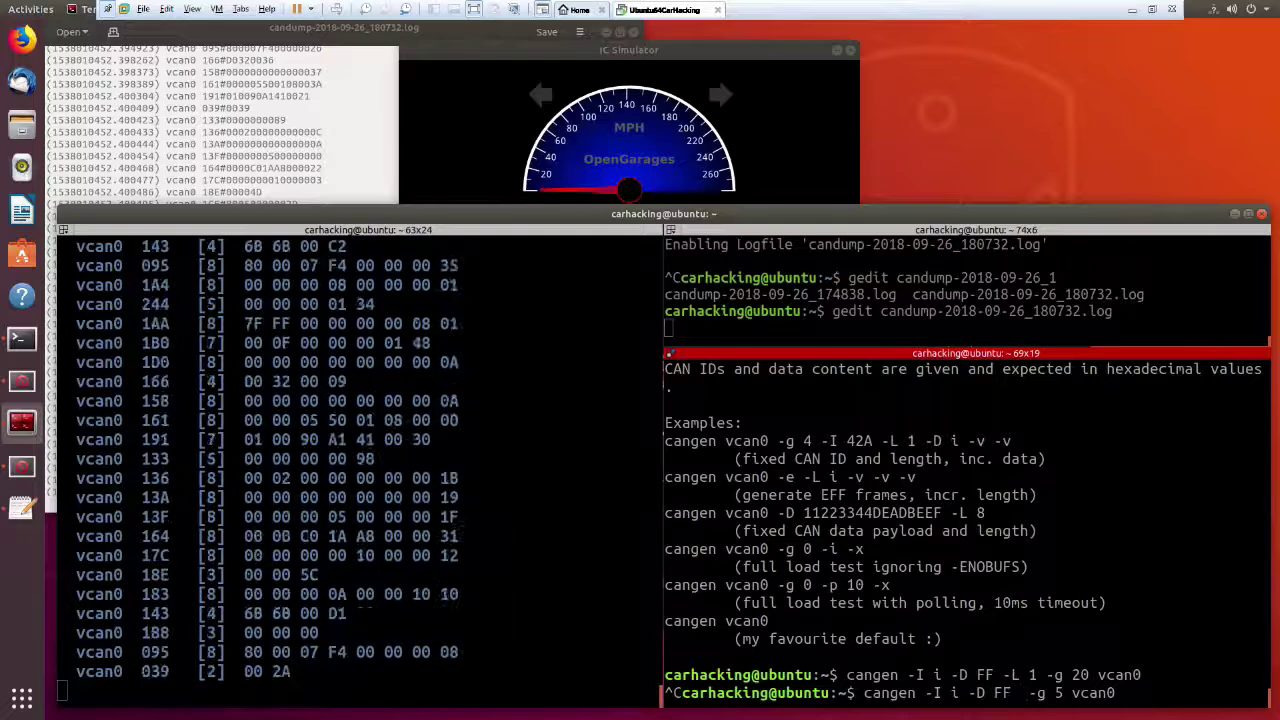
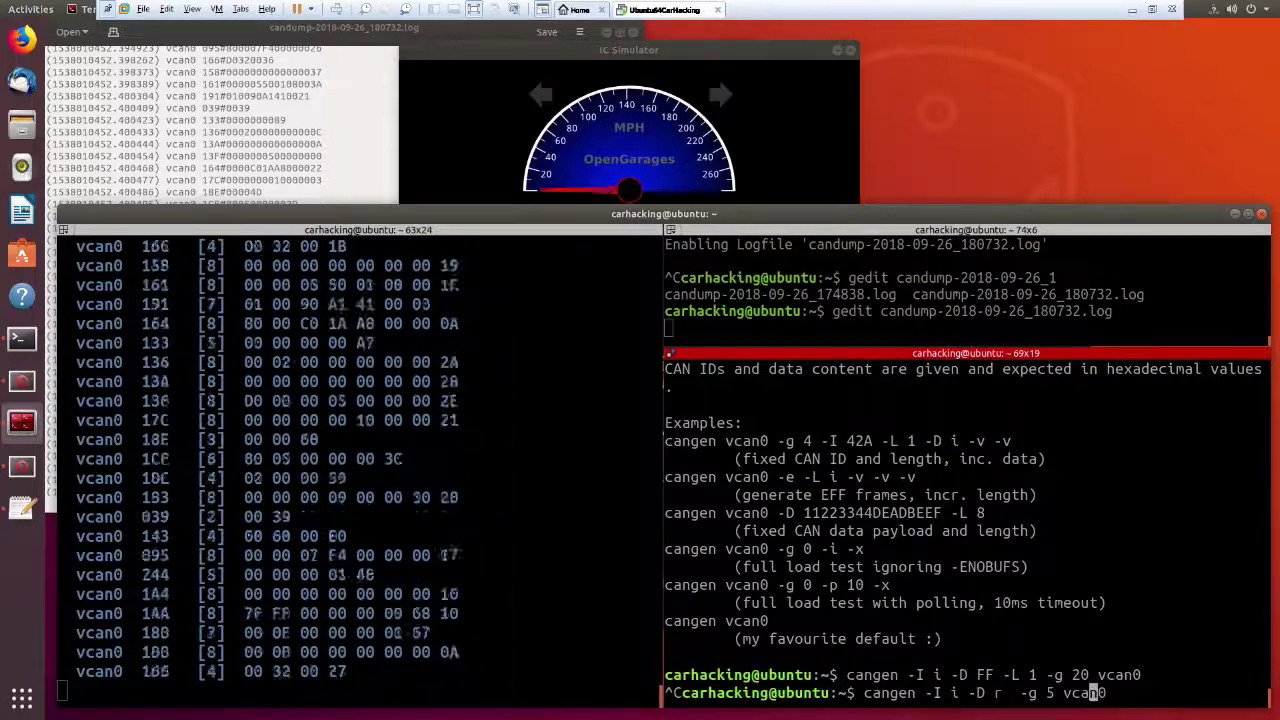
key("Left")
key("Left")
key("Left")
key("Left")
key("Left")
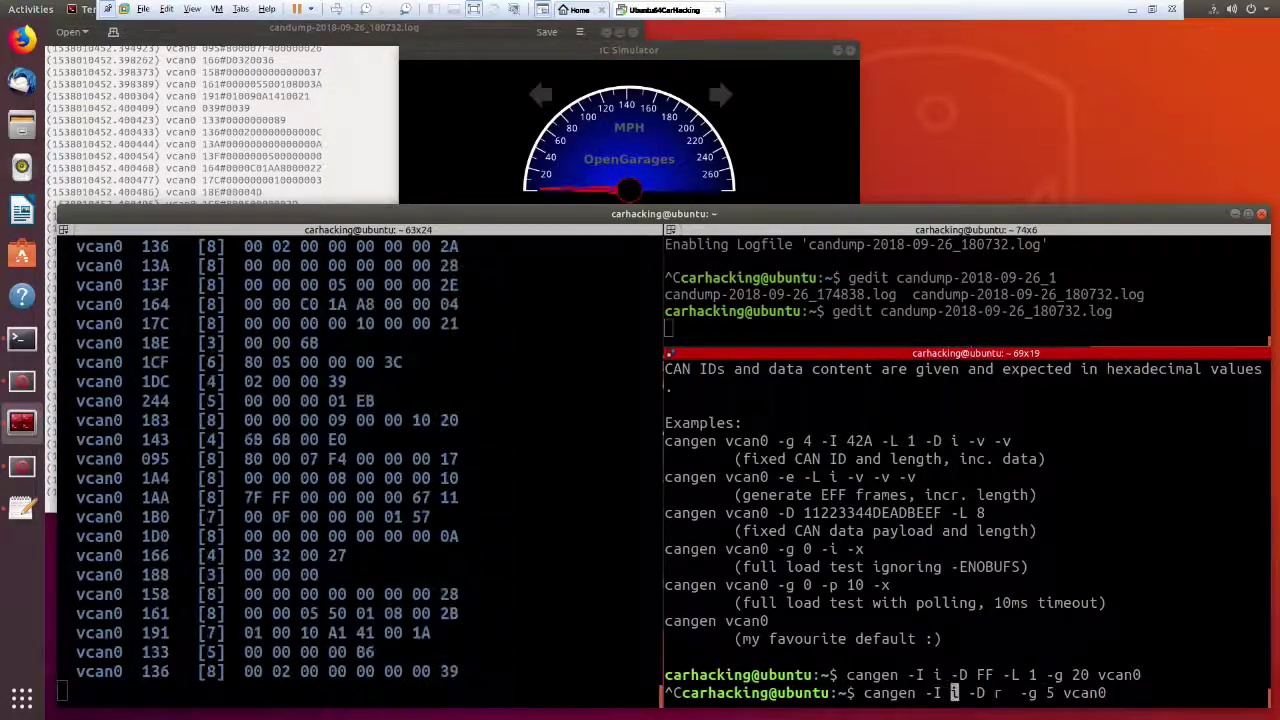
Rerun cangen as `cangen -I r -D r -g 5 vcan0` for random IDs, then raise IC Simulator.
key("BackSpace")
key("Delete")
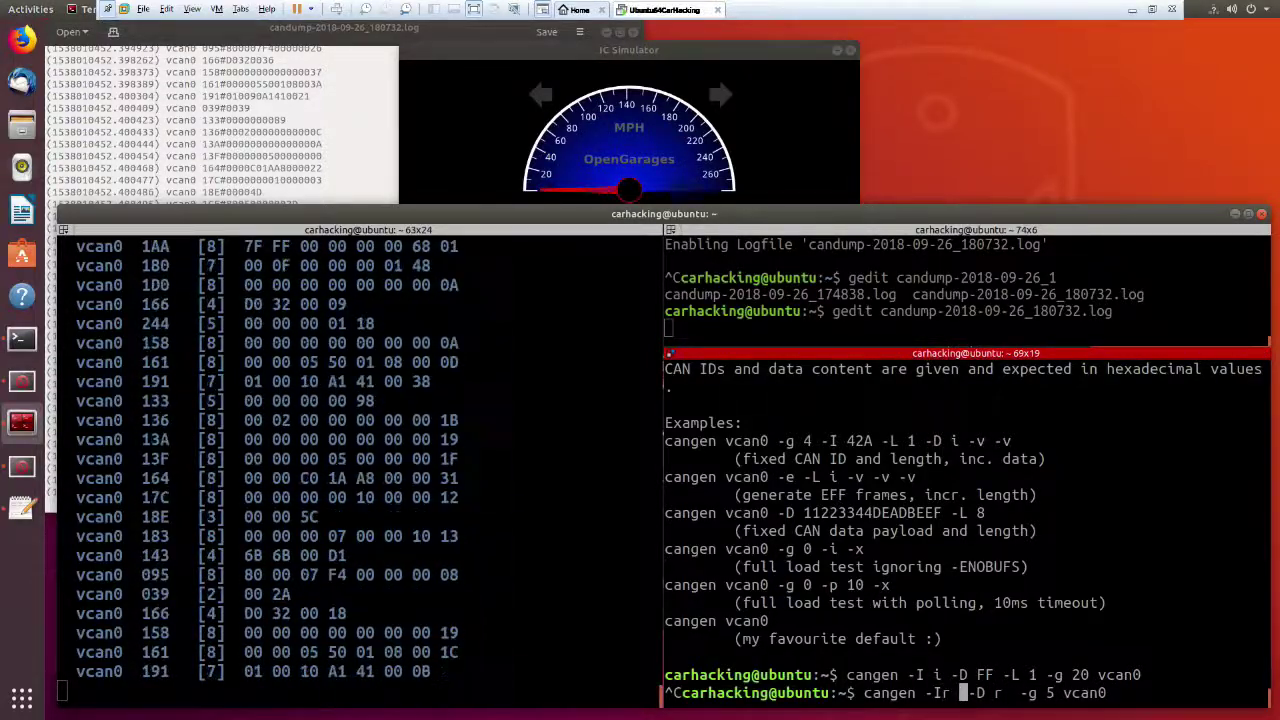
type("r")
key("Return")
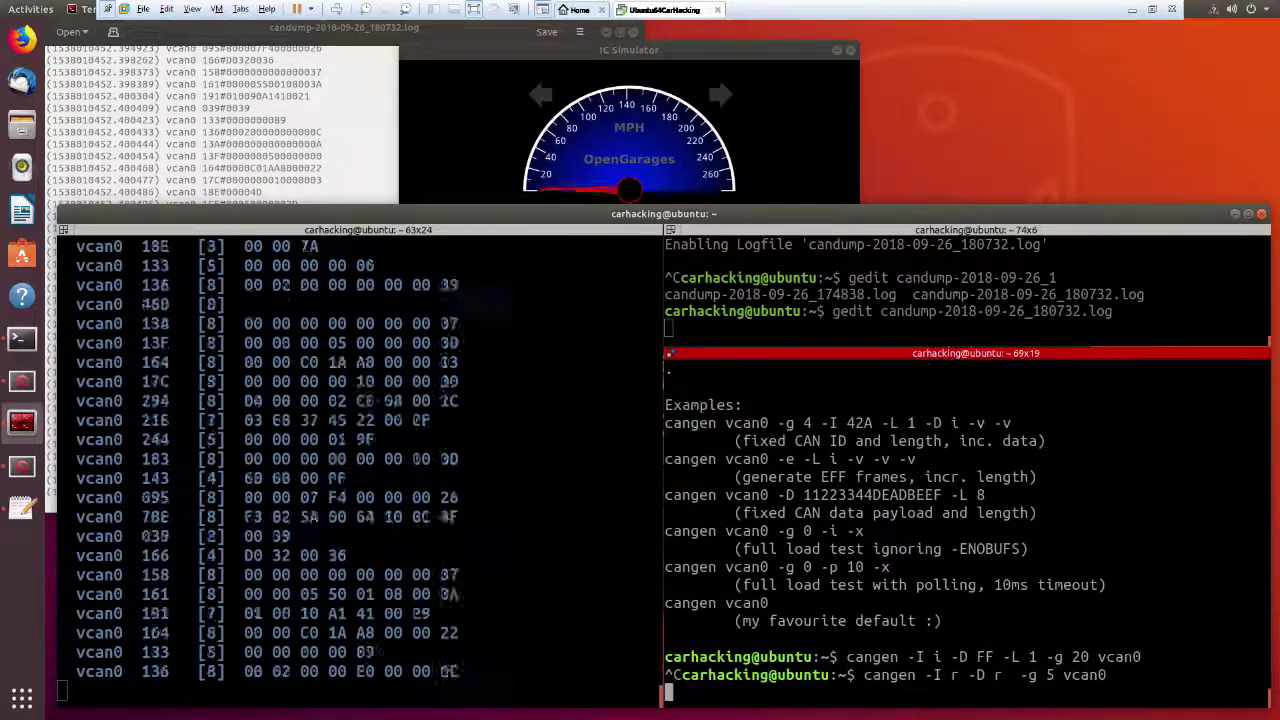
left_click(558, 78)
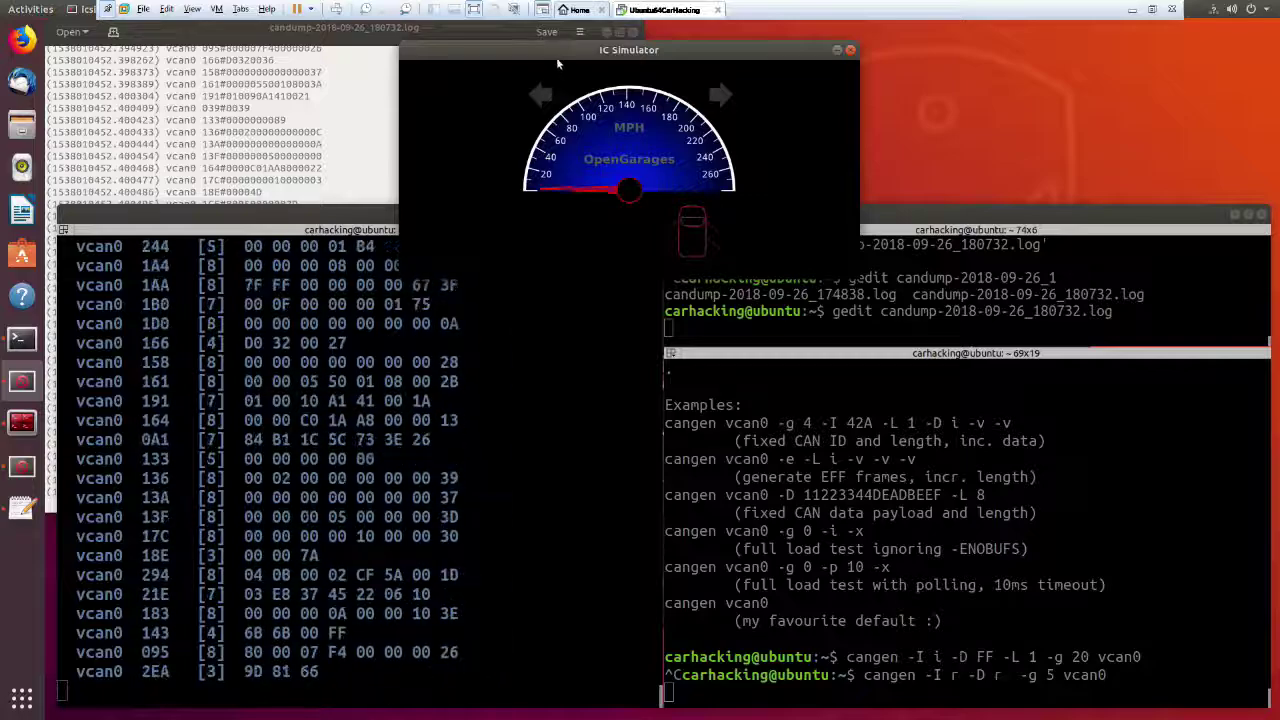
Move the IC Simulator window down and right to watch its gauges during the flood.
left_click_drag(556, 59, 574, 107)
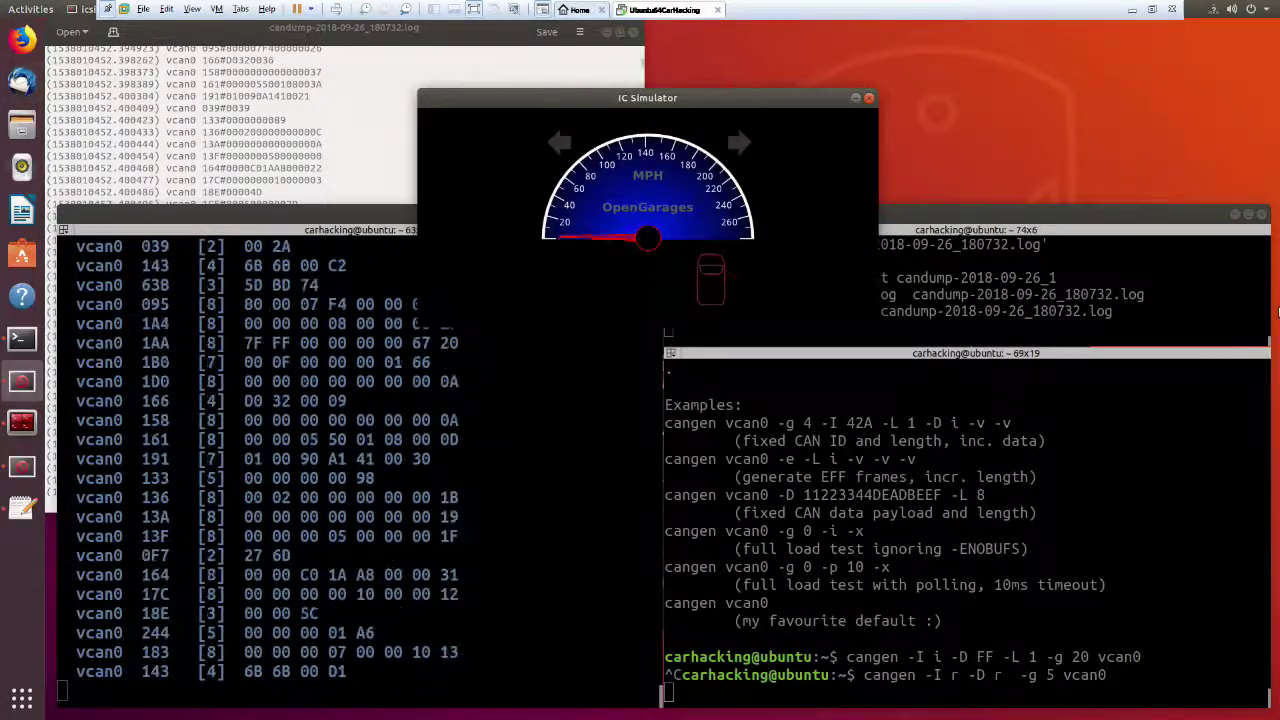
Stop the cangen flood in the lower pane and run cansniffer to print its help.
left_click(1148, 277)
left_click(1114, 534)
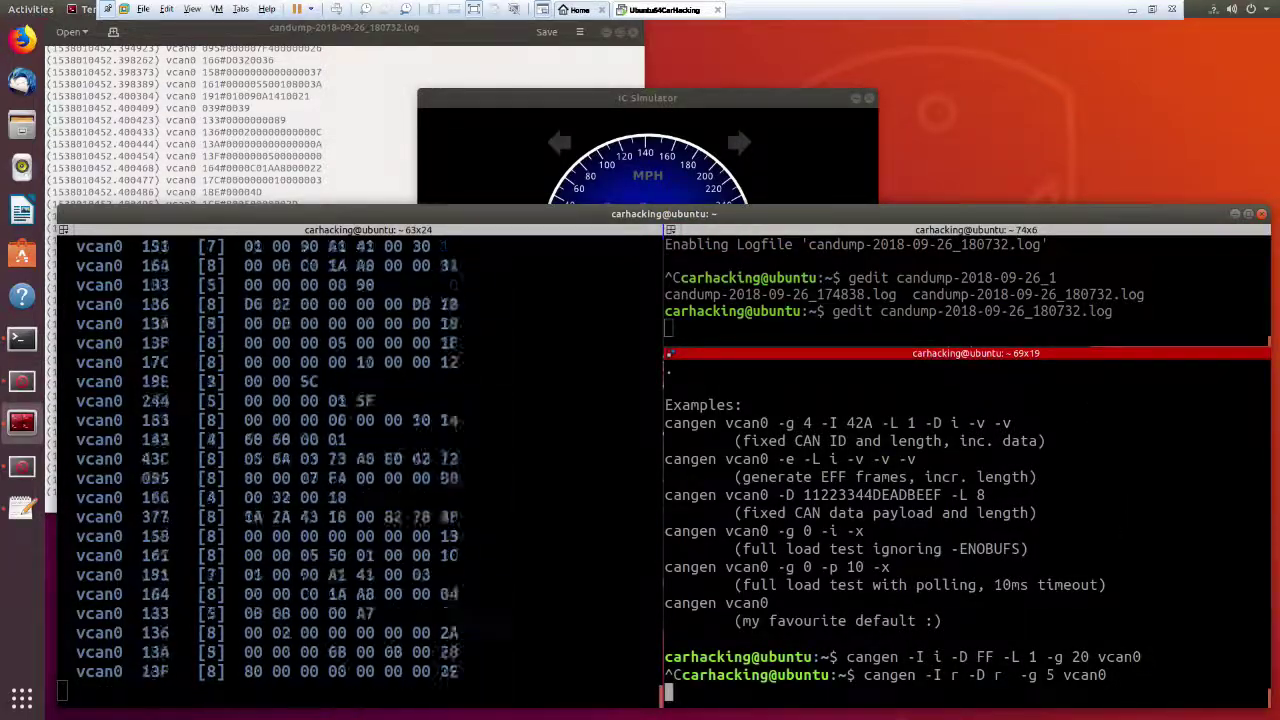
key("ctrl+c")
type("cansniff")
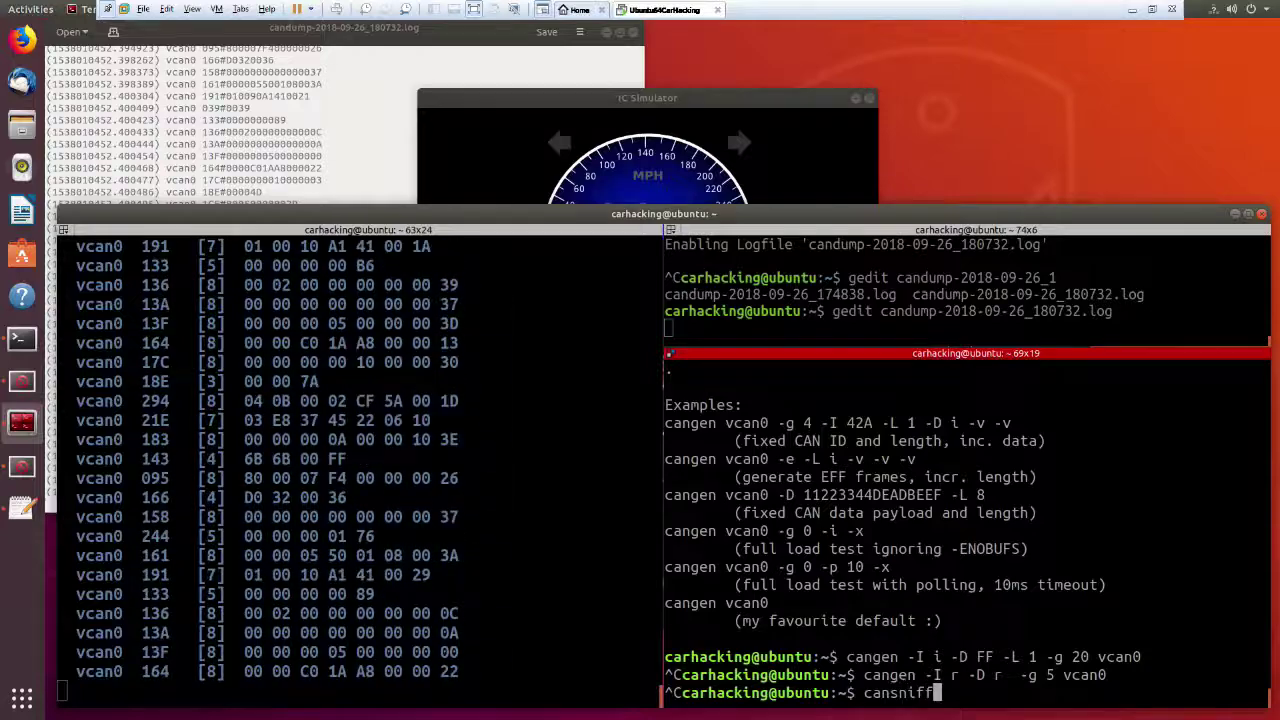
key("Return")
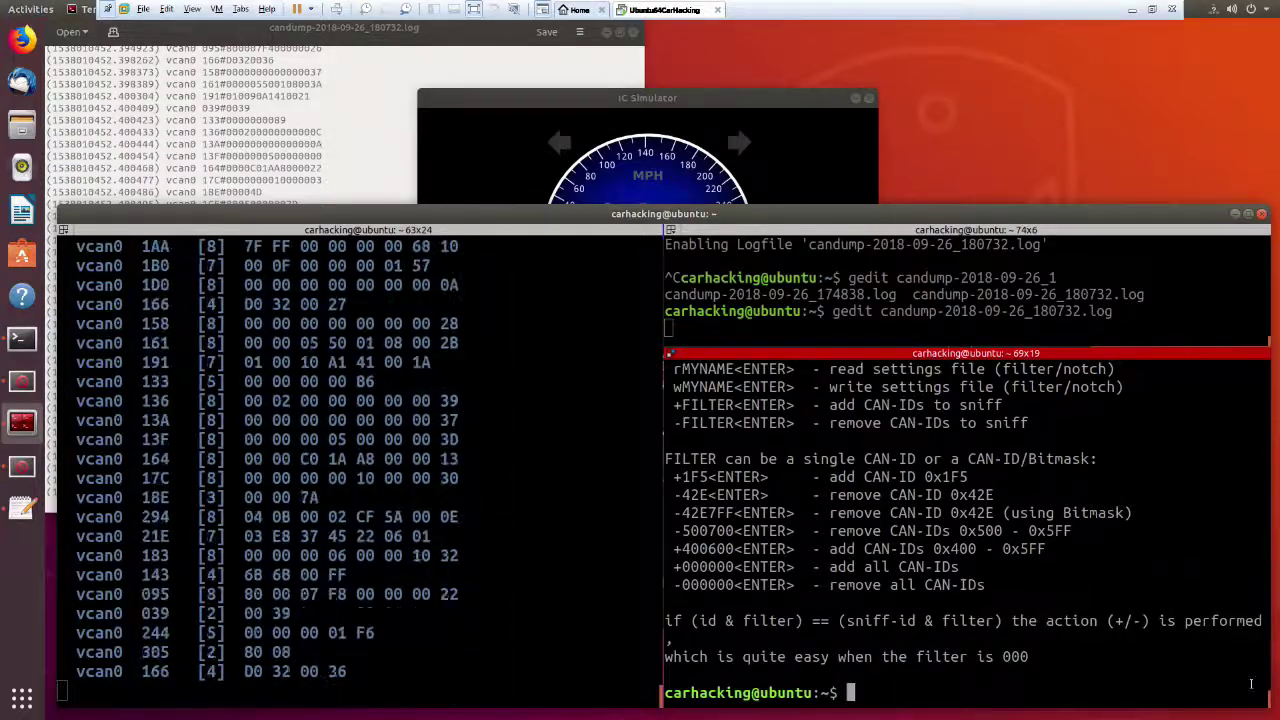
scroll(1266, 693, "up", 5)
scroll(1266, 693, "down", 3)
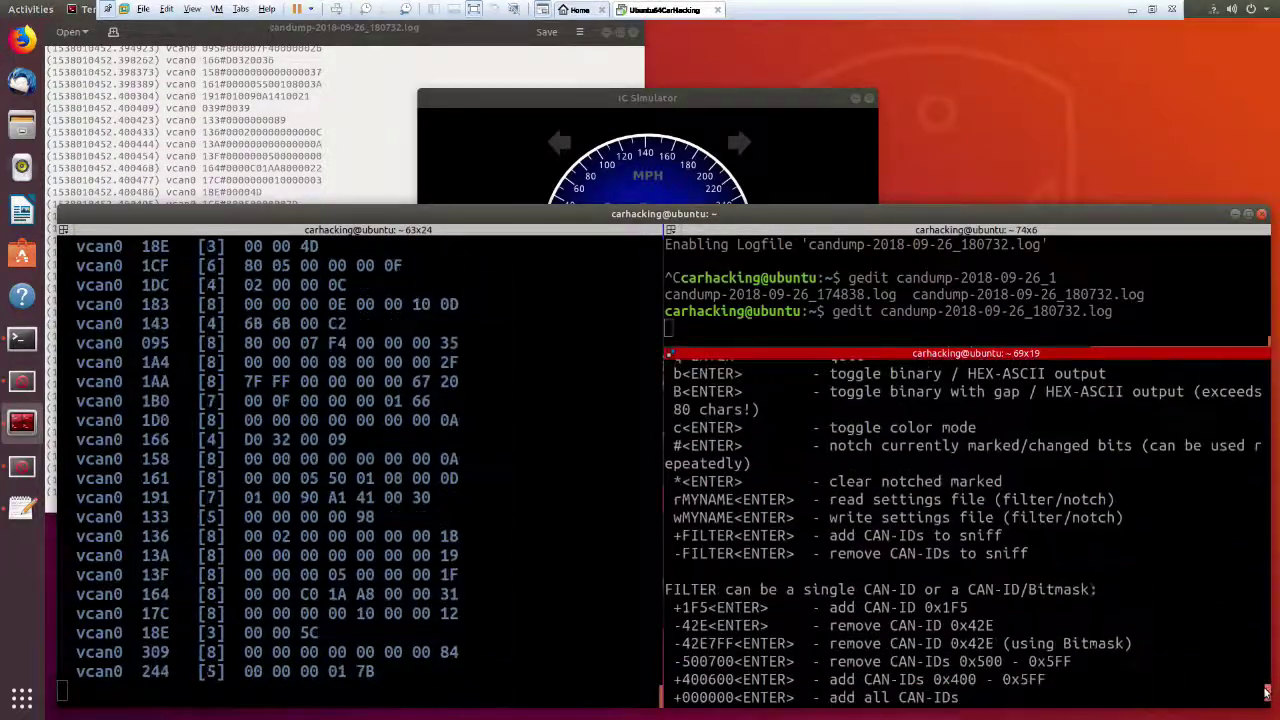
scroll(1266, 693, "down", 1)
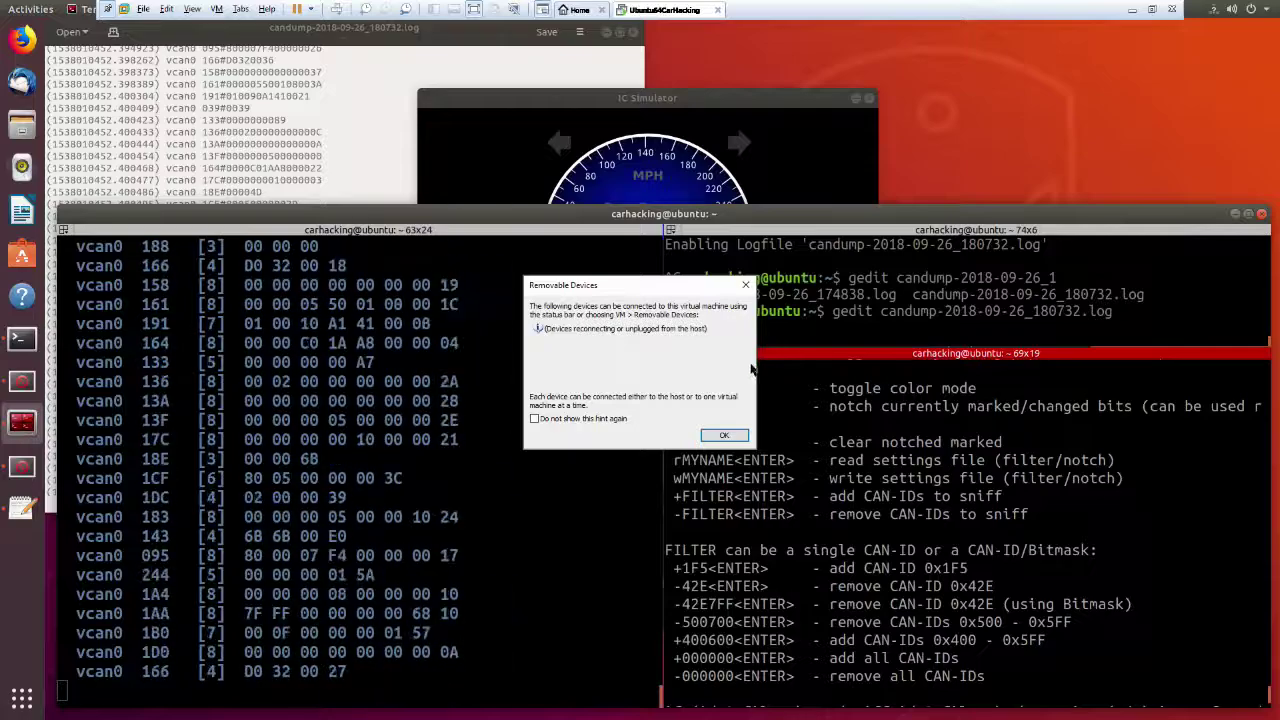
left_click(722, 434)
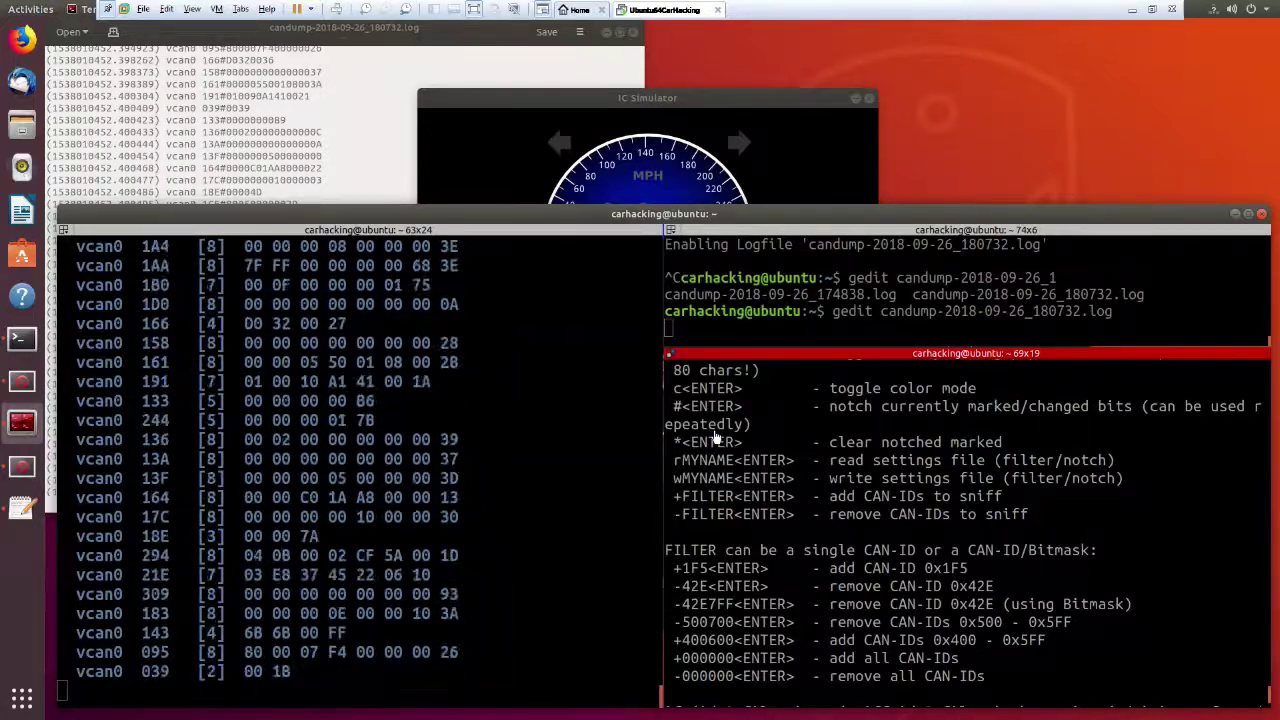